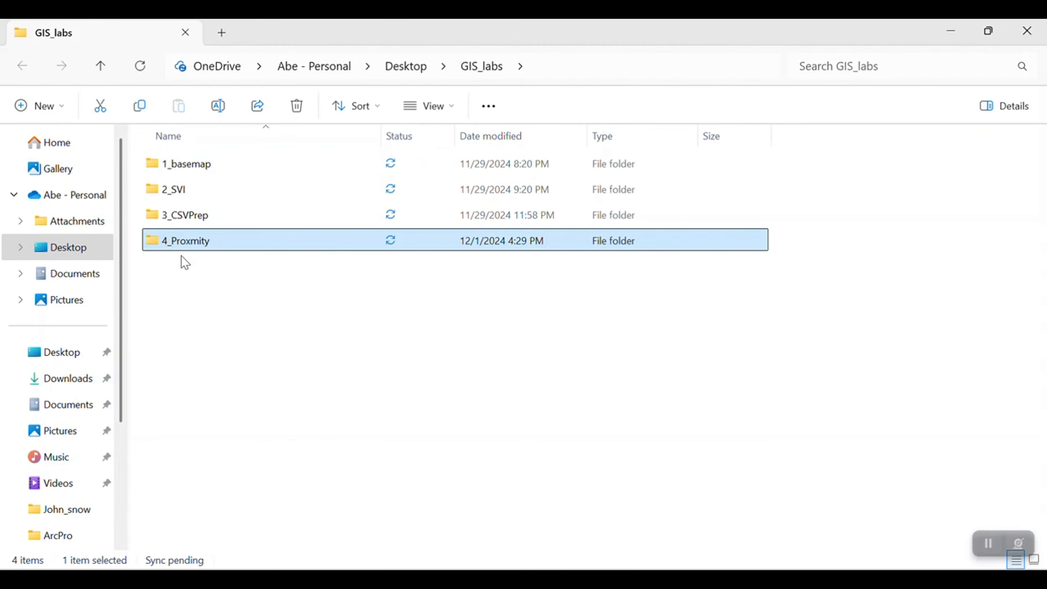
- Switch to Firefox, search Google for "tiger/line" and open the Census Bureau's TIGER/Line Shapefiles page
left_click(437, 579)
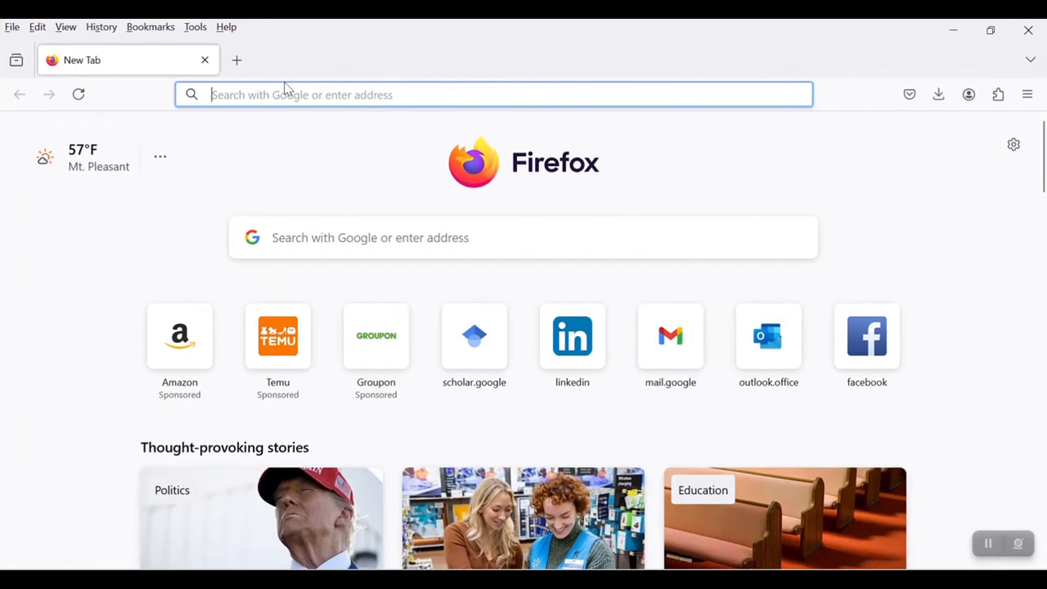
type("google.com/")
key("Return")
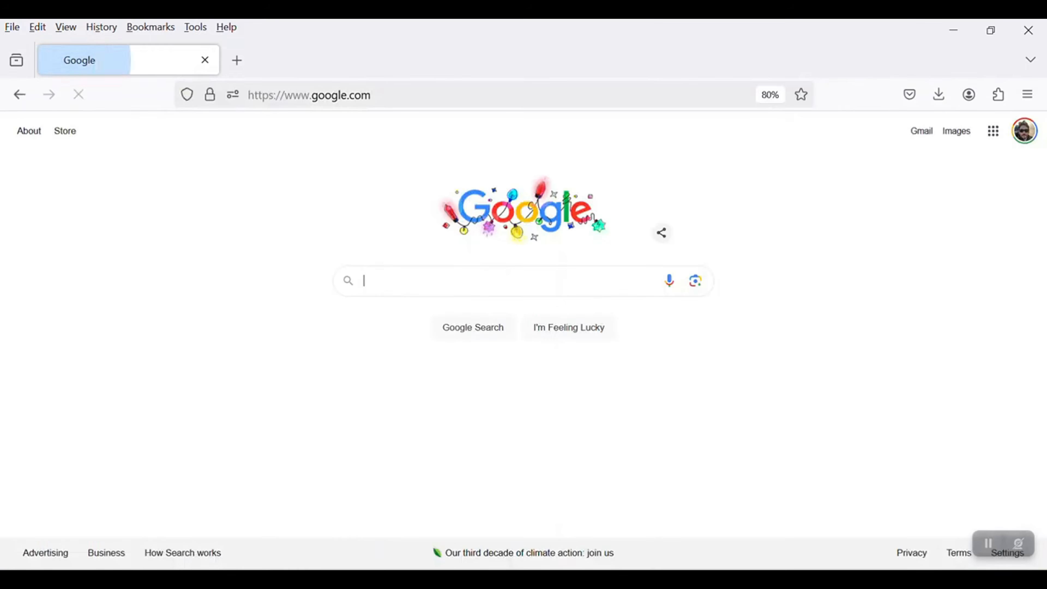
type("tiger/")
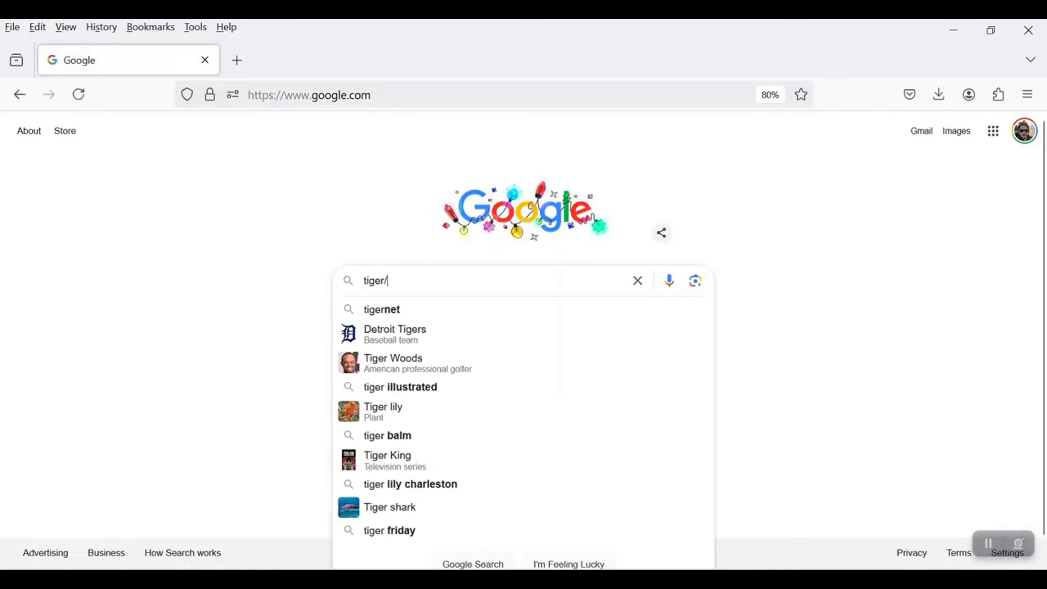
type("line")
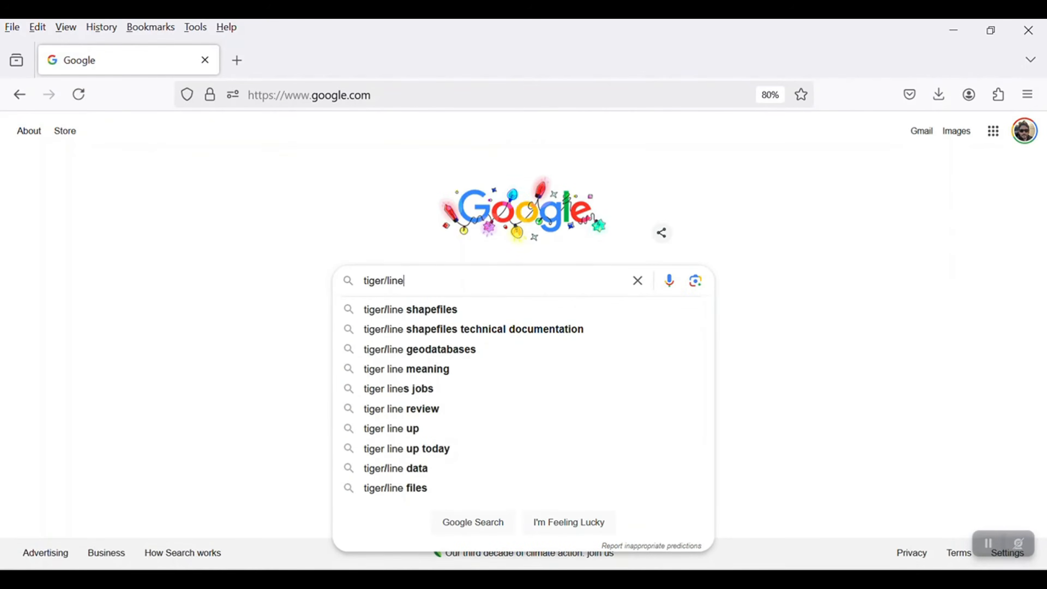
key("Return")
left_click(183, 259)
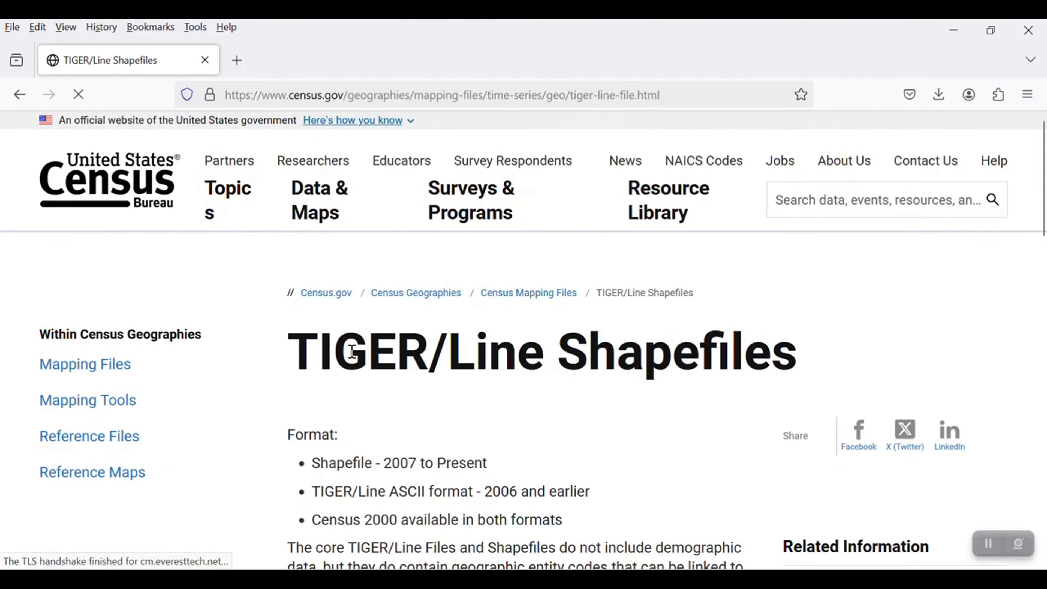
- From the 2024 TIGER/Line Shapefiles download section, open the page for selecting a year and layer type
scroll(360, 372, "down", 2)
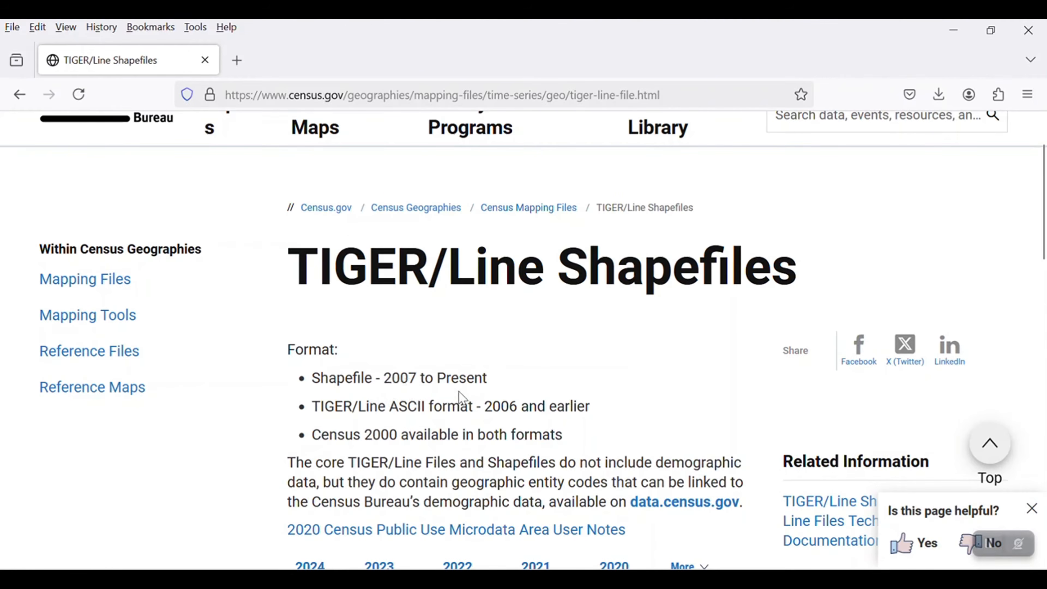
scroll(445, 402, "down", 2)
scroll(386, 414, "down", 4)
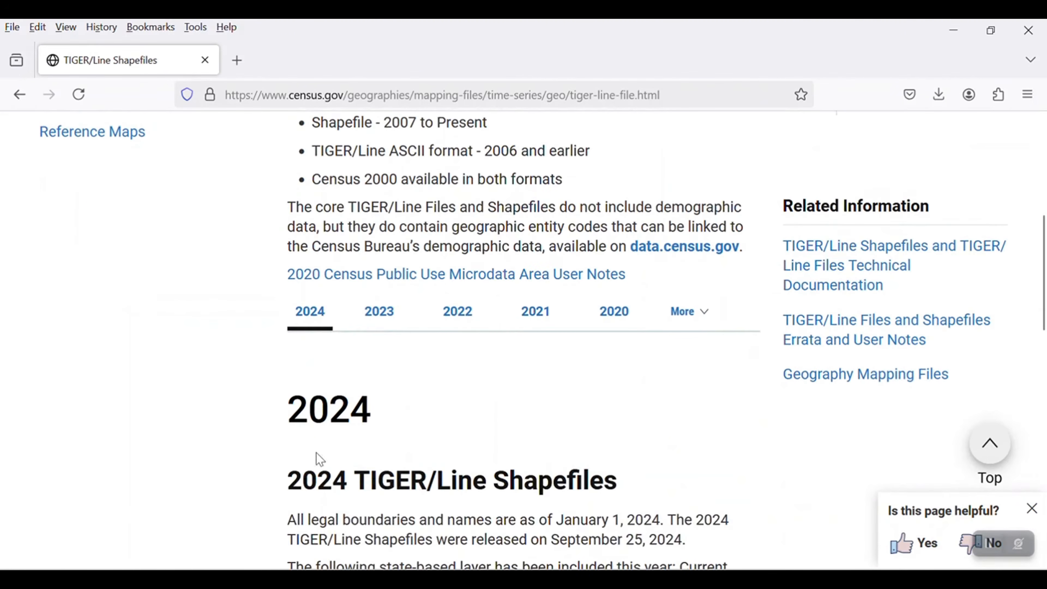
scroll(324, 409, "down", 2)
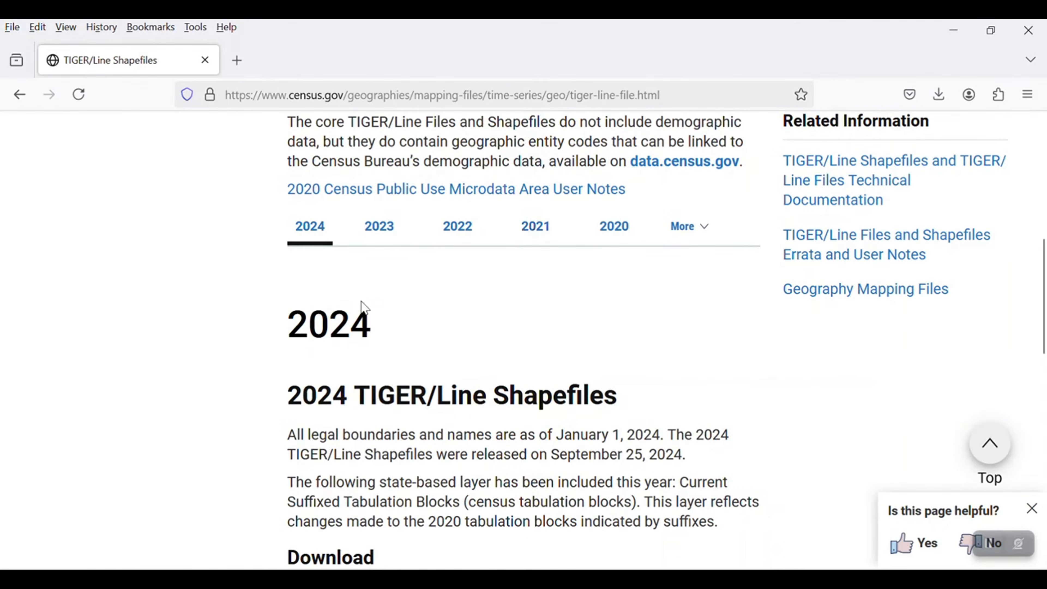
scroll(377, 376, "down", 4)
left_click(357, 415)
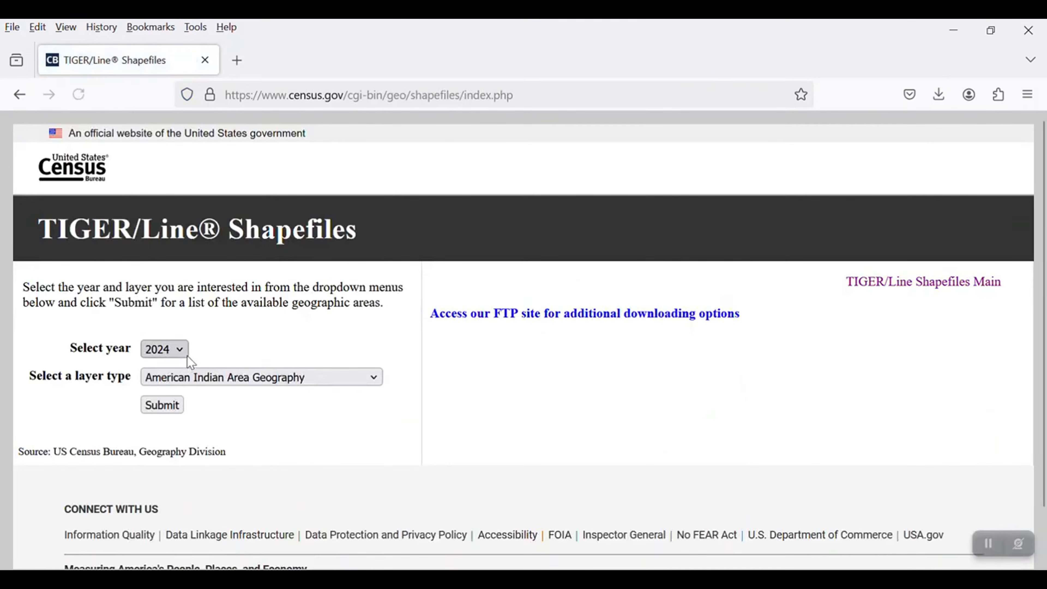
- Examine the available years and layer types offered for TIGER/Line shapefile download
left_click(168, 349)
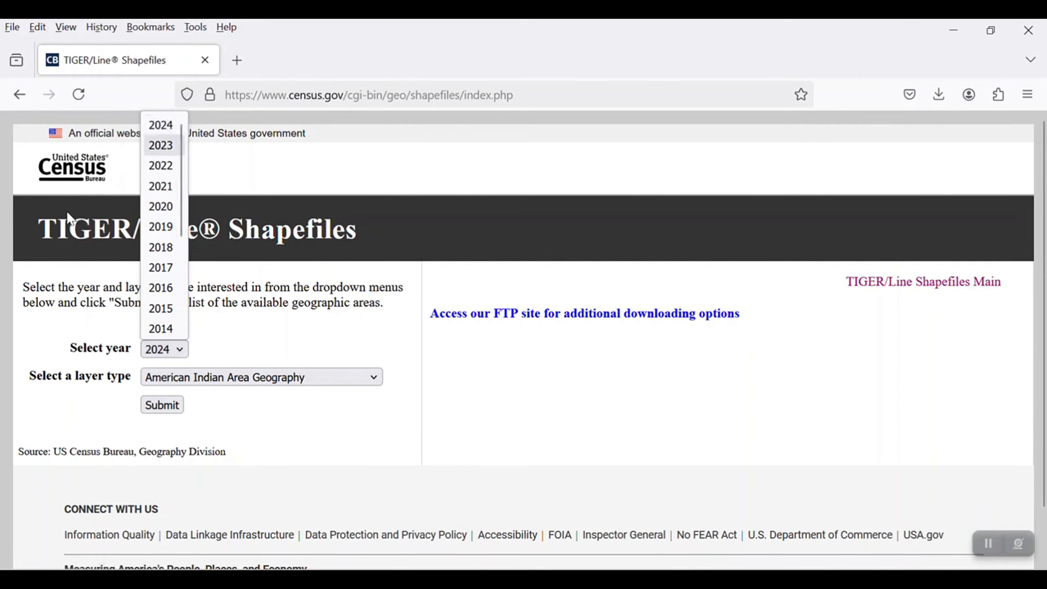
left_click(68, 233)
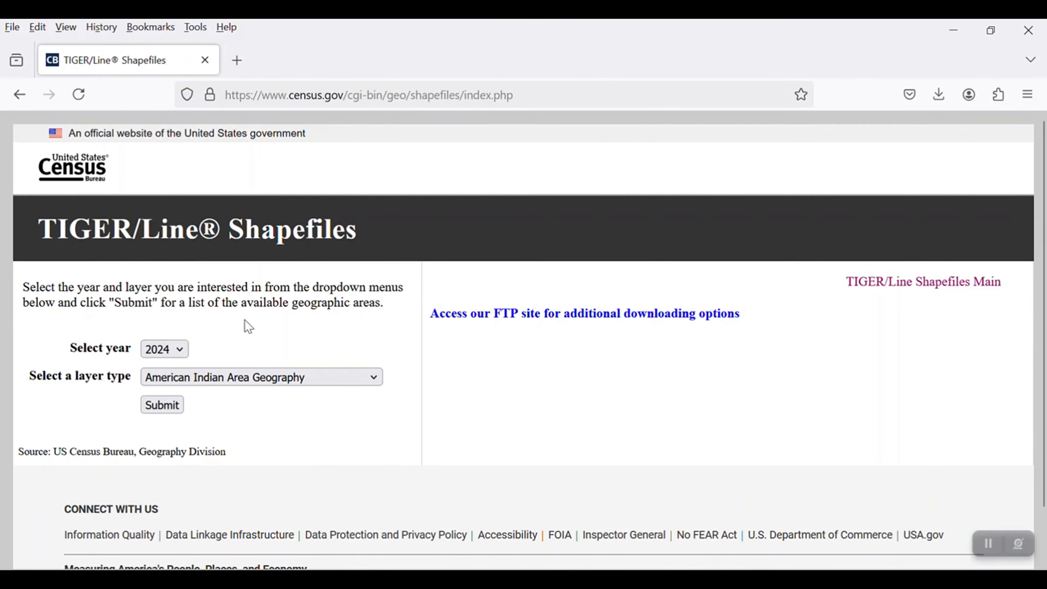
left_click(239, 381)
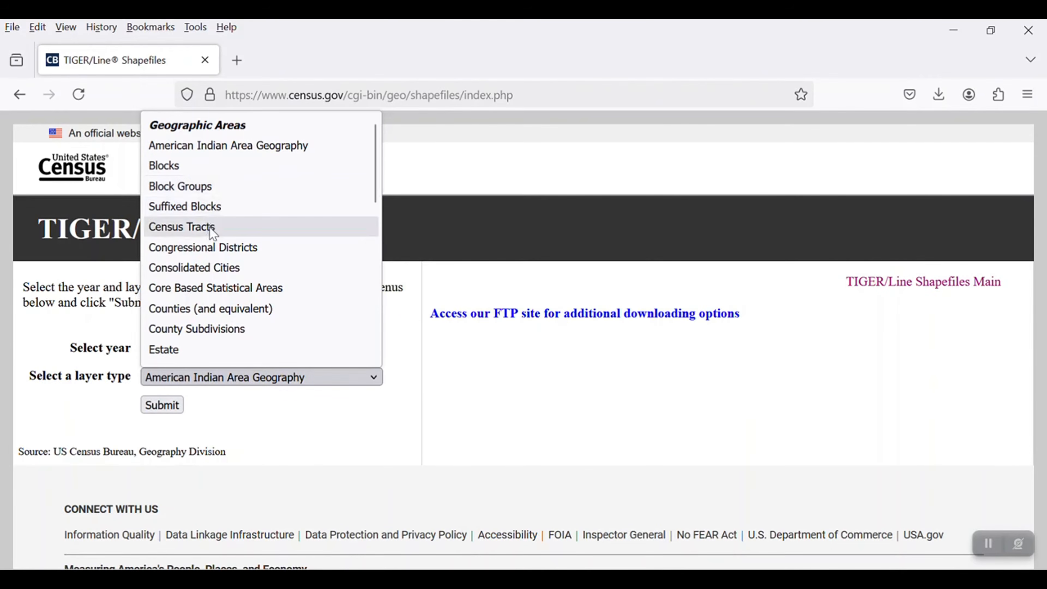
scroll(249, 306, "down", 2)
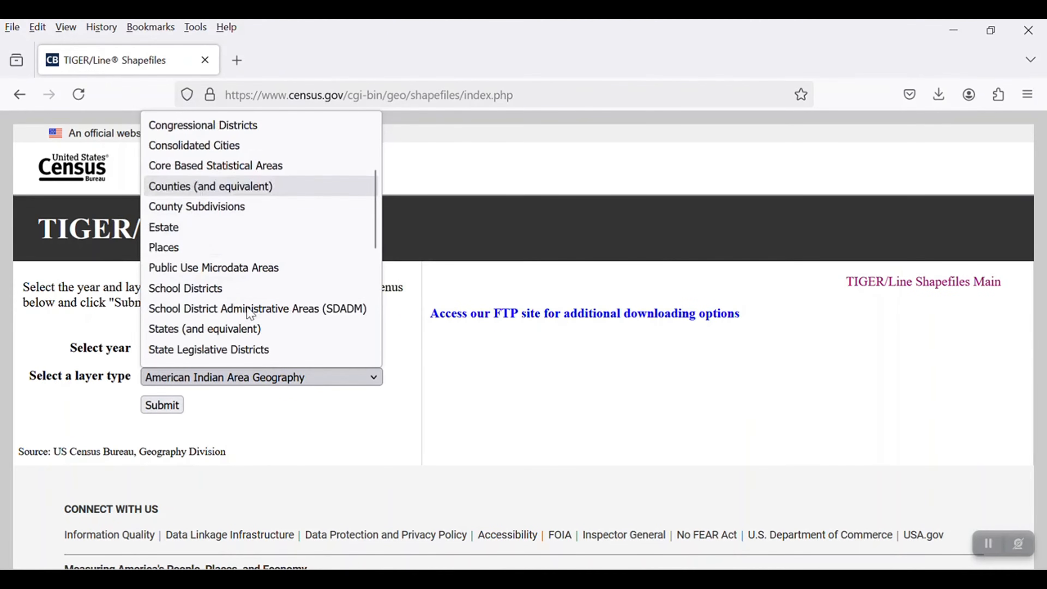
scroll(183, 214, "down", 4)
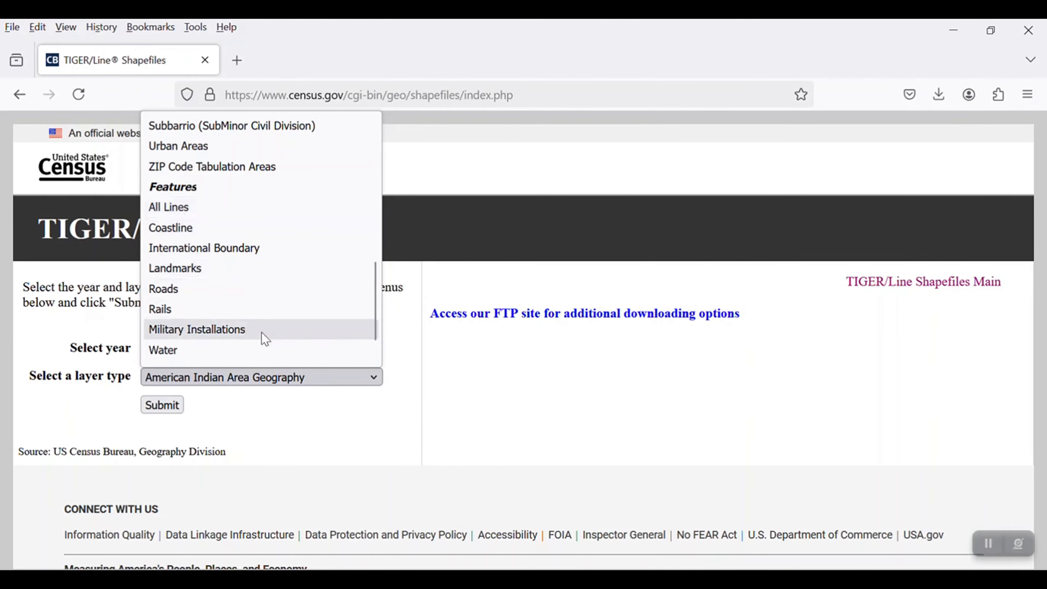
scroll(266, 338, "down", 1)
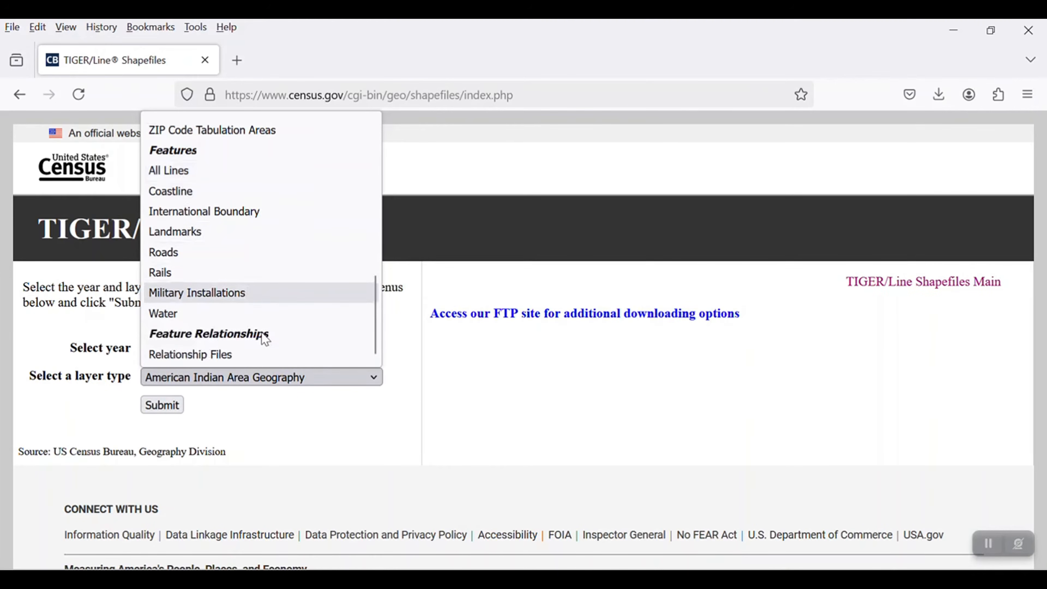
left_click(346, 425)
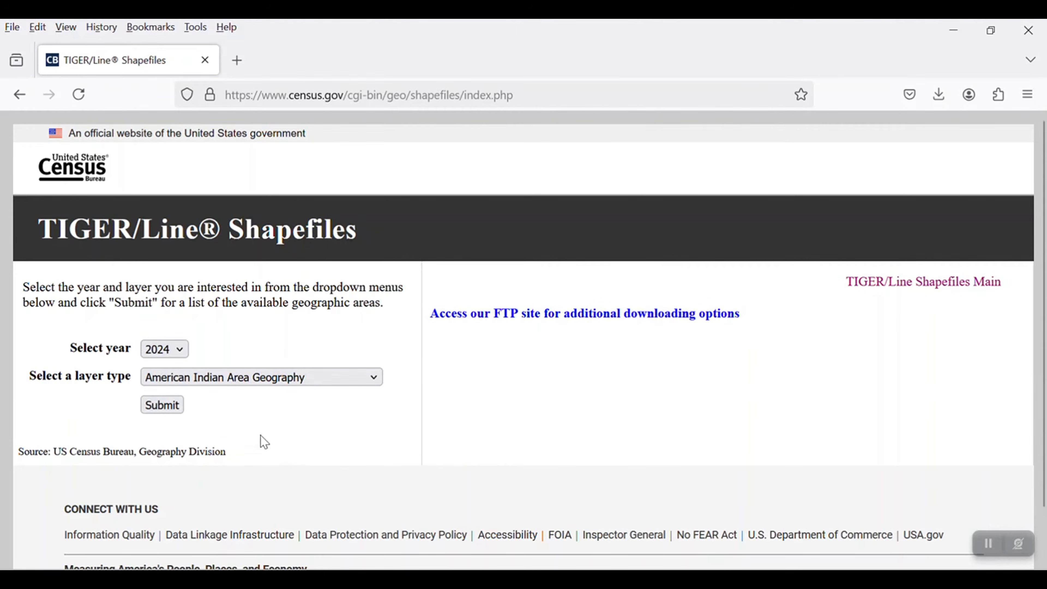
- Submit a request for the States (and equivalent) layer and download the national State and Equivalent file
left_click(243, 387)
scroll(231, 307, "down", 3)
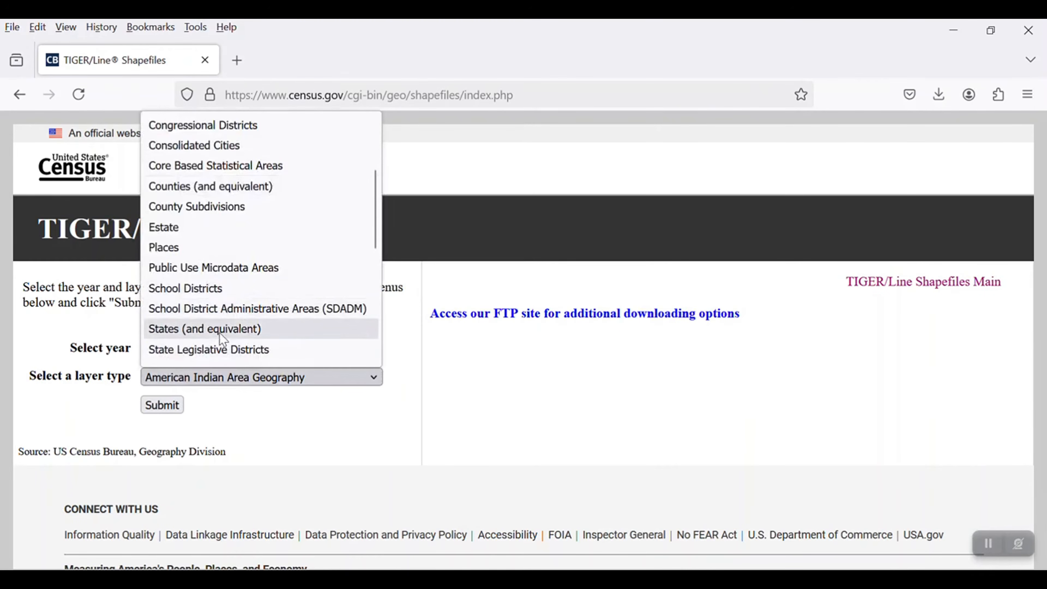
left_click(220, 332)
left_click(164, 403)
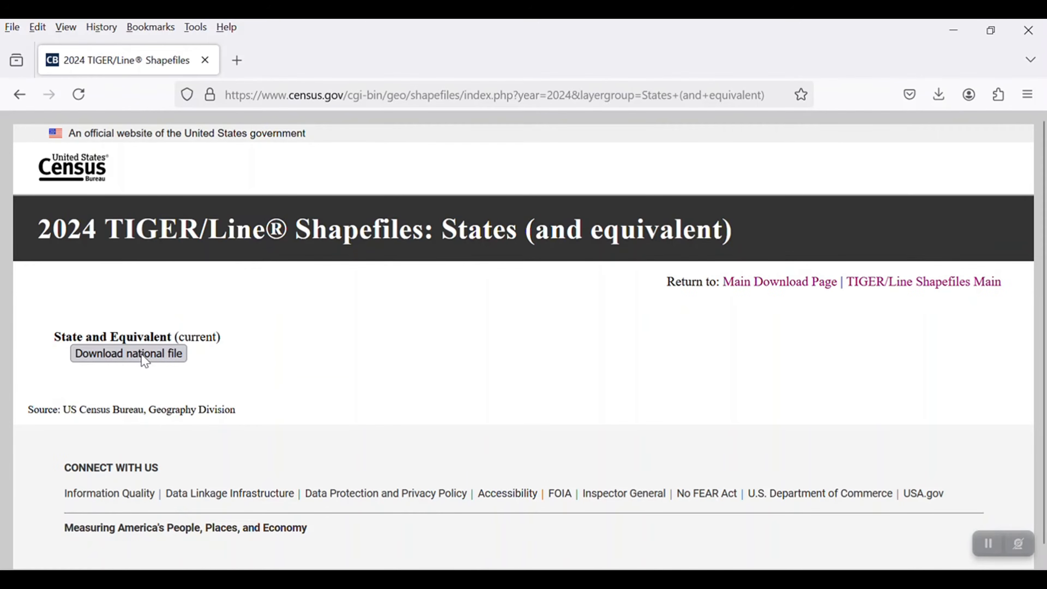
left_click(126, 354)
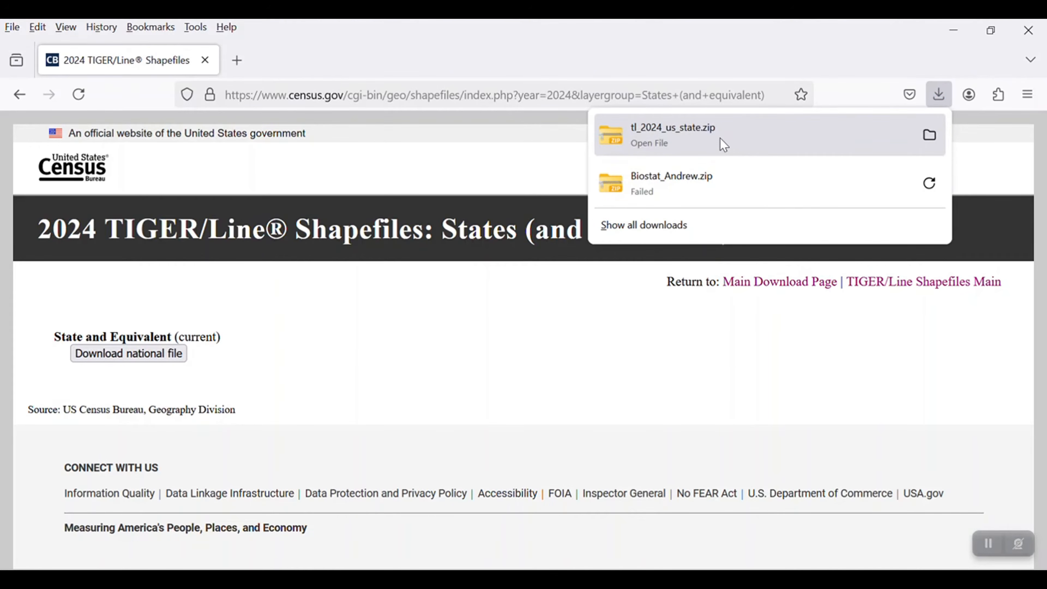
- Copy the tl_2024_us_state ZIP file from Downloads into the 4_Proxmity folder inside GIS_labs on the Desktop
left_click(929, 136)
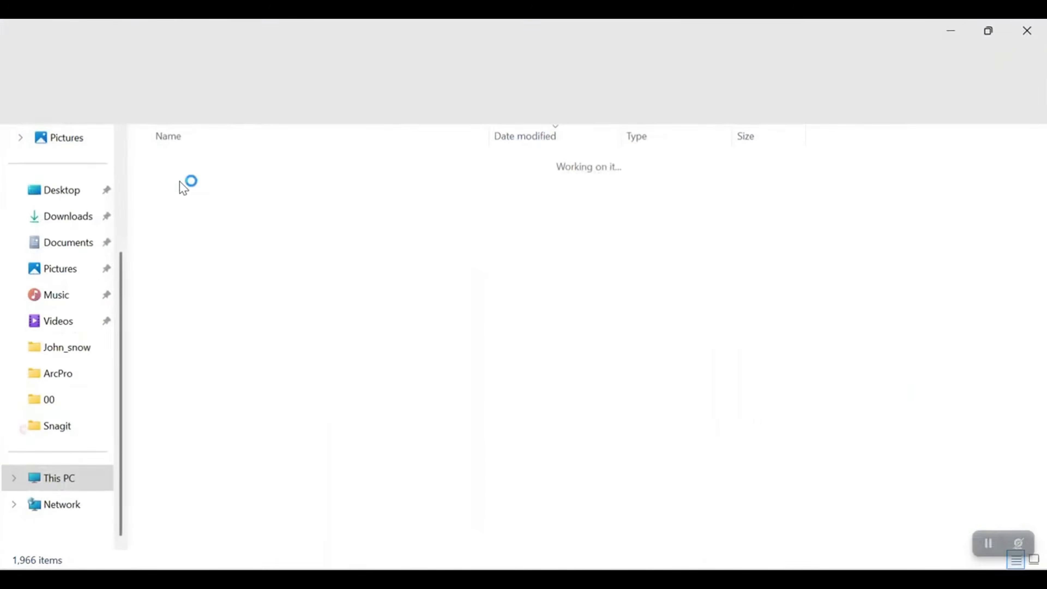
right_click(180, 183)
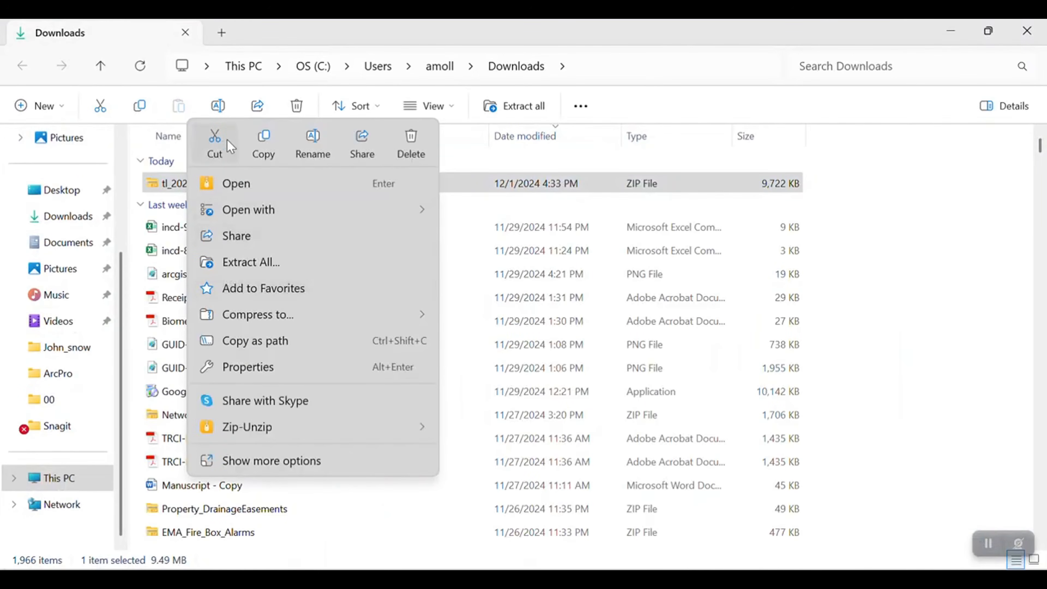
left_click(263, 145)
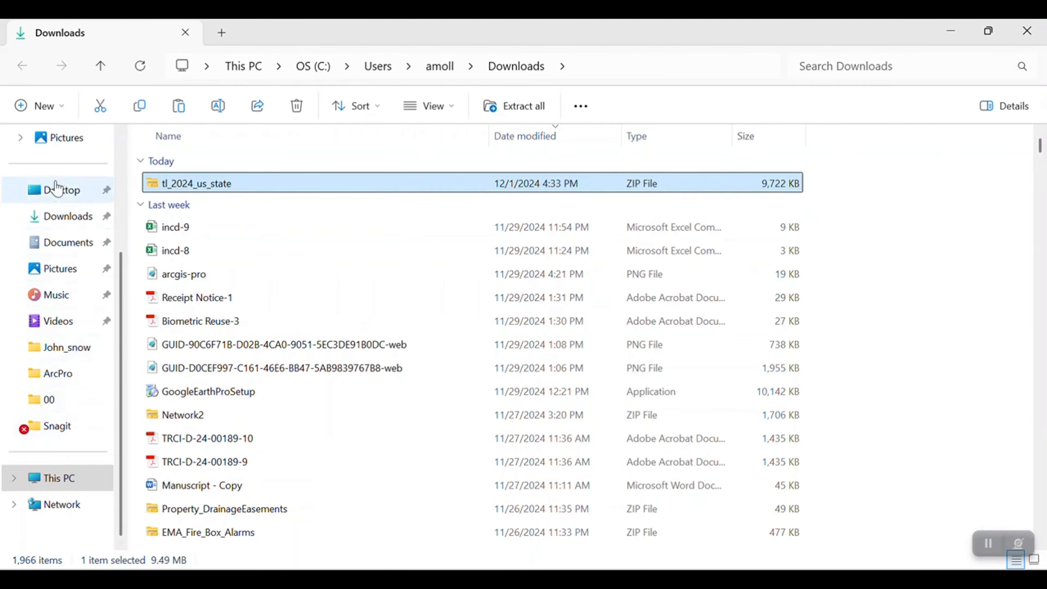
left_click(57, 189)
left_click(182, 198)
double_click(182, 198)
left_click(186, 240)
double_click(185, 241)
right_click(208, 234)
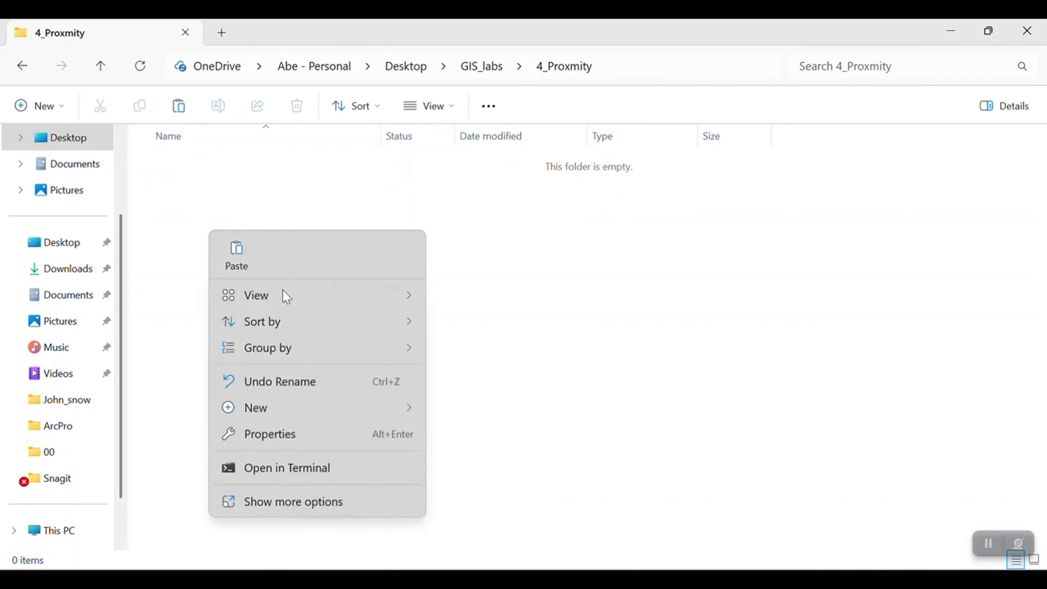
left_click(228, 266)
- Extract the tl_2024_us_state ZIP file into its default subfolder and close the extracted files window
right_click(233, 172)
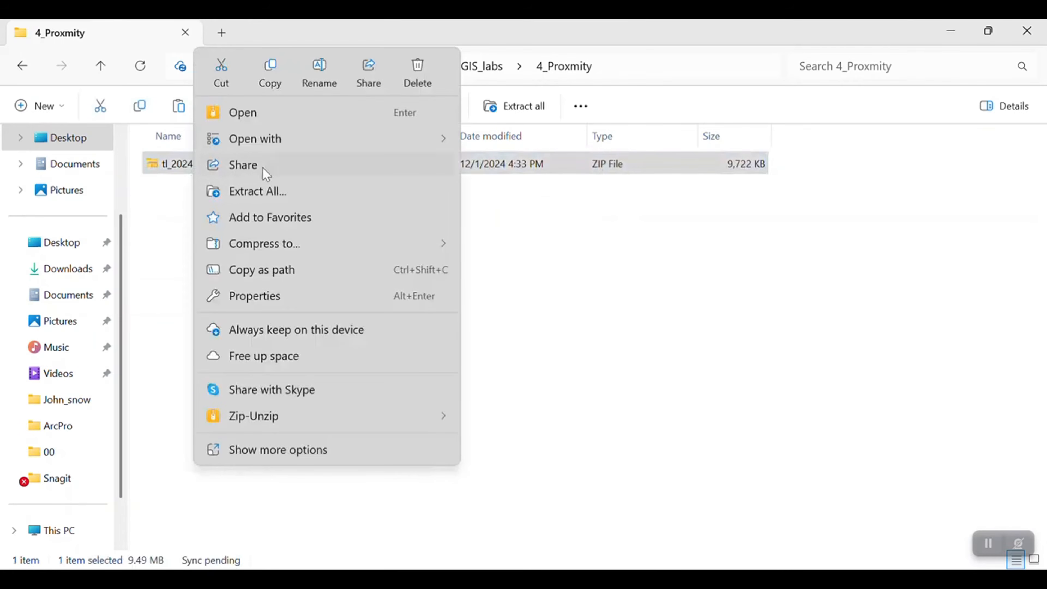
left_click(278, 190)
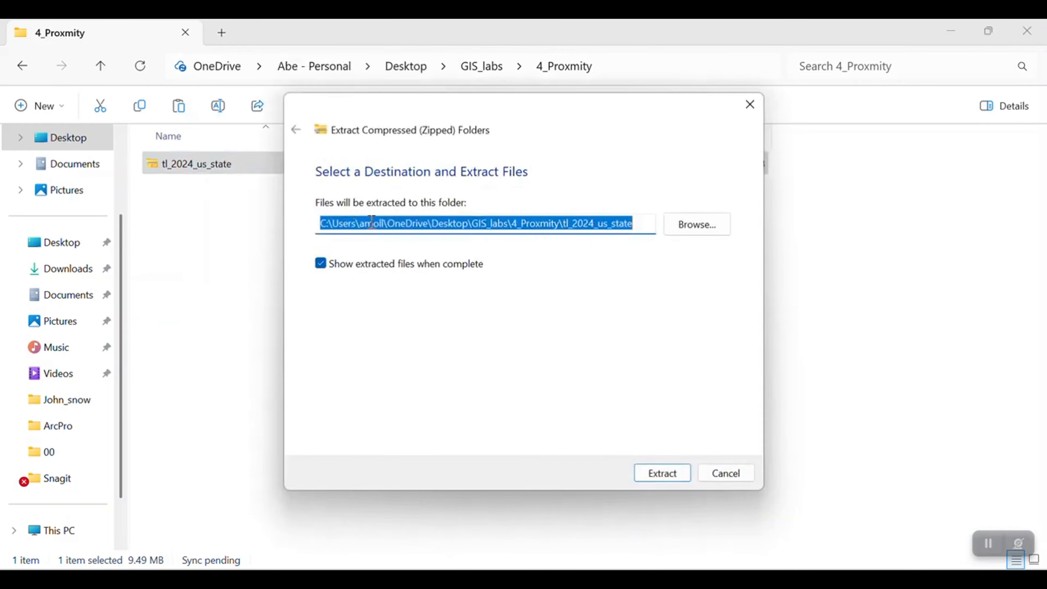
left_click(663, 479)
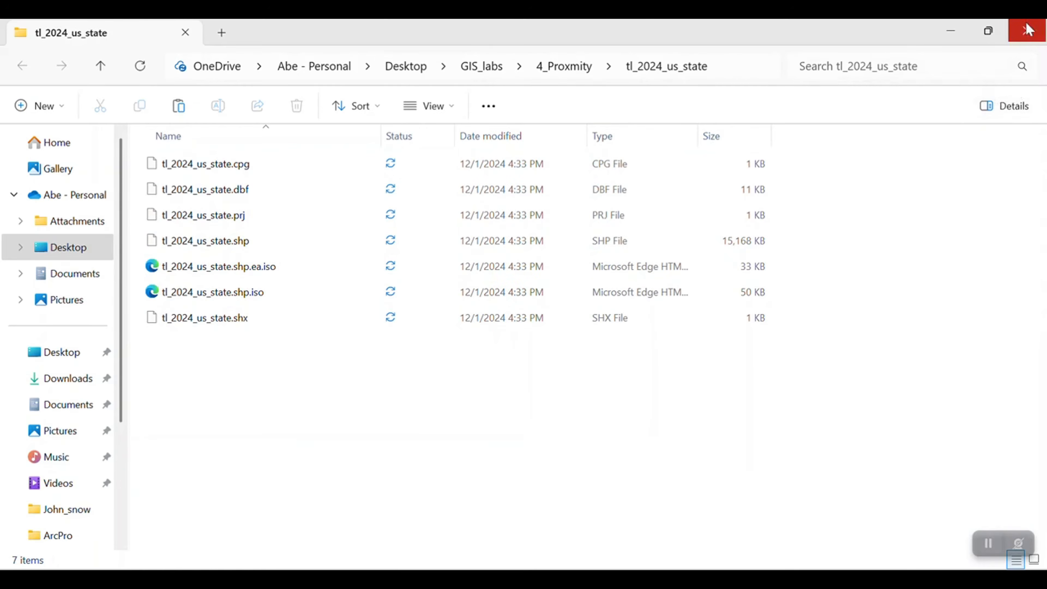
left_click(1027, 32)
- Switch to ArcGIS Pro and create a new map project named 4_proximity, located in the GIS_labs\4_Proxmity folder
key("alt+Tab")
left_click(226, 234)
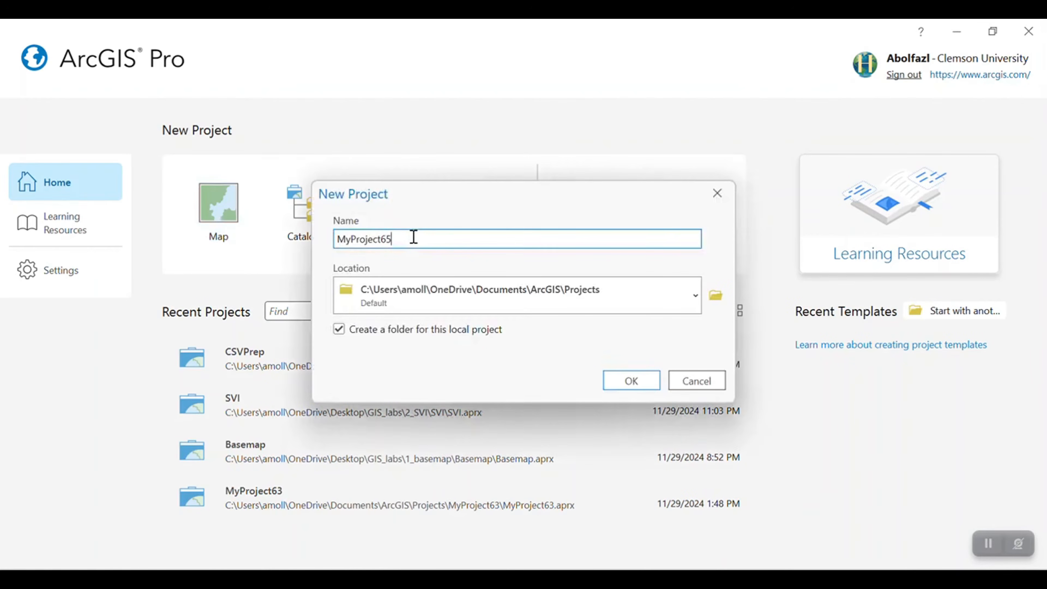
double_click(414, 238)
type("4")
left_click(716, 295)
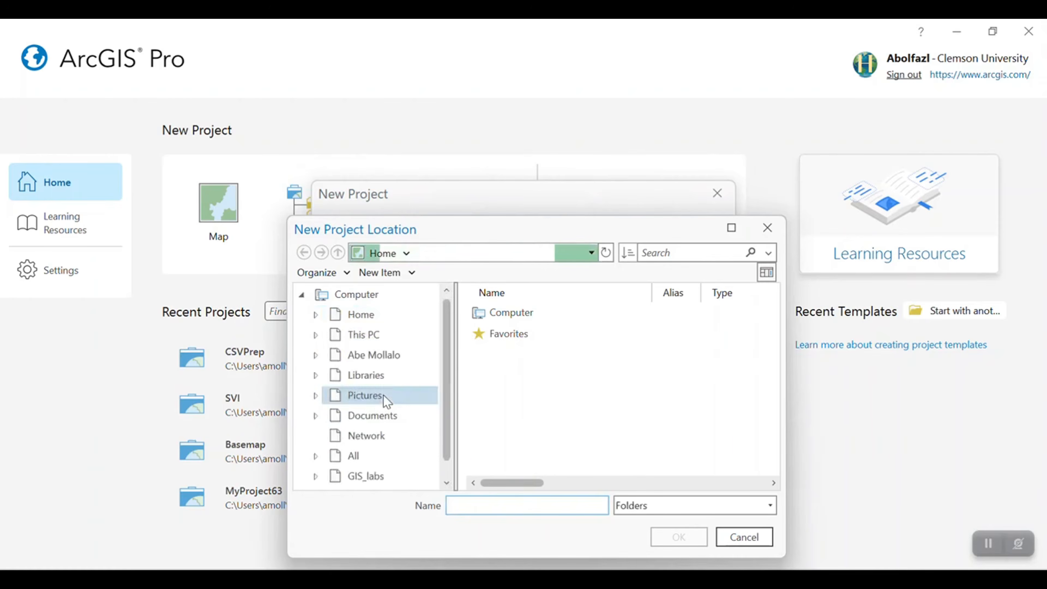
left_click(367, 476)
left_click(497, 376)
left_click(677, 536)
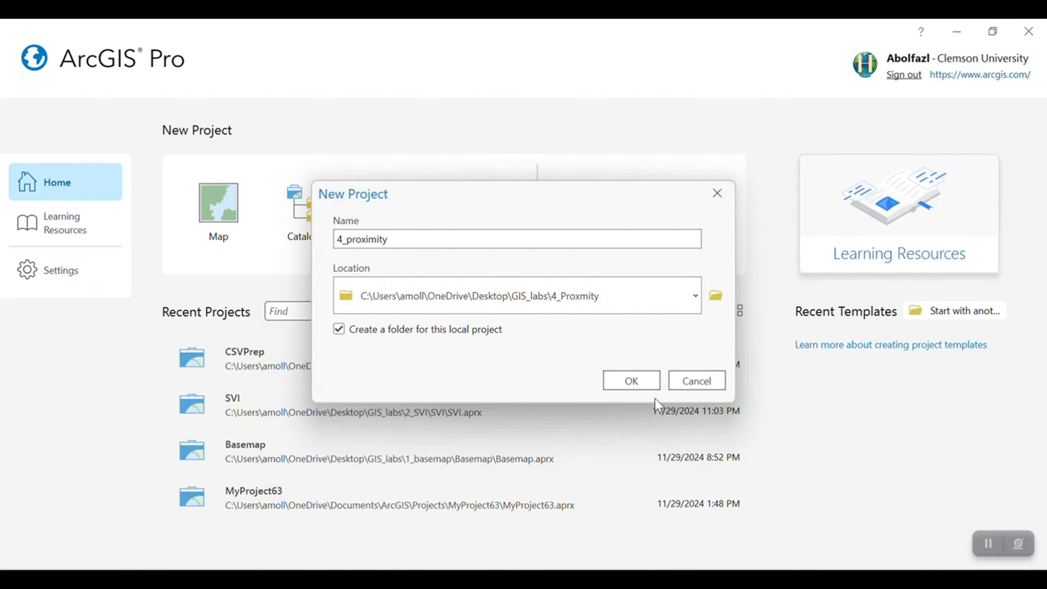
left_click(633, 373)
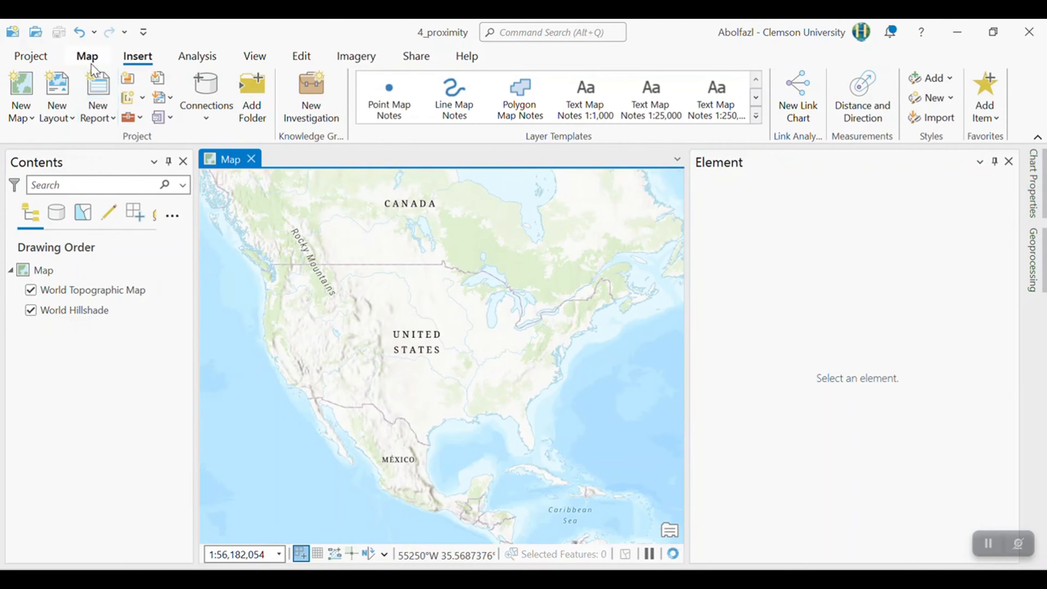
- Add the tl_2024_us_state.shp shapefile from GIS_labs\4_Proxmity\tl_2024_us_state to the map
left_click(87, 56)
left_click(296, 78)
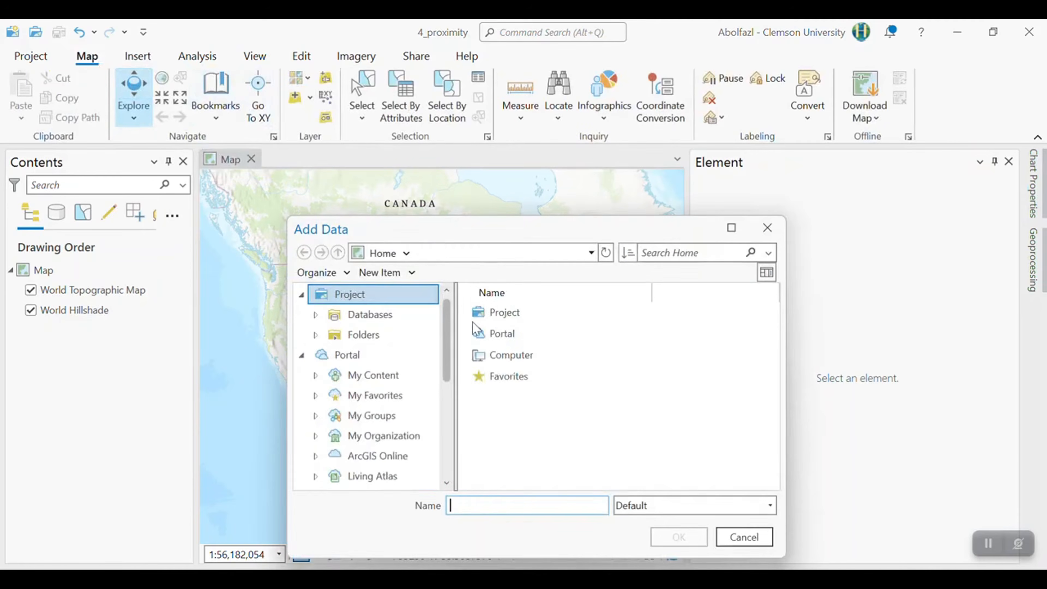
scroll(389, 433, "down", 3)
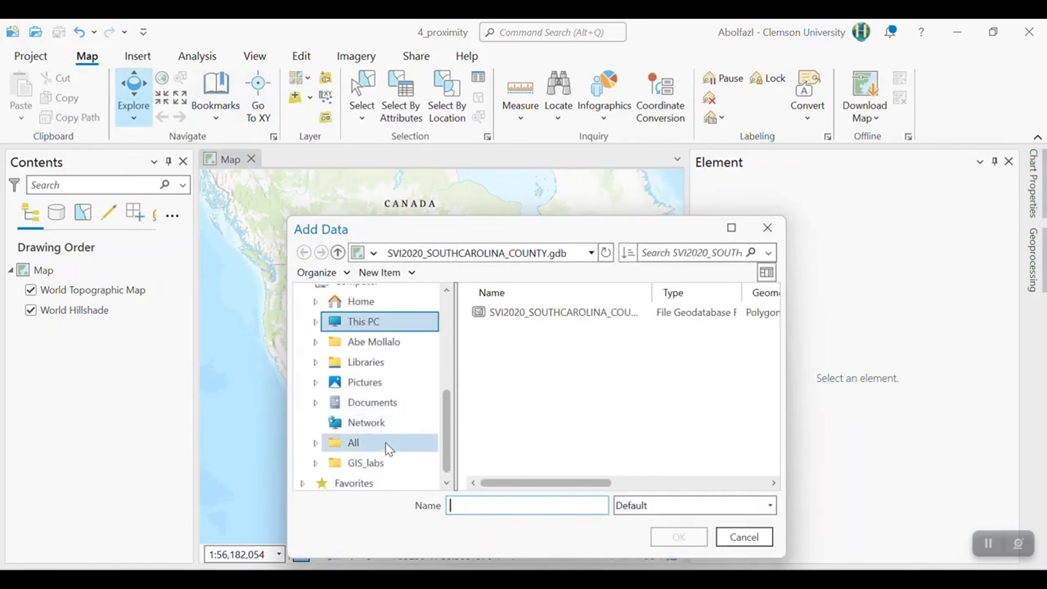
left_click(380, 463)
double_click(496, 377)
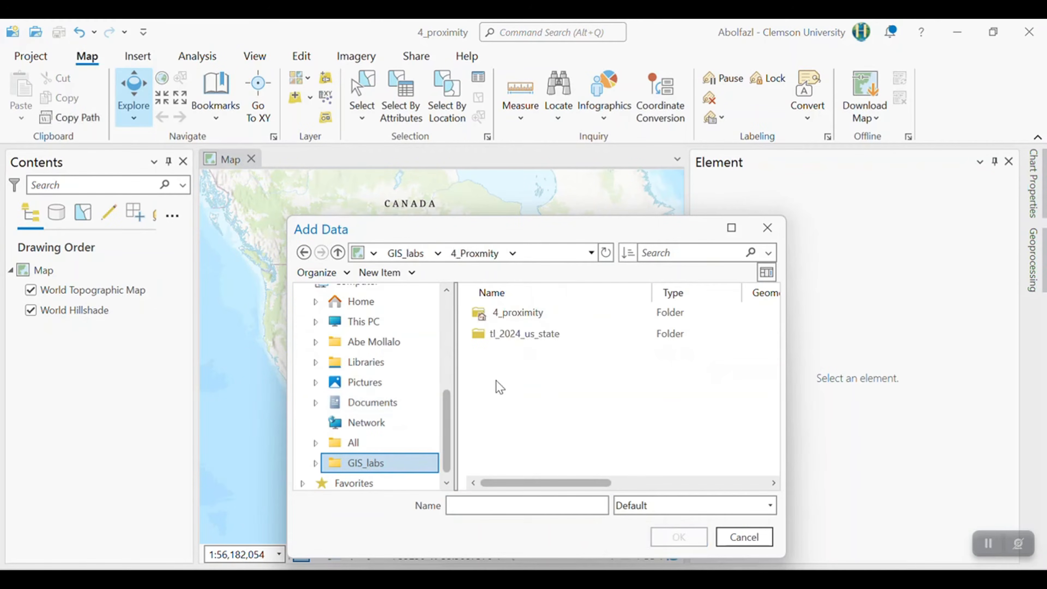
double_click(498, 337)
left_click(498, 312)
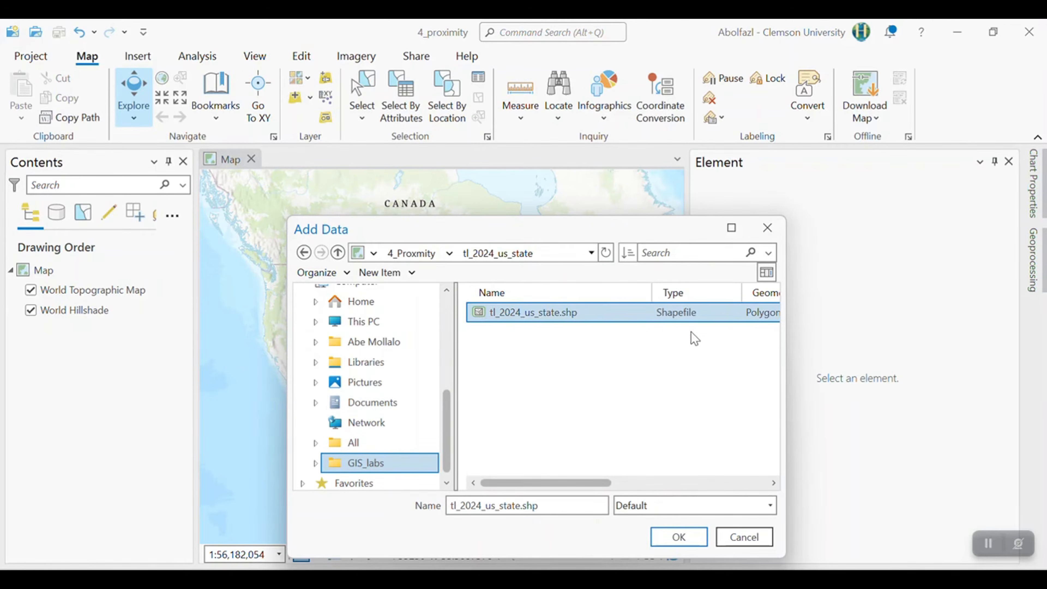
left_click(676, 537)
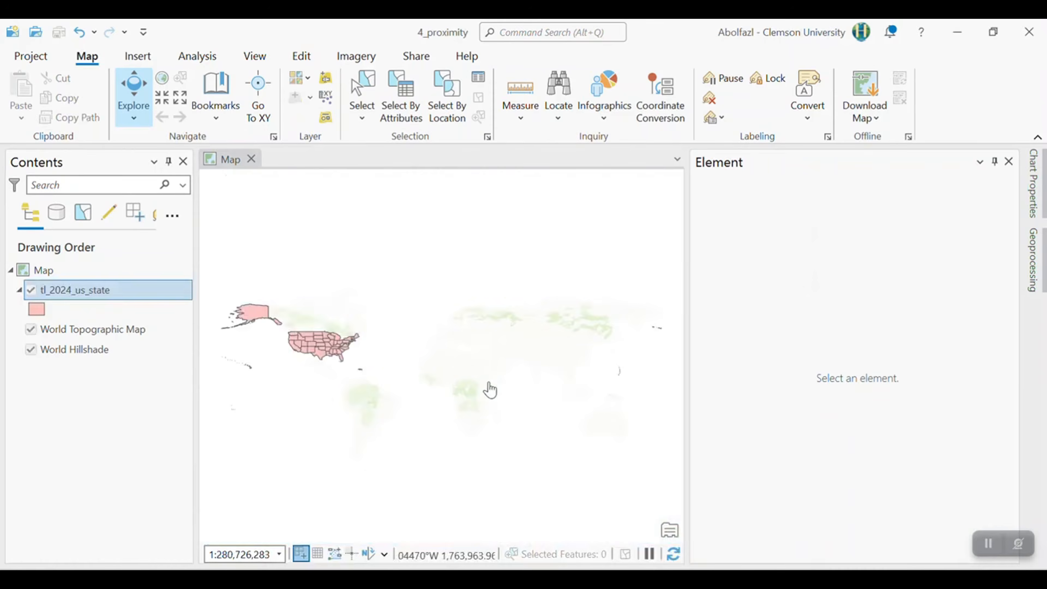
- Select the contiguous US states in the tl_2024_us_state layer with a rectangle, leaving out Alaska, Hawaii and the island territories
scroll(330, 383, "up", 3)
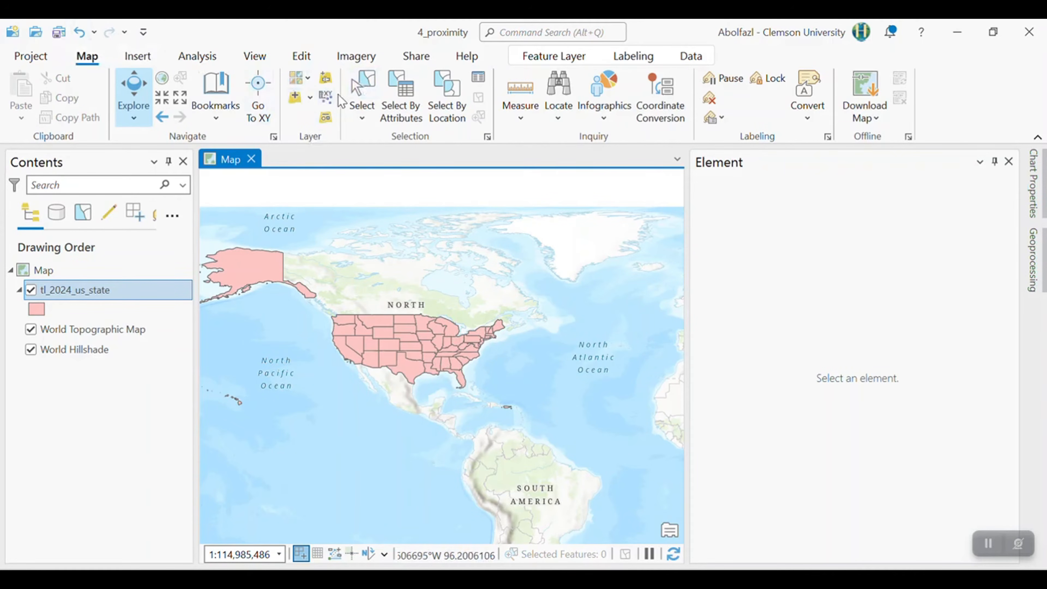
left_click(367, 85)
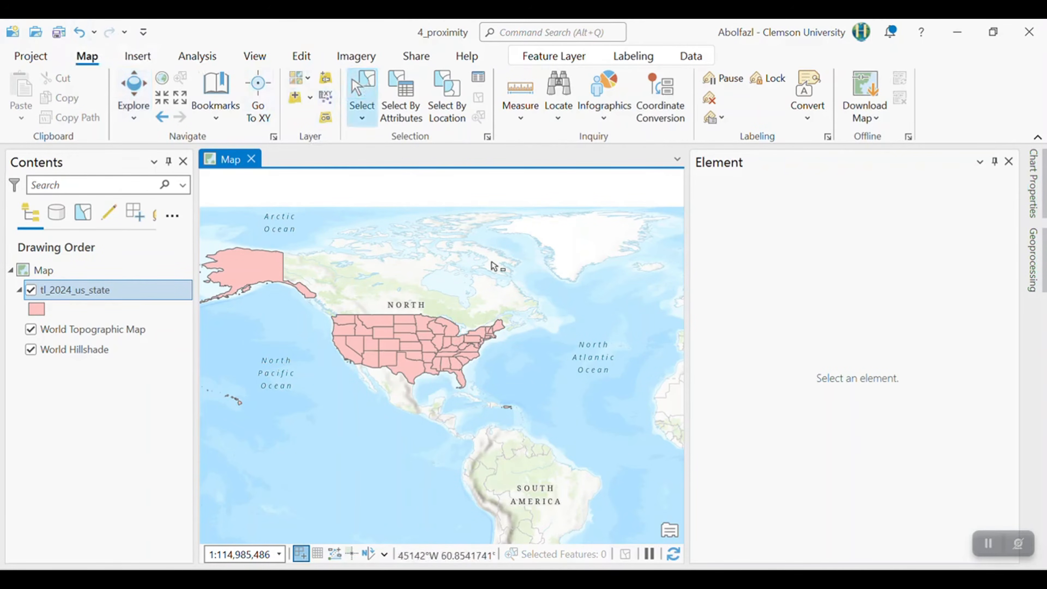
left_click_drag(510, 302, 326, 396)
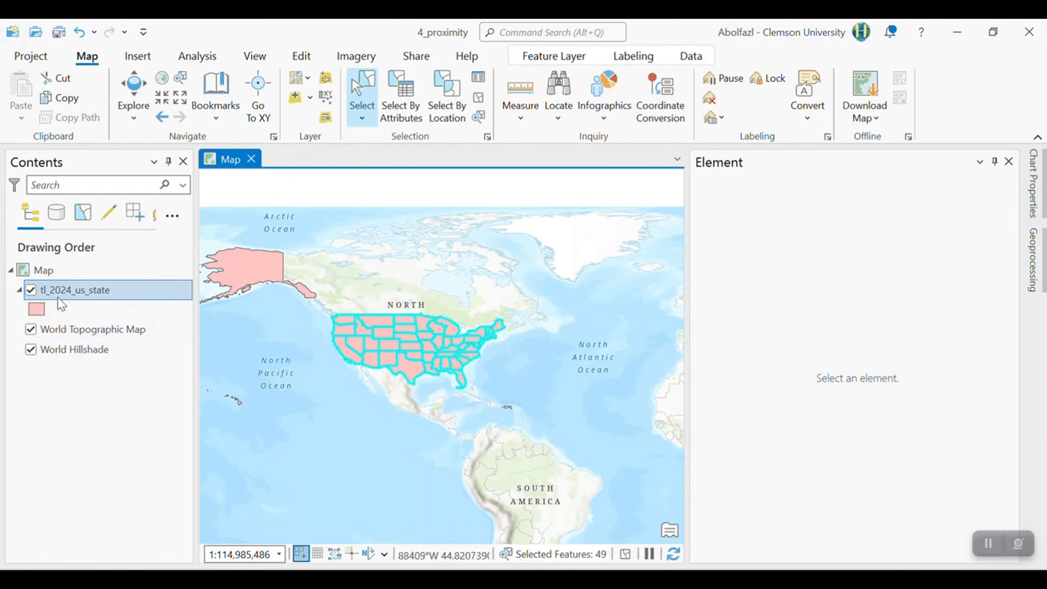
- Start Export Features for the selected records of the tl_2024_us_state layer
right_click(84, 292)
scroll(180, 417, "down", 1)
scroll(180, 417, "down", 1)
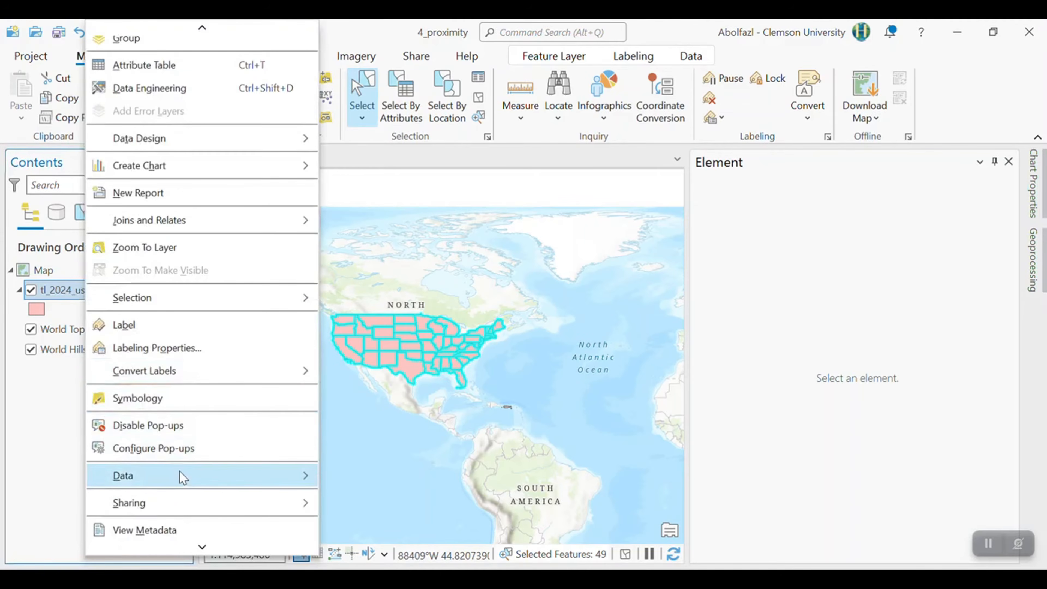
mouse_move(205, 478)
left_click(378, 486)
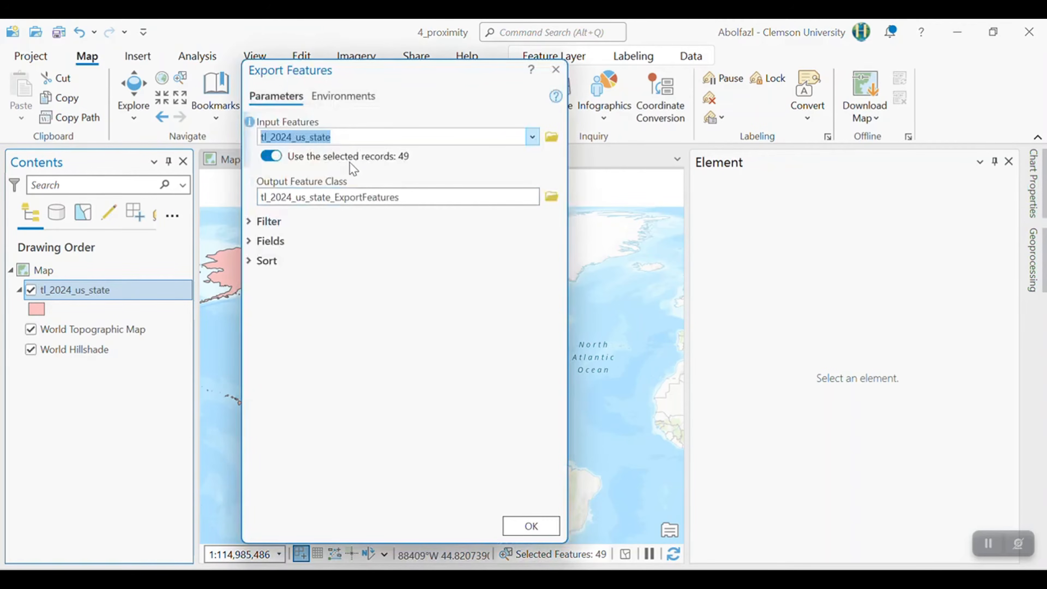
mouse_move(403, 162)
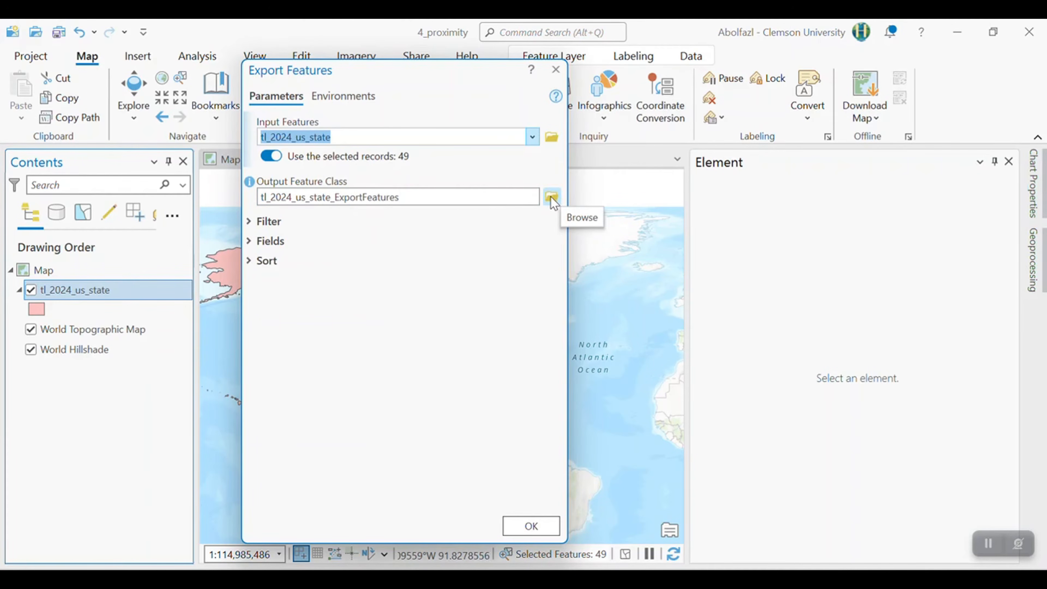
- Set the output feature class to US_Continent in the GIS_labs\4_Proxmity folder and run the export
left_click(551, 197)
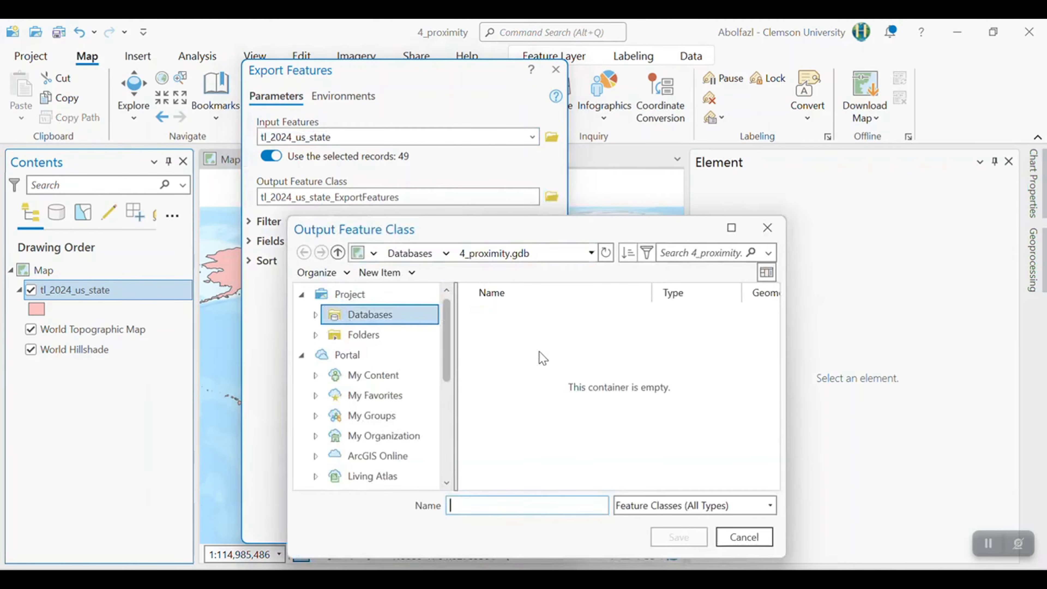
scroll(354, 449, "down", 5)
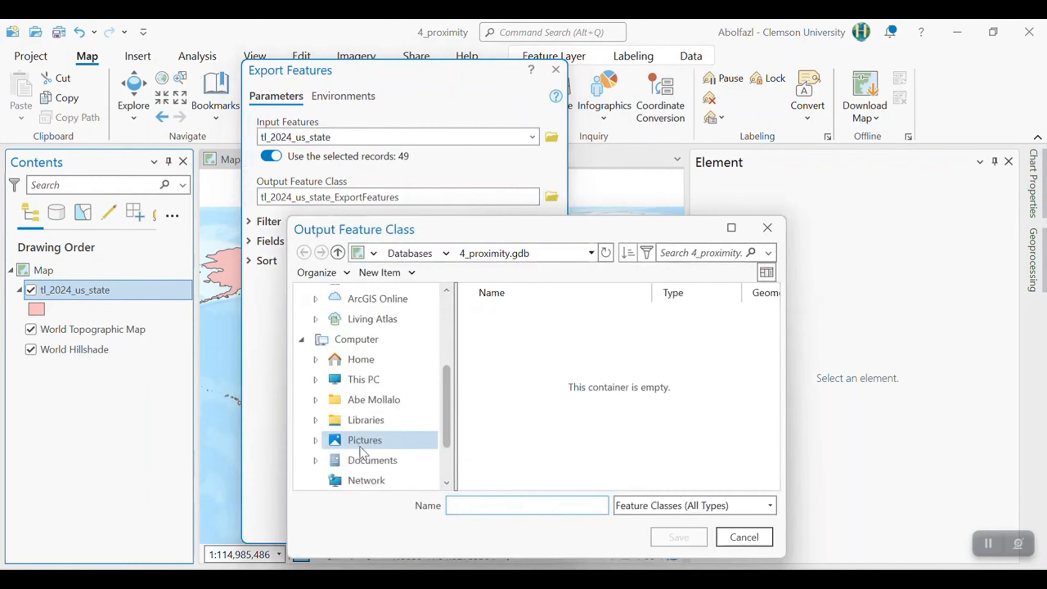
left_click(374, 460)
double_click(520, 379)
left_click(520, 512)
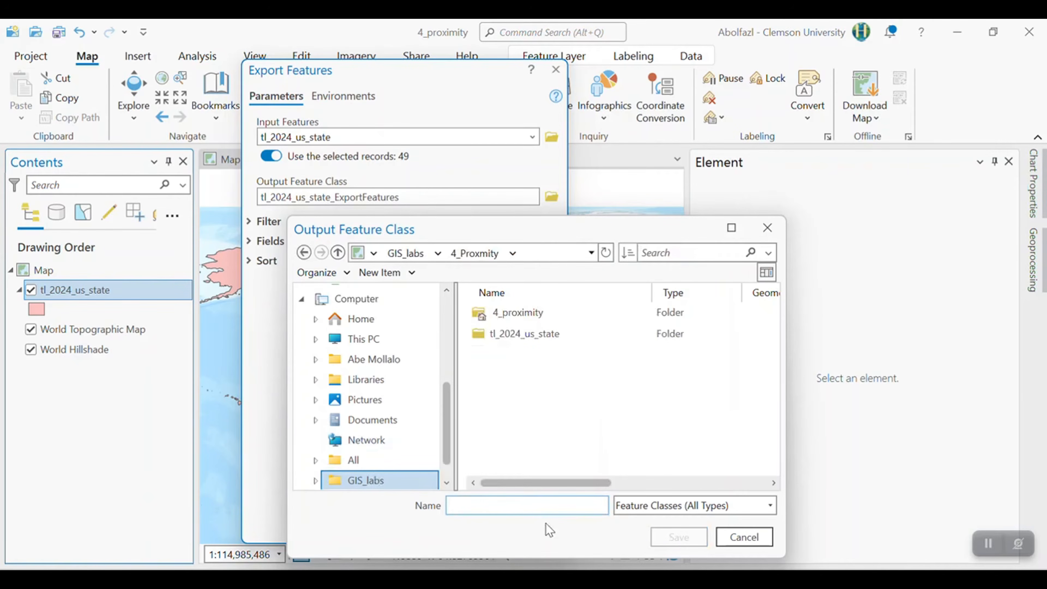
type("US_Continen")
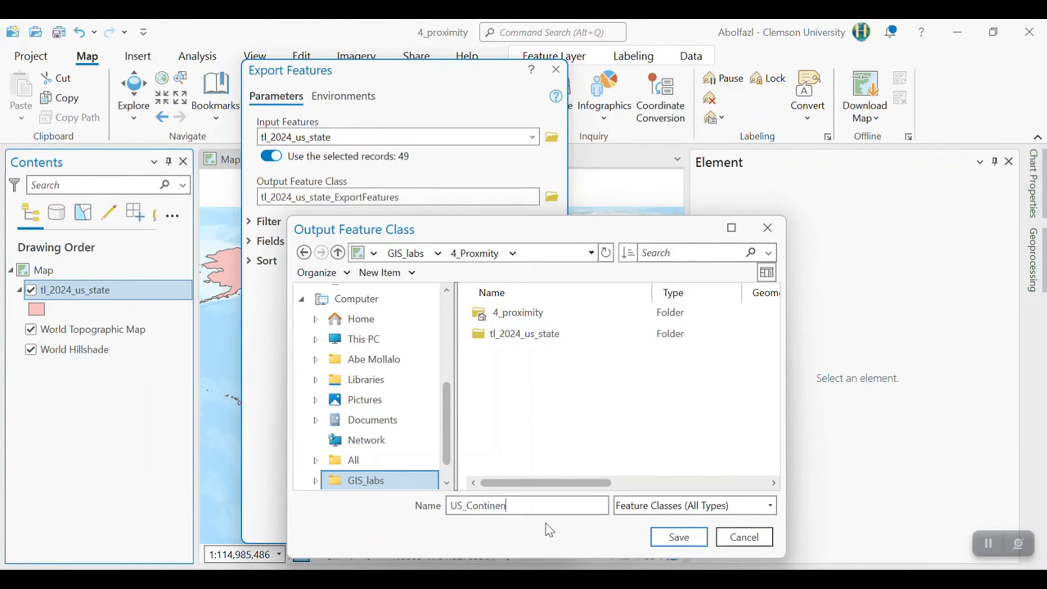
type("t")
key("Return")
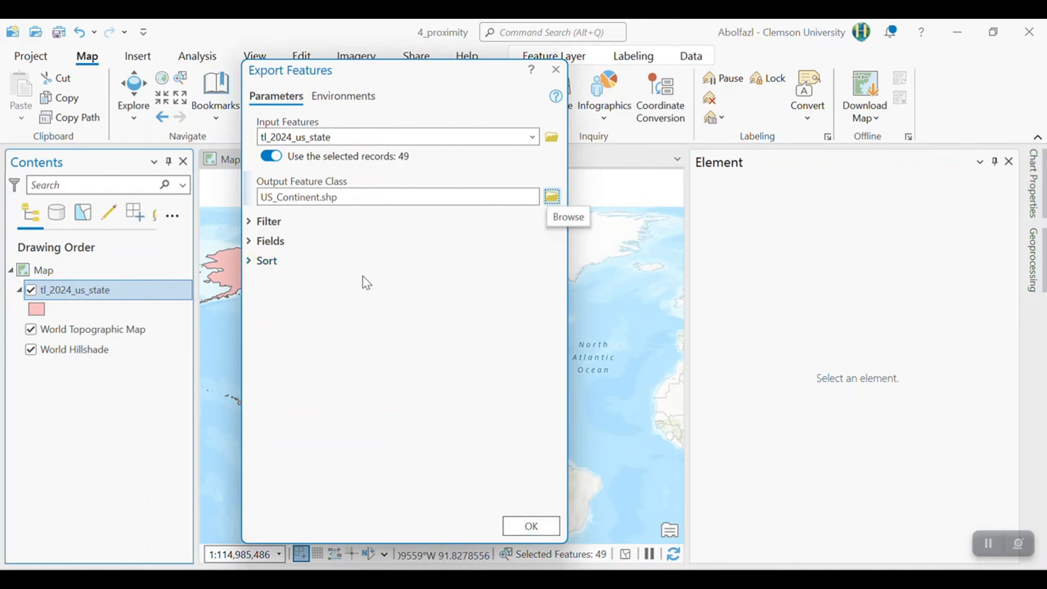
left_click(554, 519)
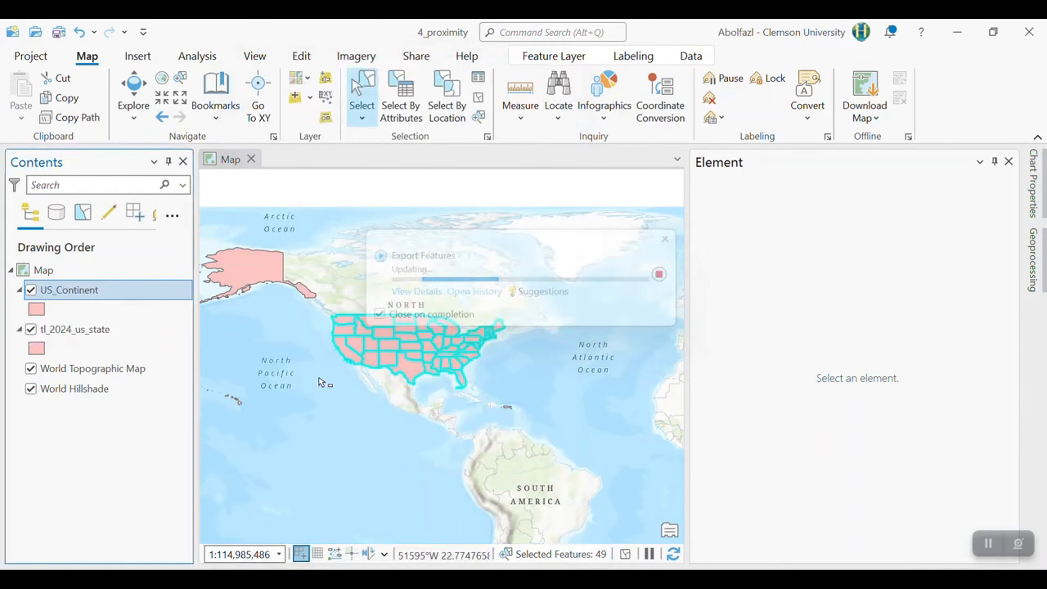
- Hide the original tl_2024_us_state layer and remove it from the map
left_click(32, 329)
right_click(50, 337)
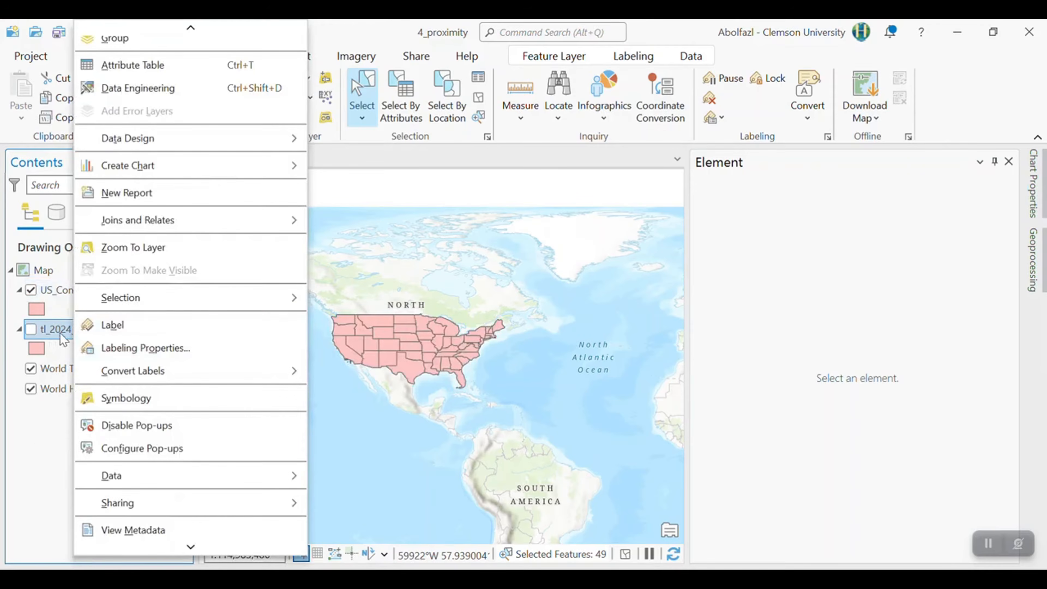
left_click(44, 452)
right_click(102, 341)
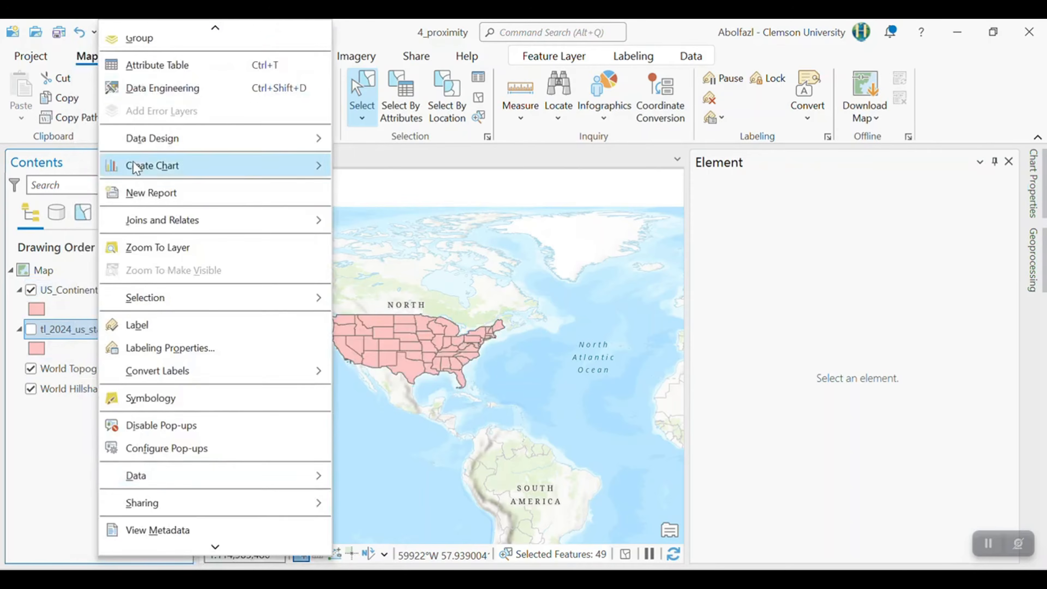
scroll(137, 76, "up", 1)
left_click(137, 76)
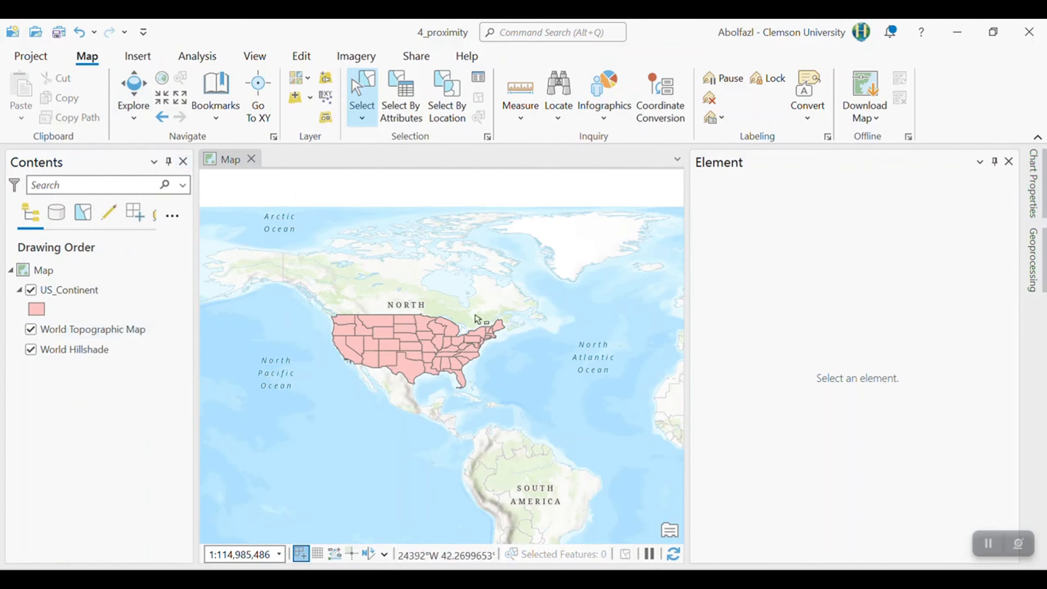
- Zoom to the US_Continent layer and turn on its state name labels
right_click(121, 293)
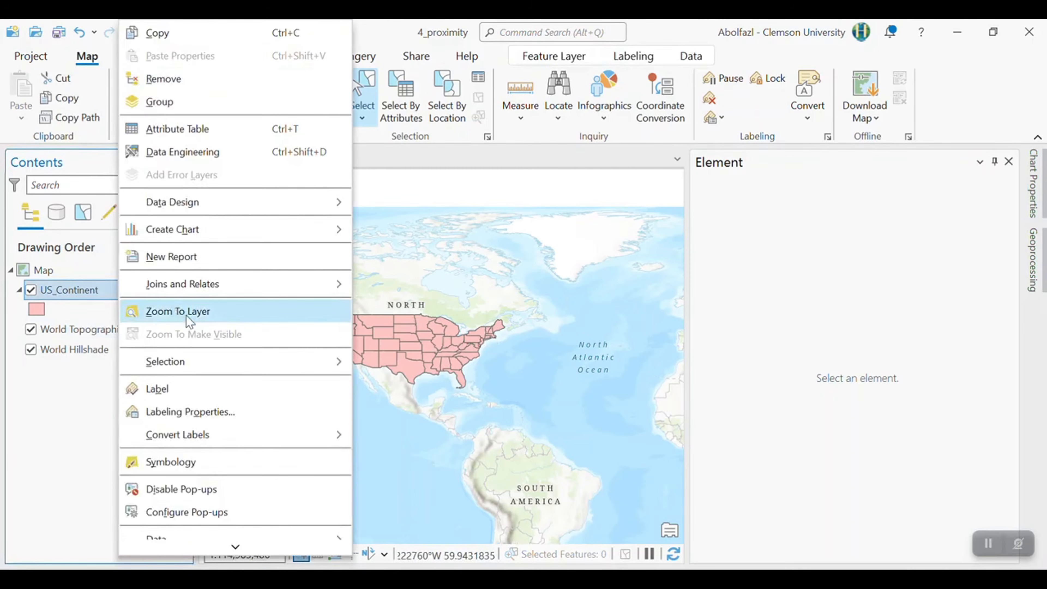
left_click(174, 318)
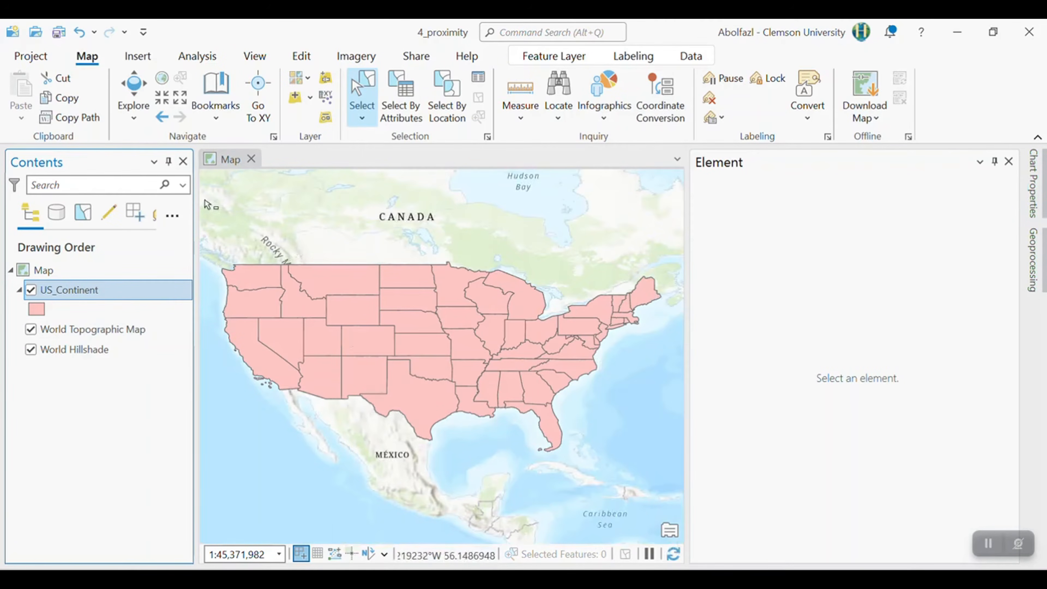
right_click(138, 292)
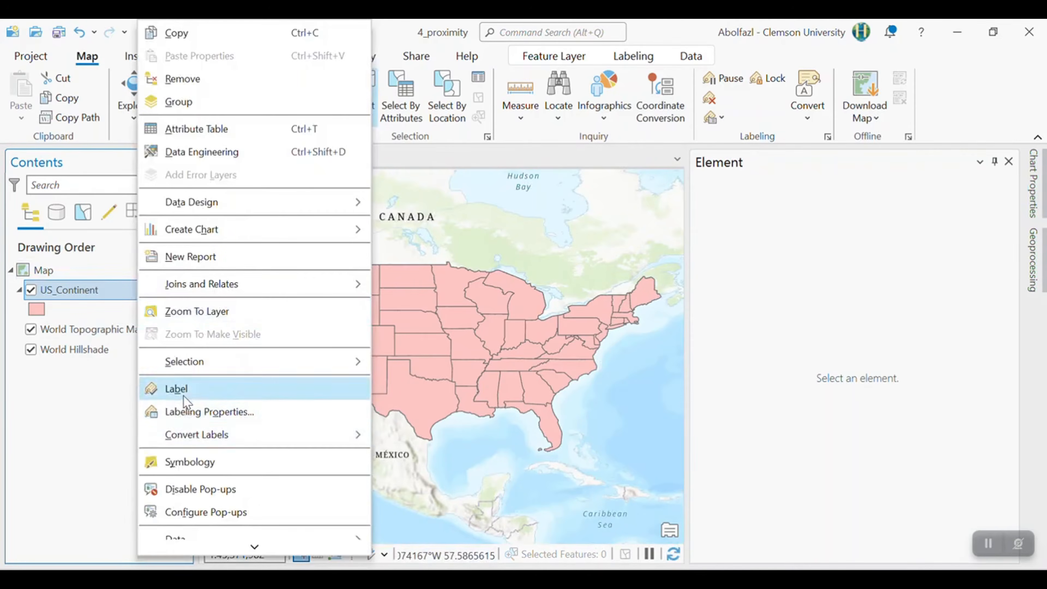
left_click(183, 394)
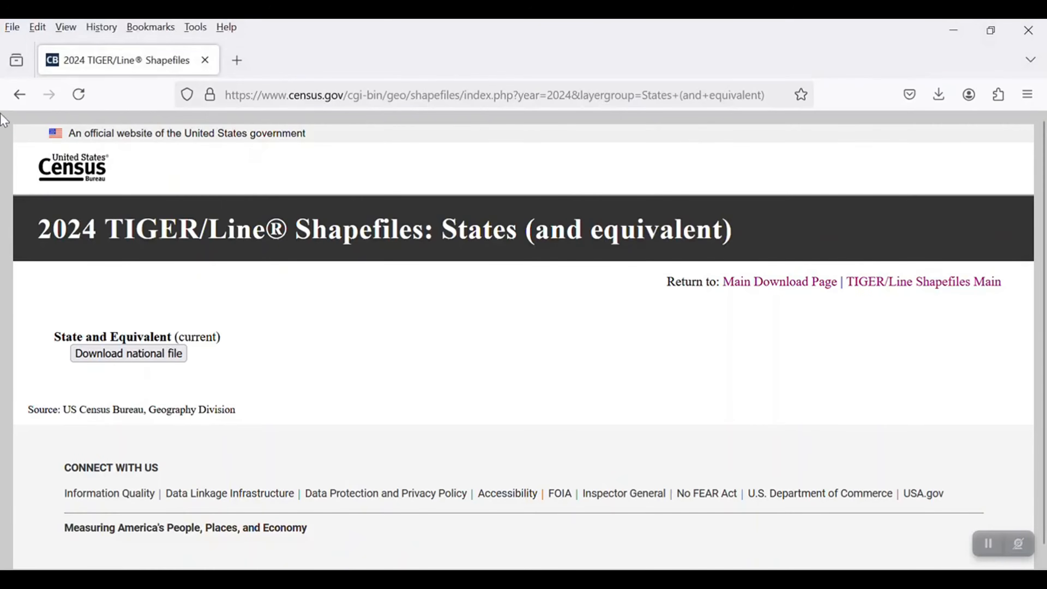
- Switch to the Census TIGER/Line page in the browser and download the 2024 national file for Counties (and equivalent)
left_click(20, 94)
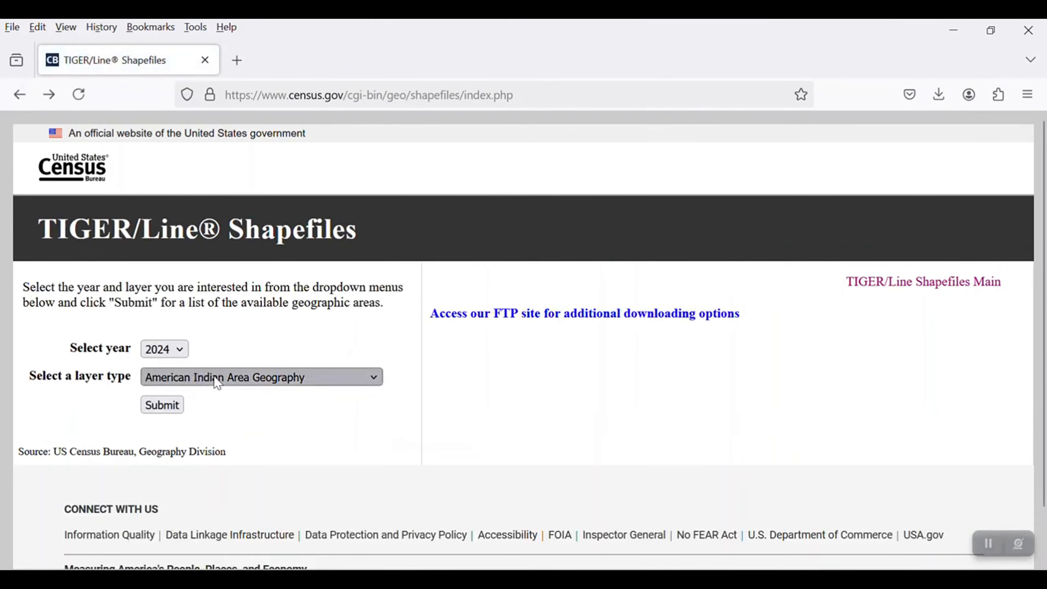
left_click(201, 376)
left_click(236, 309)
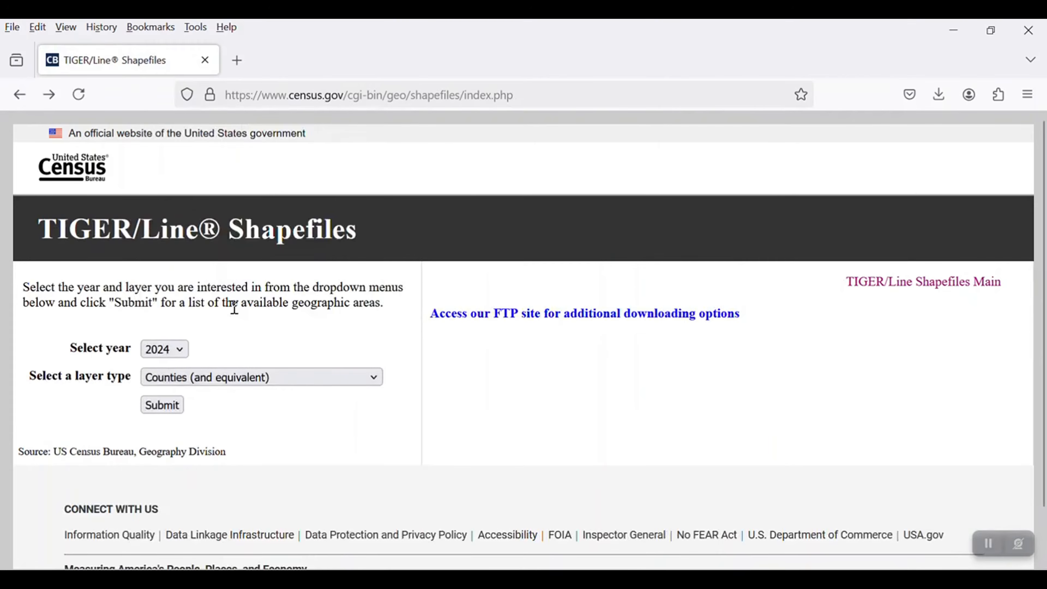
left_click(163, 406)
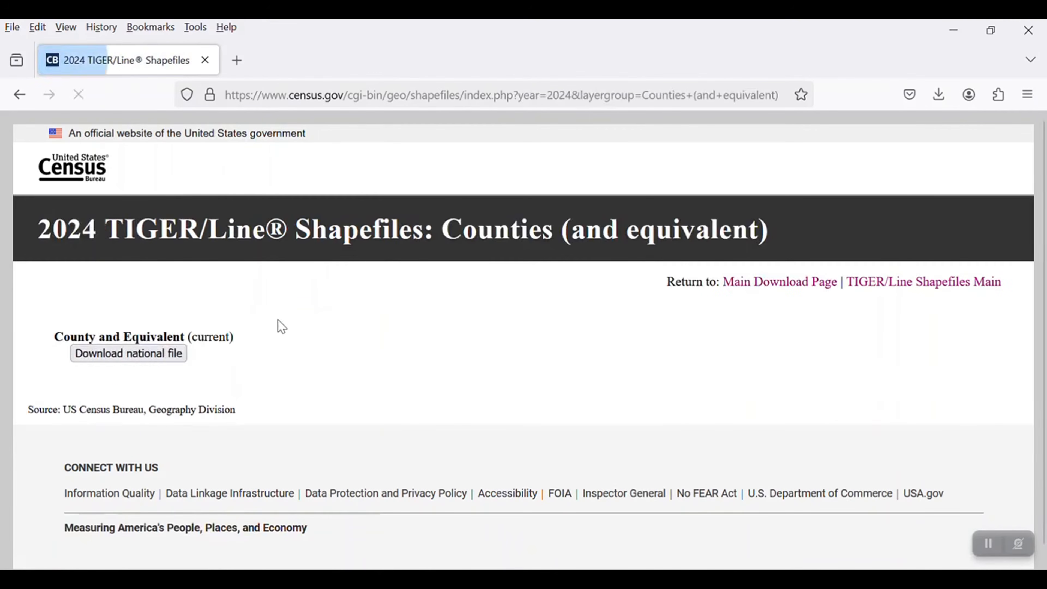
left_click(177, 356)
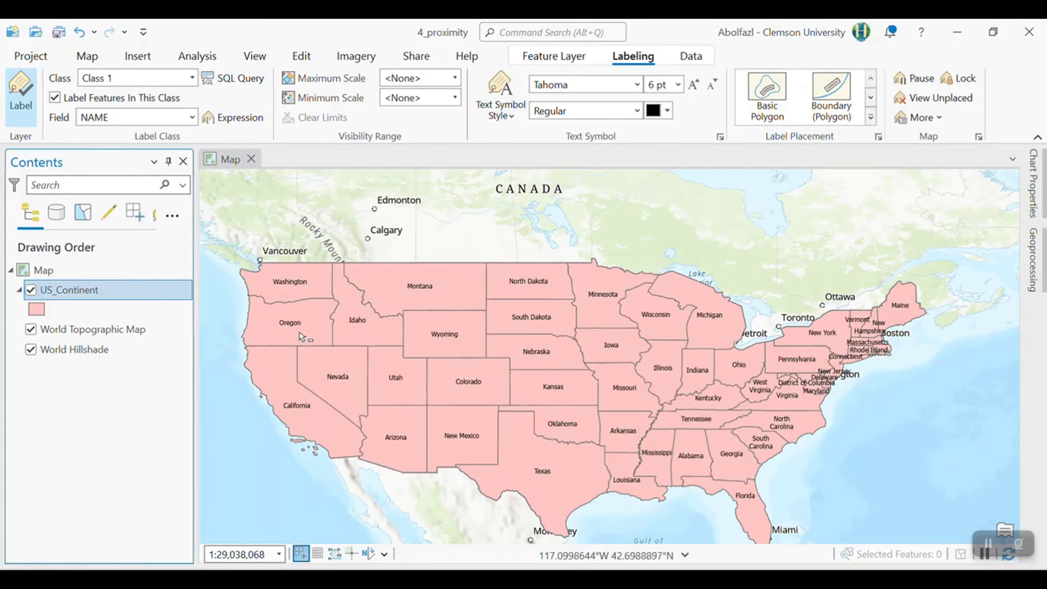
- Add the tl_2024_us_county.shp shapefile from GIS_labs\4_Proxmity\tl_2024_us_county to the map in ArcGIS Pro, refreshing the folder listing first
left_click(87, 56)
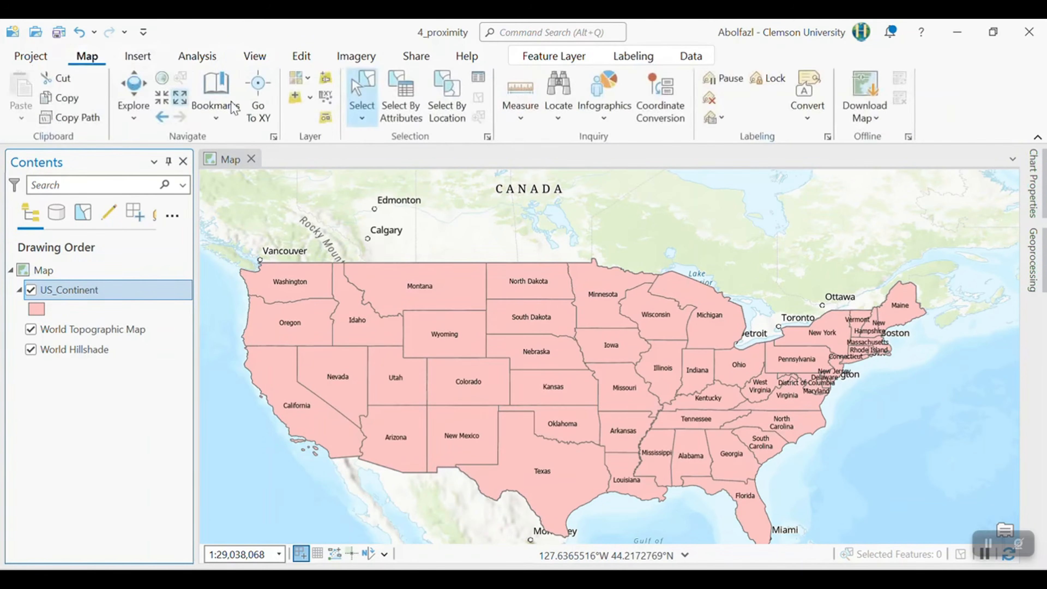
left_click(295, 96)
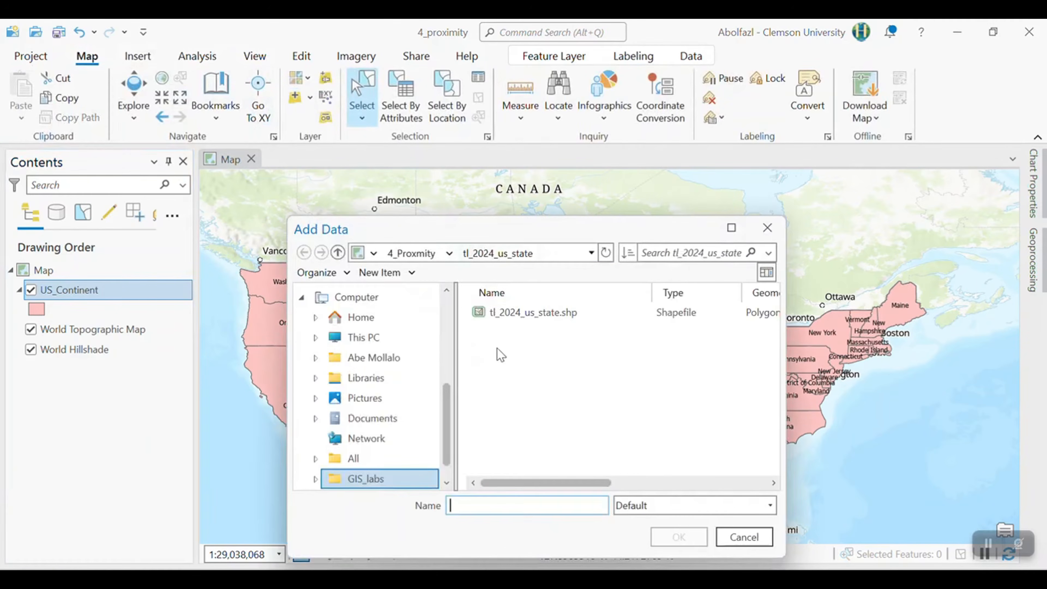
left_click(412, 255)
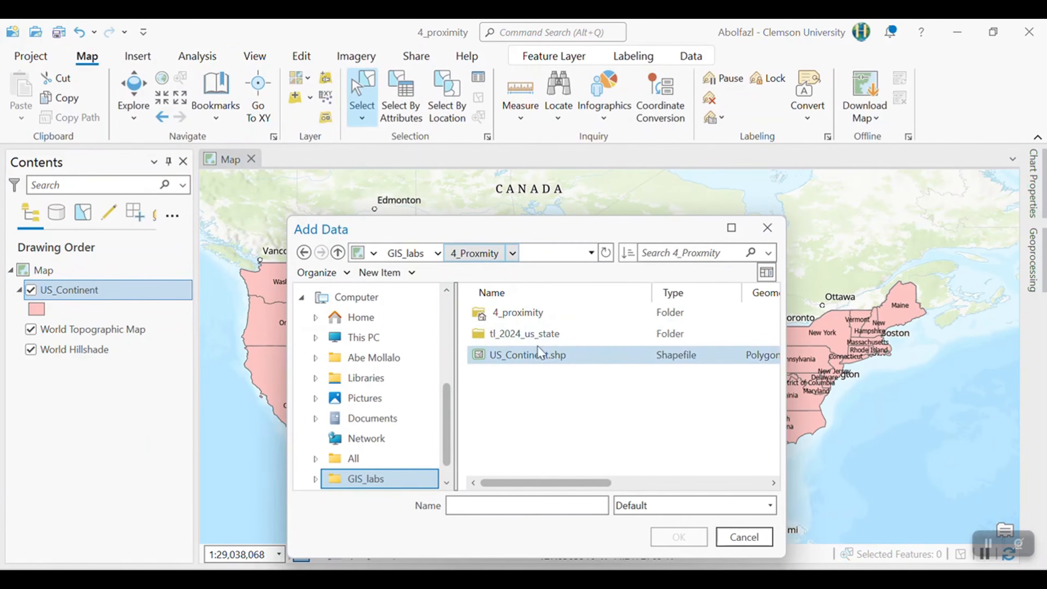
left_click(606, 255)
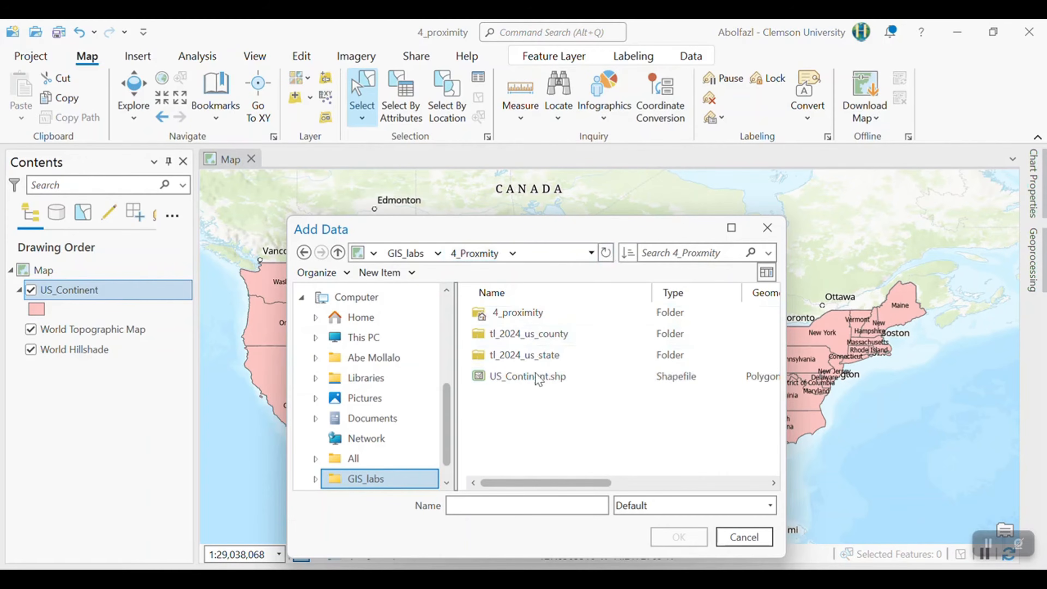
double_click(536, 334)
left_click(511, 315)
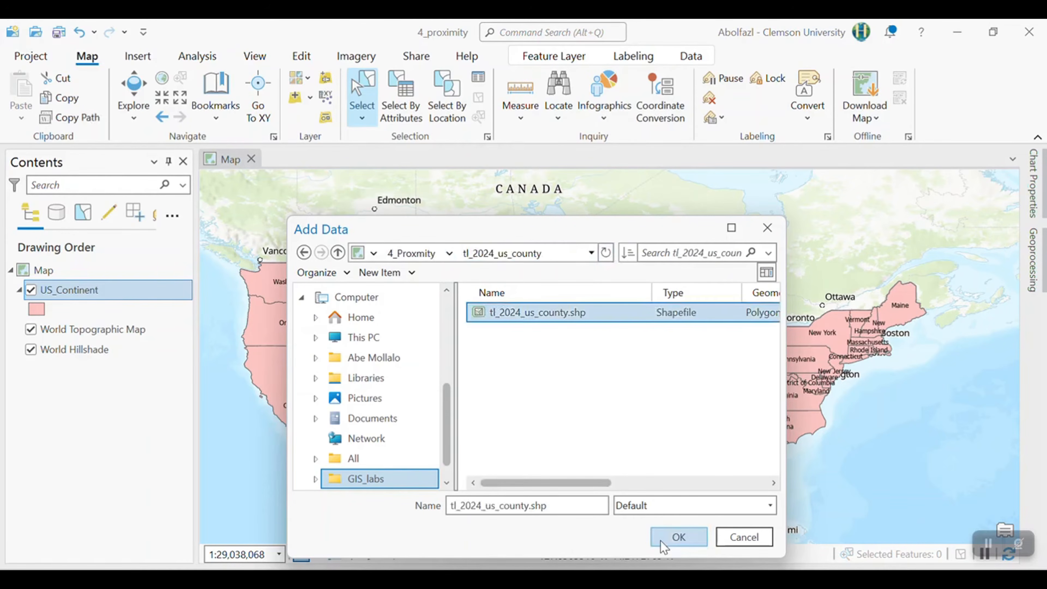
left_click(679, 537)
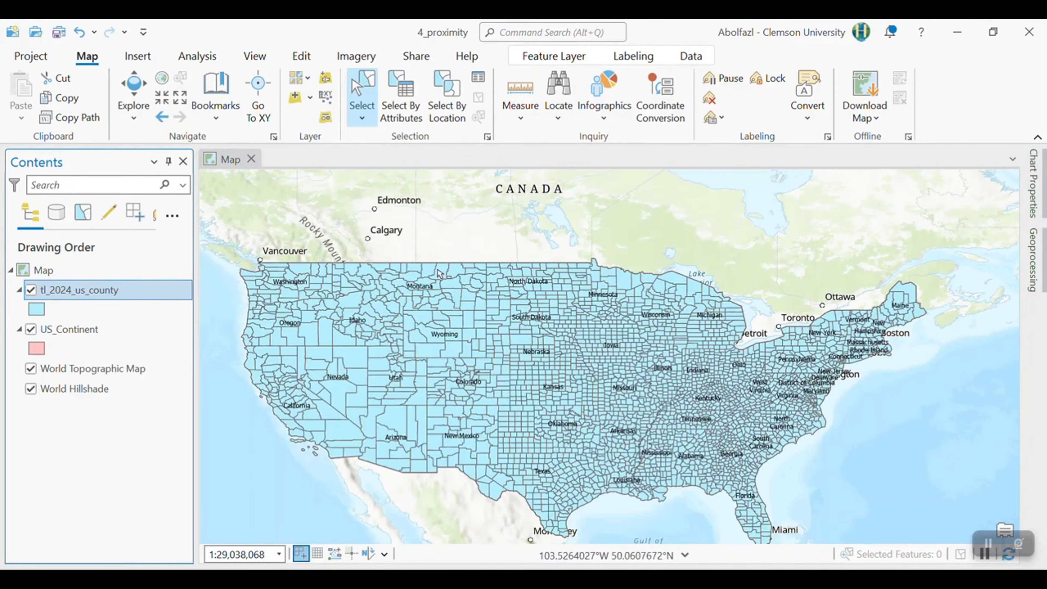
- Examine the county layer's extent on the map, then open its attribute table and look through the fields
scroll(544, 388, "down", 5)
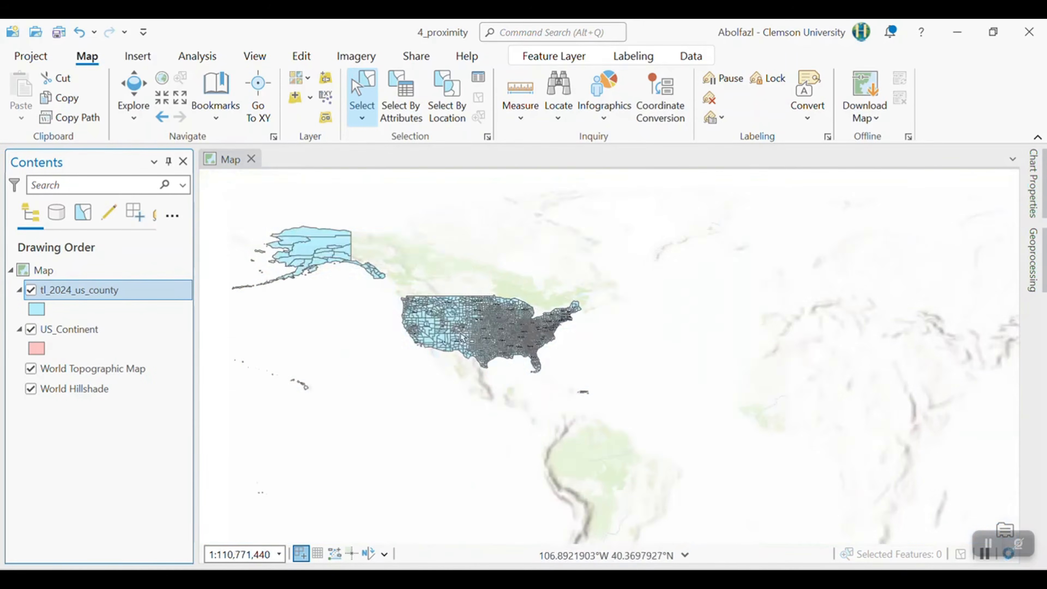
scroll(544, 388, "up", 5)
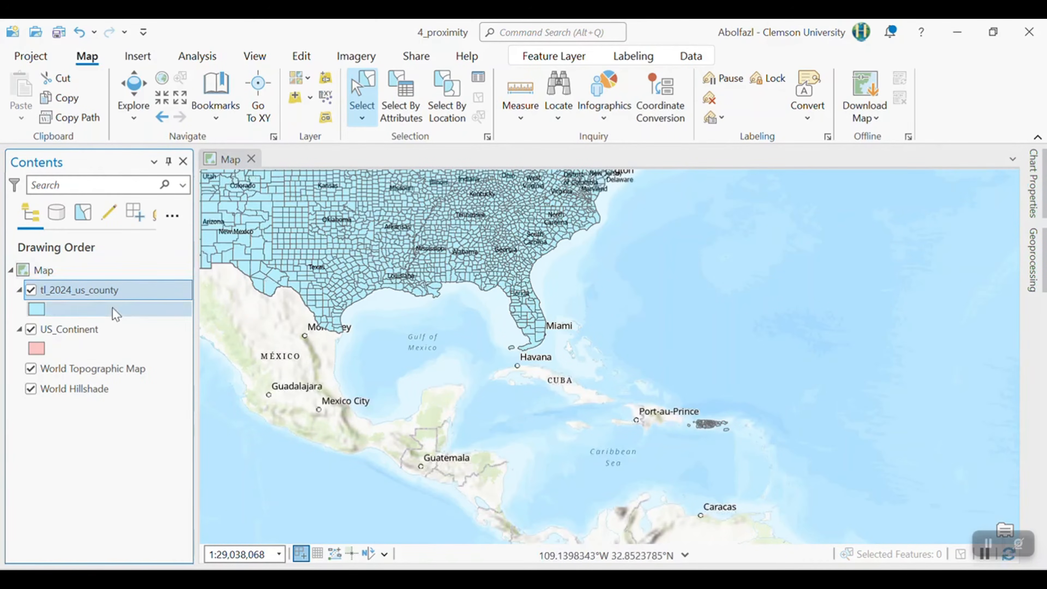
right_click(103, 292)
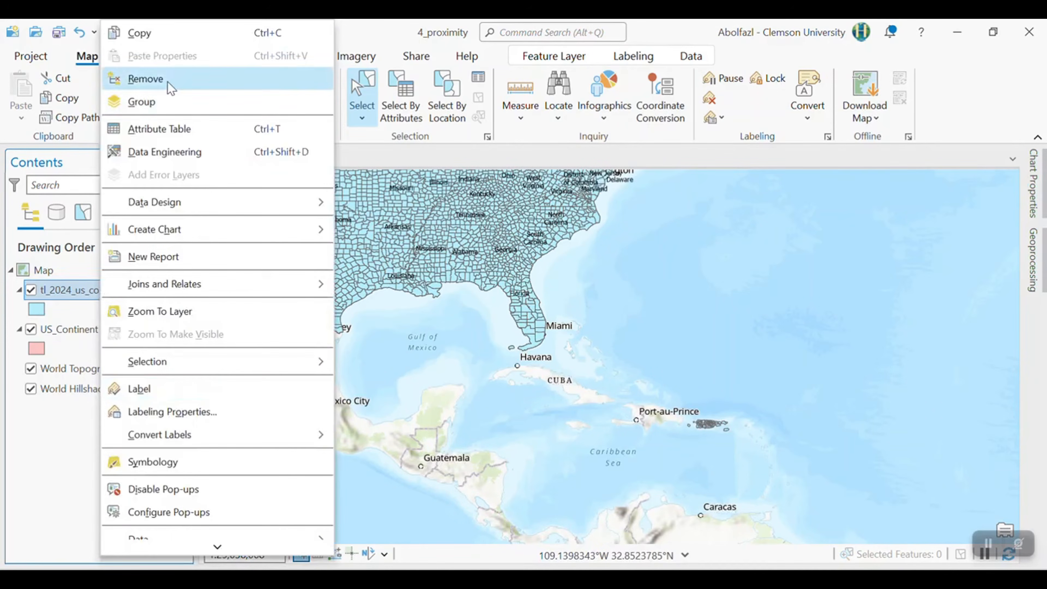
left_click(183, 126)
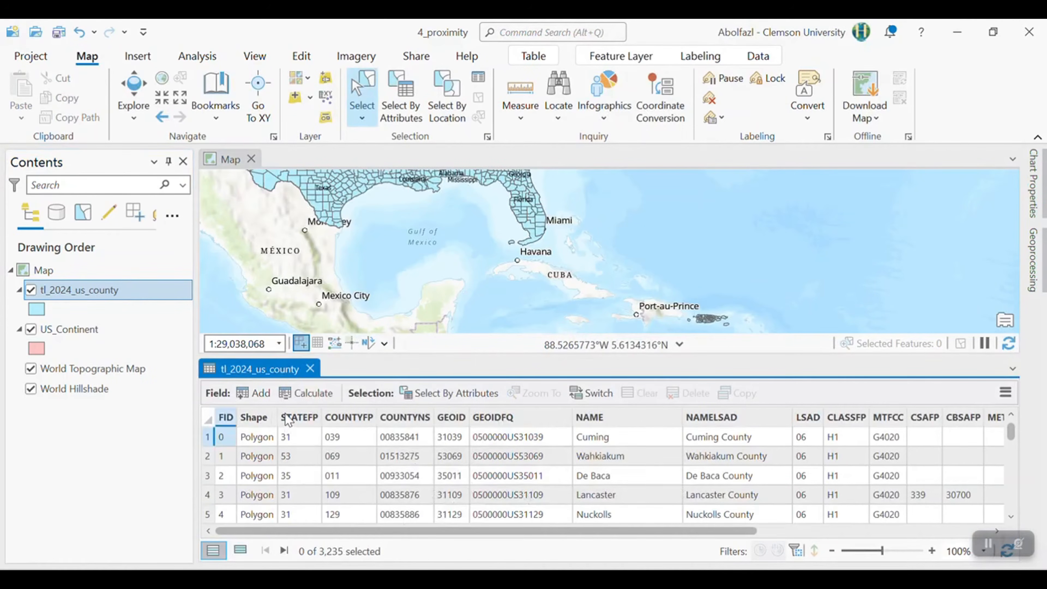
scroll(824, 461, "down", 3)
scroll(866, 478, "up", 3)
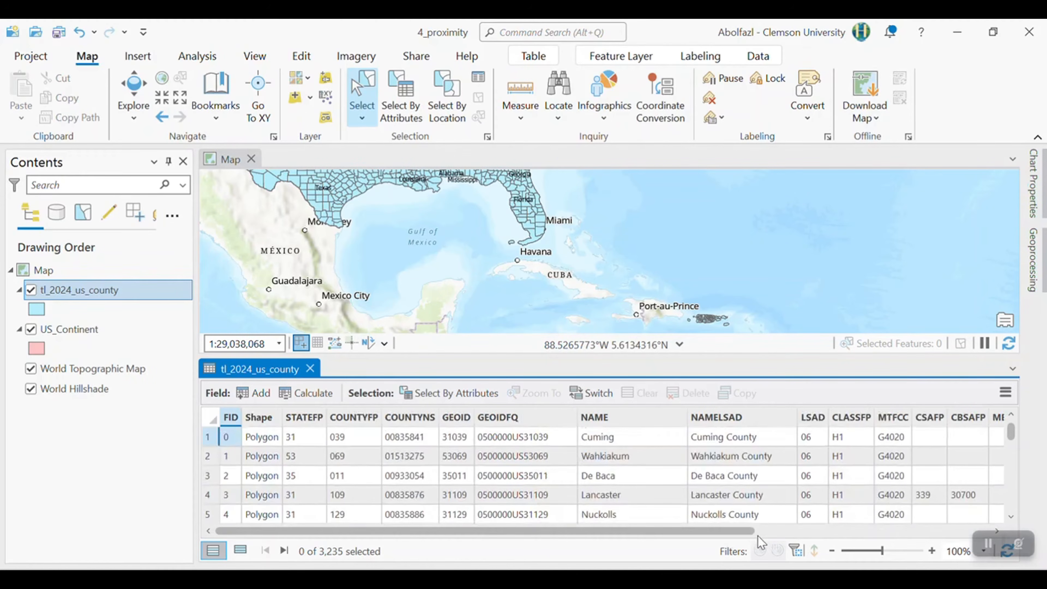
scroll(761, 536, "right", 5)
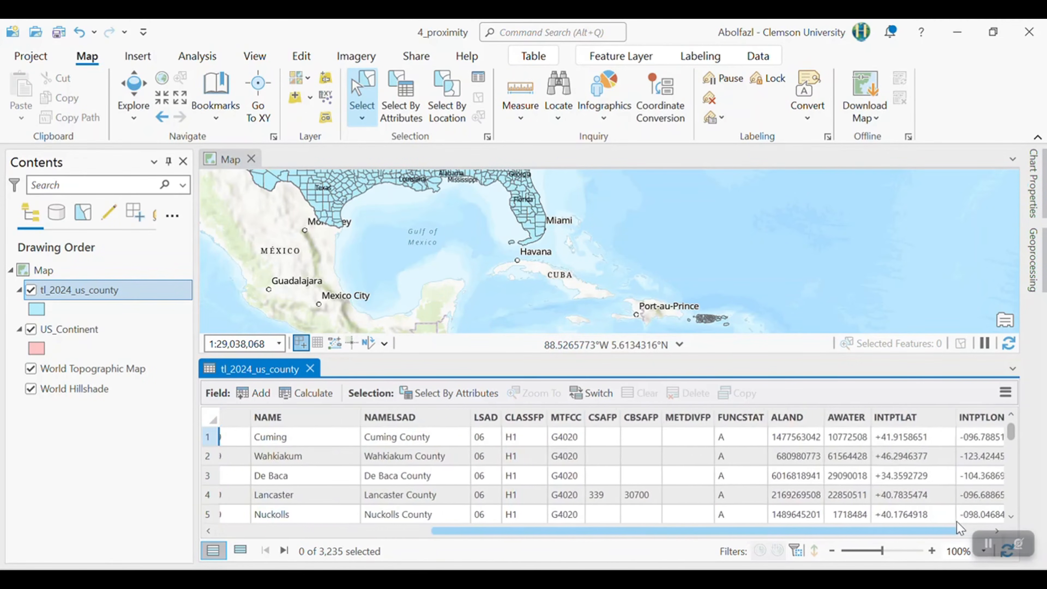
- Look at the STATEFP field in the county attribute table and check its field properties
scroll(763, 536, "left", 4)
scroll(763, 549, "left", 2)
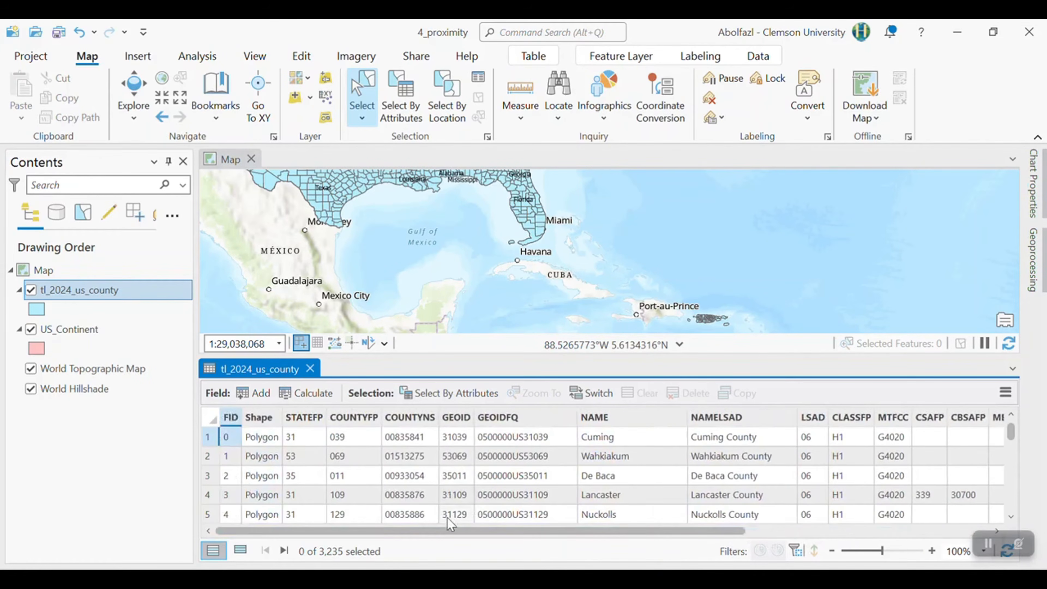
mouse_move(311, 420)
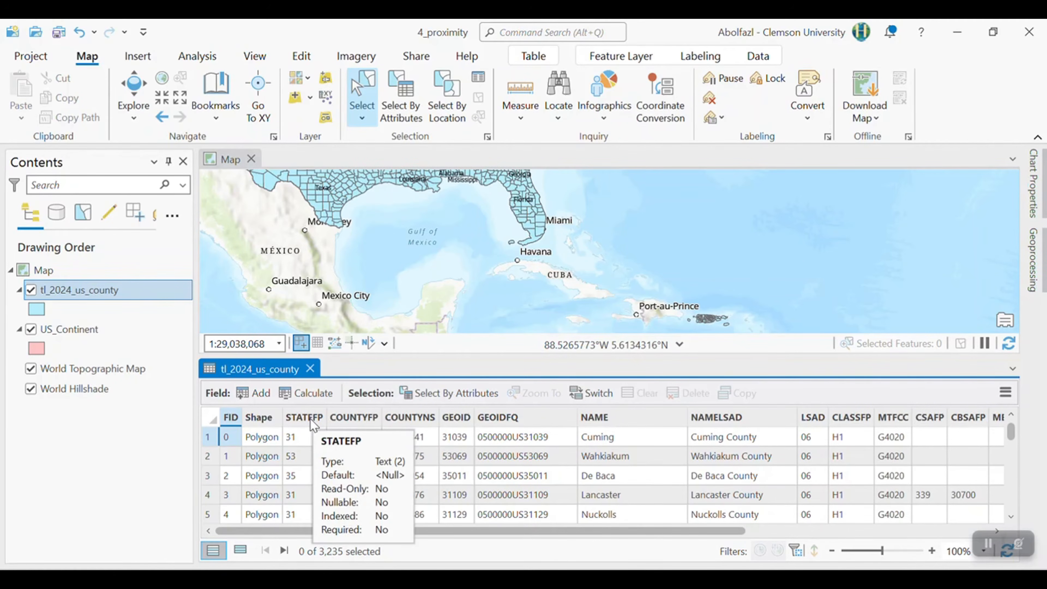
scroll(404, 231, "down", 2)
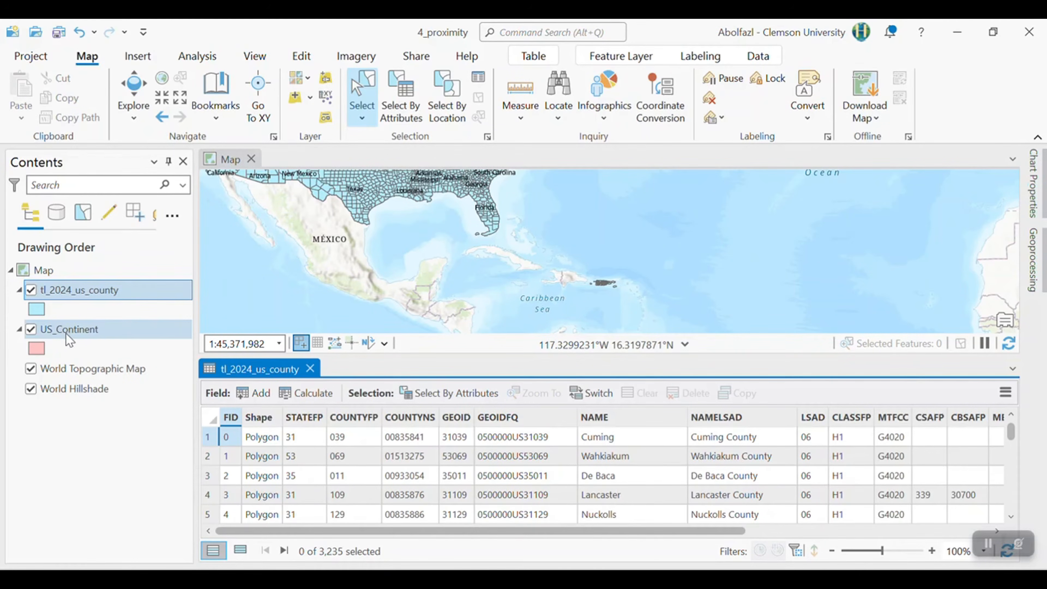
- Hide the tl_2024_us_county layer and identify South Carolina on the US_Continent layer with the Explore tool
left_click(31, 290)
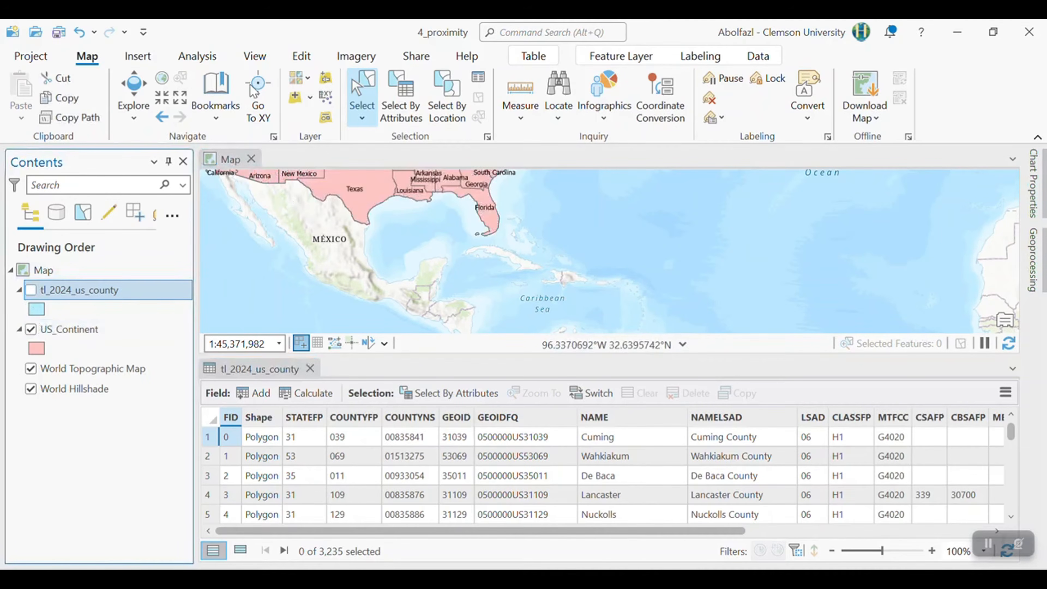
left_click(145, 87)
left_click_drag(457, 195, 423, 274)
scroll(474, 251, "up", 3)
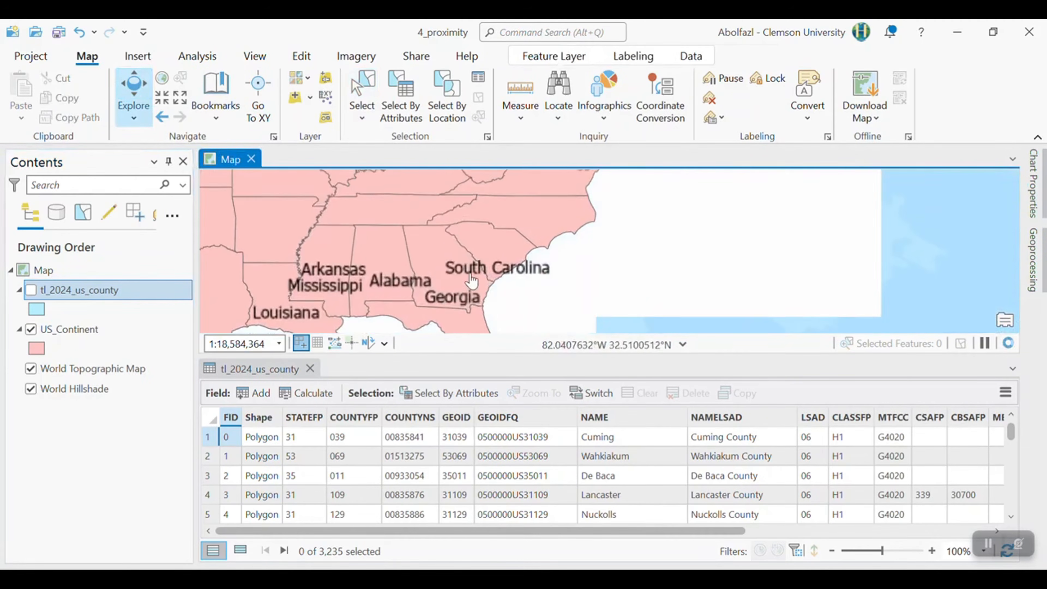
left_click(517, 239)
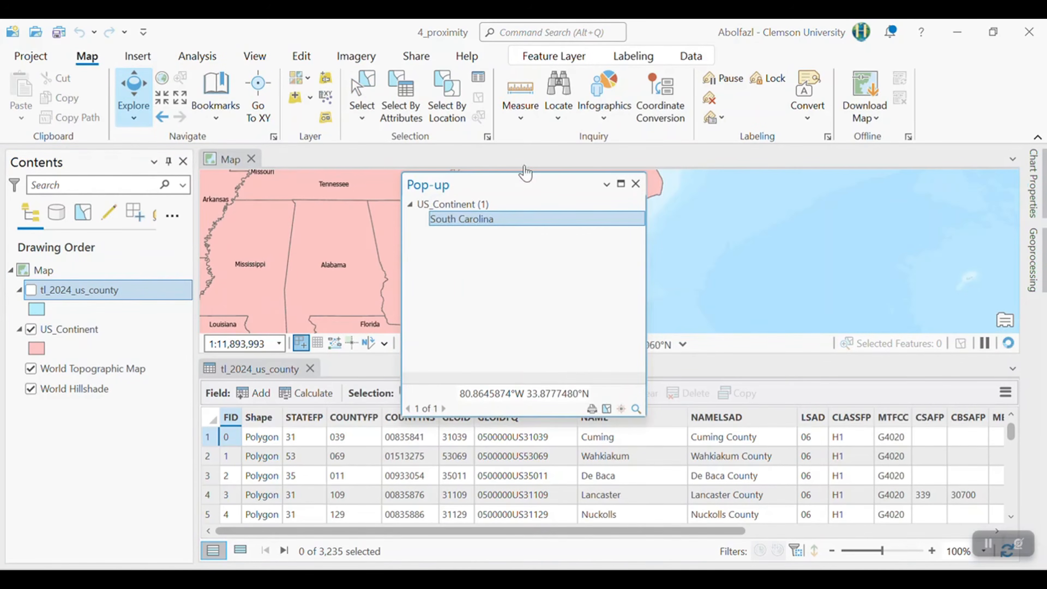
left_click(636, 184)
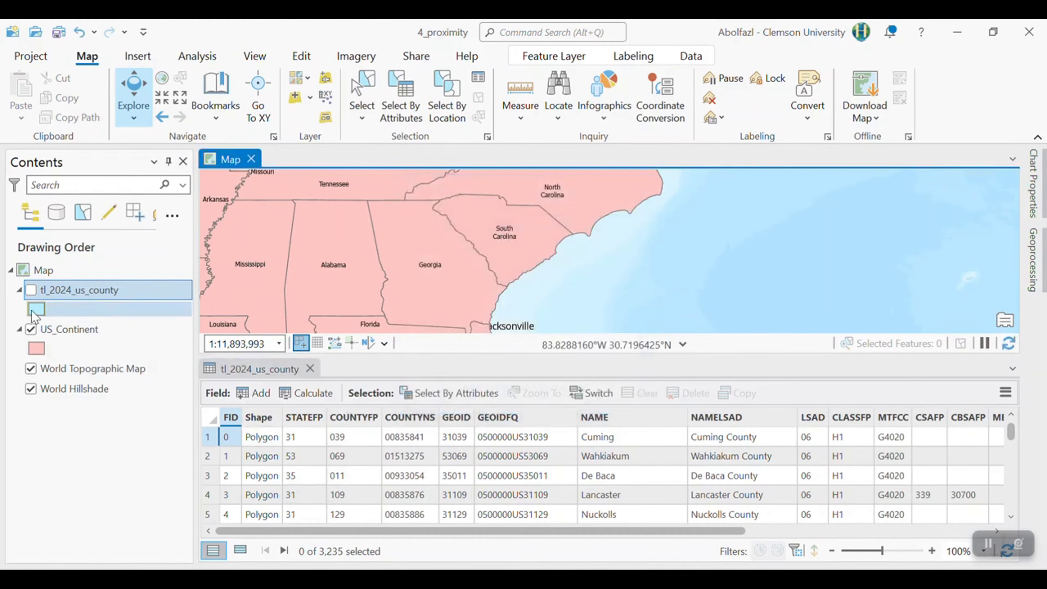
- Select South Carolina on the map and show only its selected record in the US_Continent attribute table to read its STATEFP code
left_click(71, 329)
right_click(71, 328)
left_click(136, 126)
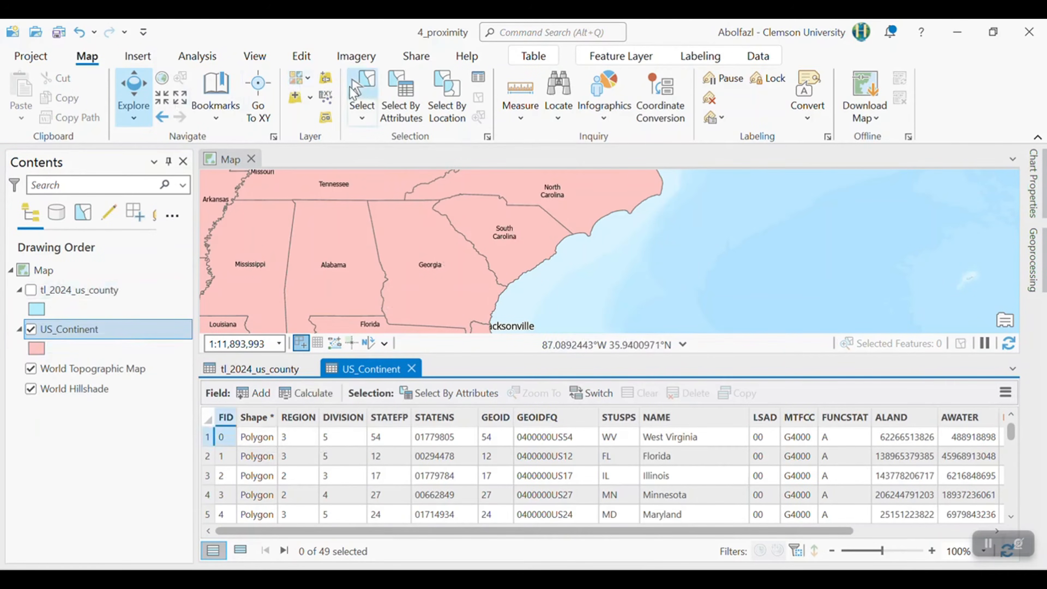
left_click(362, 92)
left_click(487, 213)
scroll(427, 503, "up", 12)
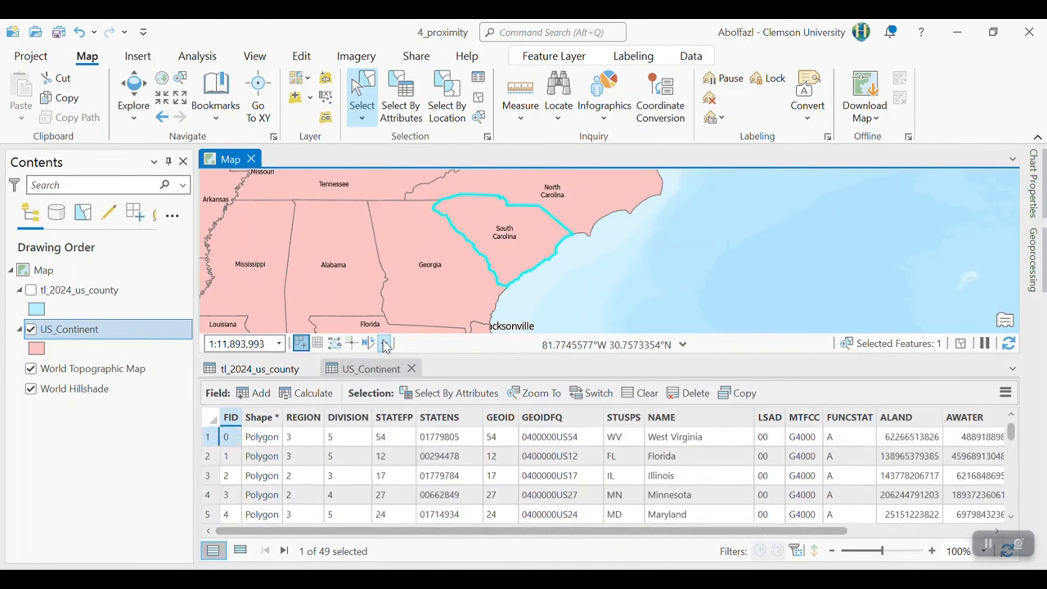
scroll(381, 499, "down", 7)
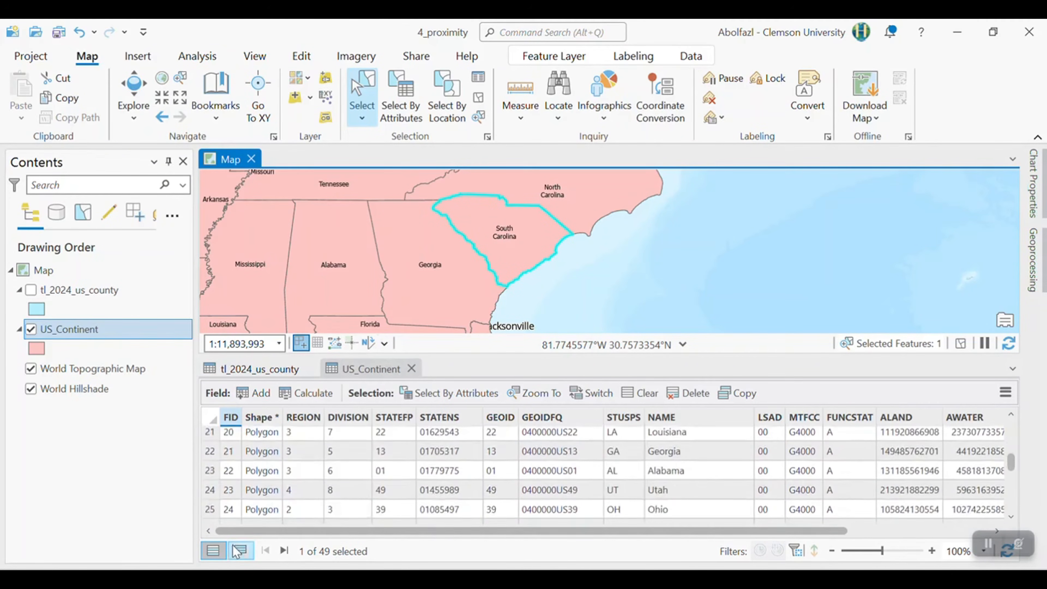
left_click(240, 550)
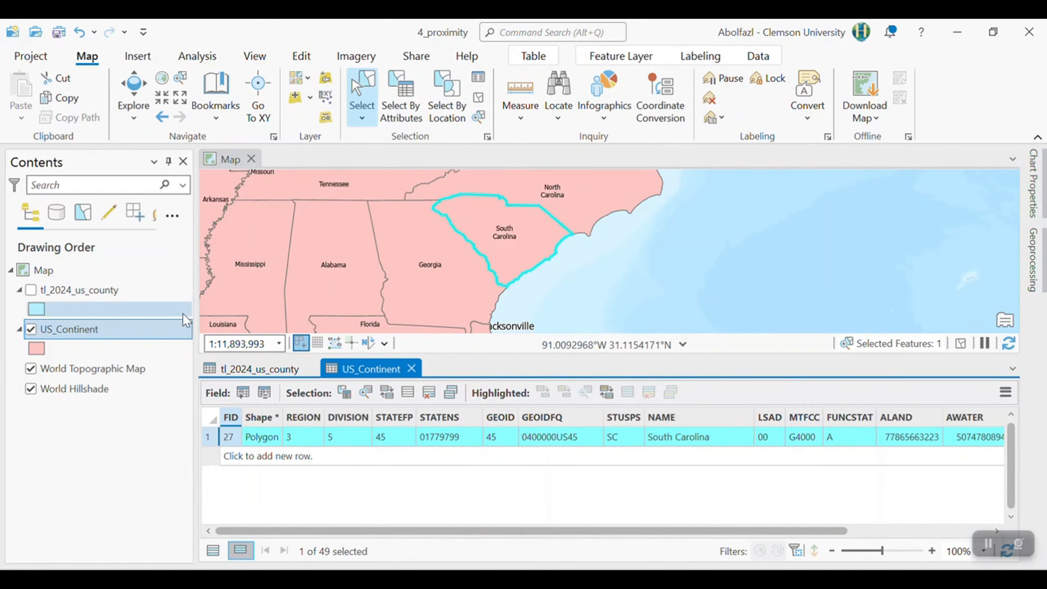
- Show the tl_2024_us_county layer instead of US_Continent and clear the current selection
left_click(31, 329)
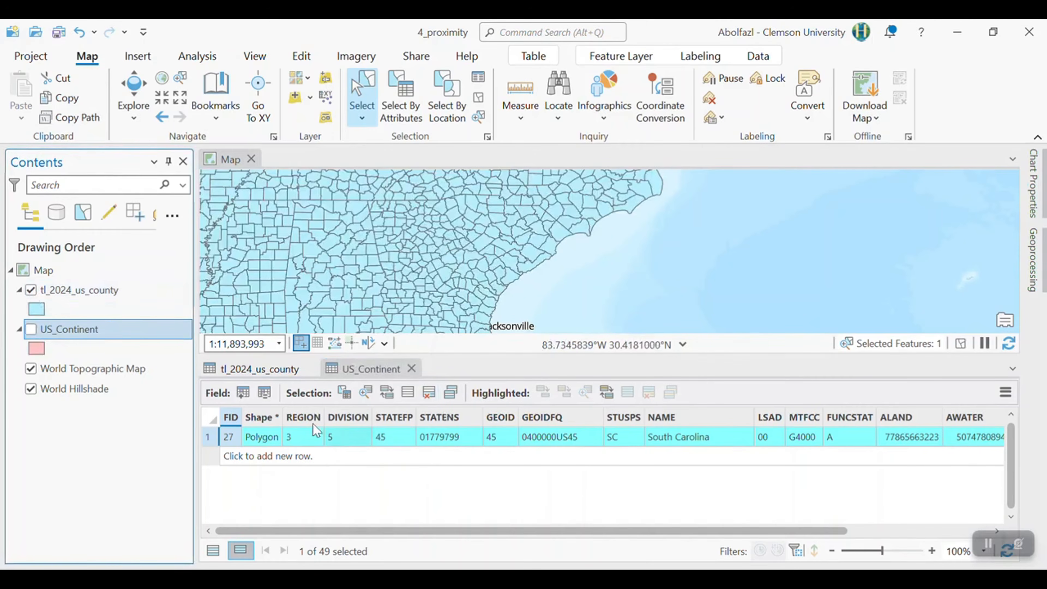
left_click(479, 98)
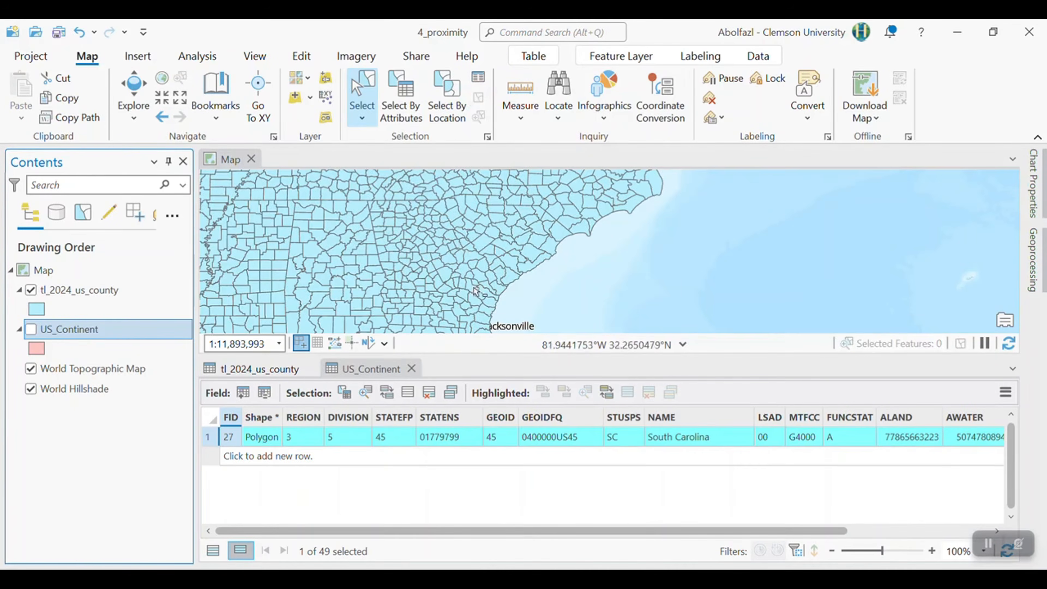
scroll(487, 265, "down", 2)
scroll(486, 265, "down", 1)
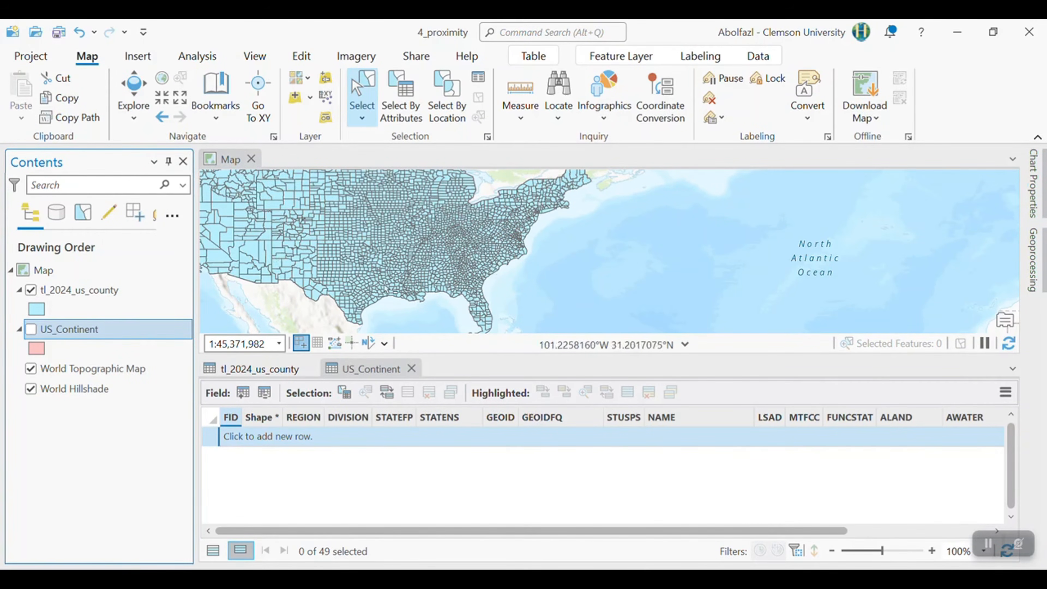
scroll(394, 184, "down", 2)
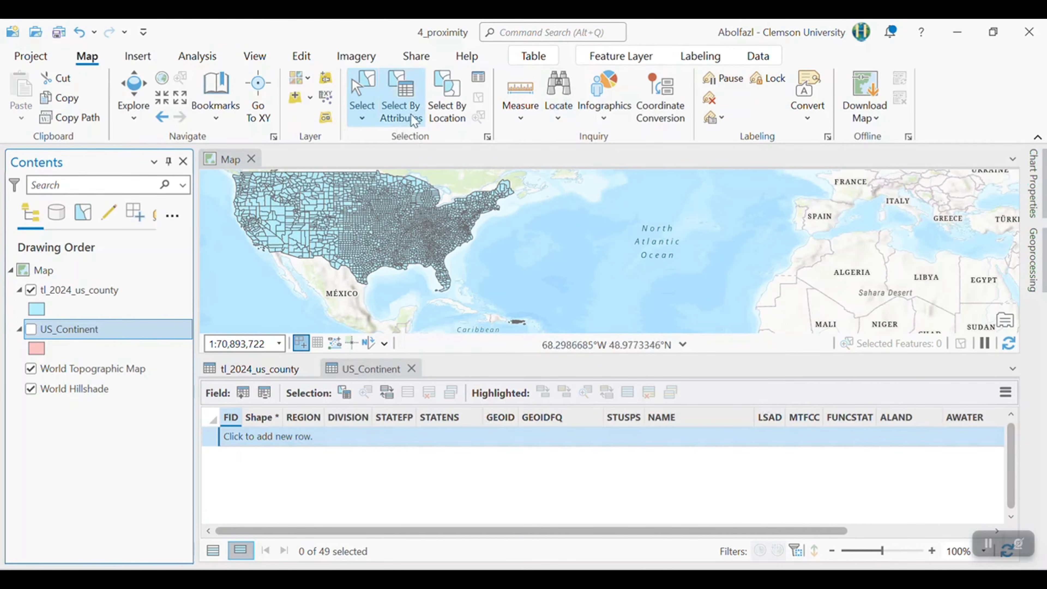
- Select the South Carolina counties in tl_2024_us_county by attributes, using a new selection where STATEFP is equal to 45
left_click(404, 110)
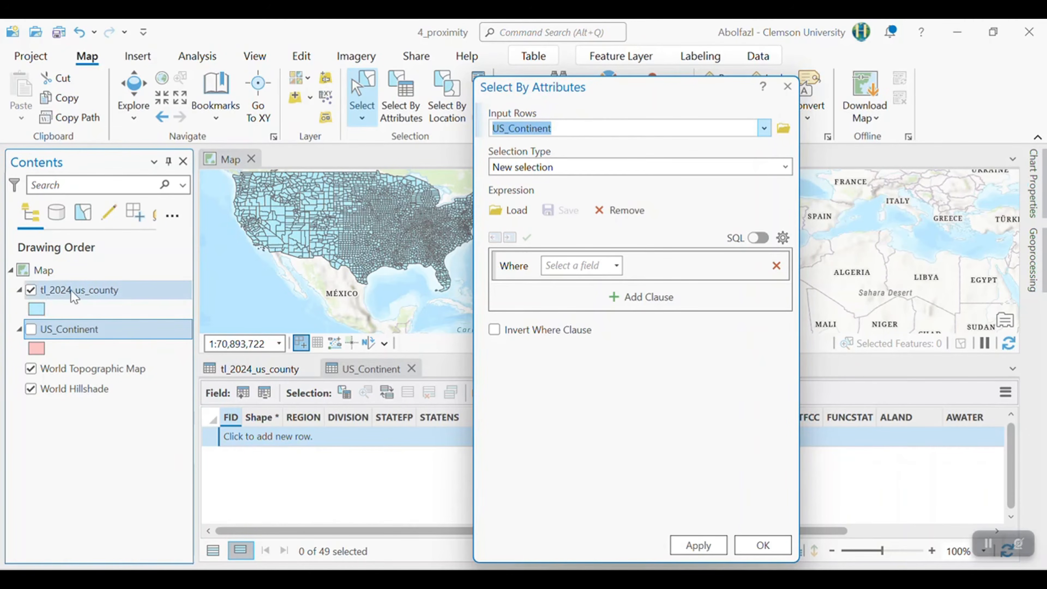
left_click(763, 128)
left_click(558, 148)
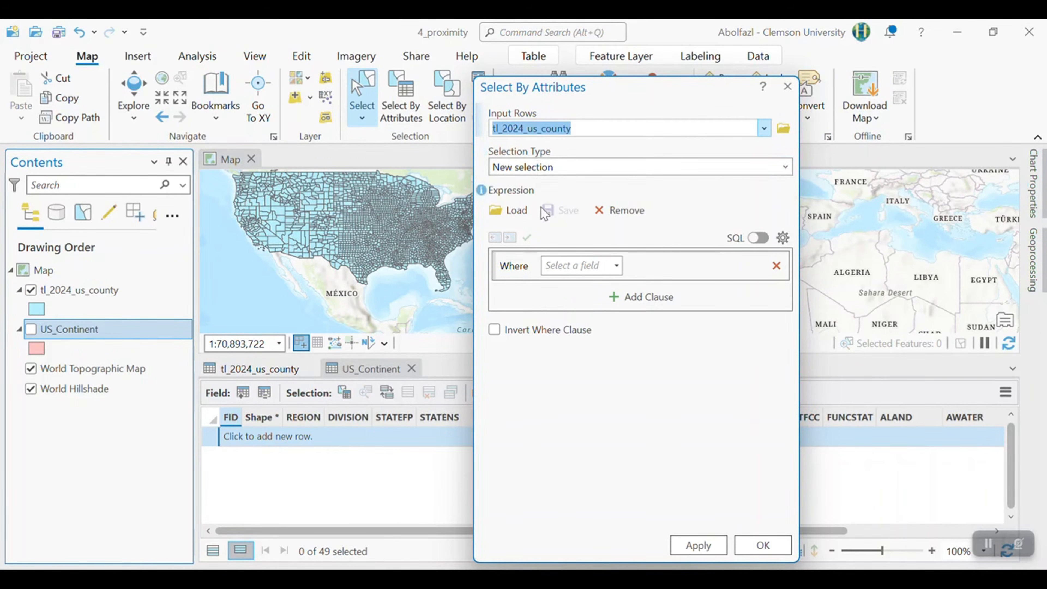
left_click(604, 266)
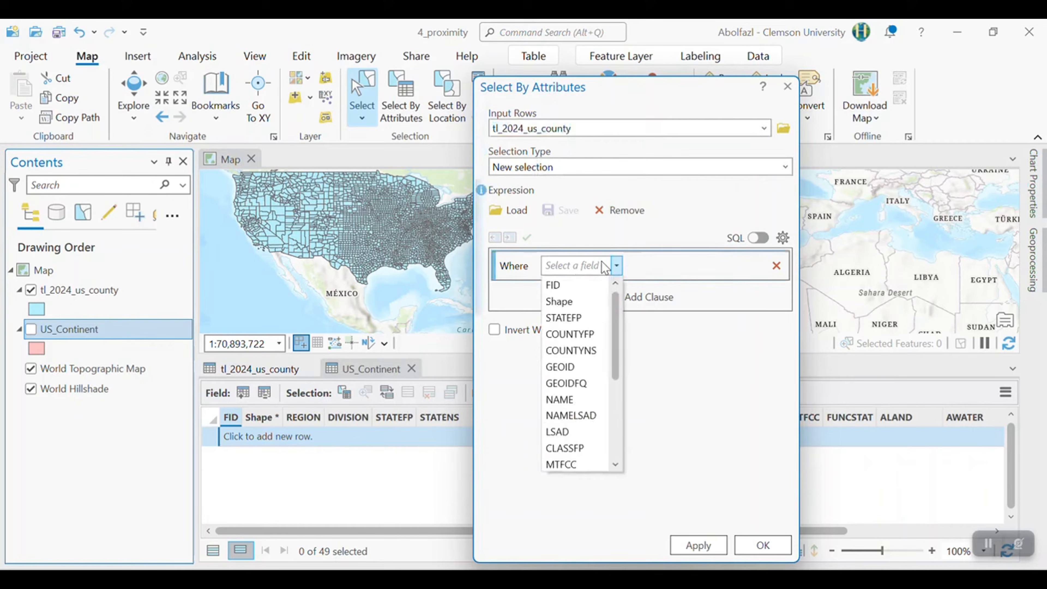
left_click(590, 315)
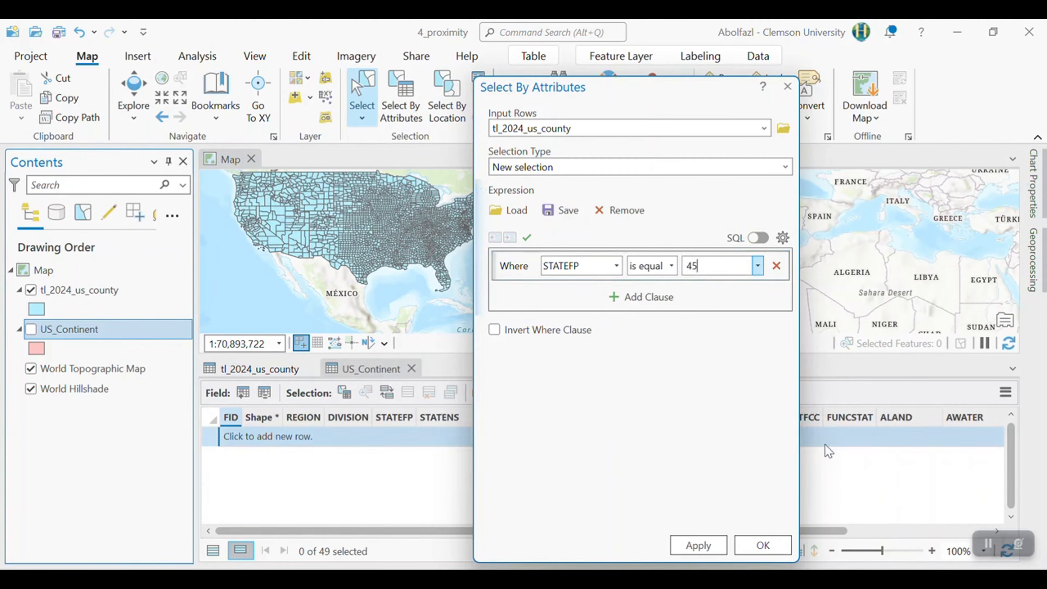
left_click(741, 545)
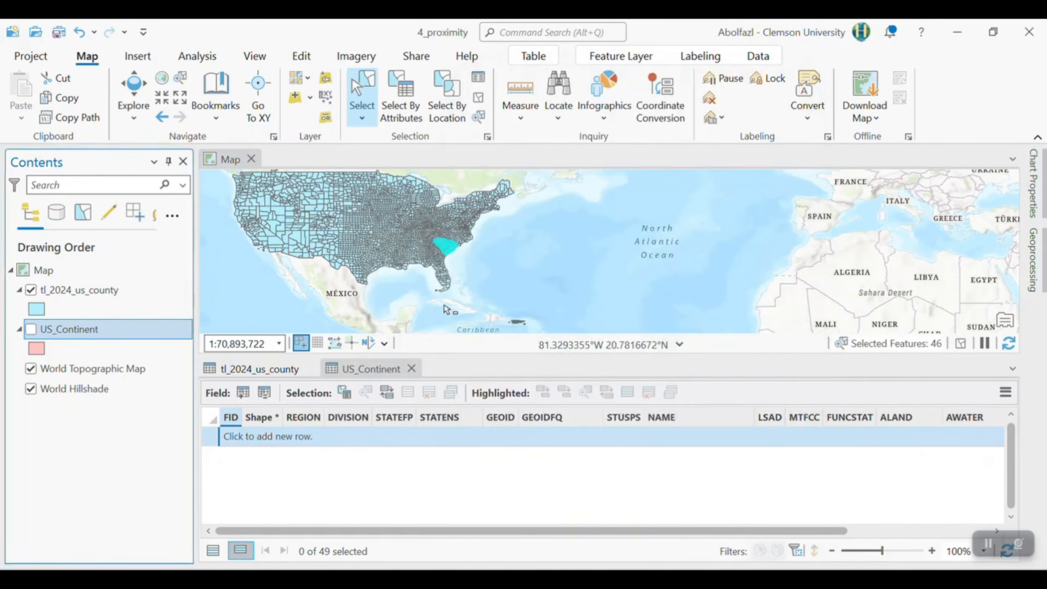
scroll(449, 193, "up", 4)
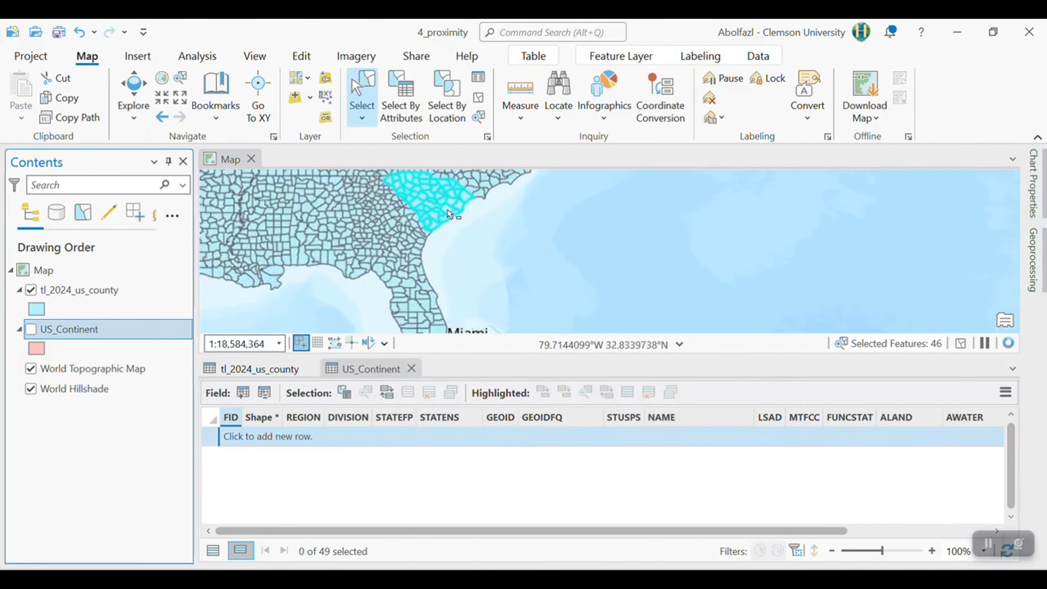
scroll(448, 194, "up", 3)
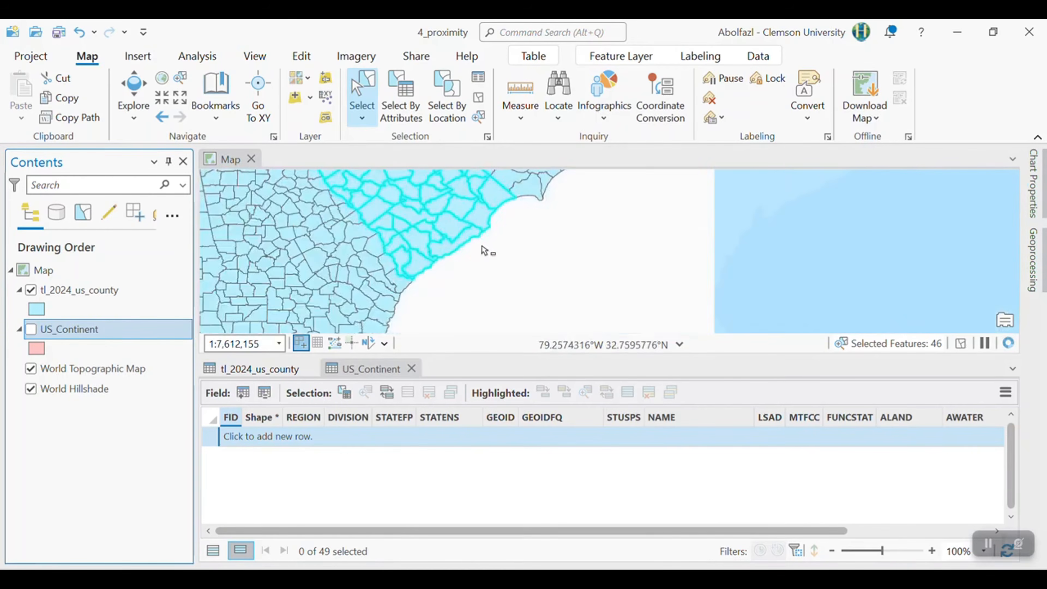
scroll(483, 247, "down", 3)
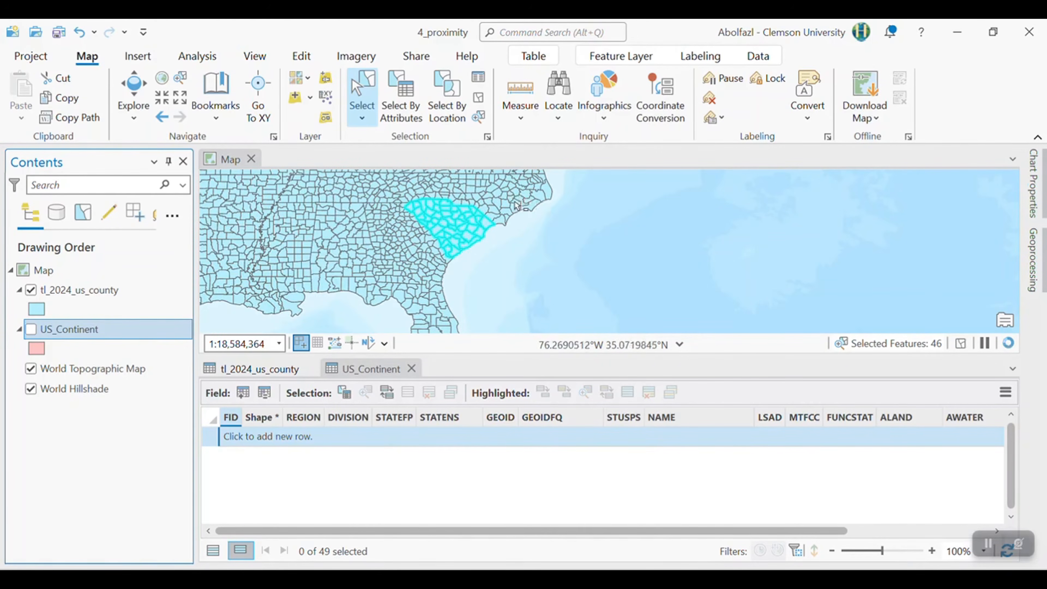
- Export the selected tl_2024_us_county features as SC_counties into the GIS_labs\4_Proxmity folder
left_click(101, 289)
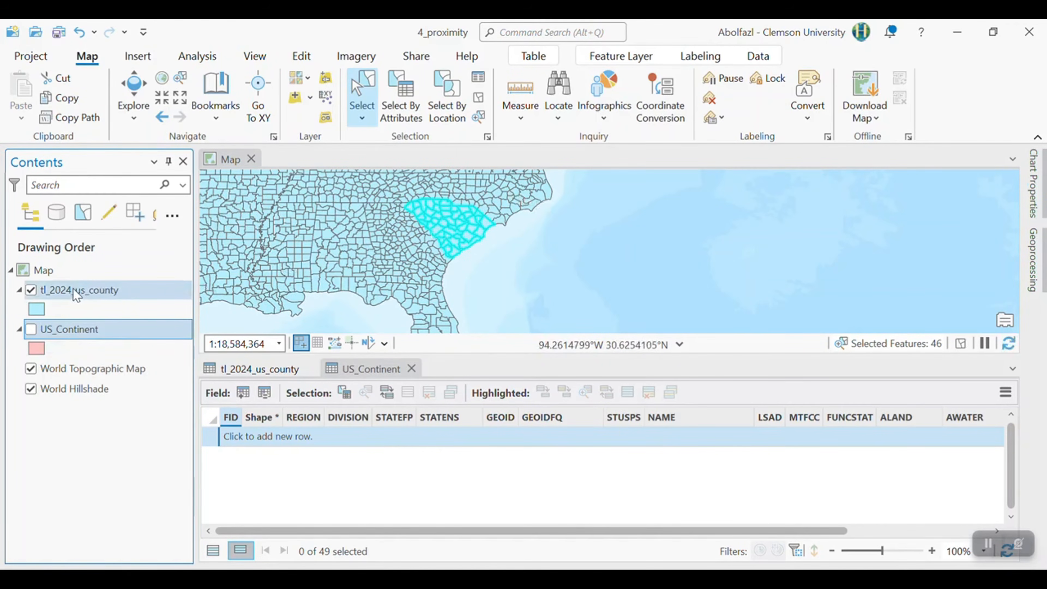
right_click(109, 289)
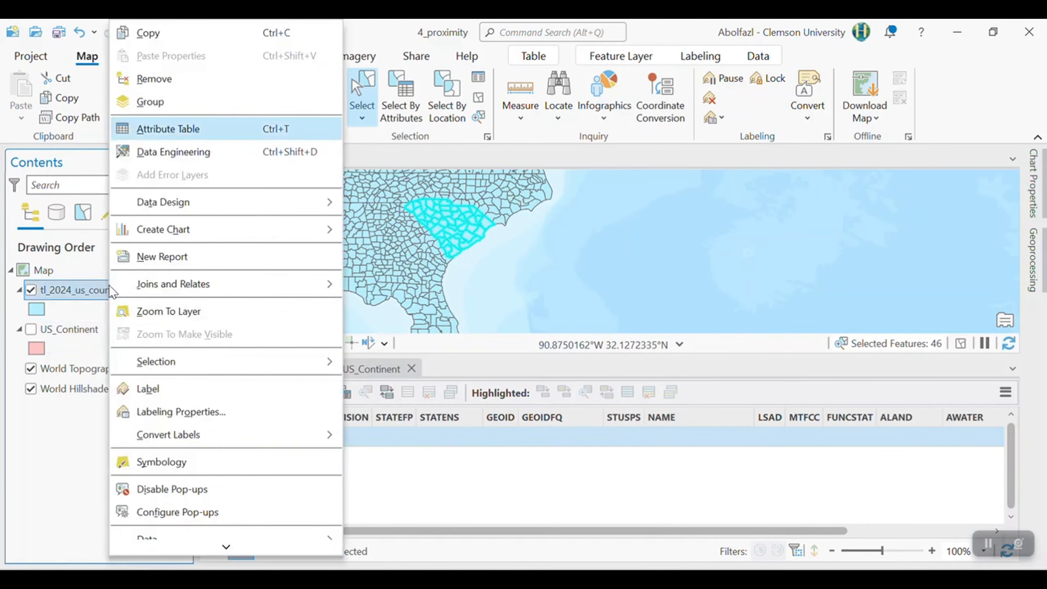
scroll(190, 400, "down", 2)
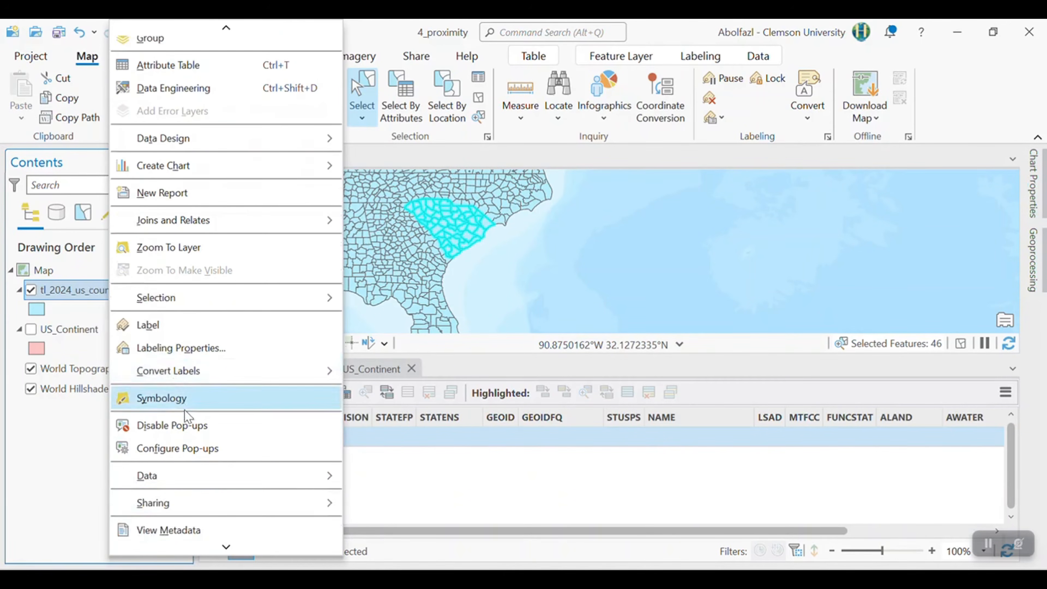
mouse_move(190, 470)
left_click(429, 479)
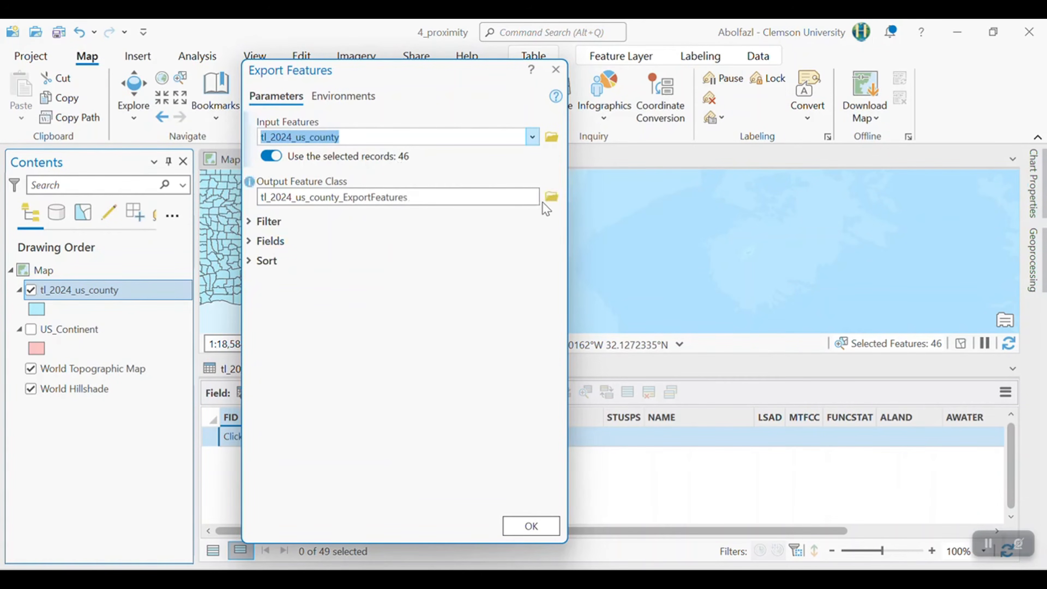
left_click(551, 197)
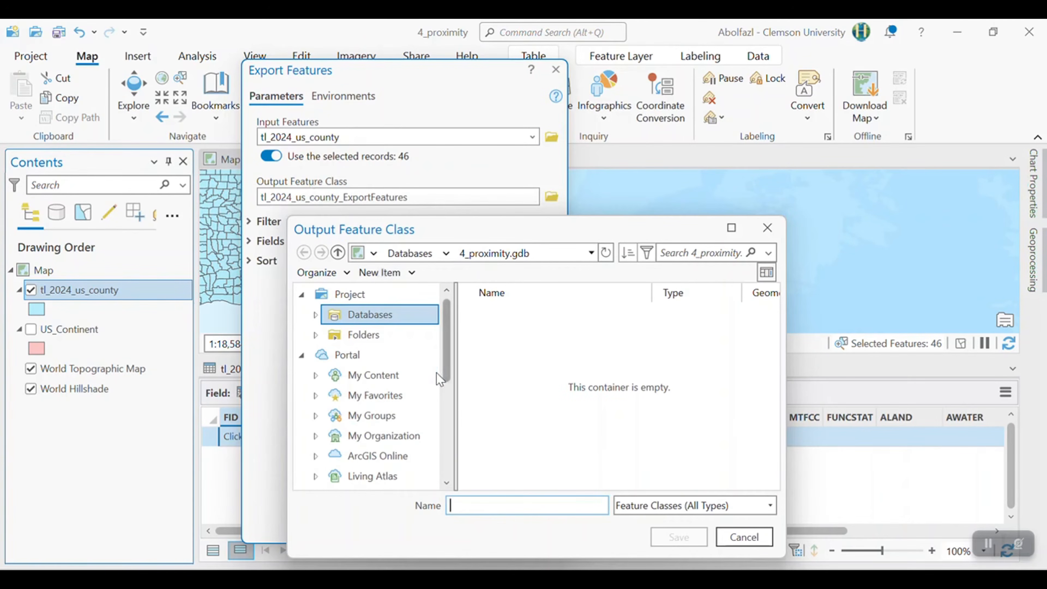
scroll(397, 426, "down", 3)
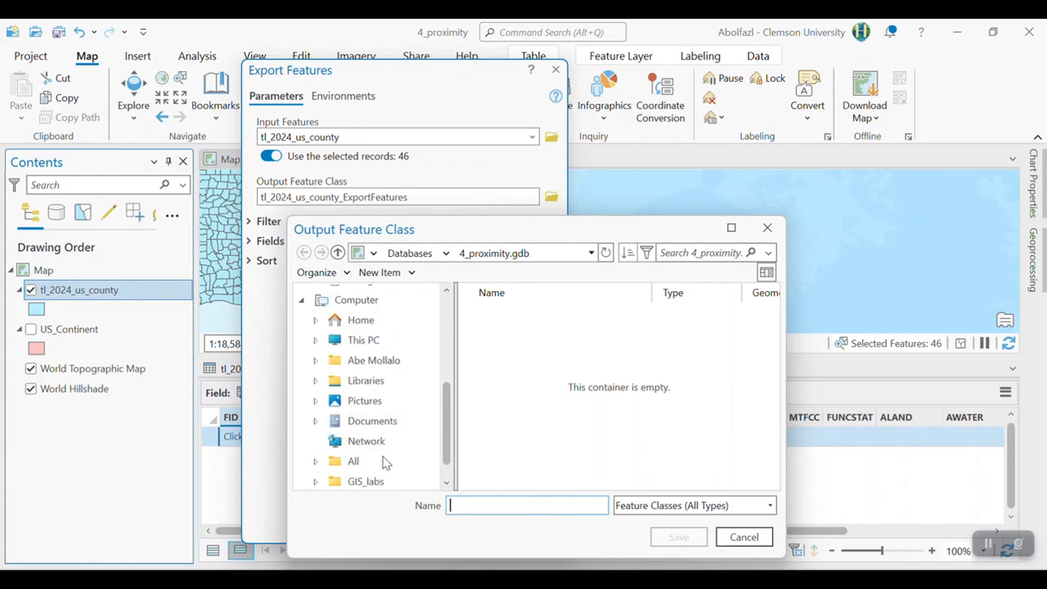
left_click(381, 482)
double_click(503, 377)
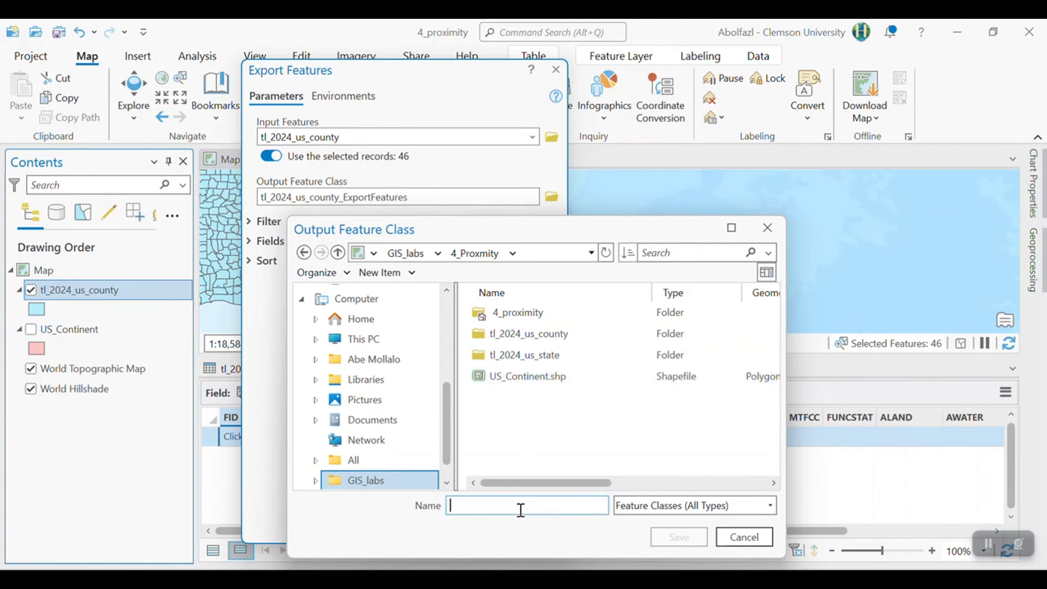
type("SC")
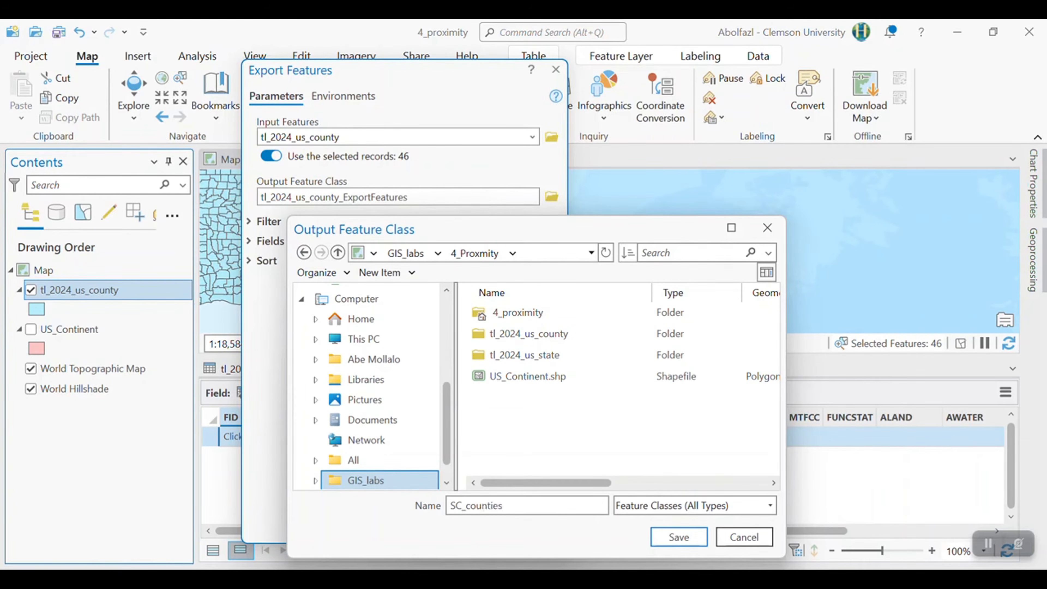
type("_counties")
key("Return")
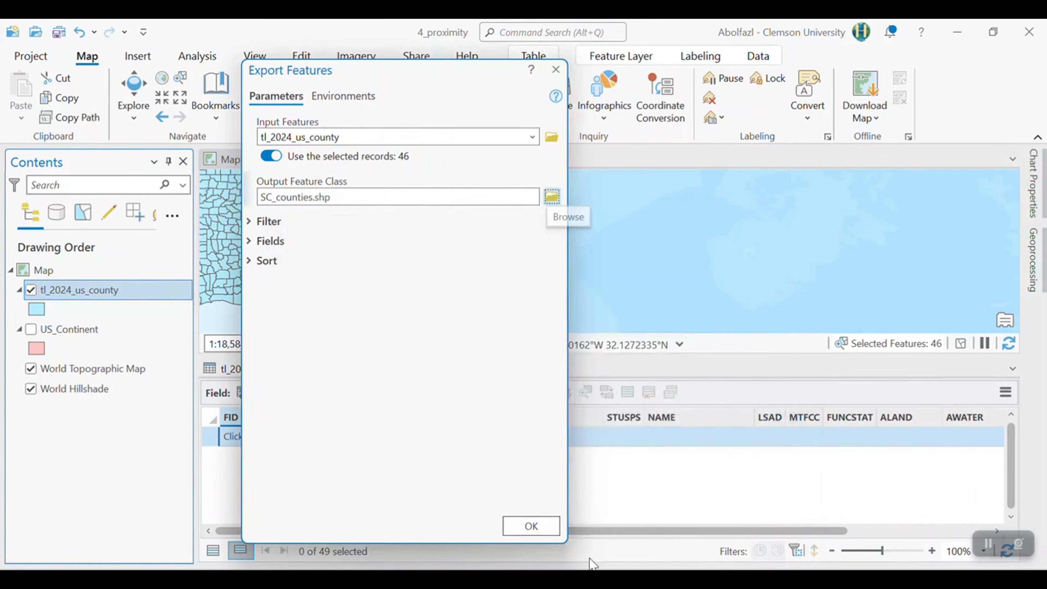
left_click(531, 526)
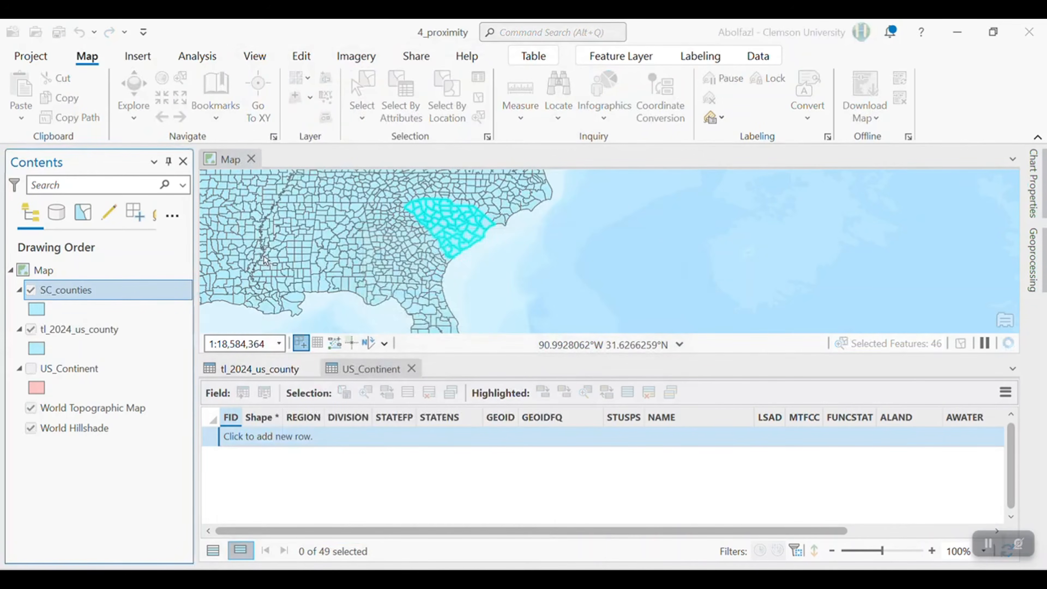
- Remove the tl_2024_us_county layer from the map and zoom to the SC_counties layer
right_click(76, 329)
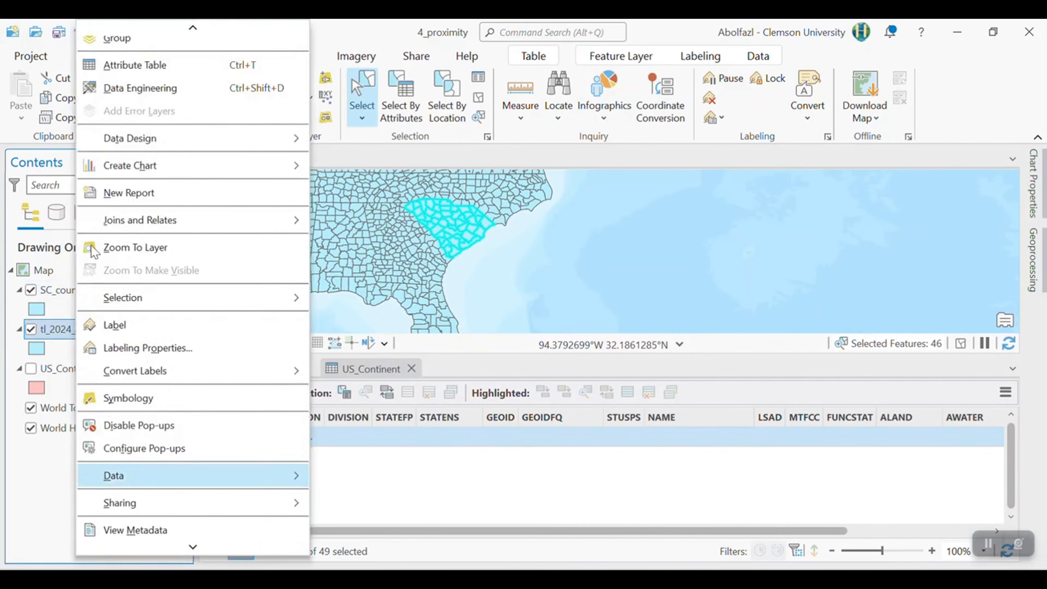
scroll(128, 64, "up", 3)
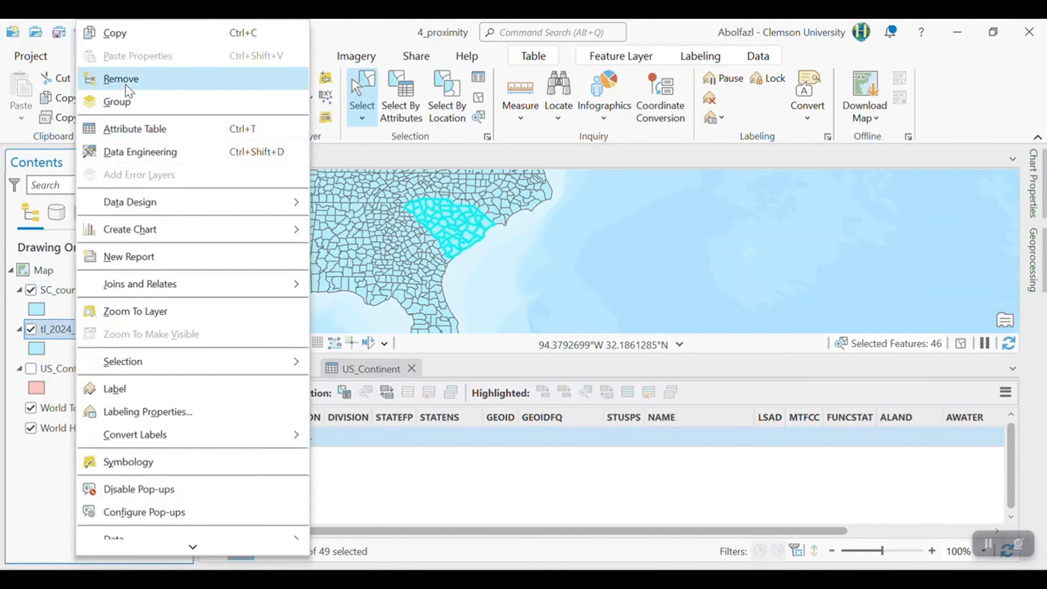
left_click(124, 79)
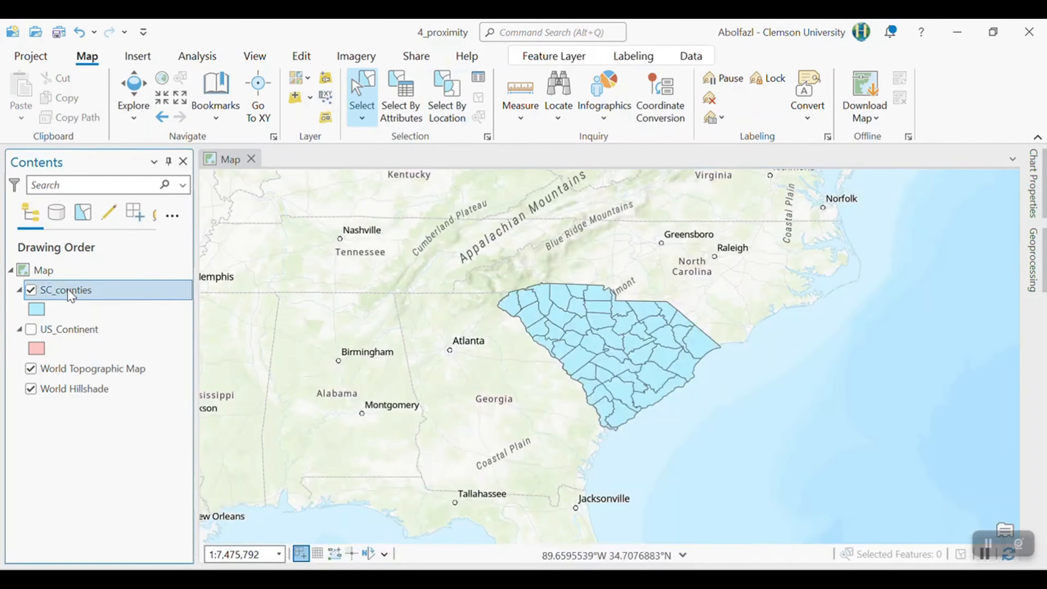
right_click(68, 291)
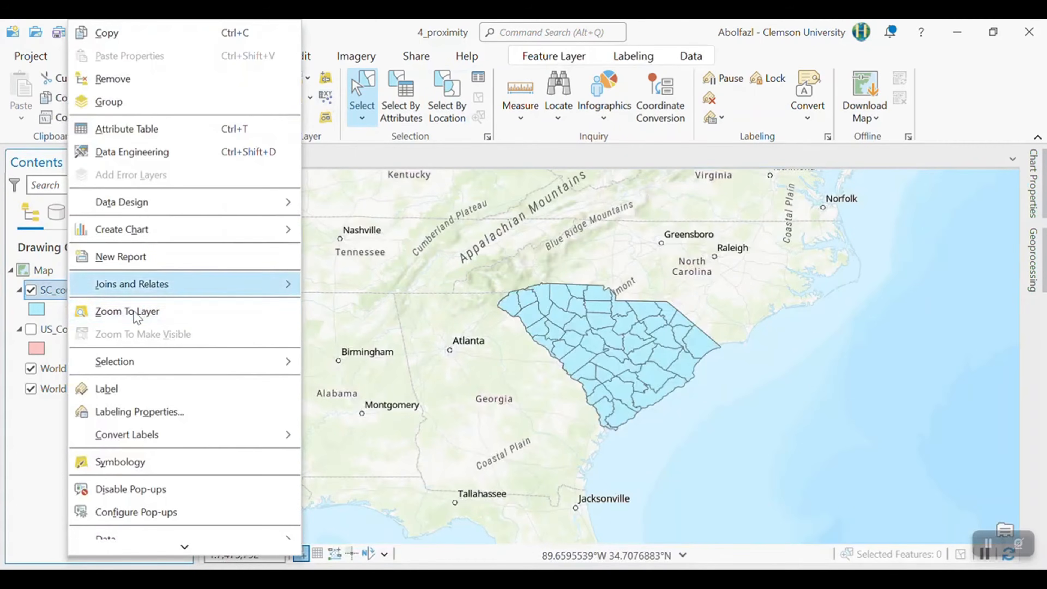
left_click(128, 311)
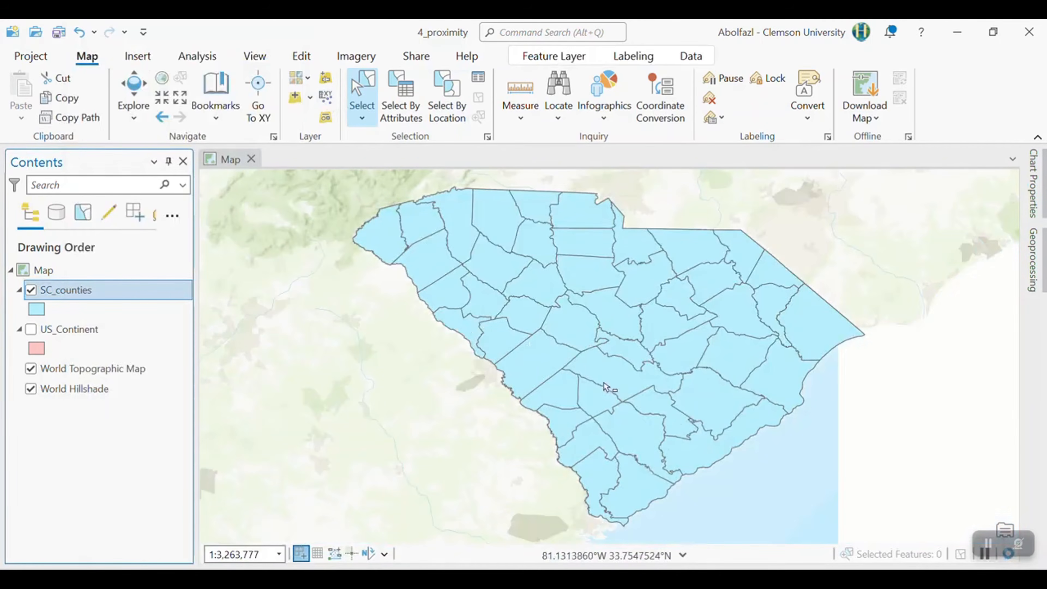
left_click(30, 329)
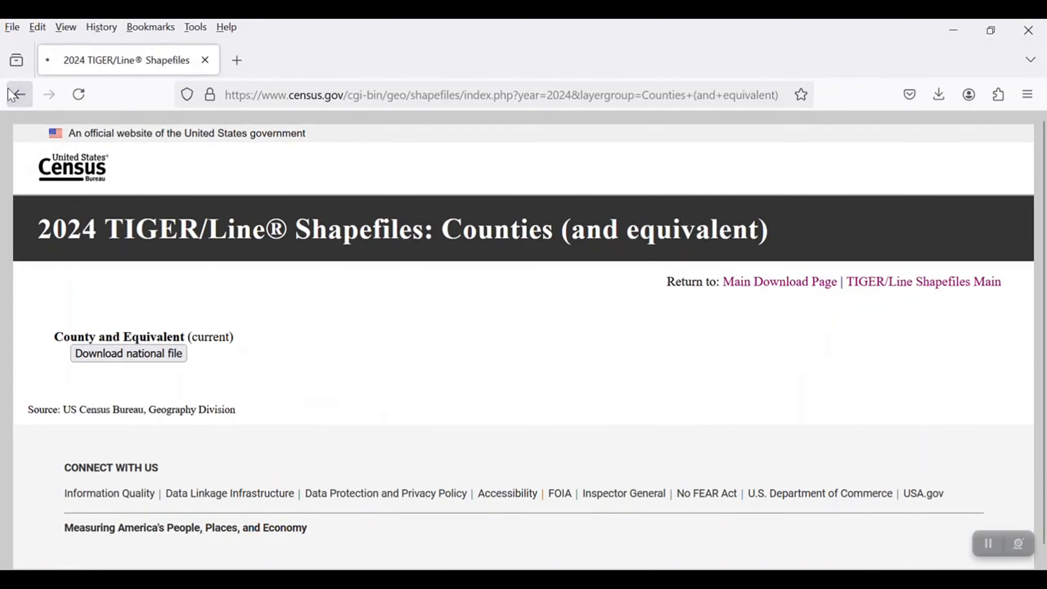
- Switch to the browser and request the Roads layer type for 2024 on the Census TIGER/Line Shapefiles page
left_click(12, 95)
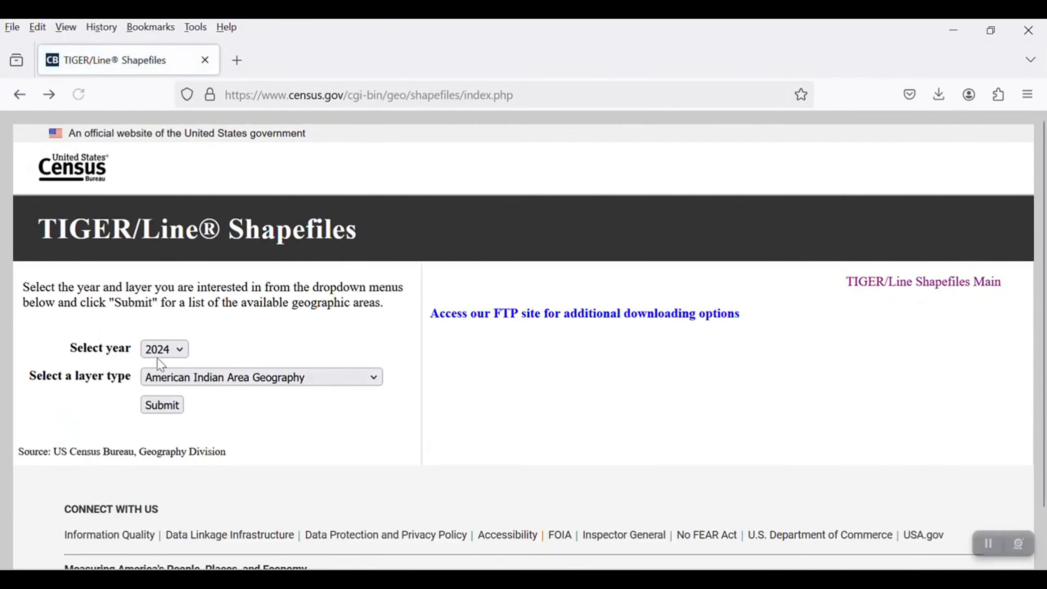
left_click(165, 376)
scroll(219, 281, "down", 5)
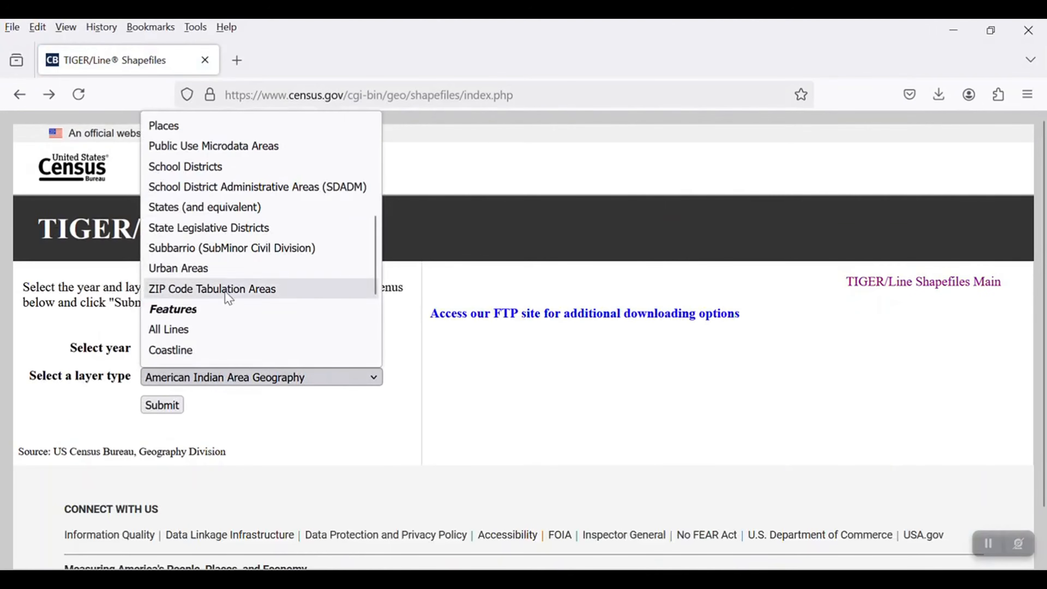
scroll(206, 297, "down", 2)
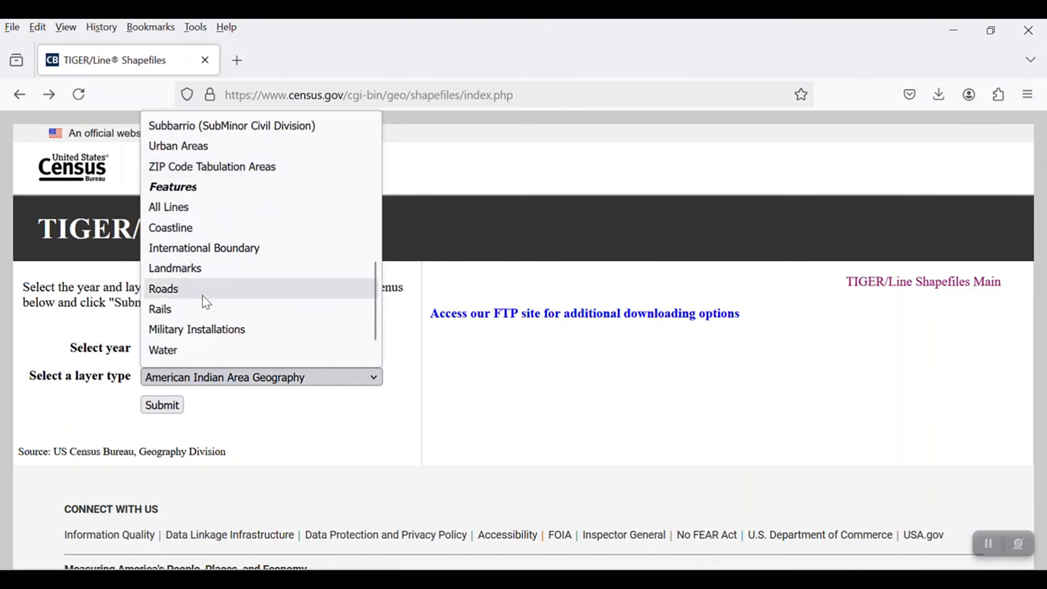
left_click(205, 291)
left_click(165, 405)
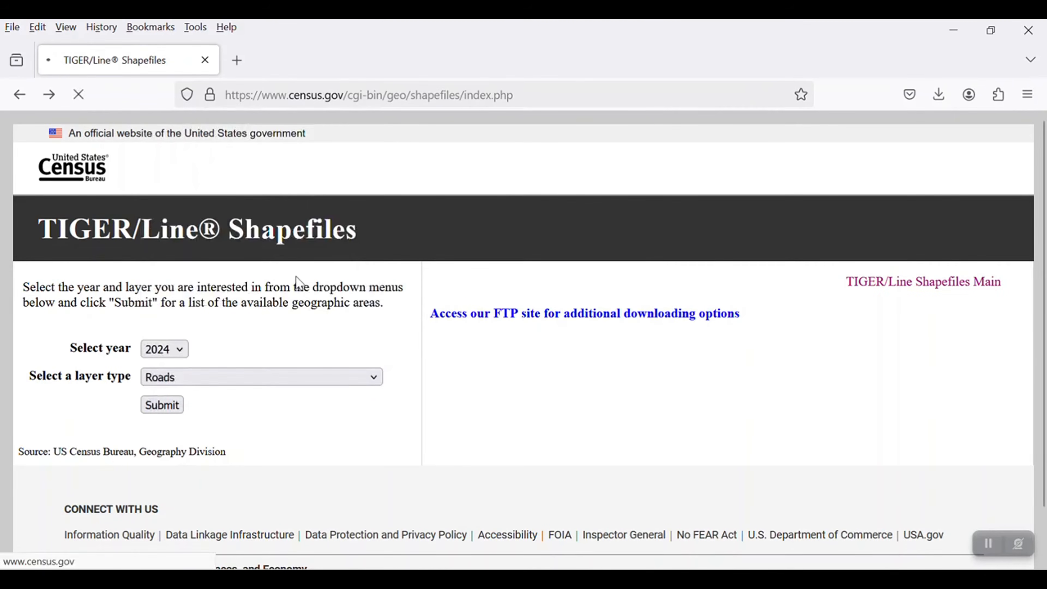
- Download the Primary and Secondary Roads shapefile for South Carolina and show the downloaded zip in its folder
scroll(222, 325, "down", 2)
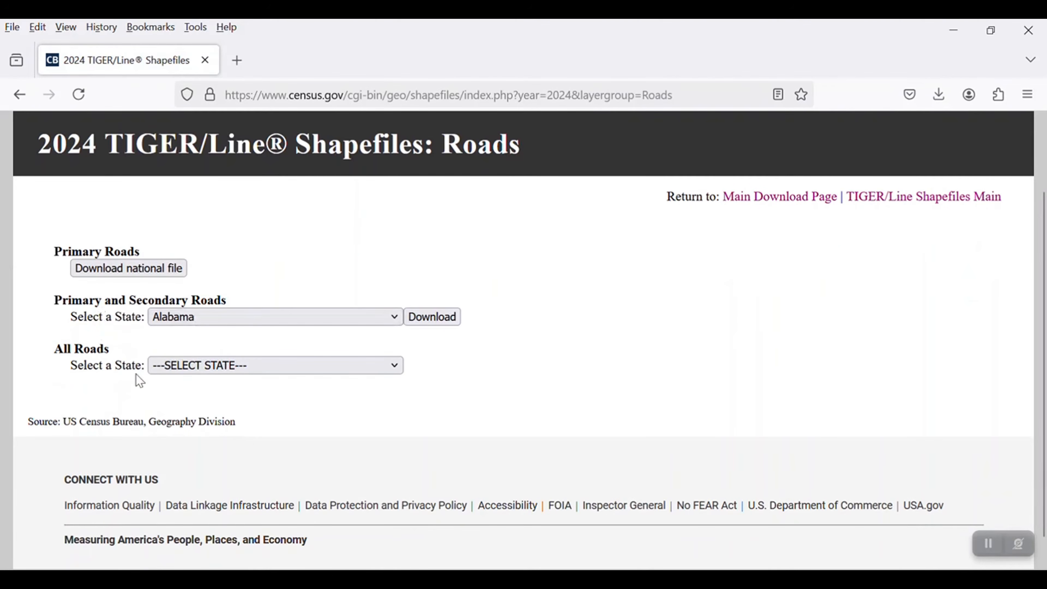
left_click(203, 373)
left_click(110, 355)
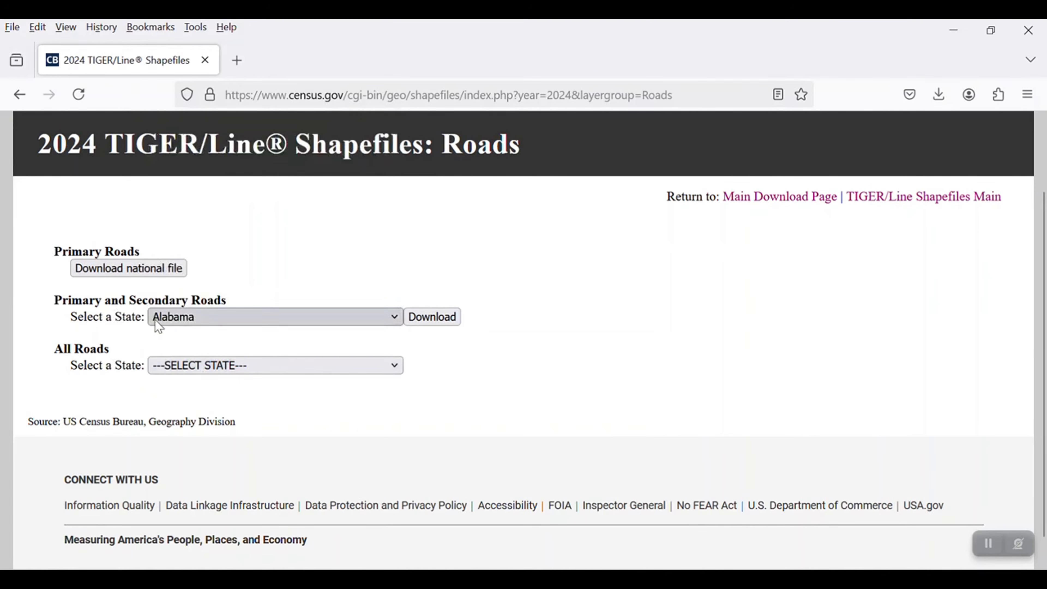
left_click(168, 321)
scroll(217, 474, "down", 5)
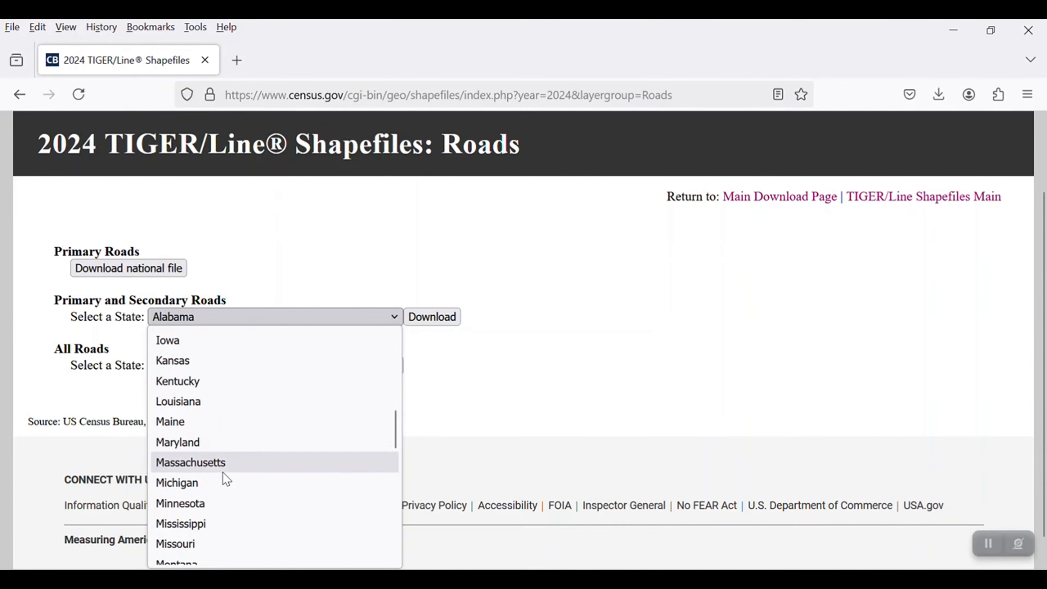
scroll(223, 478, "down", 4)
scroll(210, 484, "down", 5)
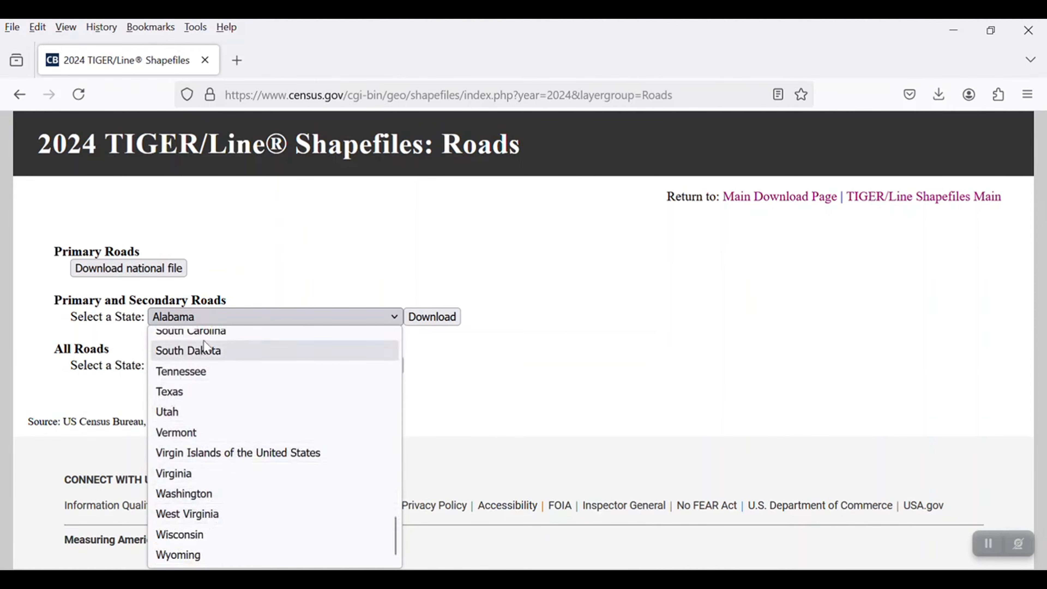
left_click(198, 331)
left_click(428, 321)
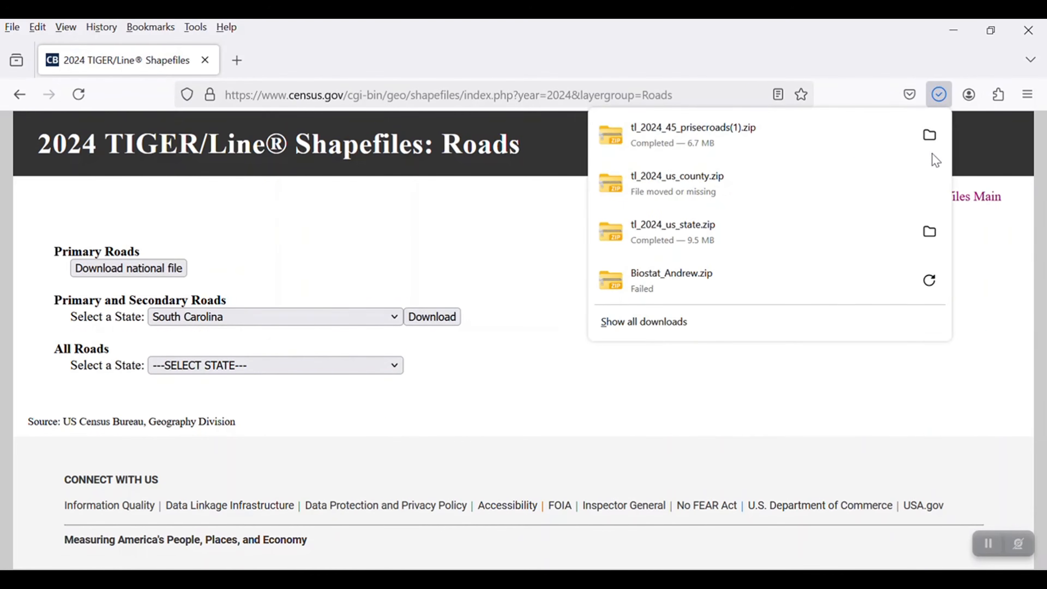
left_click(930, 136)
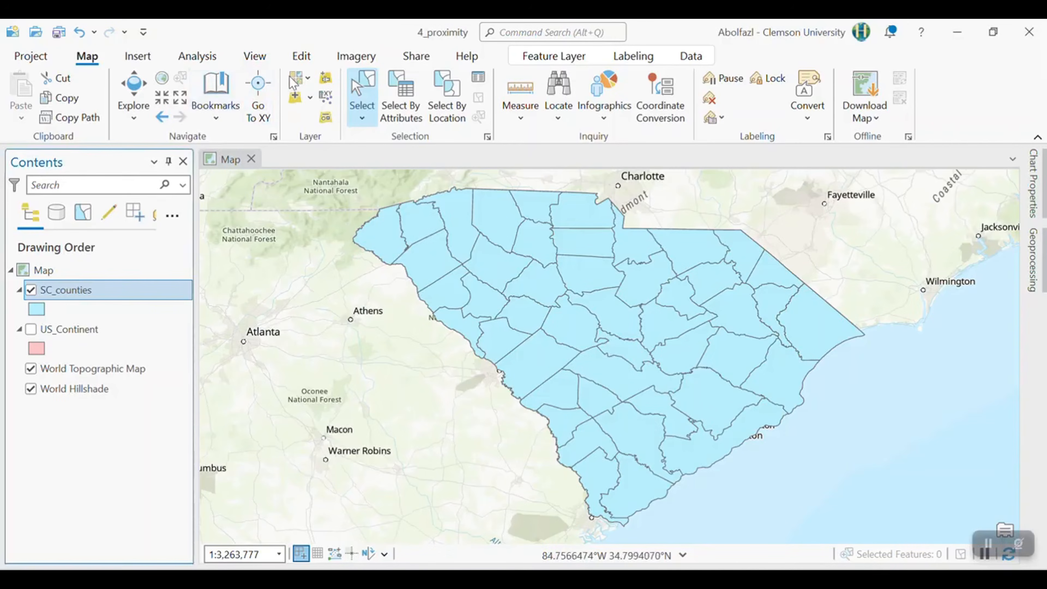
- Switch to ArcGIS Pro and add the tl_2024_45_prisecroads shapefile from the tl_2024_45_prisecroads(1) folder in GIS_labs\4_Proxmity to the map
left_click(296, 96)
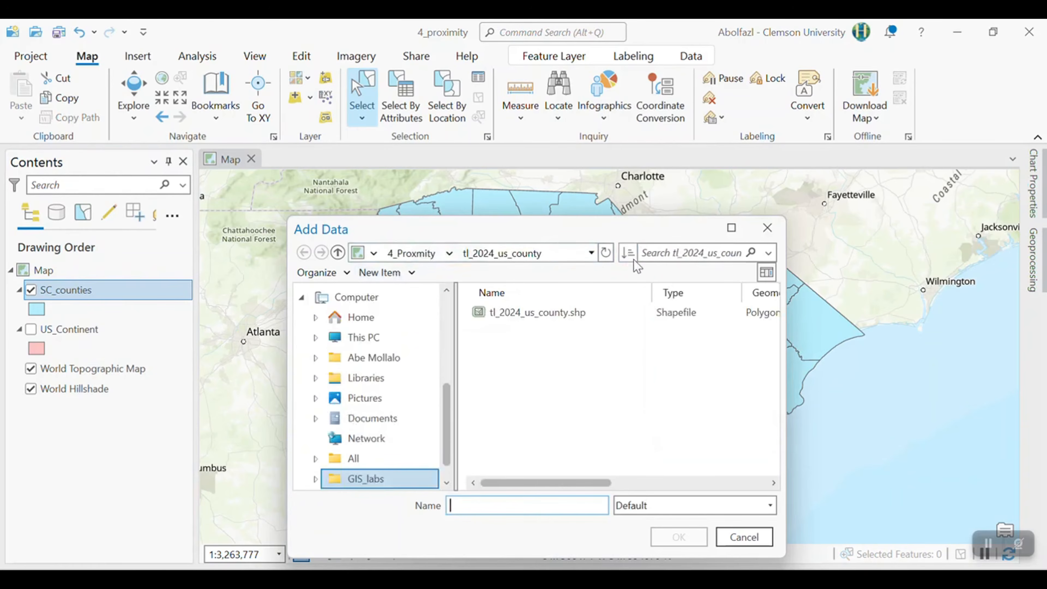
left_click(398, 252)
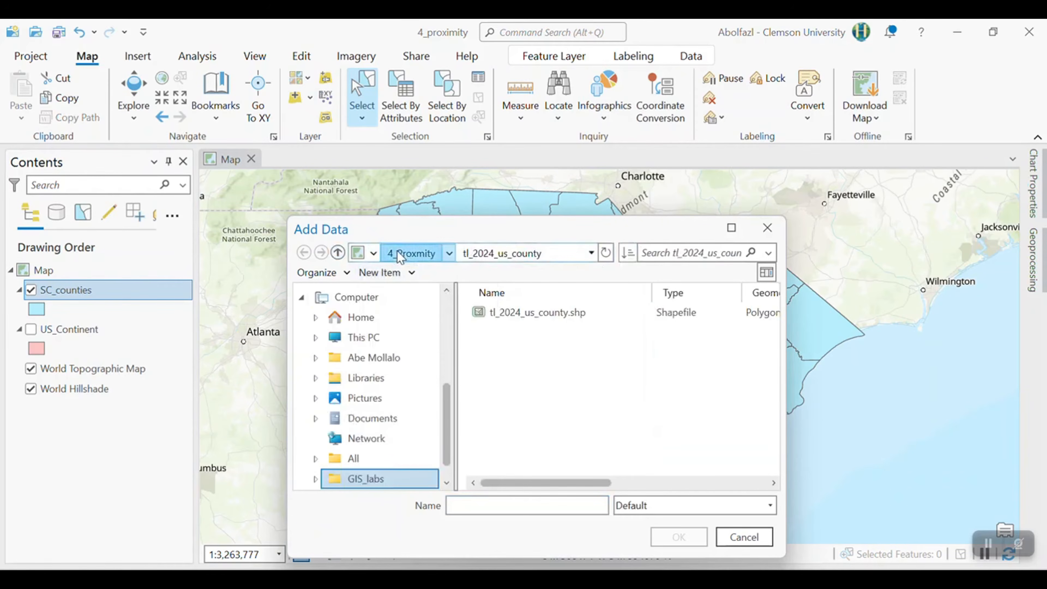
left_click(606, 253)
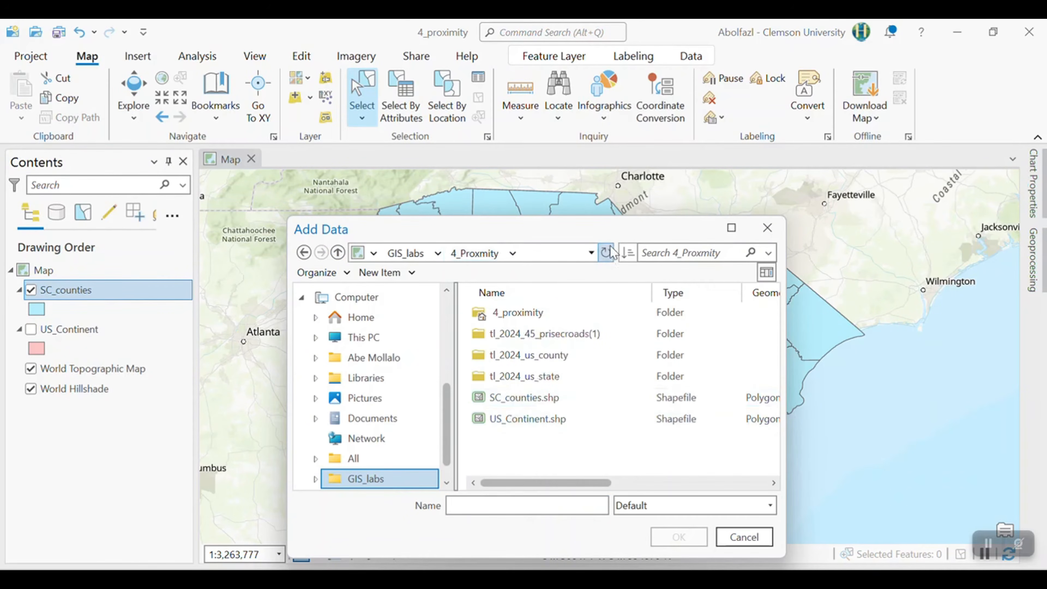
double_click(545, 336)
left_click(522, 318)
left_click(678, 537)
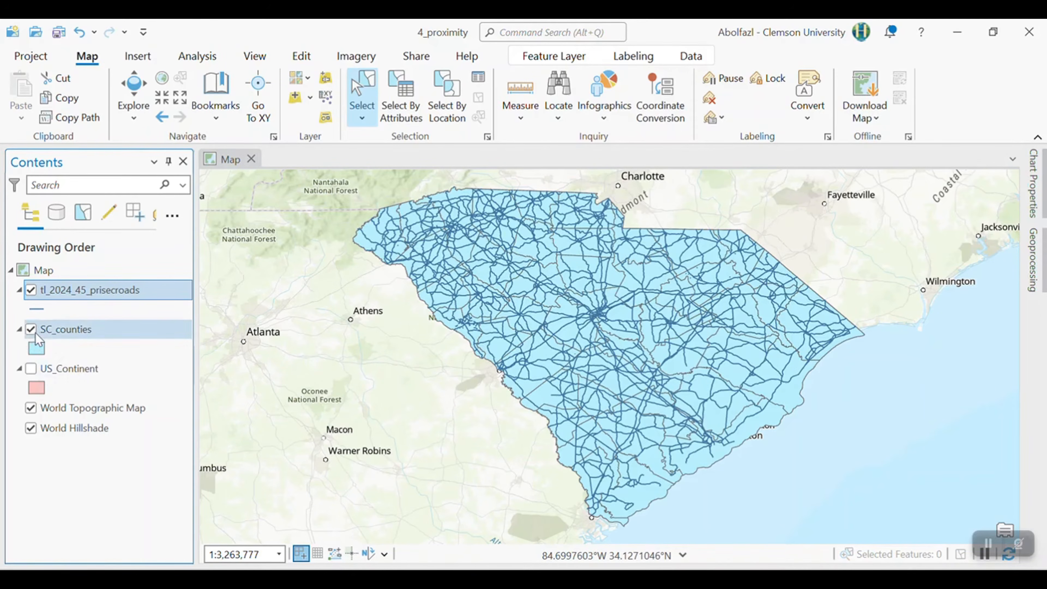
- Hide the World Topographic Map and SC_counties layers, leaving the roads layer visible
left_click(30, 407)
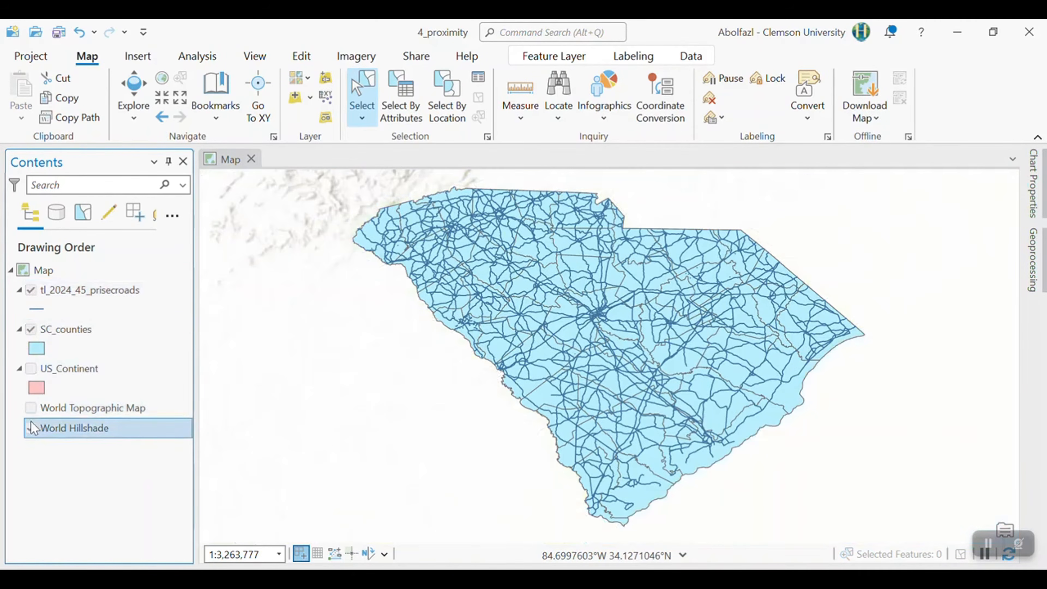
left_click(62, 428)
left_click(31, 329)
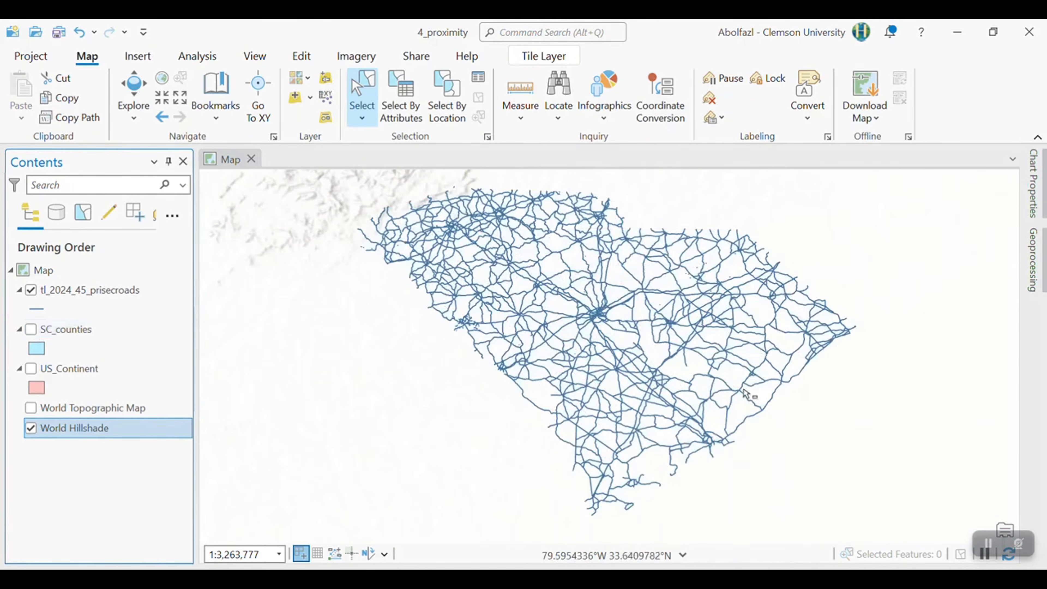
- Open the attribute table of tl_2024_45_prisecroads and examine the road type codes in the RTTYP field
right_click(76, 298)
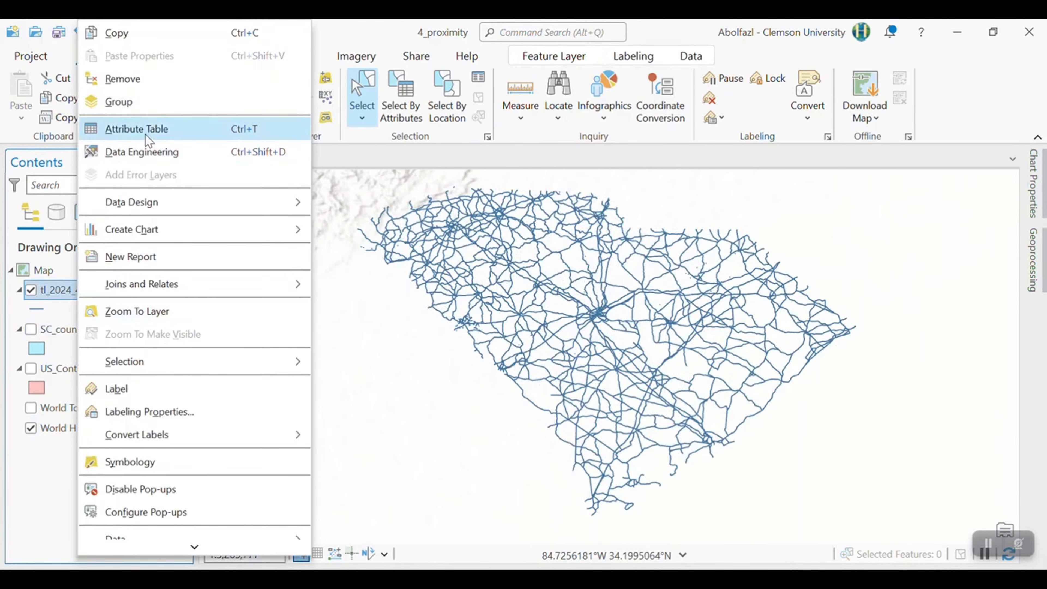
left_click(133, 129)
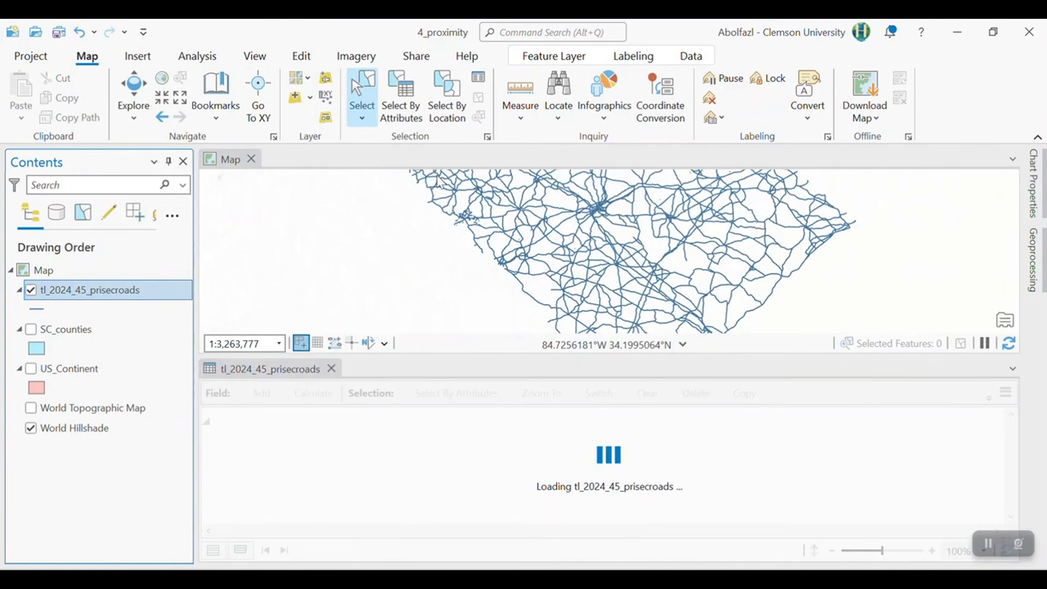
mouse_move(523, 419)
left_click(523, 480)
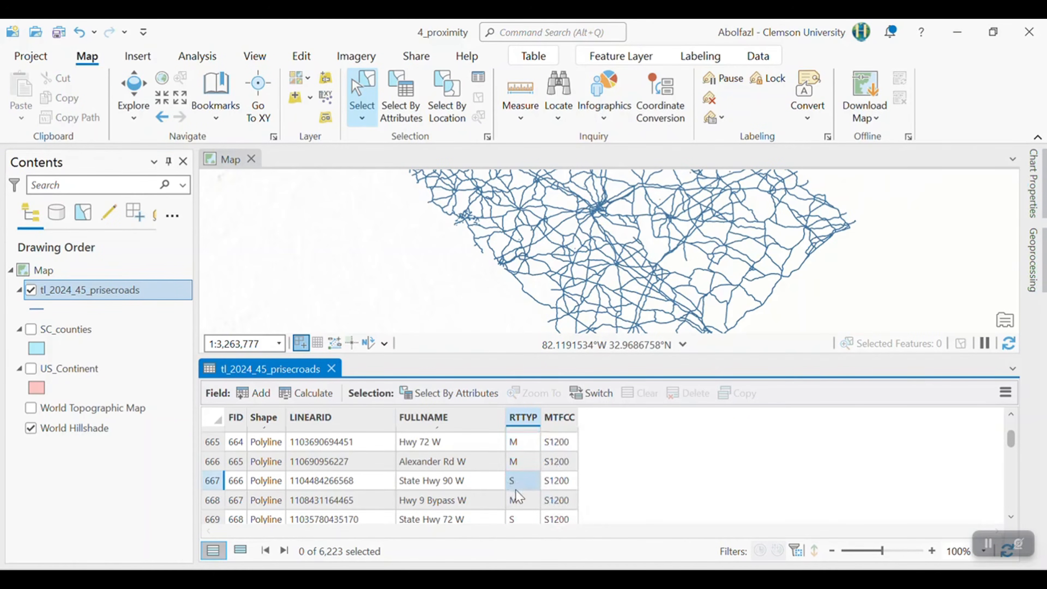
scroll(519, 470, "down", 20)
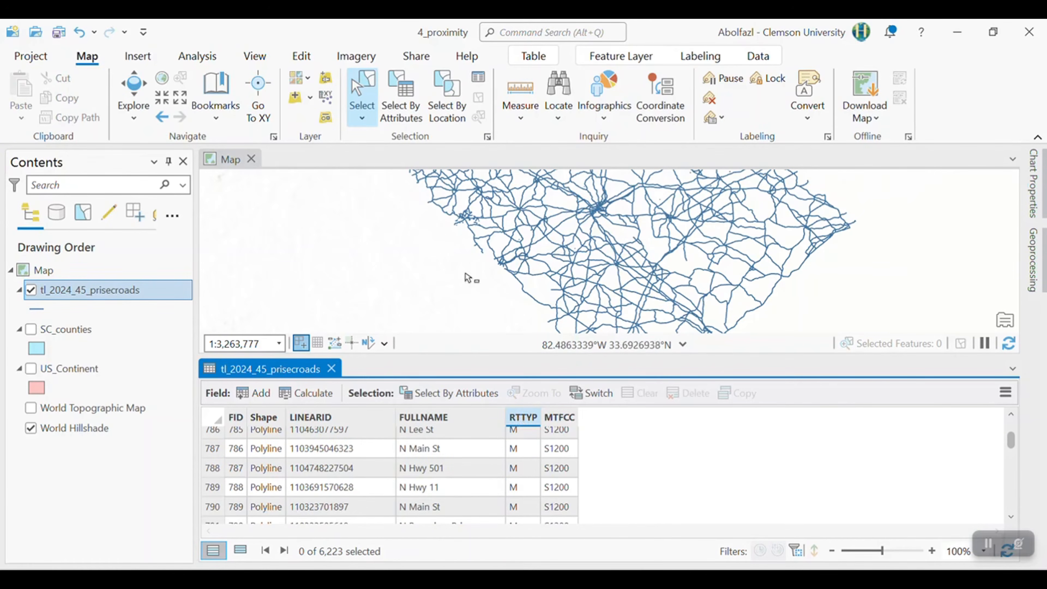
mouse_move(520, 427)
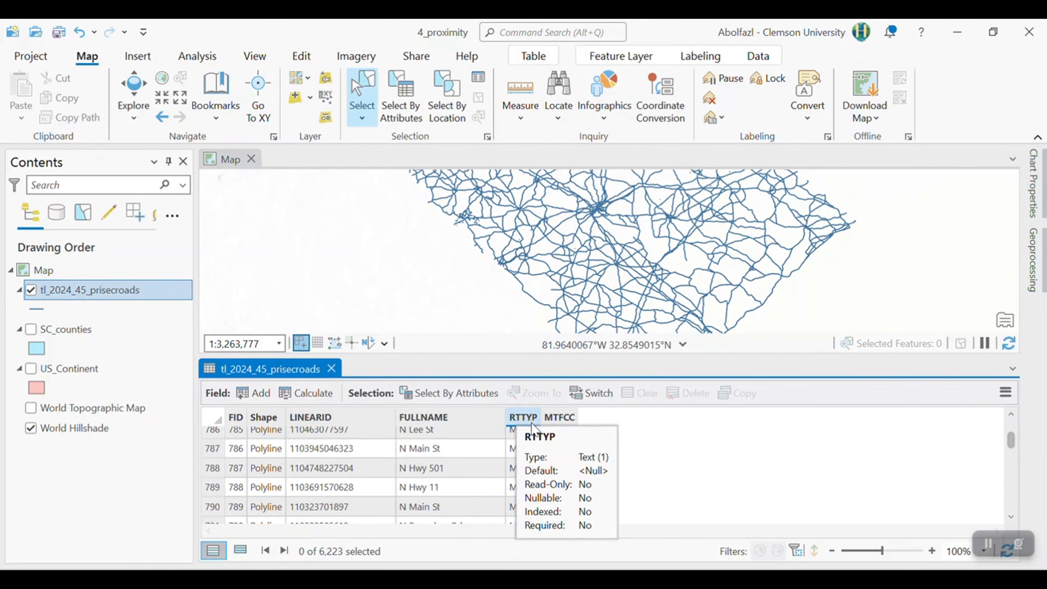
- Select the interstate roads in tl_2024_45_prisecroads by attributes, using a new selection where RTTYP is equal to I
left_click(410, 118)
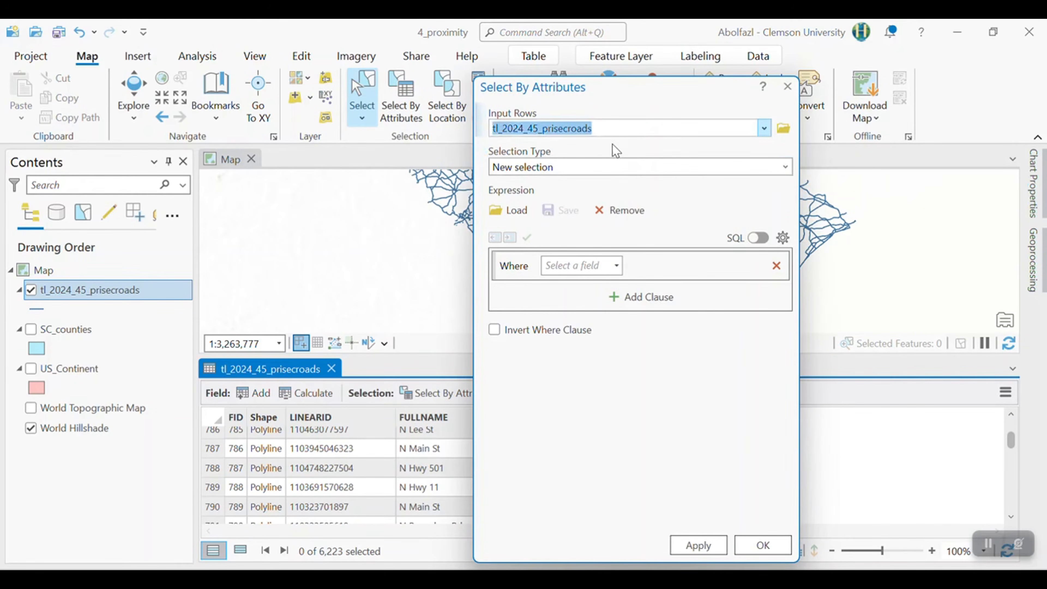
left_click(578, 270)
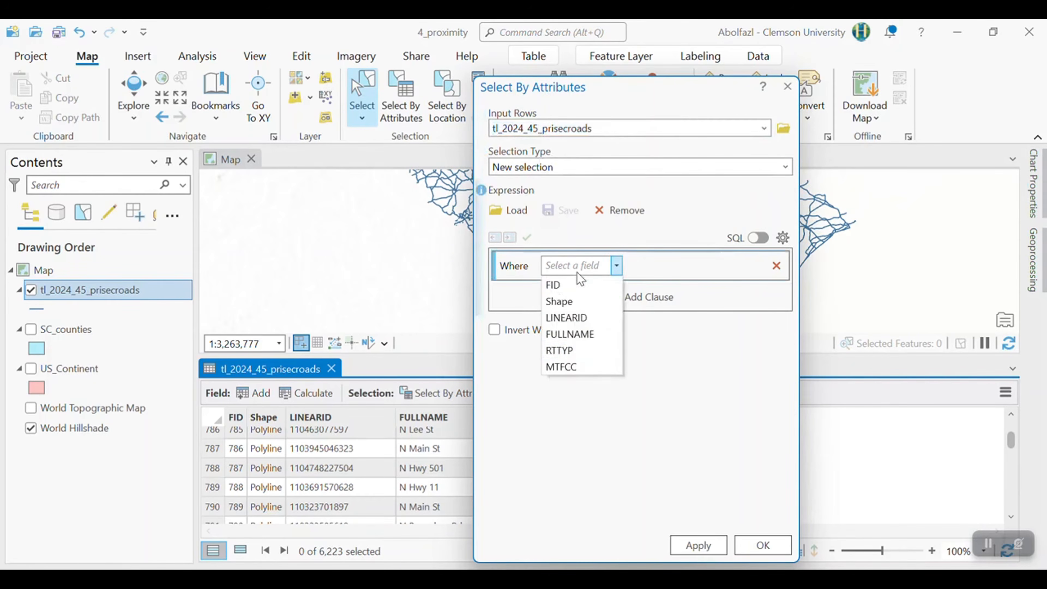
left_click(561, 349)
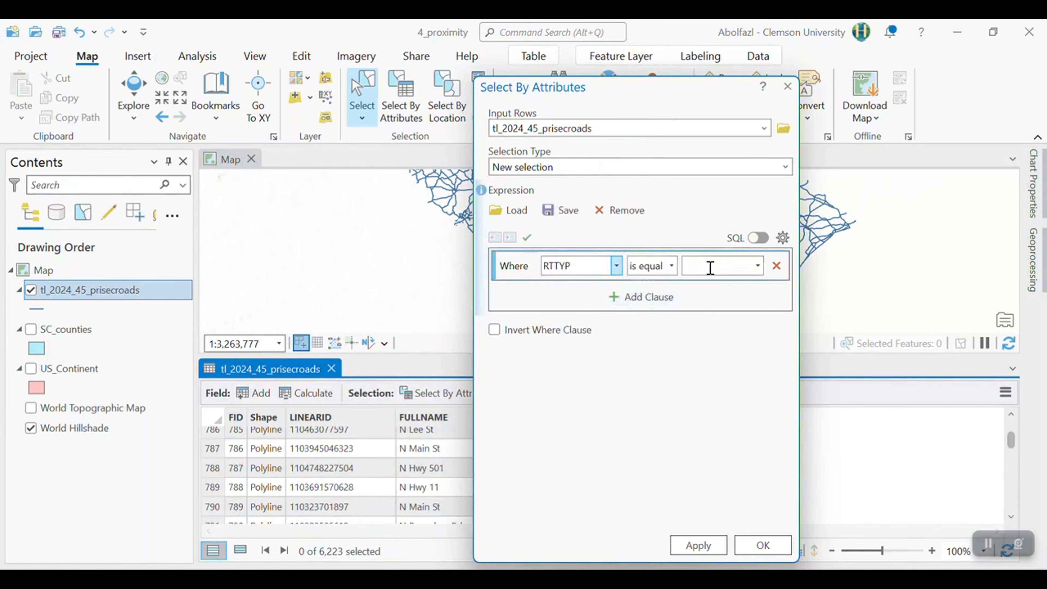
left_click(758, 266)
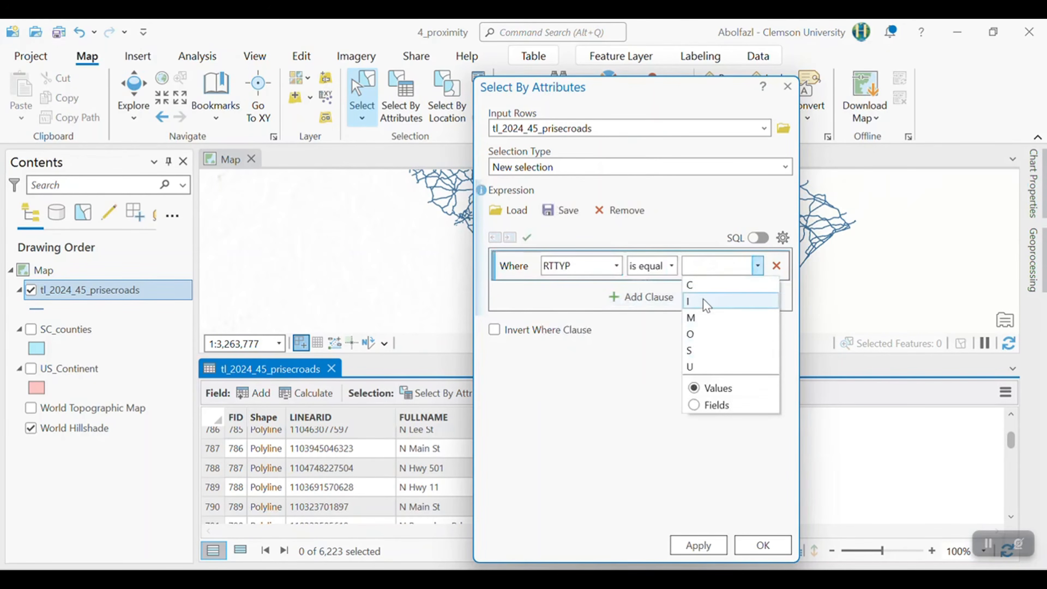
left_click(706, 301)
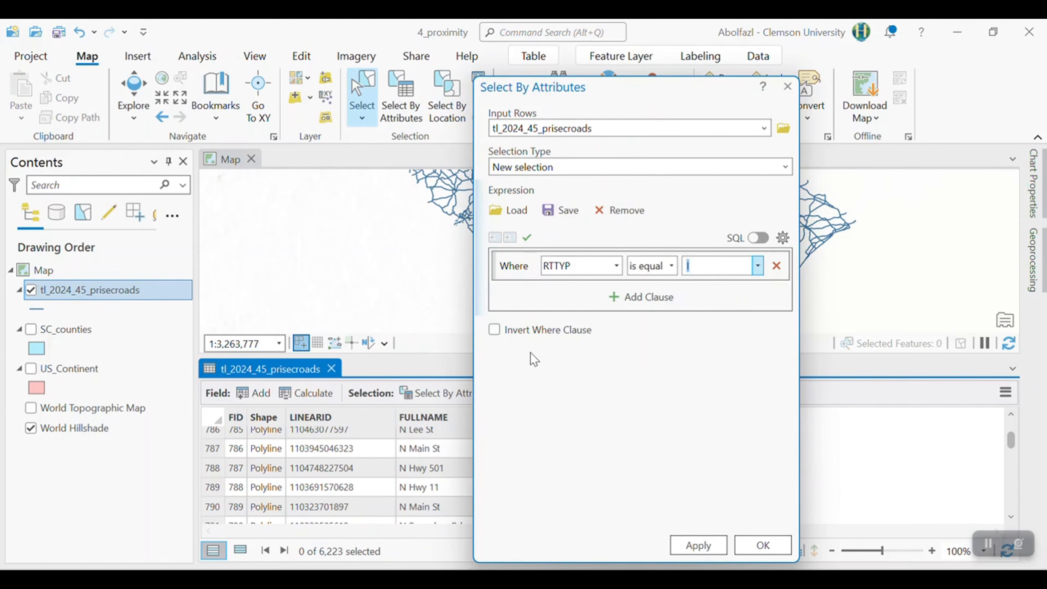
left_click(698, 546)
left_click(763, 546)
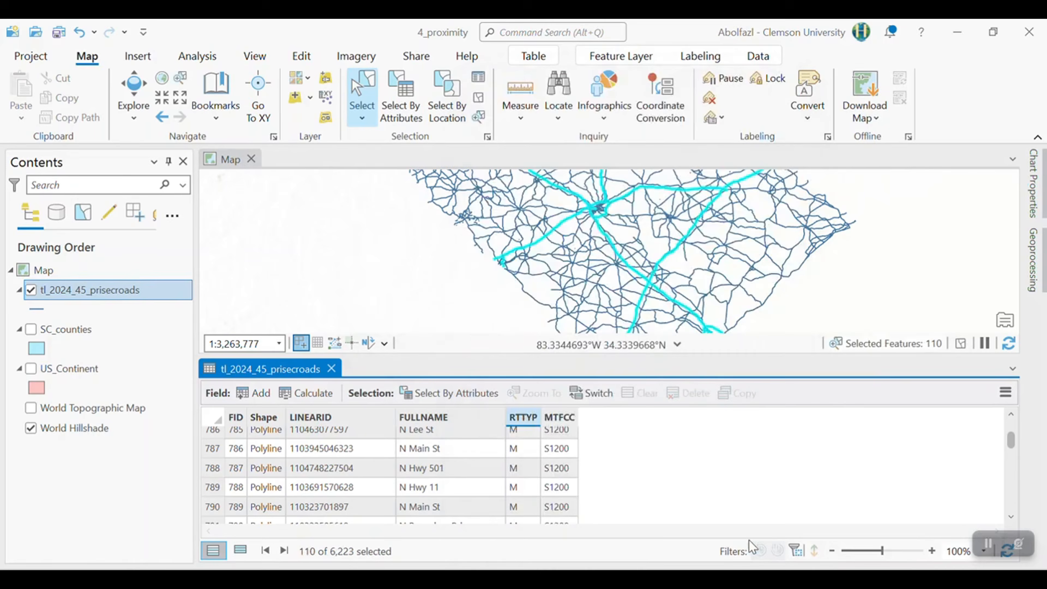
scroll(629, 258, "down", 3)
scroll(621, 259, "up", 2)
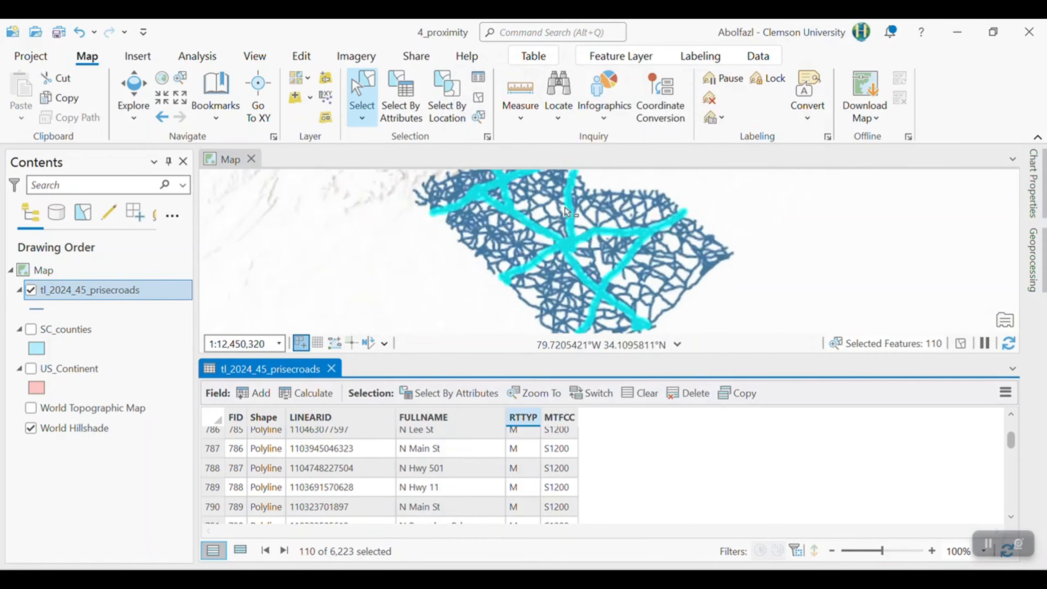
scroll(582, 214, "down", 1)
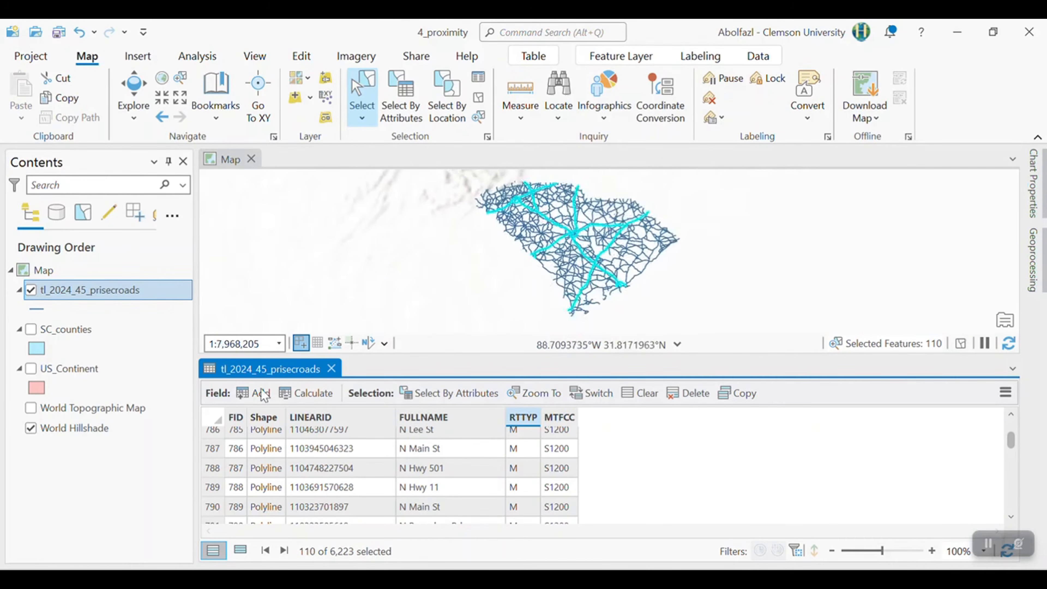
- Export the selected tl_2024_45_prisecroads records as the shapefile Interstate_SC in the GIS_labs\4_Proxmity folder
right_click(77, 291)
scroll(167, 478, "down", 2)
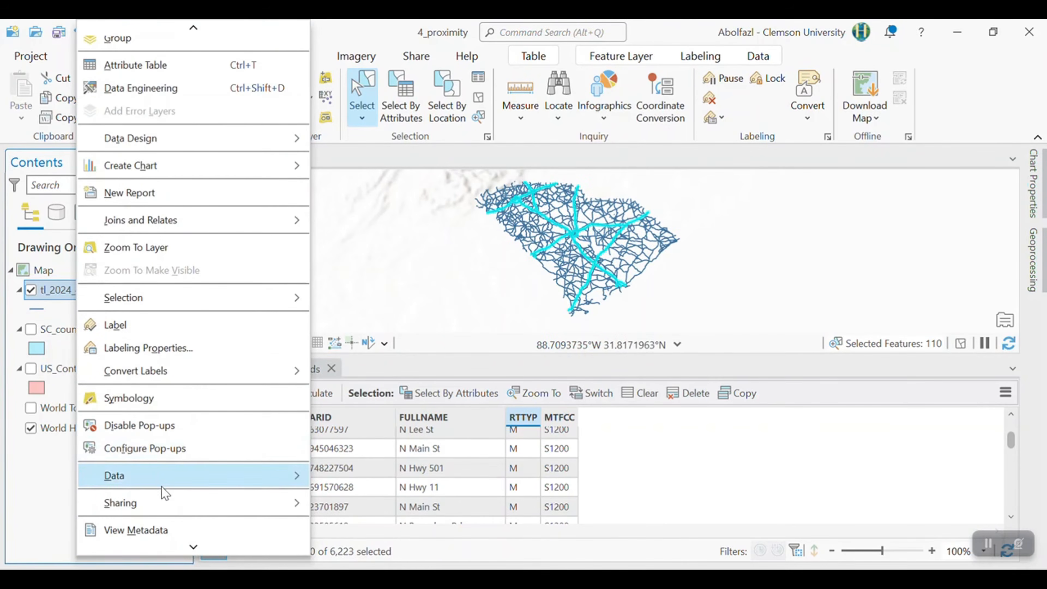
mouse_move(144, 486)
left_click(392, 477)
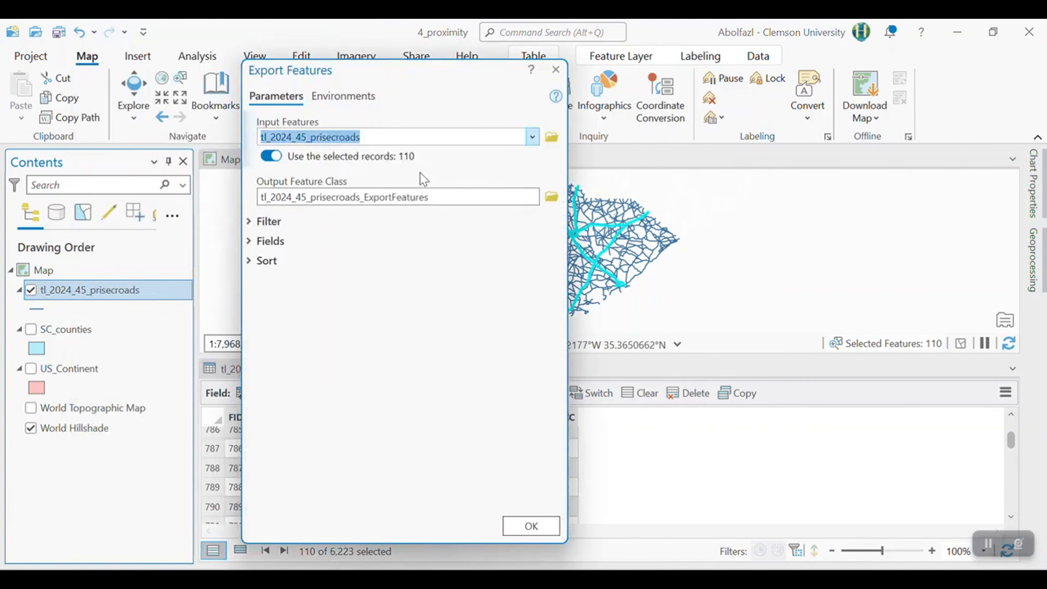
left_click_drag(447, 88, 641, 103)
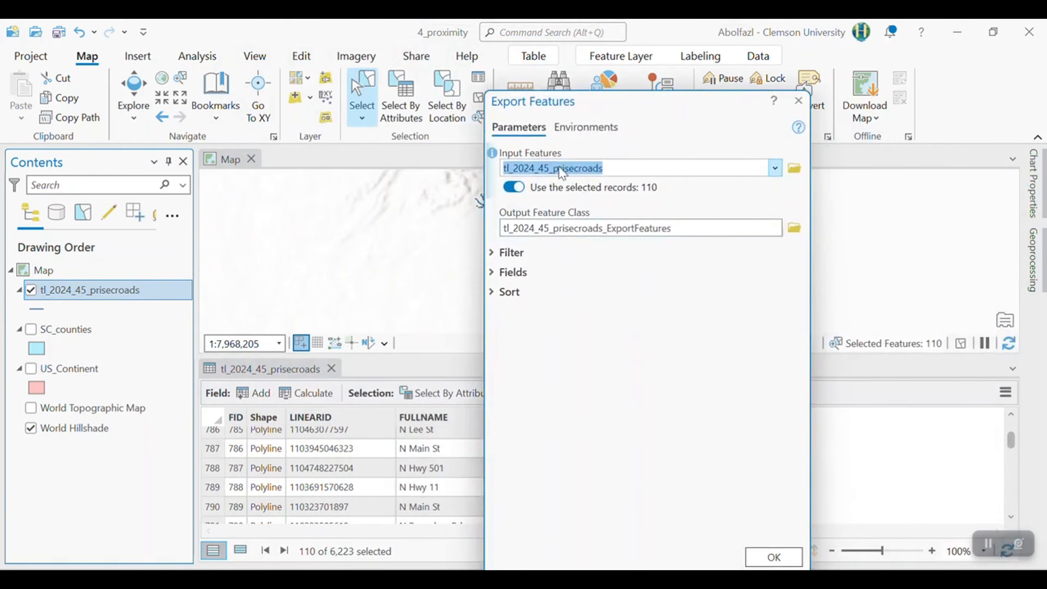
left_click_drag(602, 110, 379, 102)
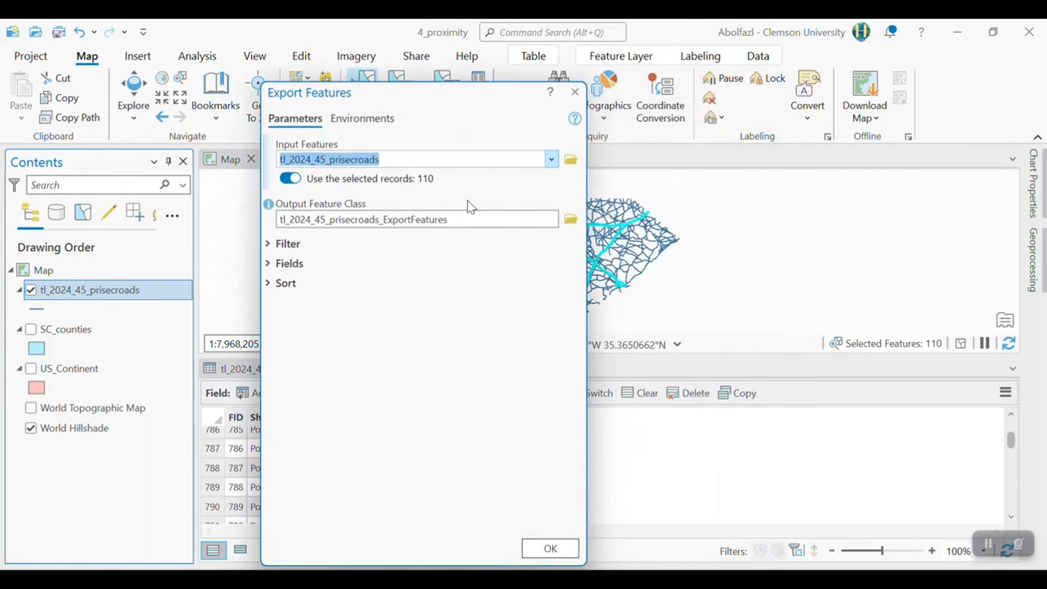
left_click(571, 220)
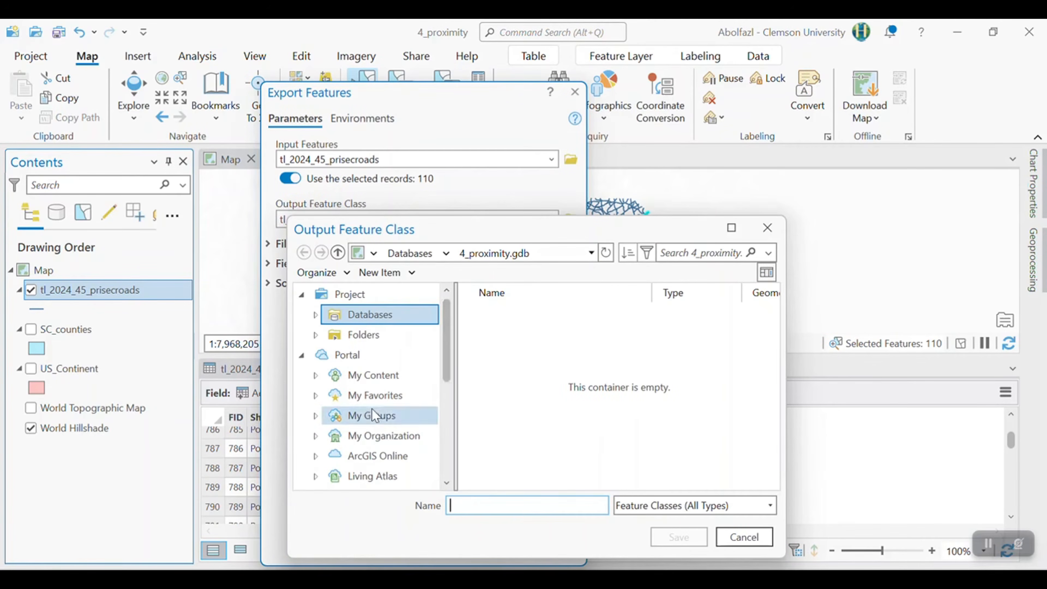
scroll(371, 408, "down", 5)
type("Interstate_S")
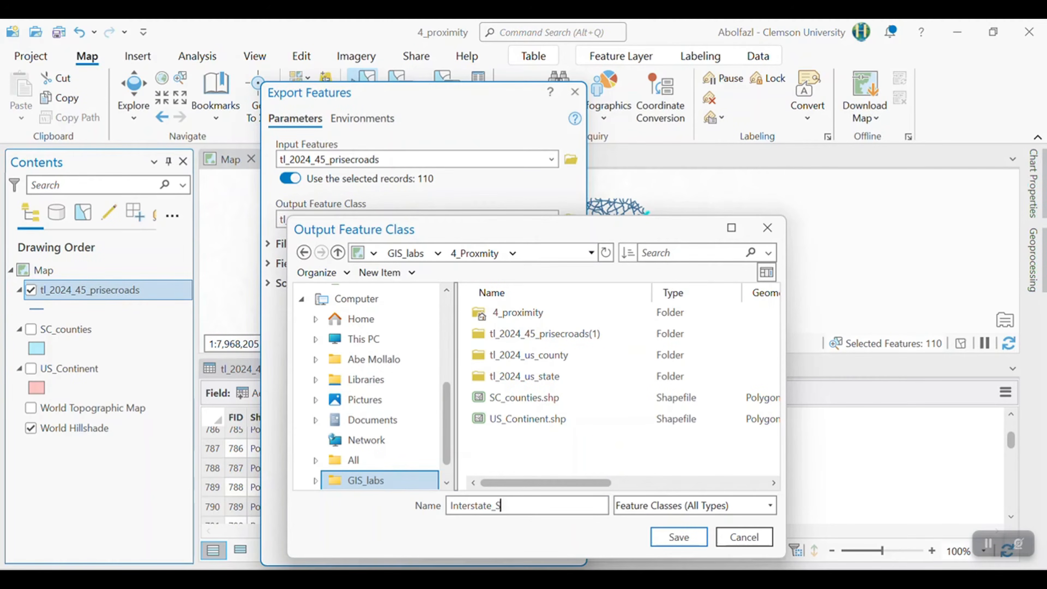
type("C")
key("Return")
left_click(550, 548)
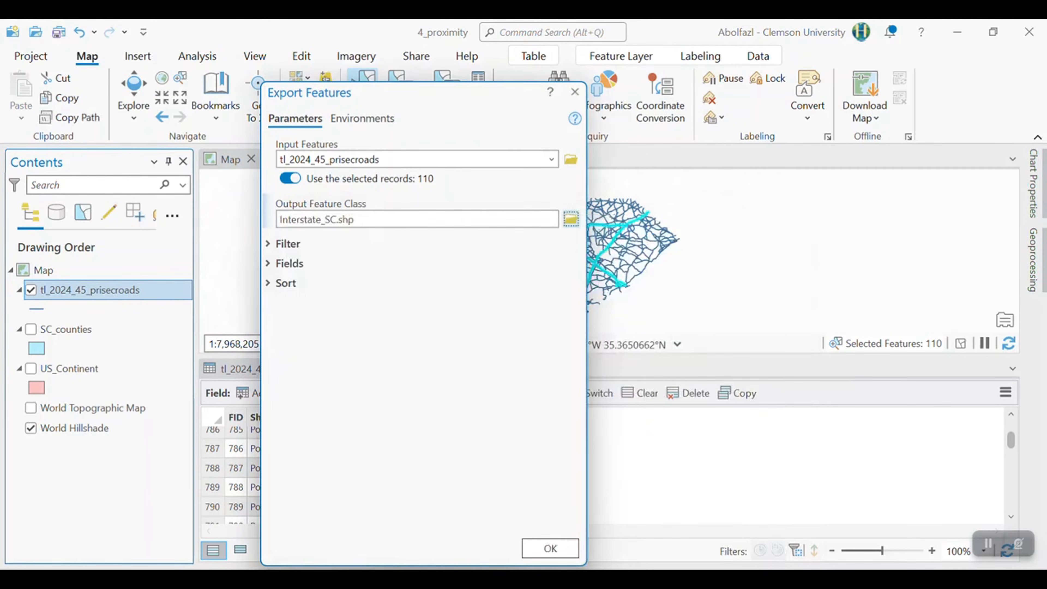
left_click(540, 553)
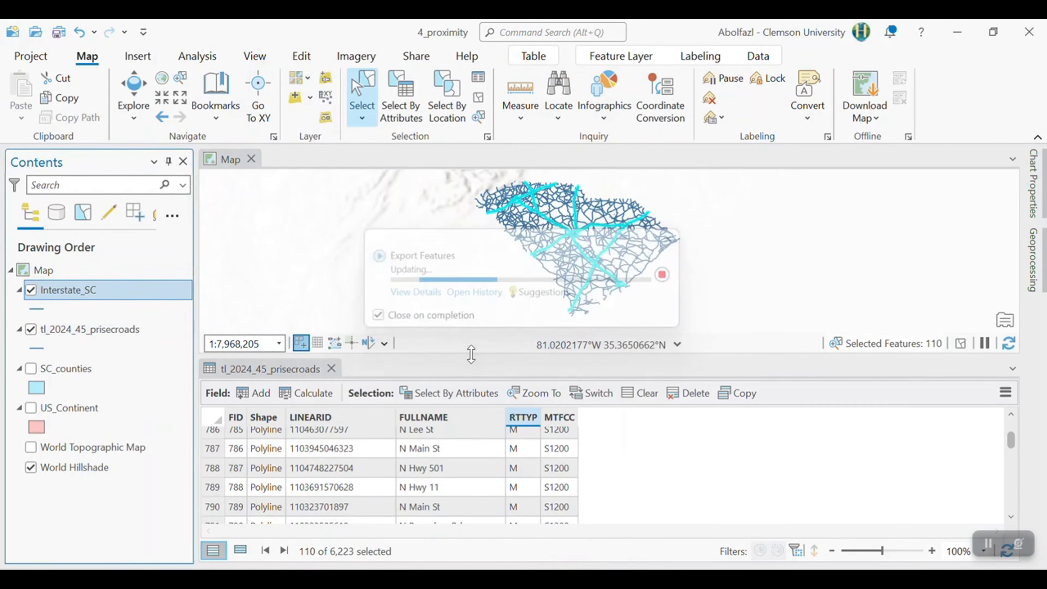
- Remove the tl_2024_45_prisecroads layer from the map
right_click(135, 325)
left_click(194, 120)
right_click(103, 329)
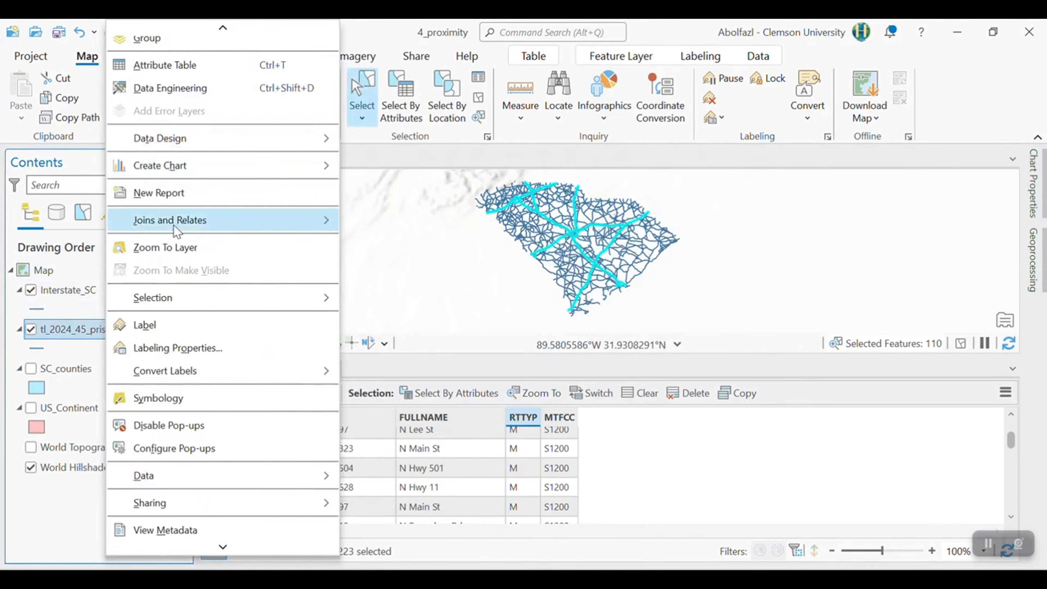
scroll(146, 90, "up", 2)
left_click(145, 79)
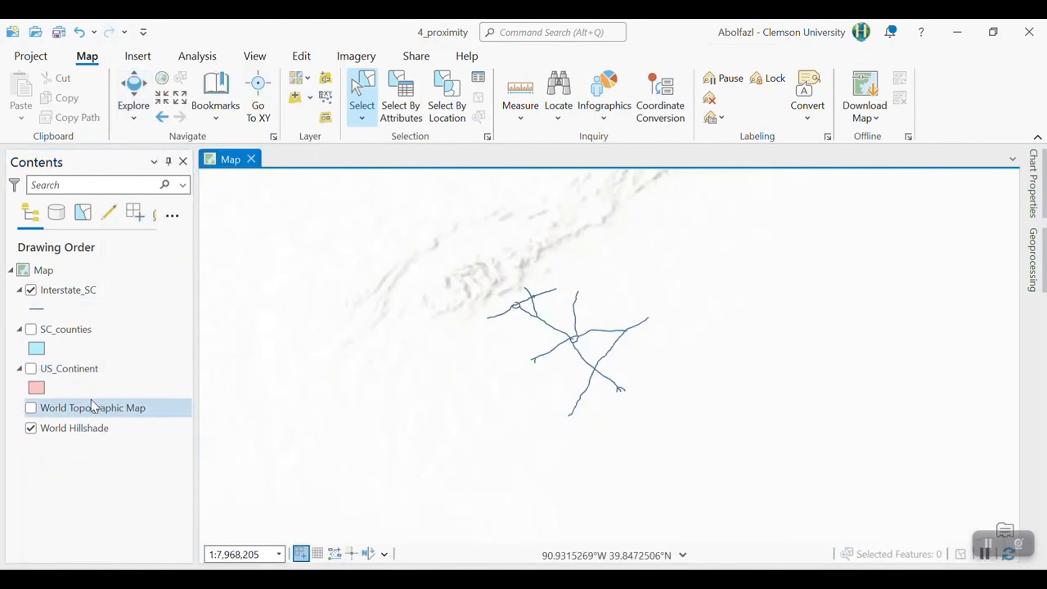
- Label the Interstate_SC roads to check the interstate names, and turn the labels off again
left_click(76, 292)
right_click(75, 294)
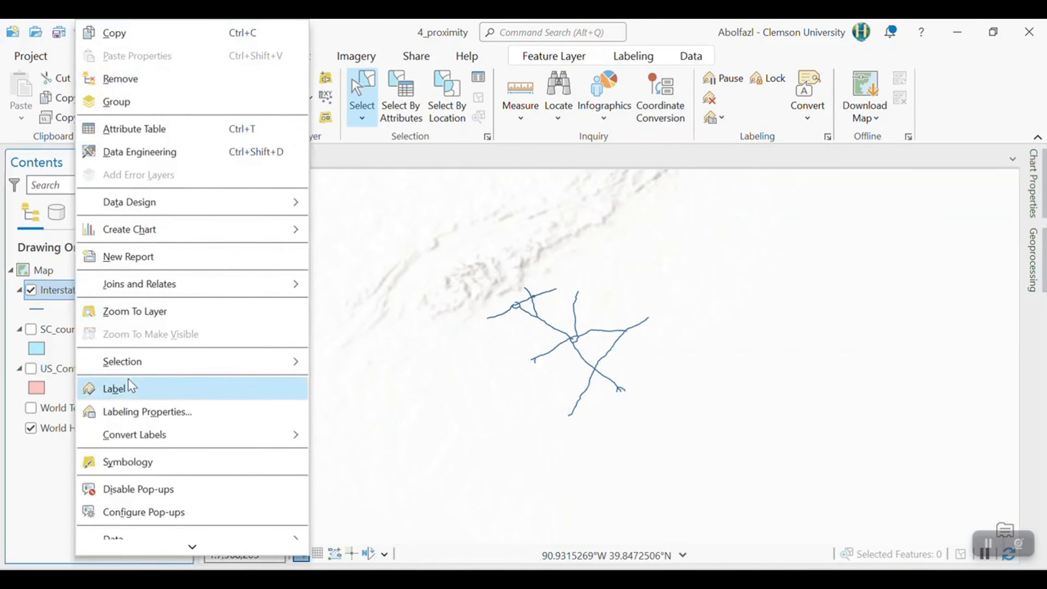
left_click(119, 390)
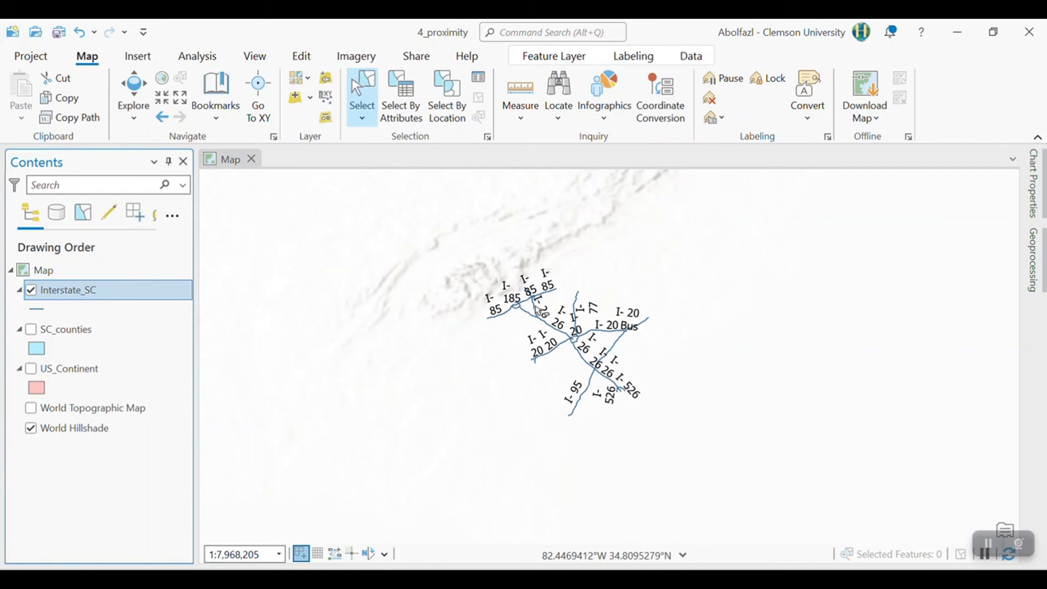
scroll(513, 326, "up", 1)
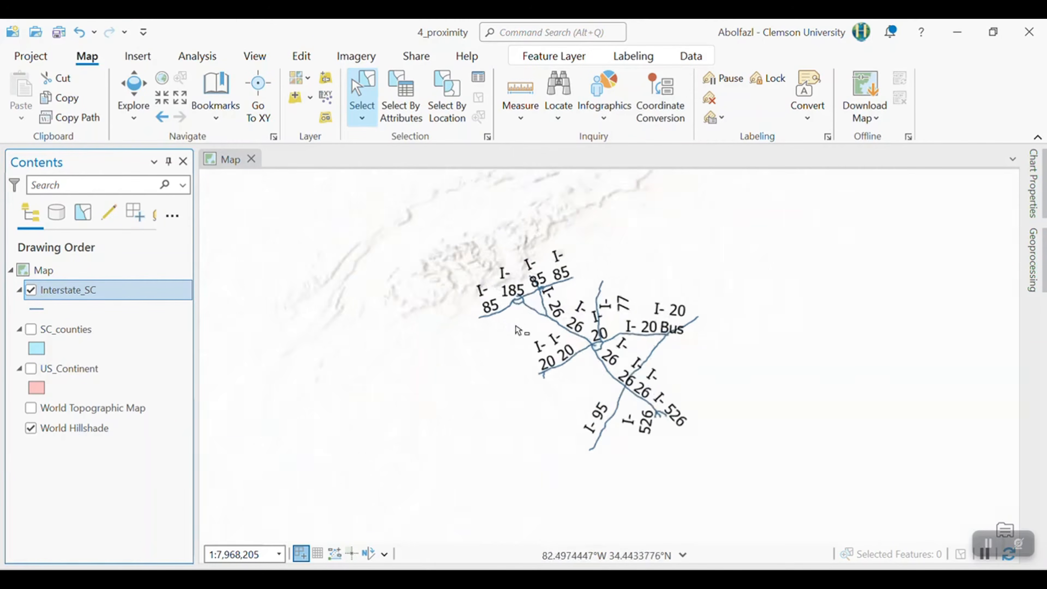
scroll(513, 326, "up", 2)
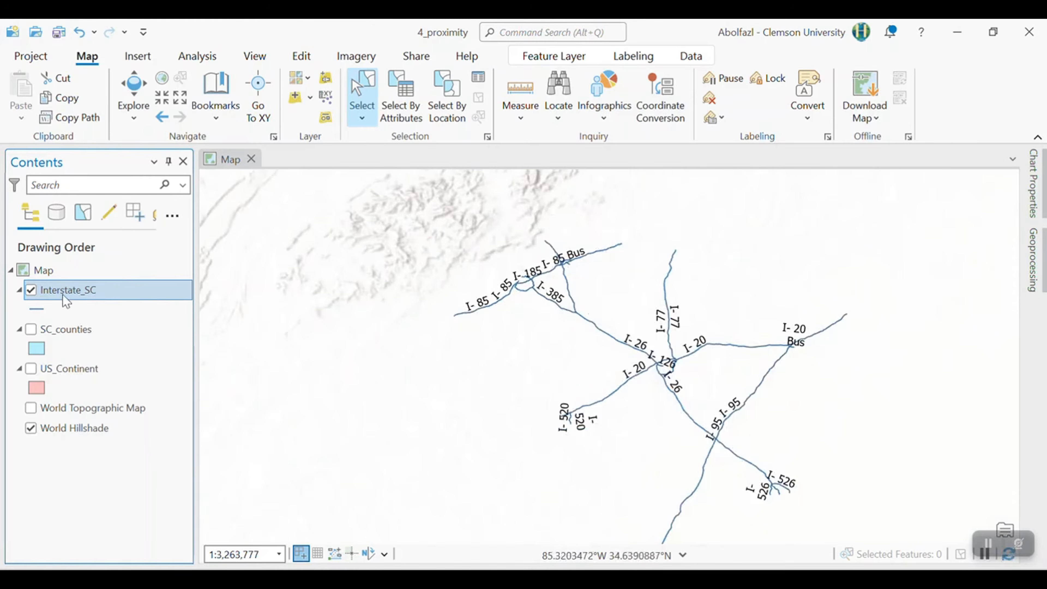
right_click(71, 302)
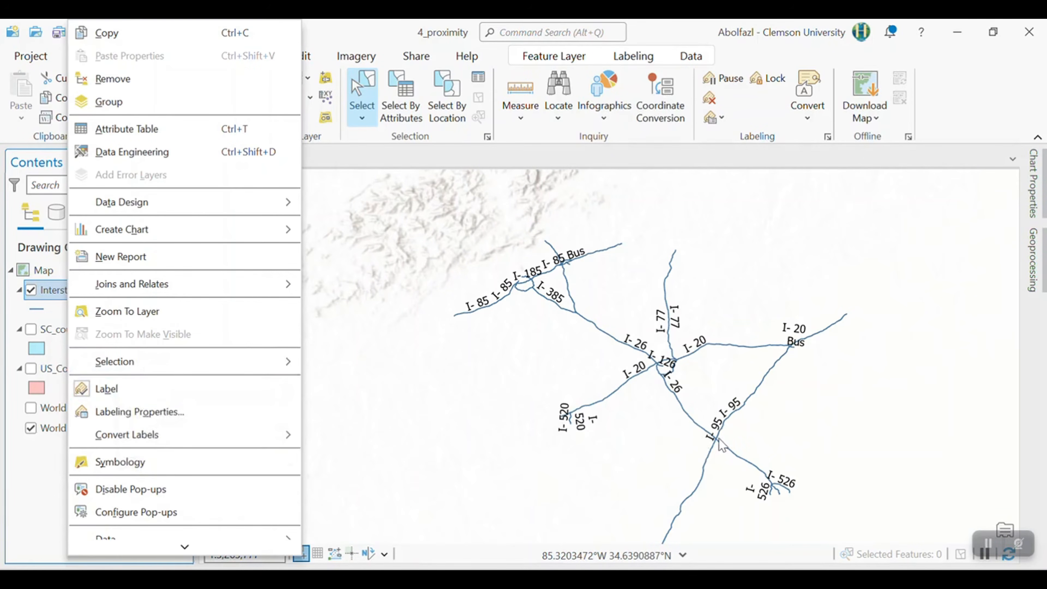
left_click(99, 390)
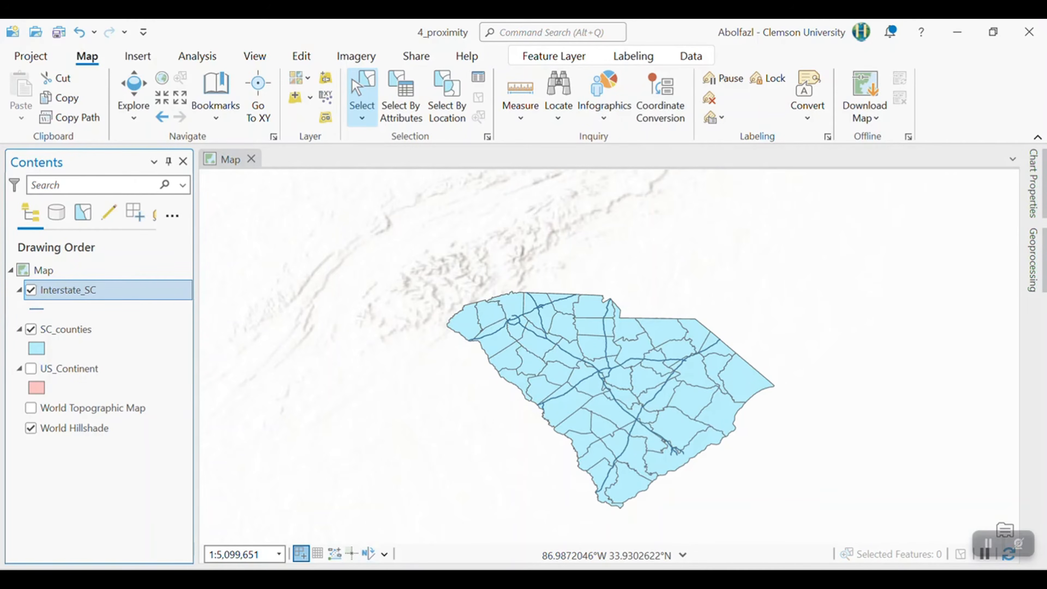
- Switch to the web browser and search Google for hifld in a new tab
key("alt+Tab")
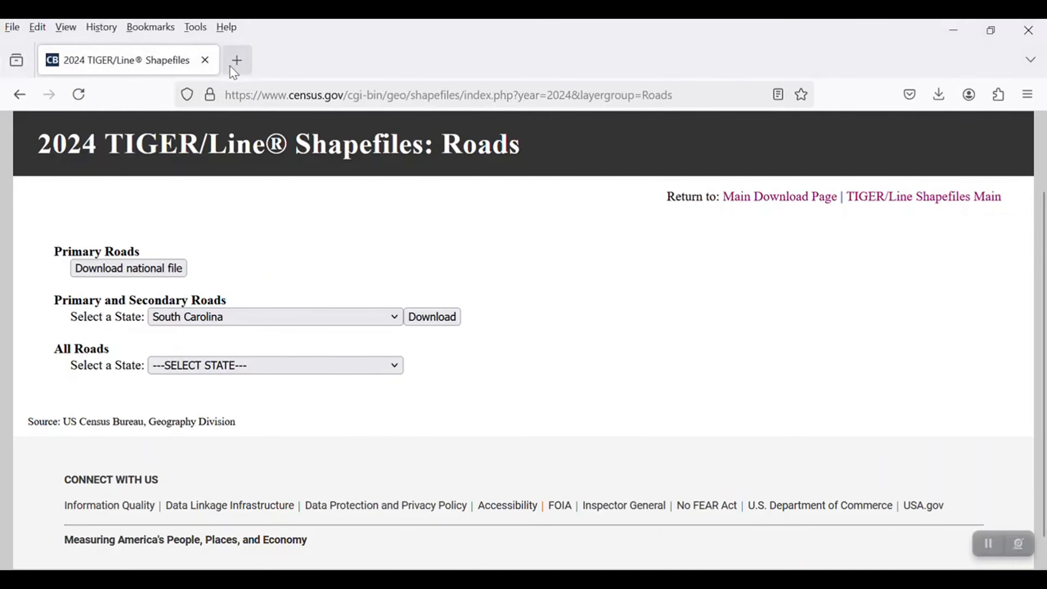
left_click(237, 60)
type("google.com")
key("Return")
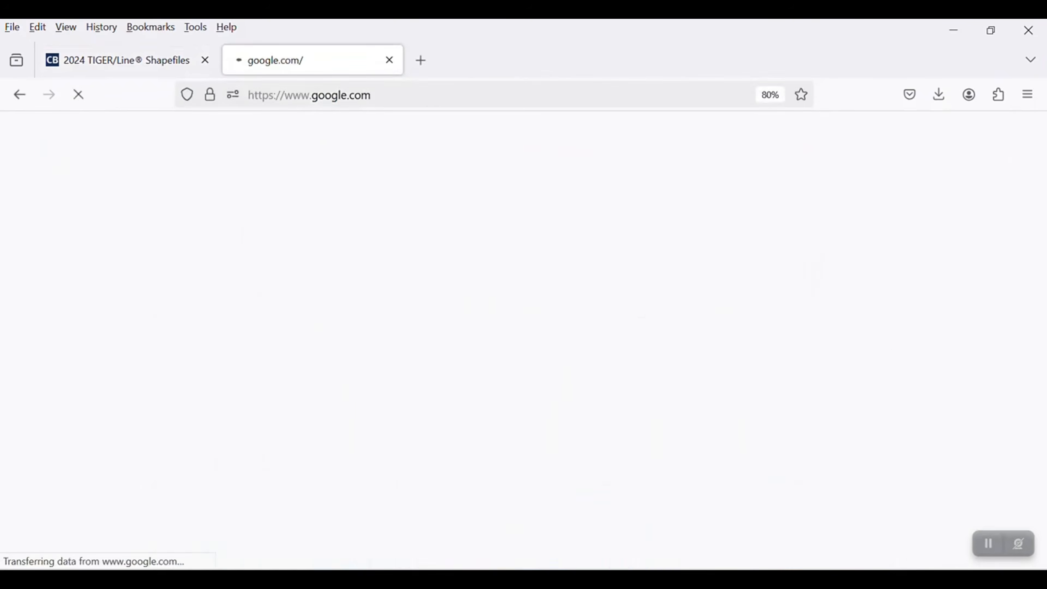
type("hi")
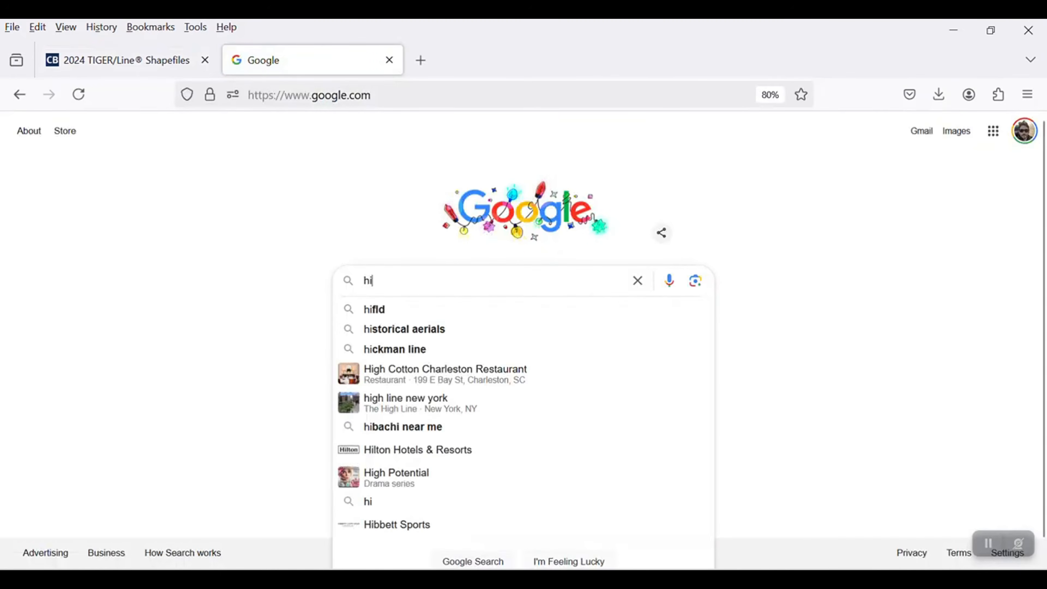
type("fld")
key("Return")
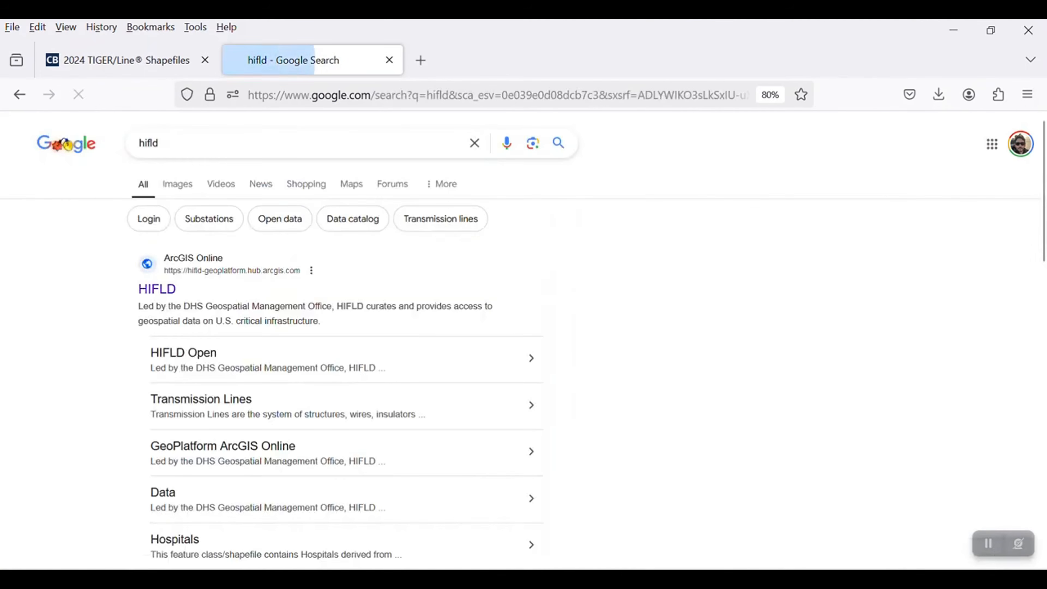
- Open the HIFLD site from the search results and explore all data from its HIFLD Open page
scroll(149, 368, "down", 4)
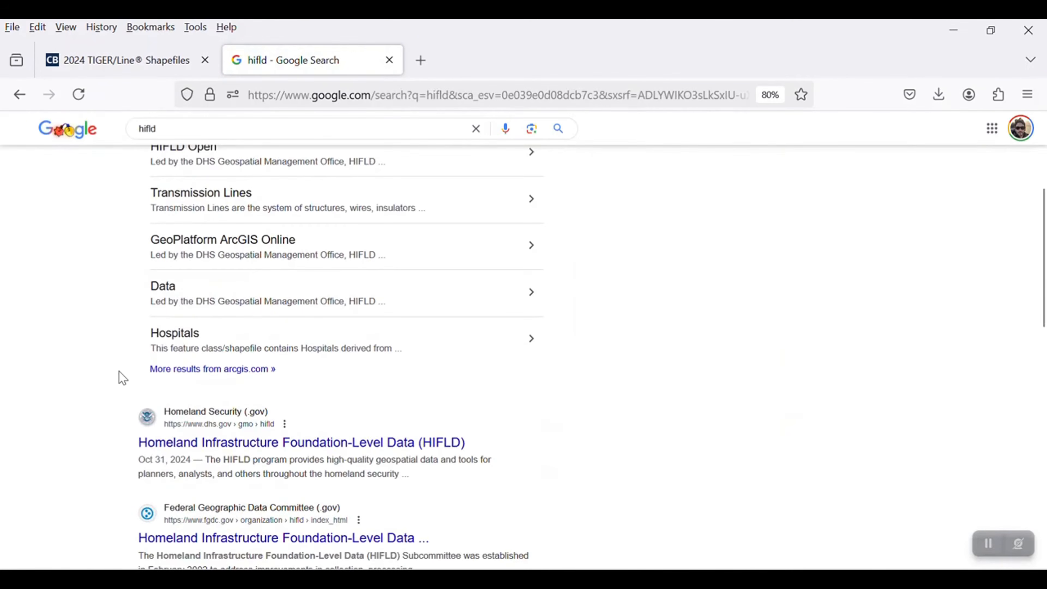
scroll(117, 361, "up", 4)
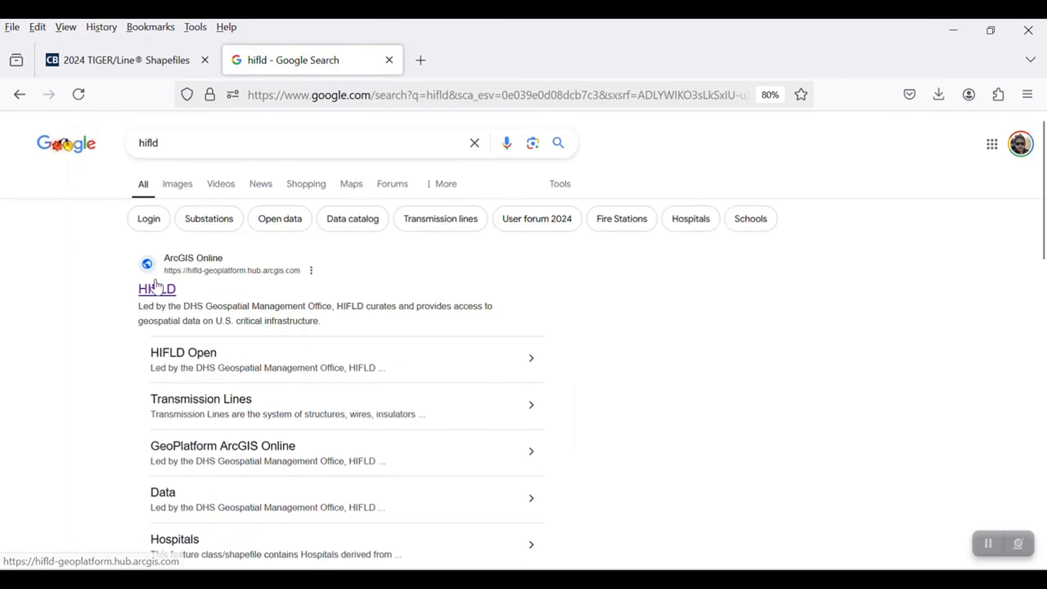
left_click(166, 292)
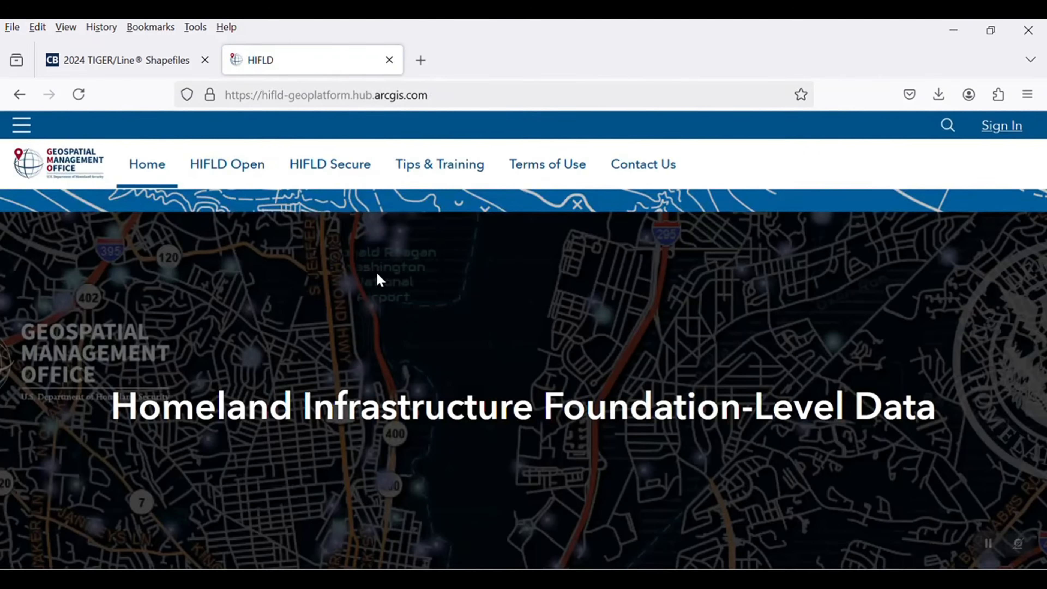
left_click(227, 167)
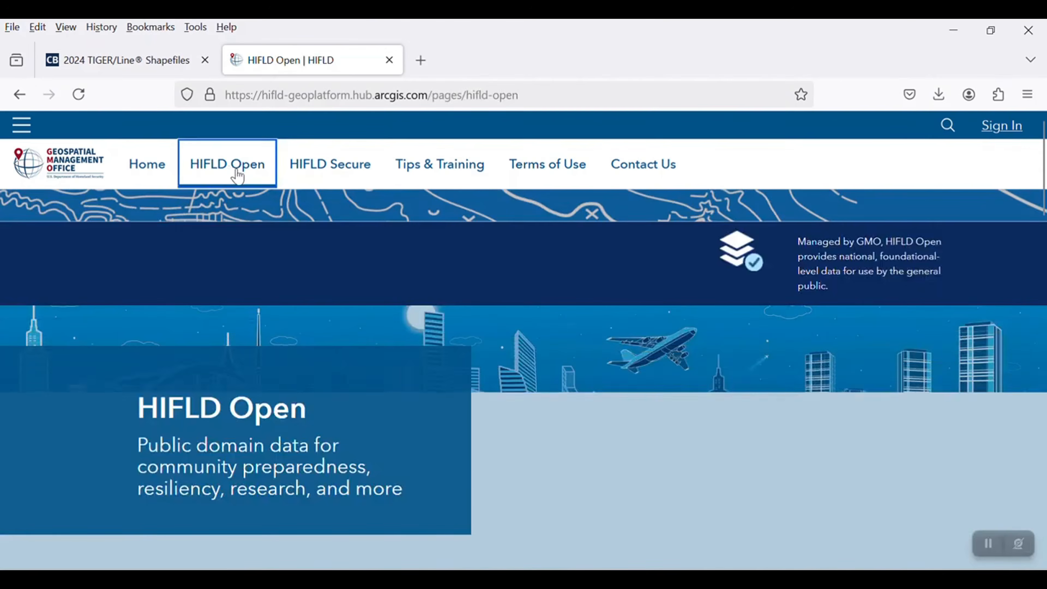
scroll(377, 330, "down", 3)
scroll(412, 413, "down", 3)
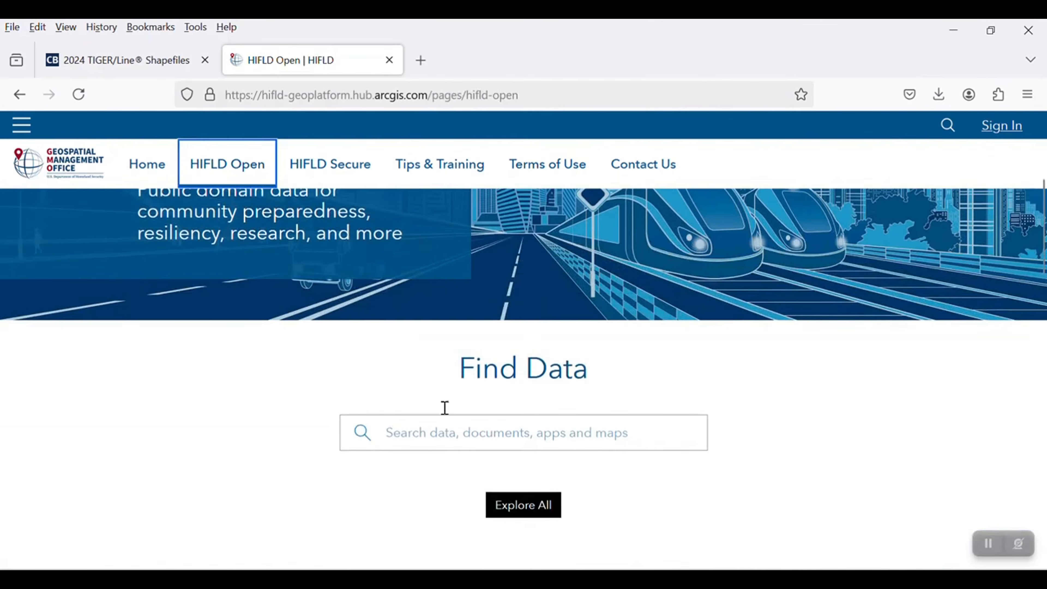
scroll(474, 416, "down", 2)
left_click(514, 424)
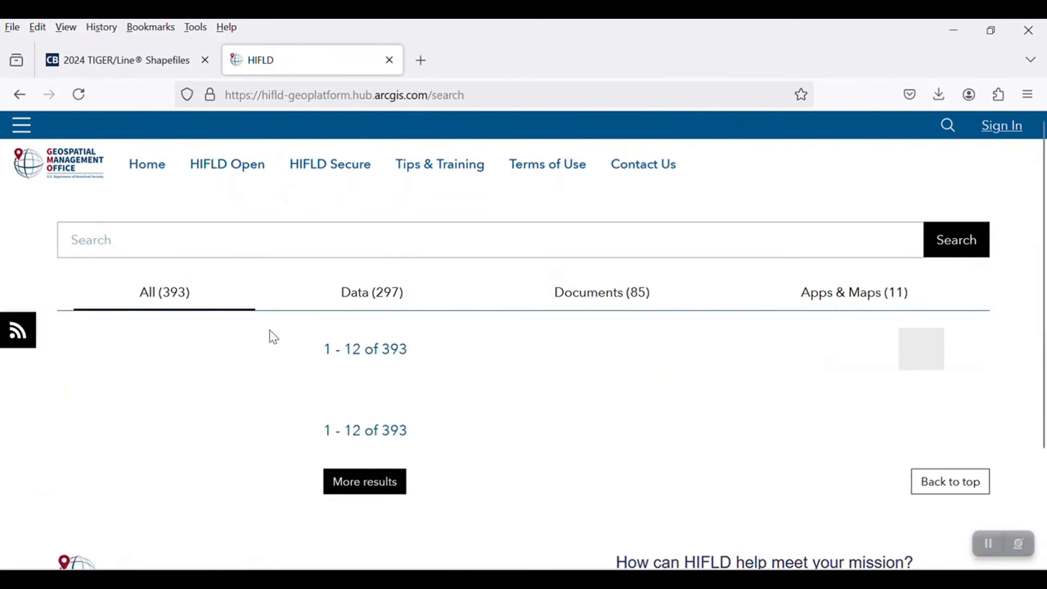
- Look through the full list of HIFLD datasets and their descriptions
scroll(488, 404, "down", 4)
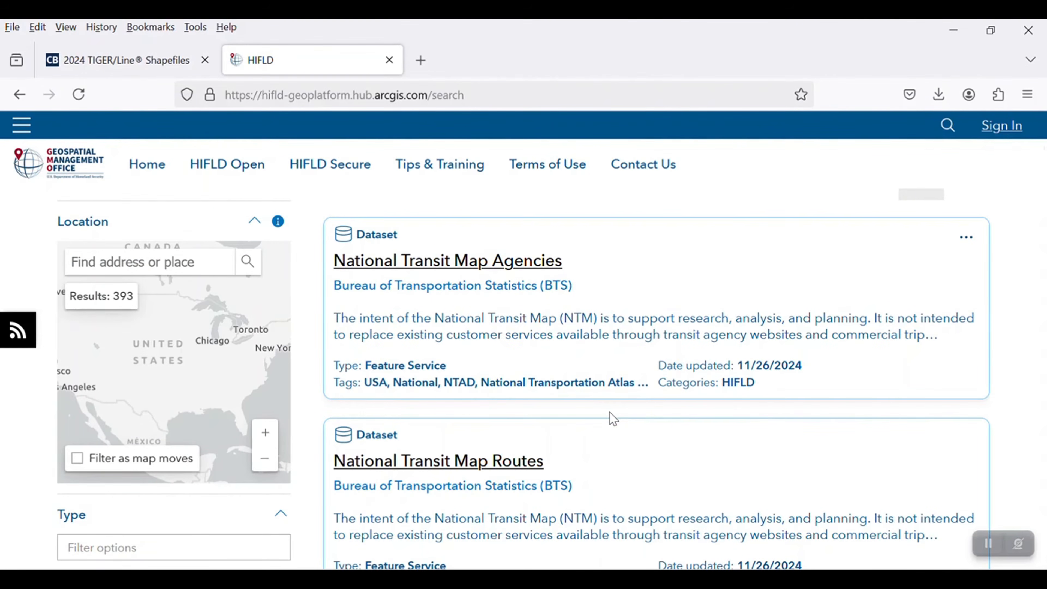
scroll(613, 418, "down", 4)
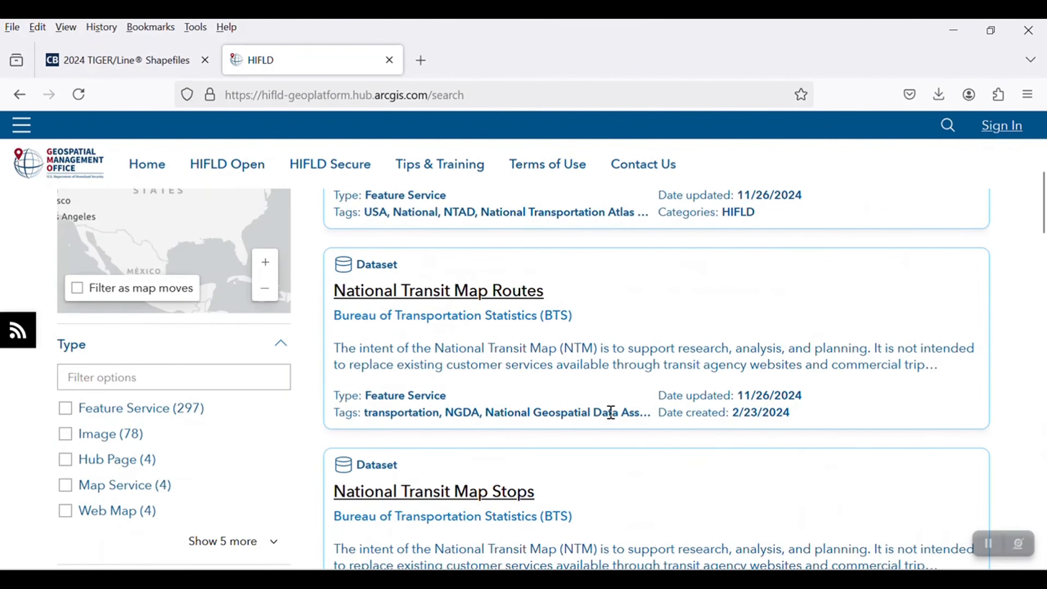
scroll(607, 437, "down", 8)
scroll(420, 453, "down", 18)
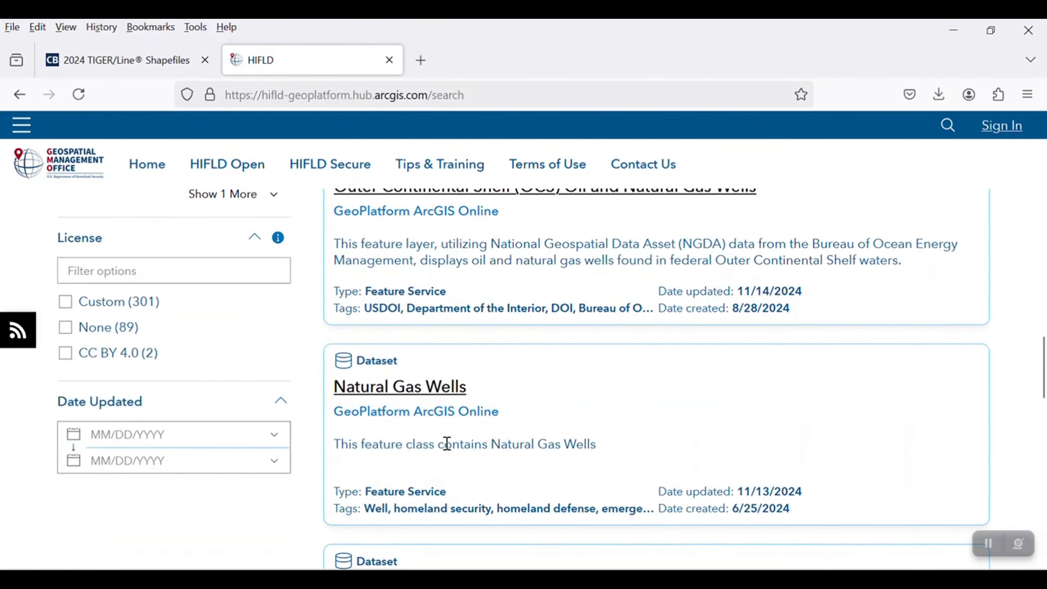
scroll(452, 444, "down", 12)
scroll(440, 465, "down", 10)
scroll(395, 441, "up", 20)
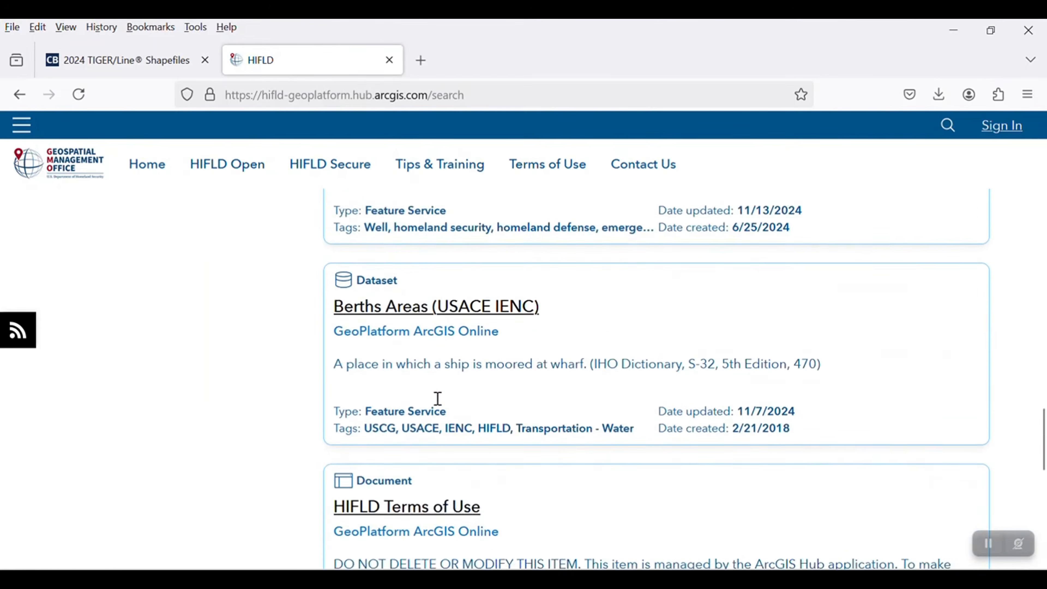
scroll(447, 343, "up", 8)
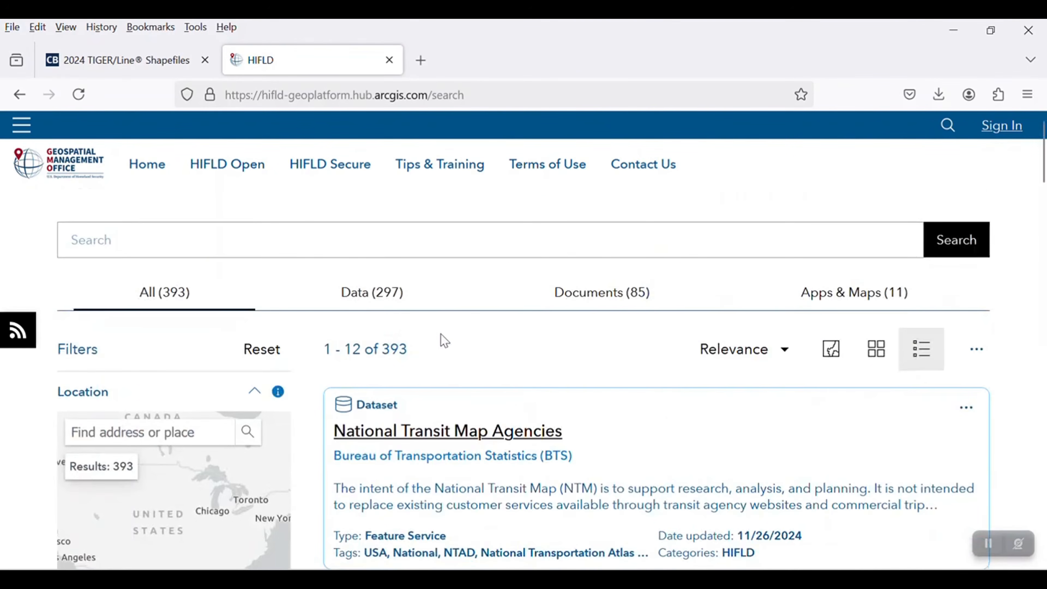
- Search the HIFLD data for health and look through the matching datasets
left_click(122, 231)
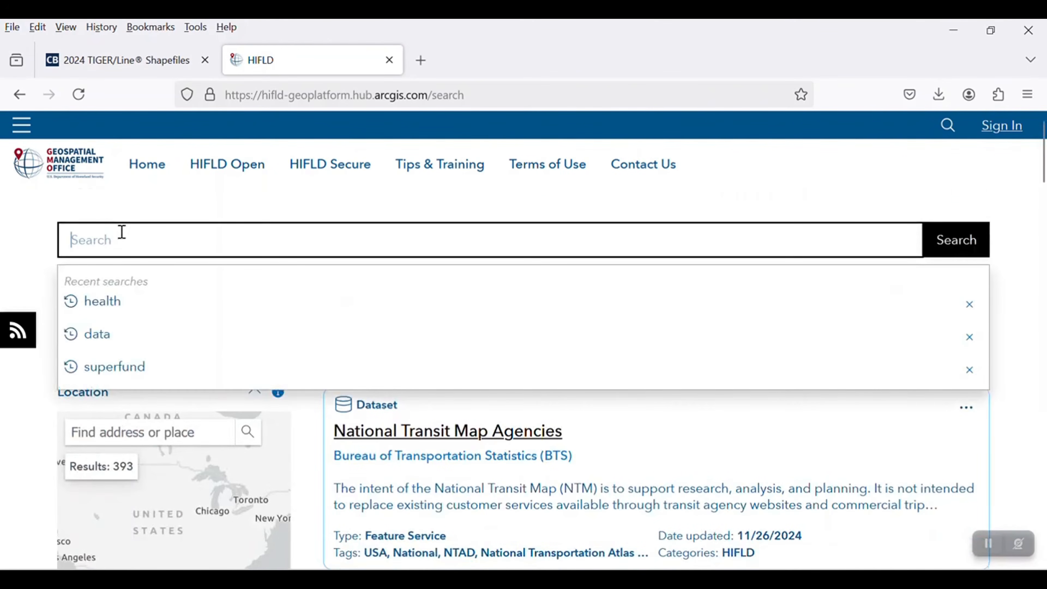
key("Down")
key("Return")
scroll(494, 344, "down", 10)
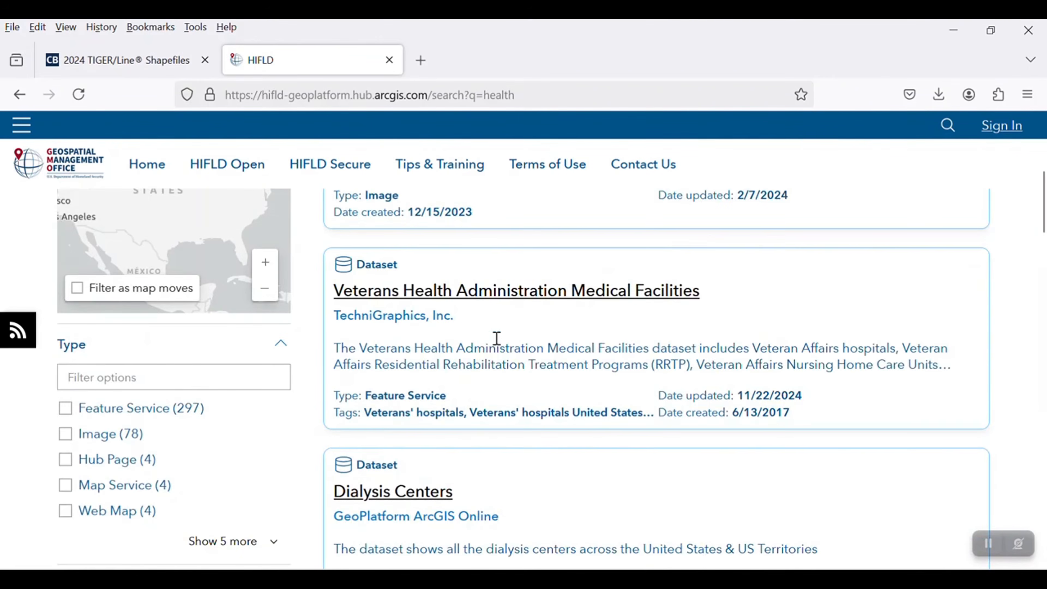
scroll(429, 288, "down", 2)
scroll(428, 481, "down", 8)
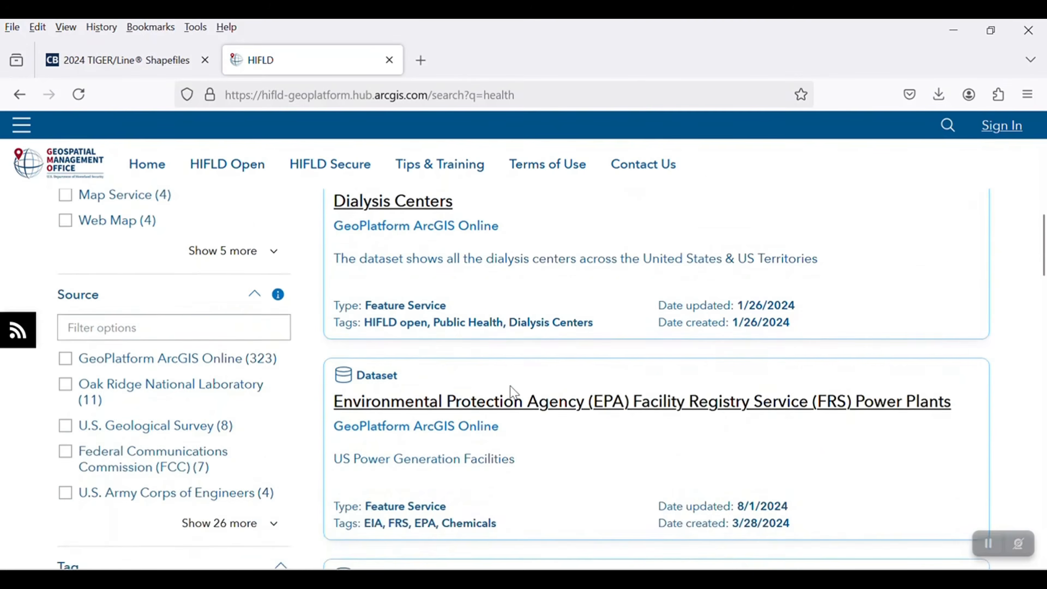
scroll(454, 413, "down", 10)
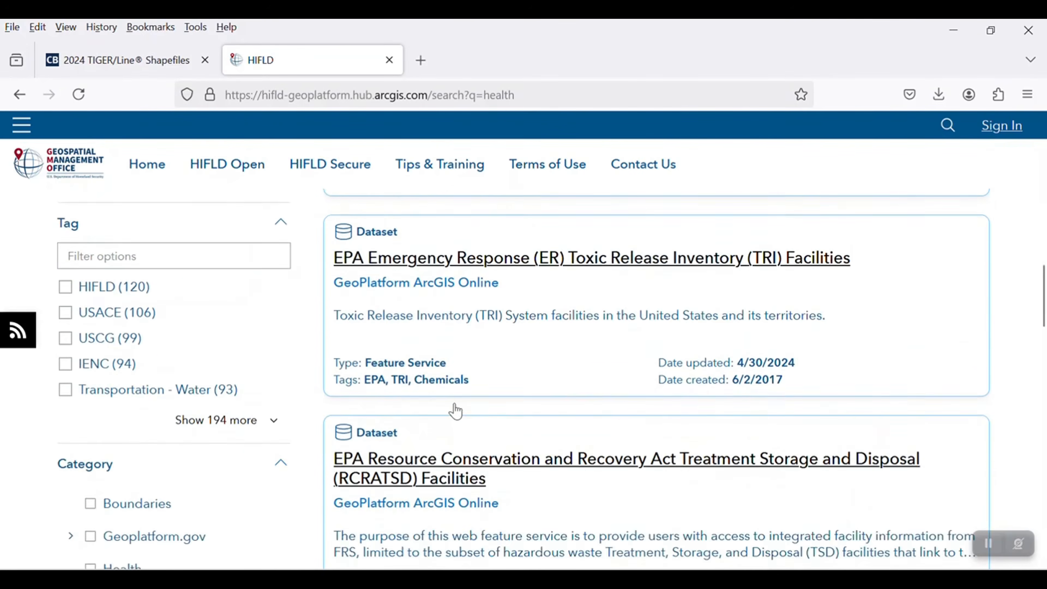
- Find the Hospitals dataset among the health search results and open its page
scroll(479, 491, "down", 4)
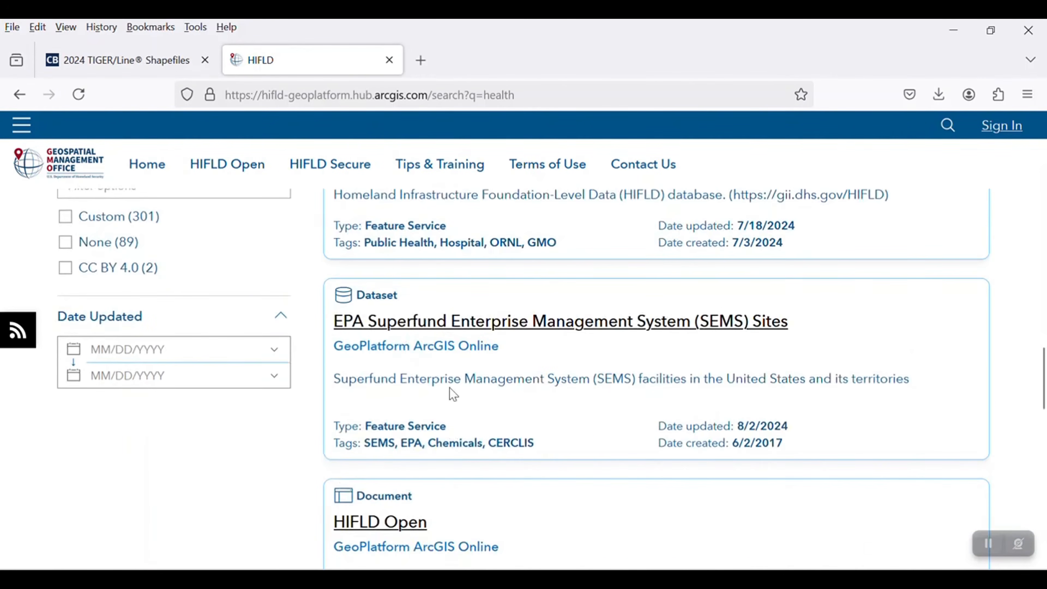
scroll(454, 395, "up", 20)
scroll(397, 287, "up", 4)
scroll(416, 367, "up", 6)
scroll(434, 383, "down", 6)
scroll(433, 383, "down", 18)
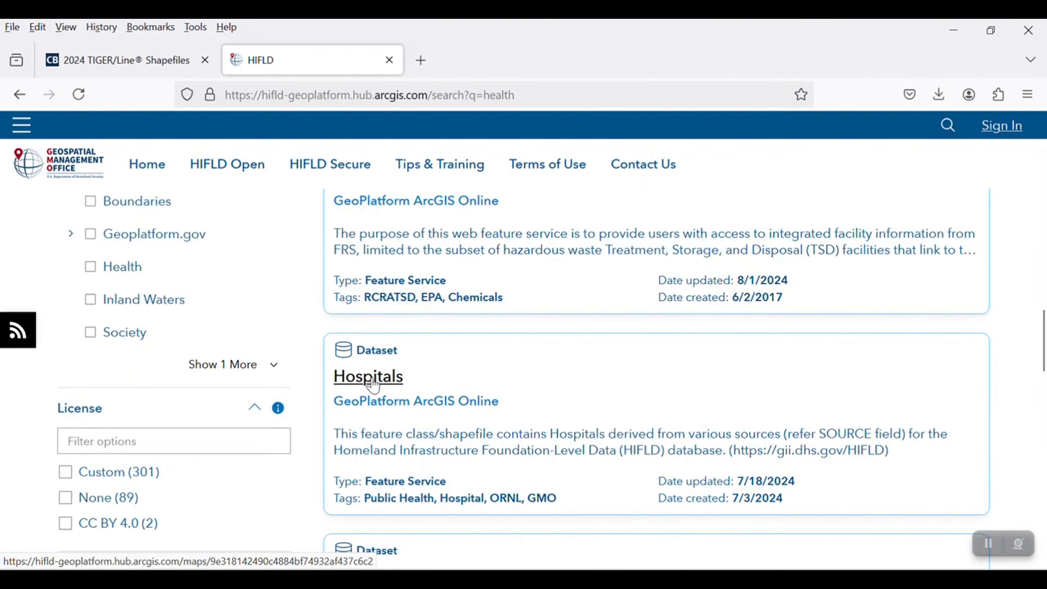
left_click(373, 385)
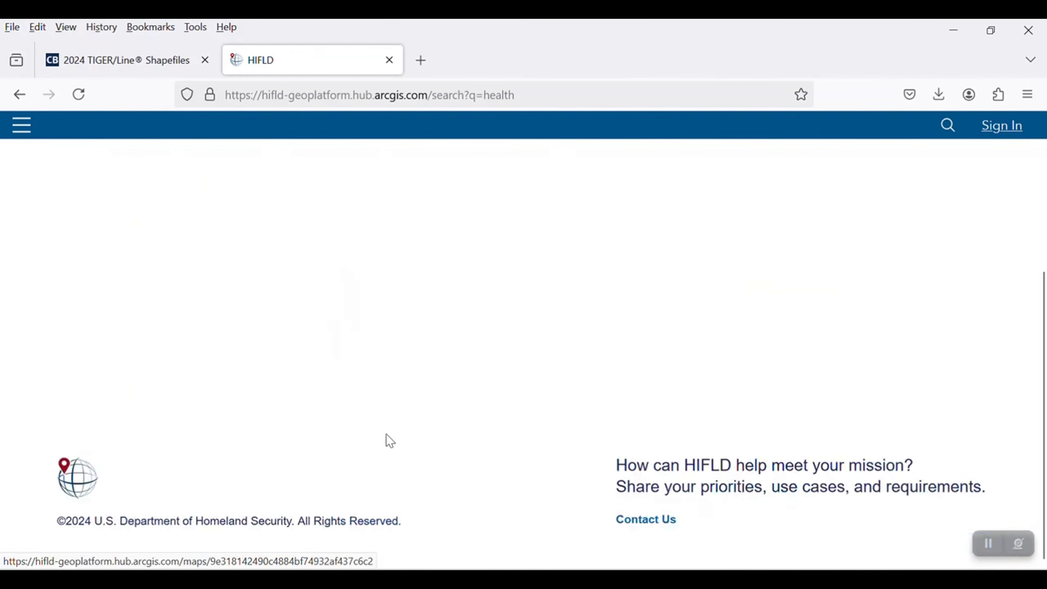
- Open the Hospitals feature layer from the dataset page and bring up its download options
scroll(168, 376, "down", 7)
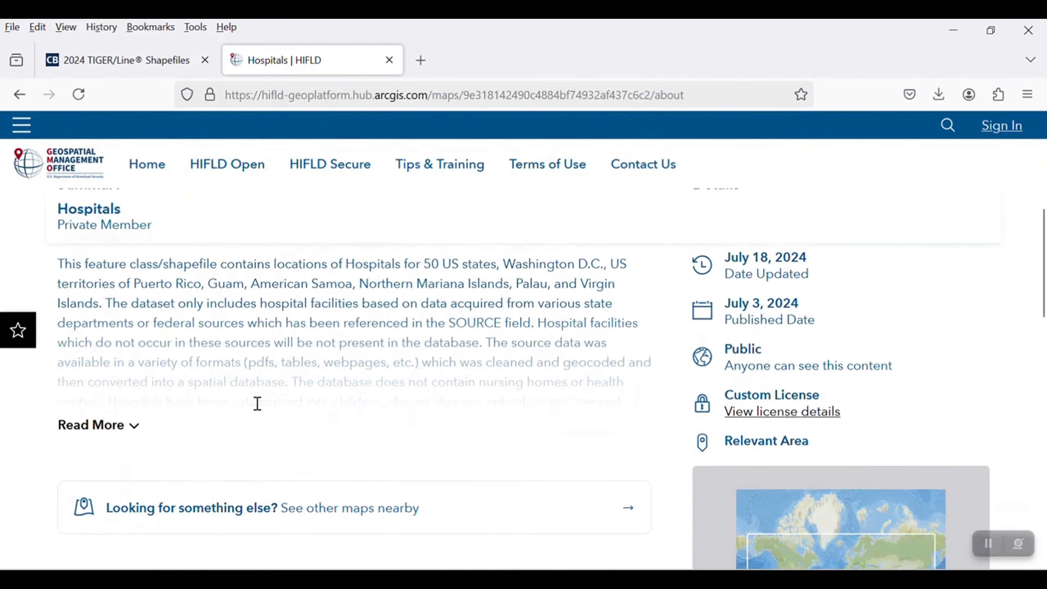
scroll(257, 403, "down", 15)
scroll(152, 334, "up", 4)
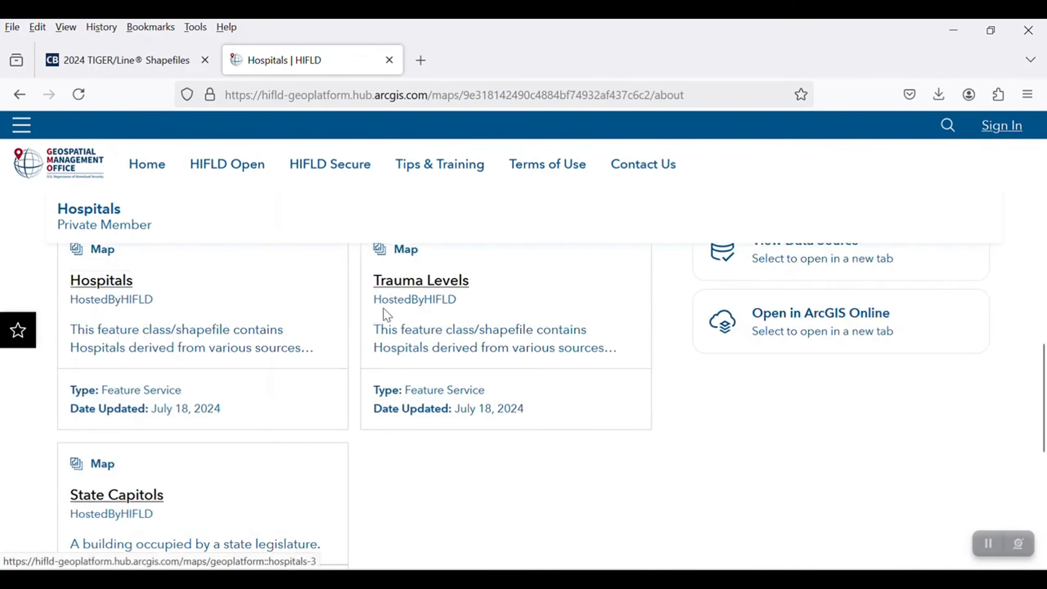
left_click(104, 281)
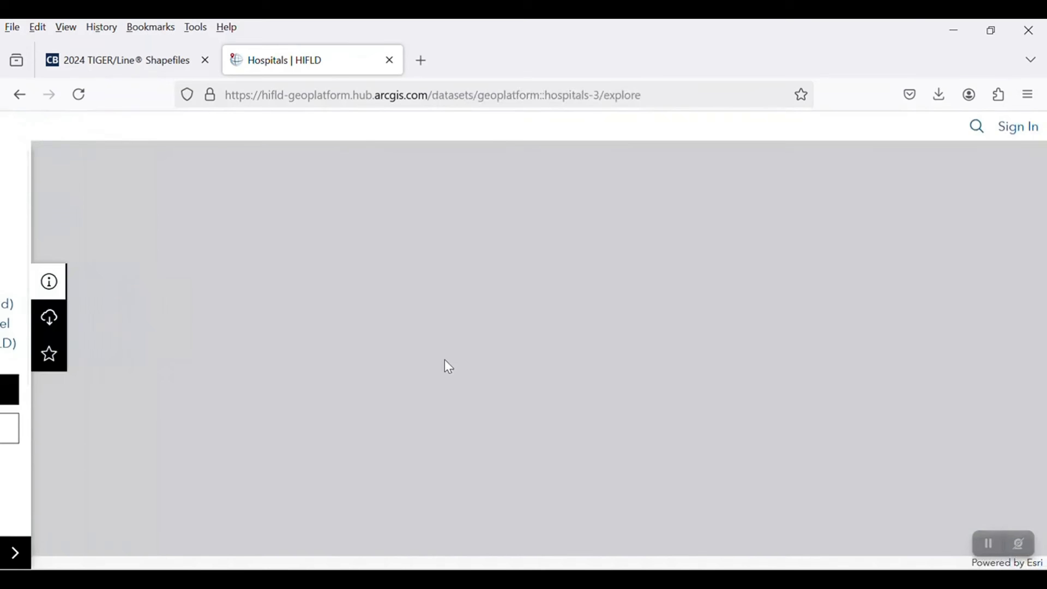
scroll(197, 470, "down", 5)
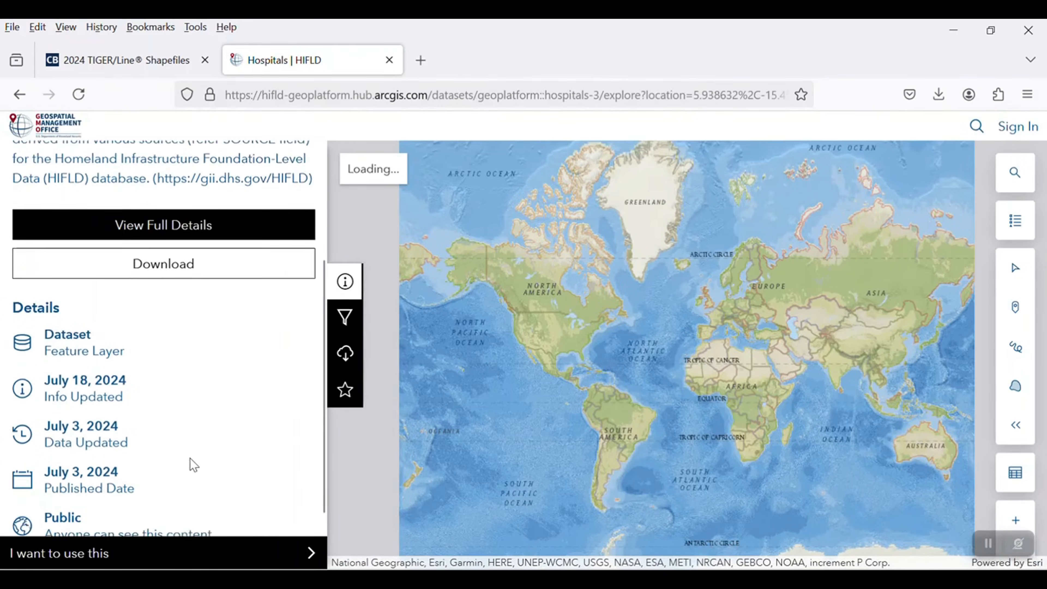
left_click(171, 243)
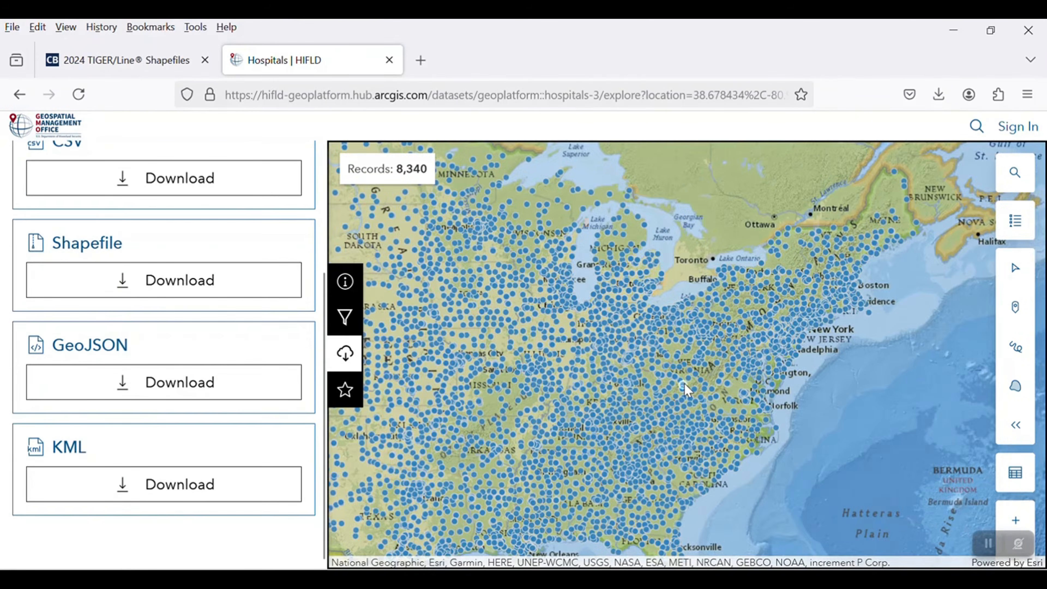
- Check the hospital points around South Carolina on the preview map, download the layer as a shapefile, and show Hospitals.zip in its folder
scroll(683, 384, "down", 3)
left_click_drag(716, 472, 639, 351)
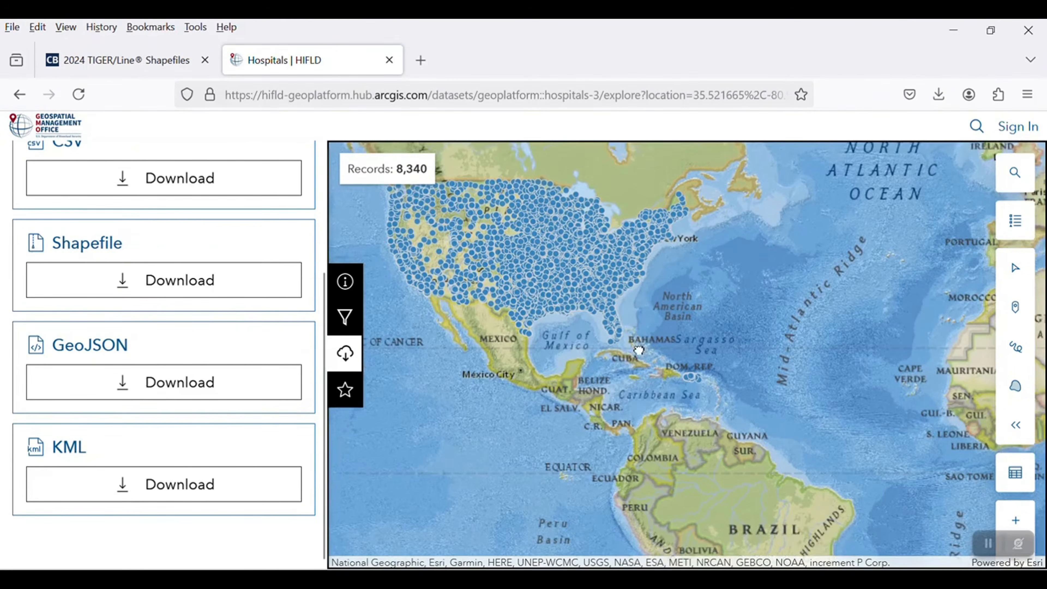
scroll(625, 329, "up", 4)
left_click_drag(618, 306, 812, 557)
left_click_drag(717, 334, 658, 549)
scroll(124, 350, "up", 4)
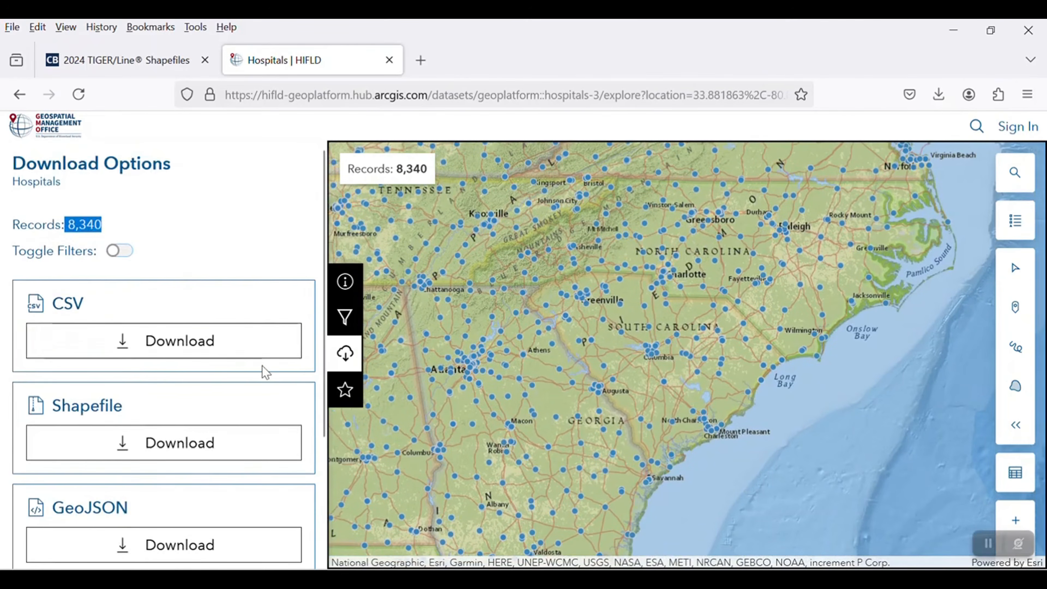
scroll(164, 339, "down", 3)
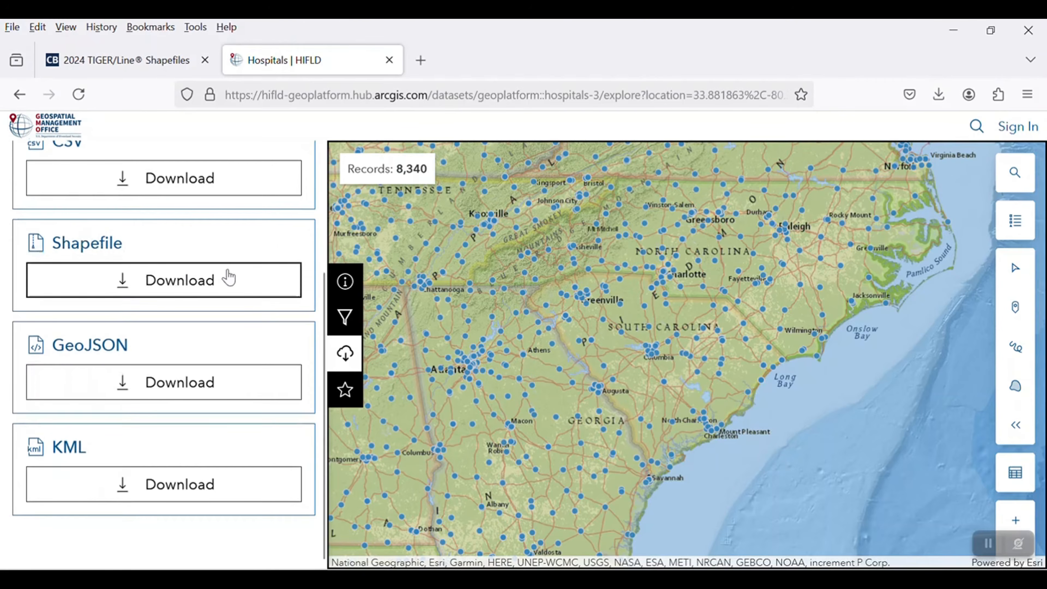
left_click(228, 278)
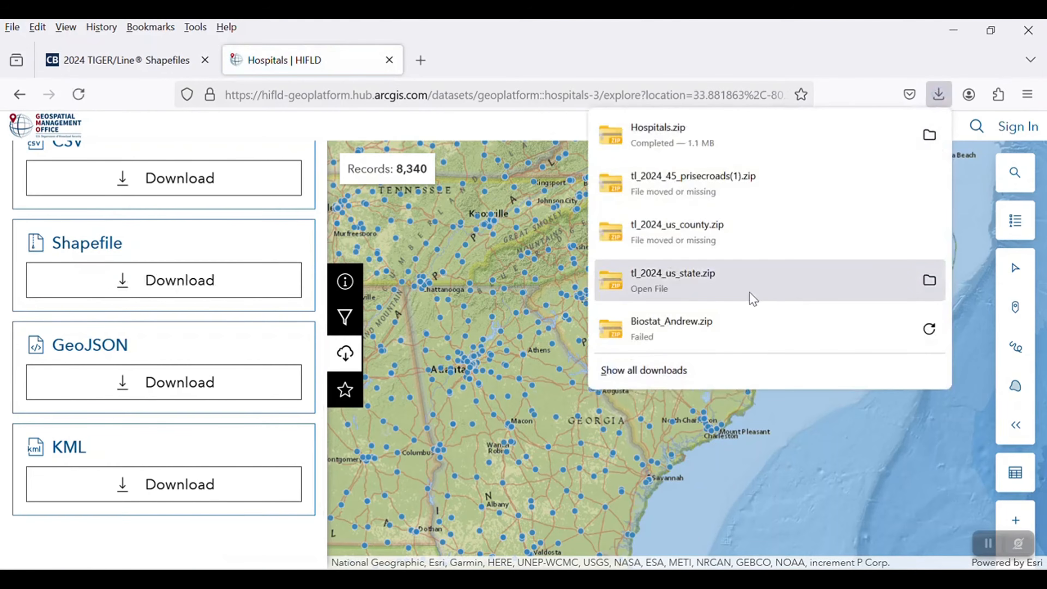
left_click(929, 135)
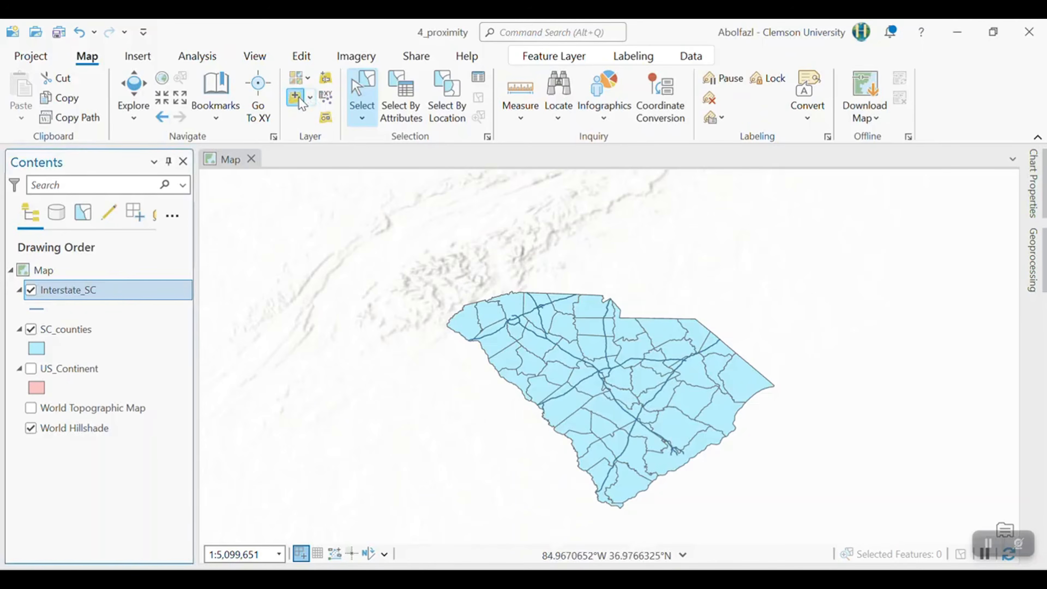
- Add the hospitals shapefile to the map from the Hospitals folder inside 4_Proxmity
left_click(295, 98)
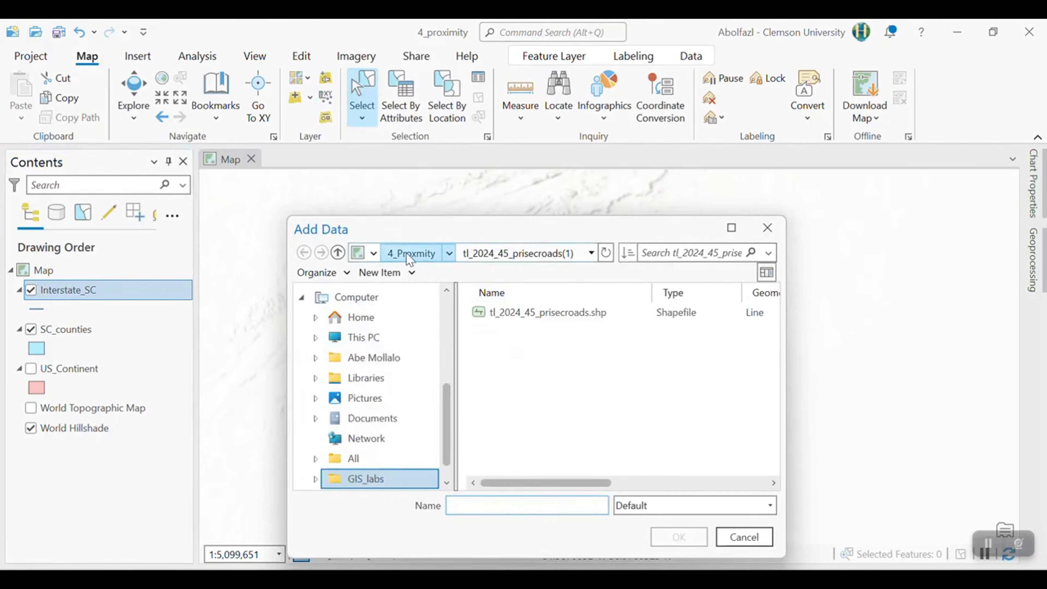
left_click(408, 253)
left_click(516, 335)
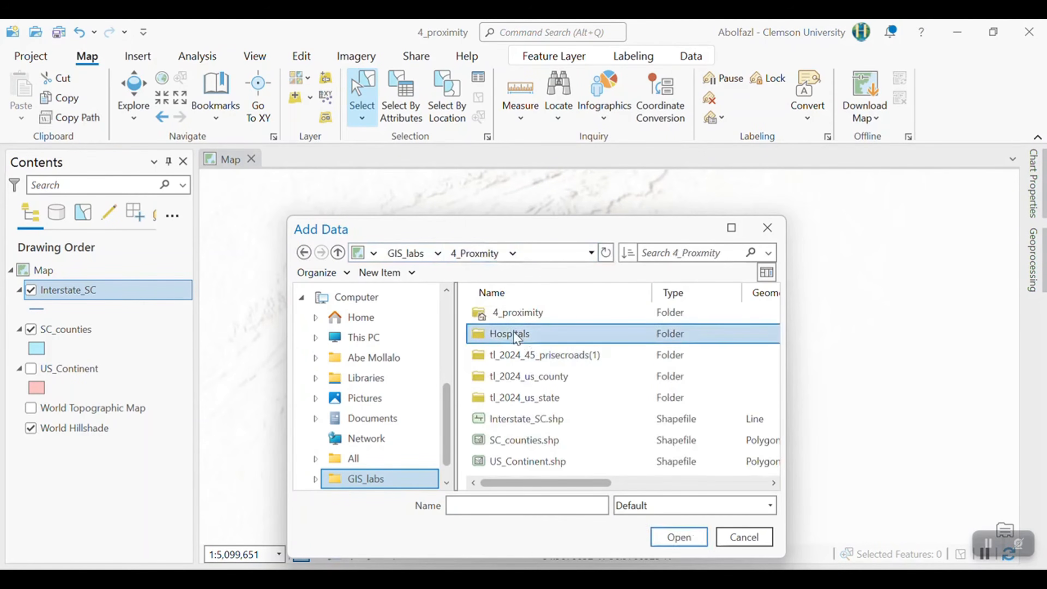
double_click(515, 335)
left_click(512, 313)
left_click(688, 537)
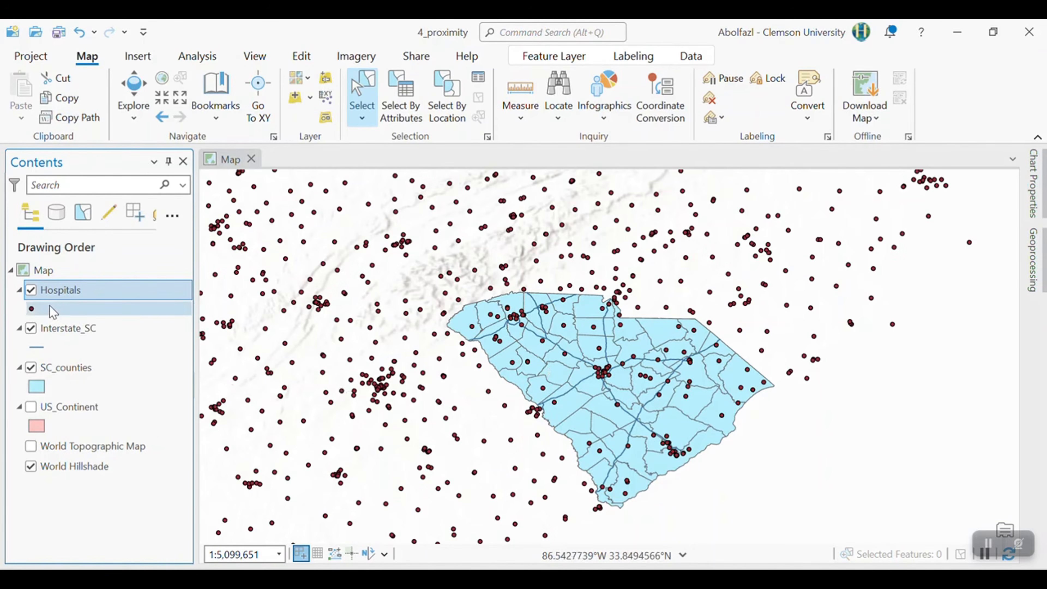
- Open the attribute table of the Hospitals layer and inspect its STATE field
right_click(59, 290)
left_click(108, 130)
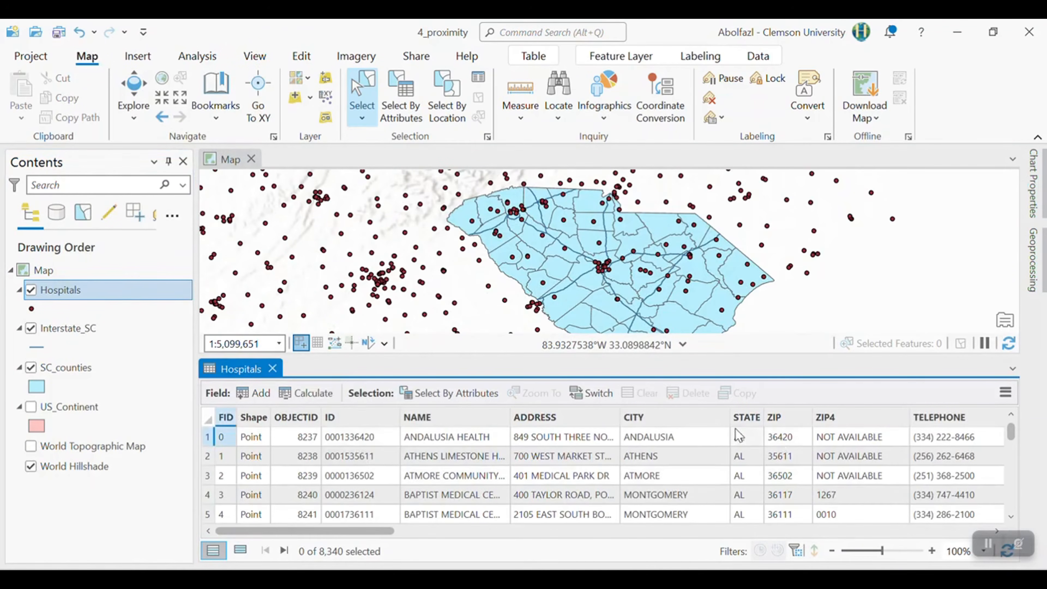
mouse_move(746, 428)
scroll(762, 477, "down", 10)
scroll(750, 454, "up", 10)
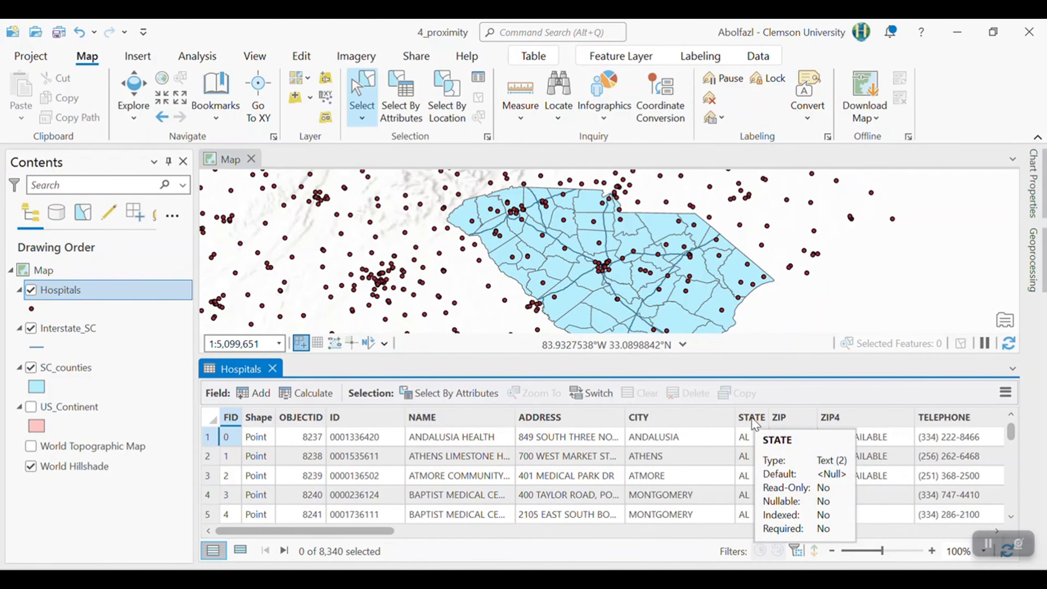
- Select the Hospitals features where STATE is equal to SC and check the selection on the map
left_click(402, 108)
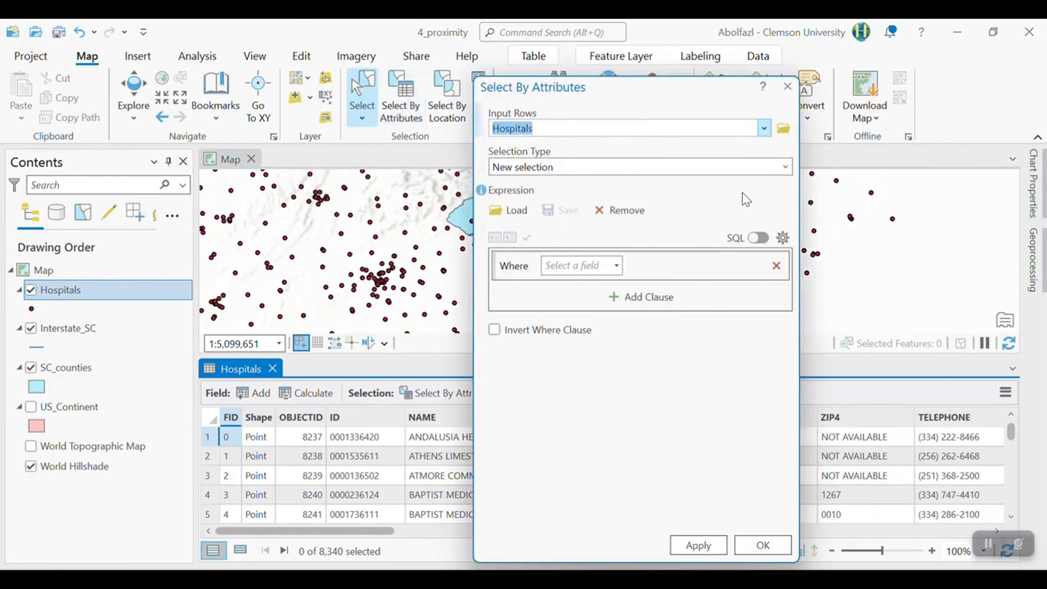
left_click(617, 266)
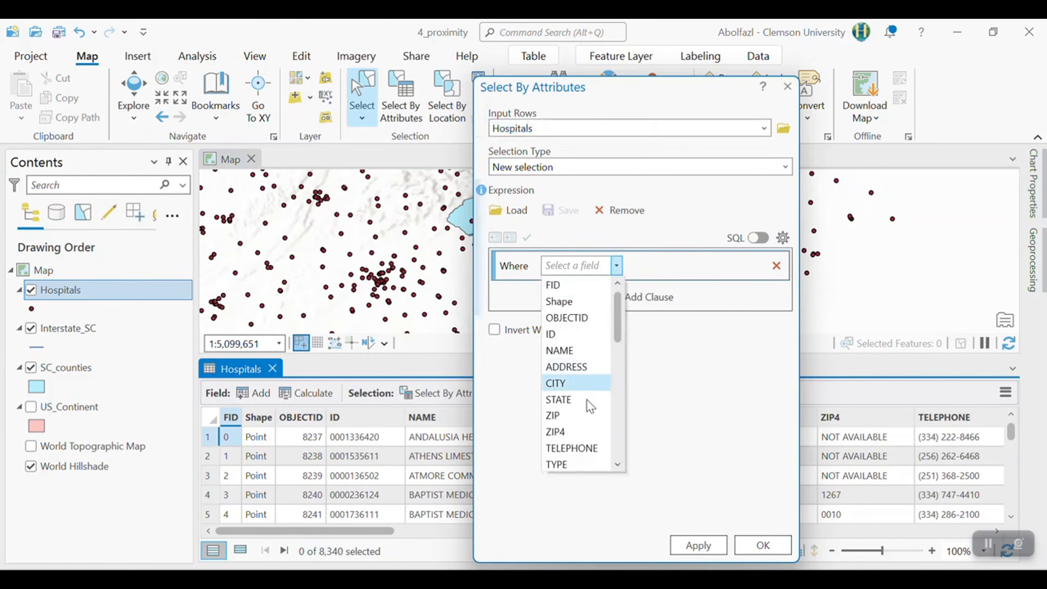
left_click(557, 404)
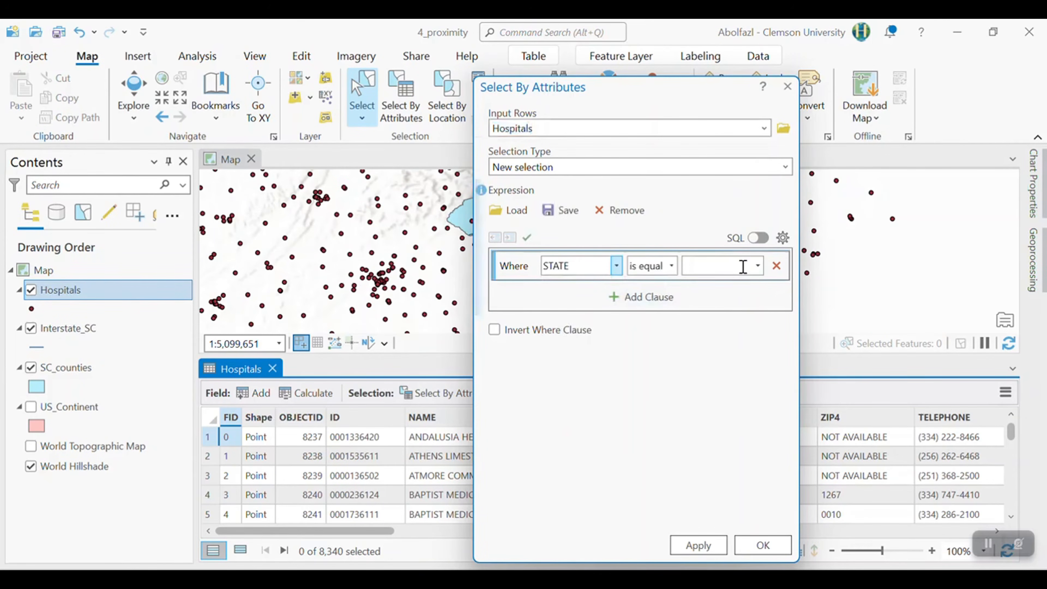
left_click(757, 265)
scroll(722, 371, "down", 5)
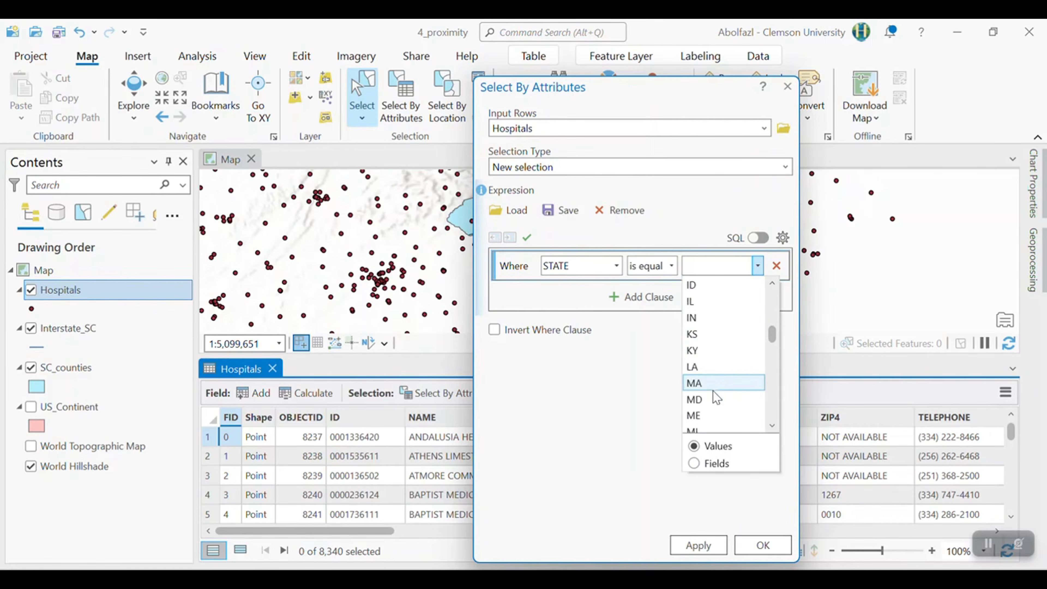
scroll(711, 355, "up", 1)
scroll(709, 345, "down", 4)
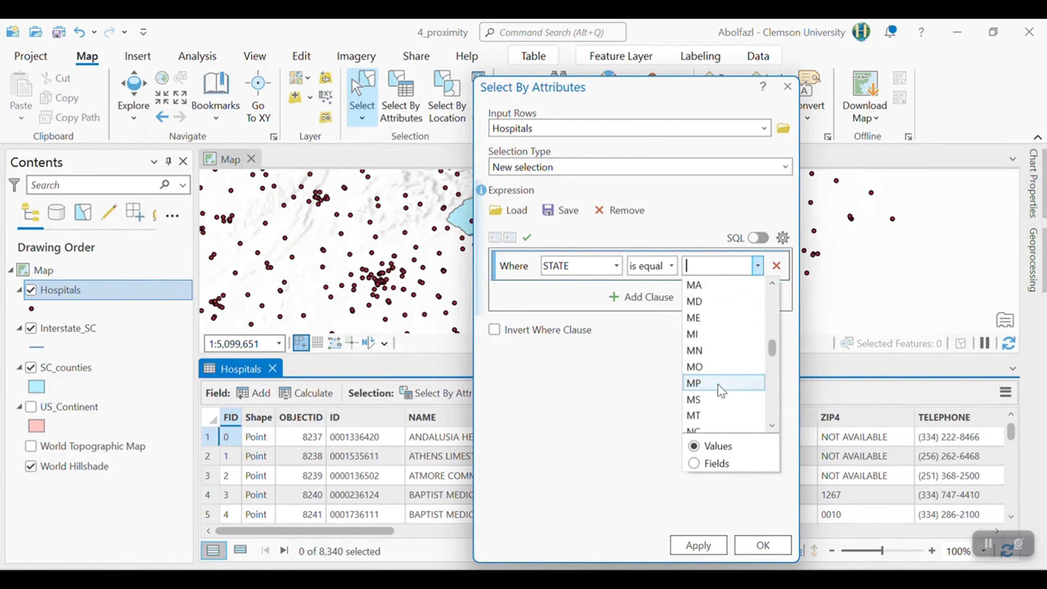
scroll(705, 385, "down", 4)
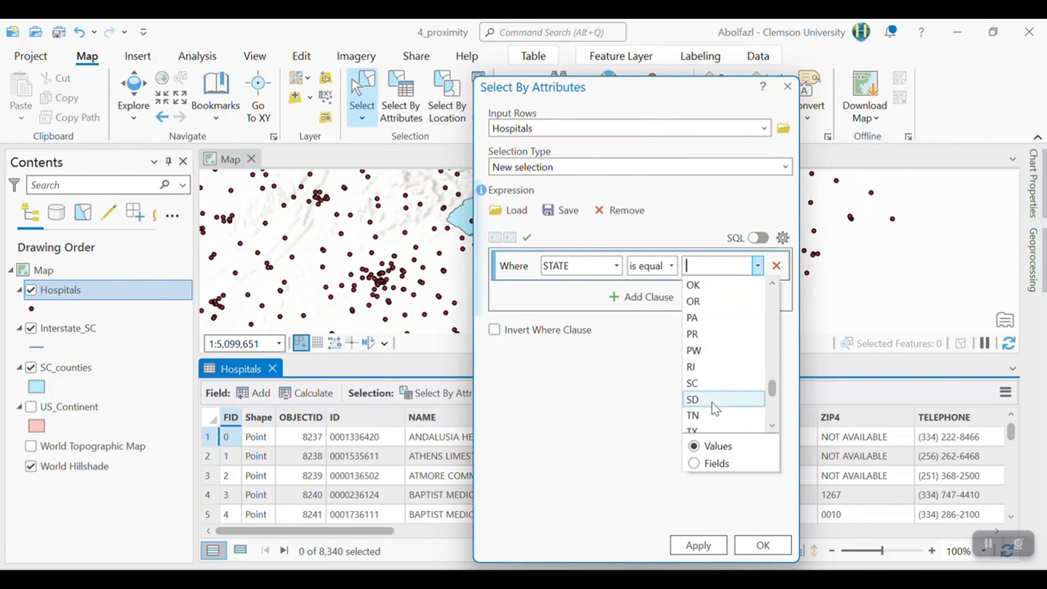
left_click(705, 383)
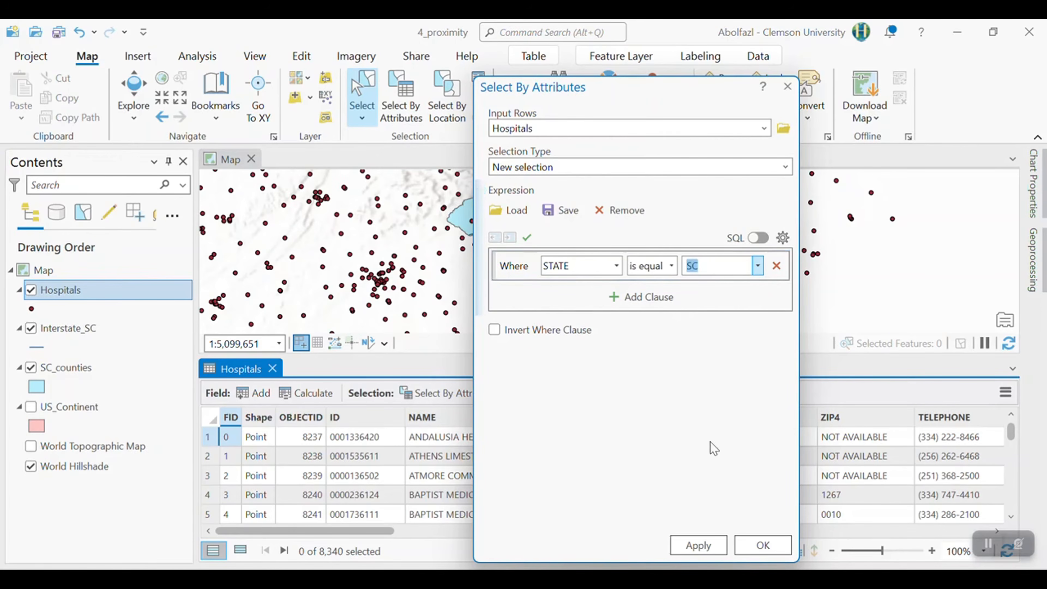
left_click(763, 546)
scroll(685, 256, "down", 1)
scroll(613, 305, "down", 1)
scroll(561, 237, "up", 1)
- Export the selected Hospitals features as Hospitals_SC.shp into the 4_Proxmity folder of GIS_labs
left_click(120, 290)
right_click(119, 288)
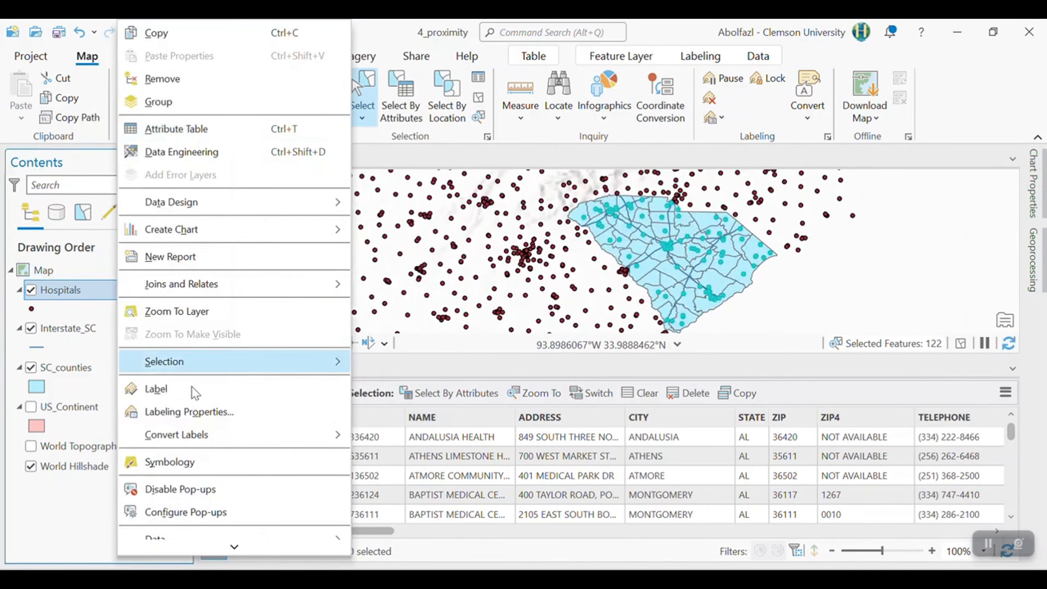
scroll(194, 458, "down", 3)
mouse_move(185, 436)
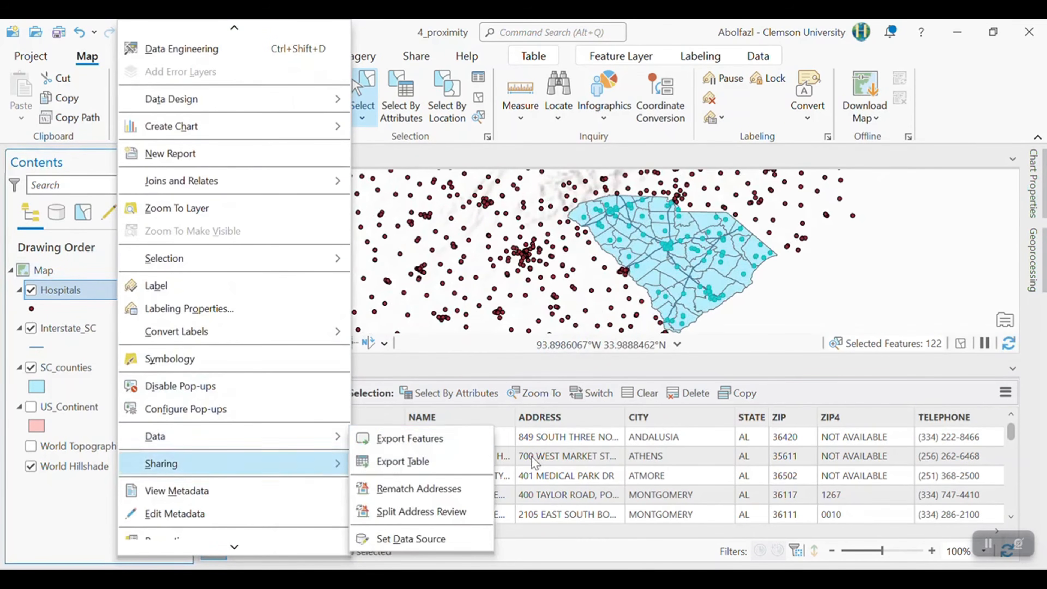
left_click(416, 438)
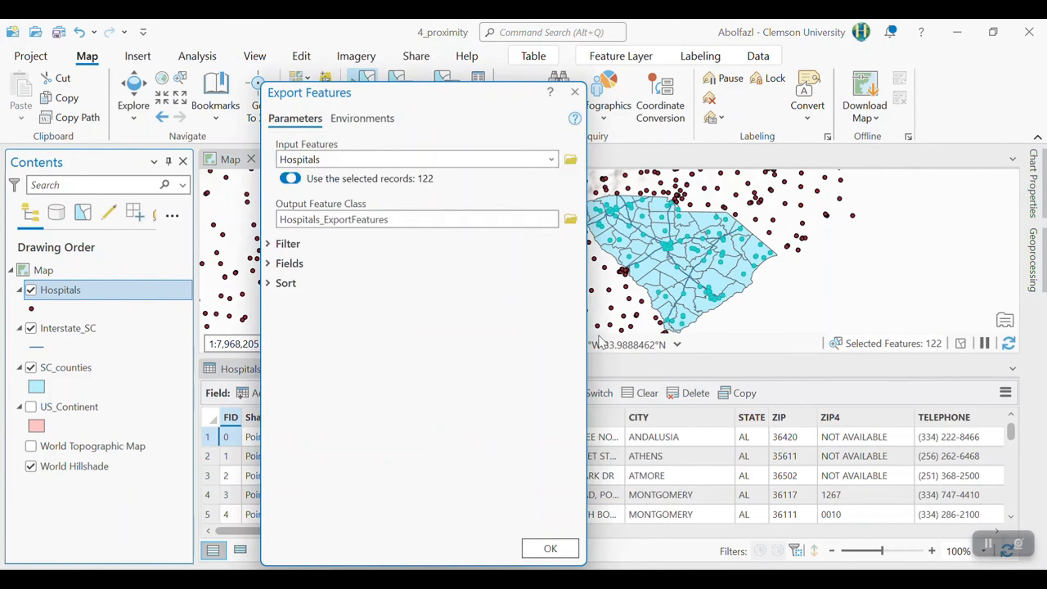
left_click(571, 220)
scroll(371, 415, "down", 2)
left_click(365, 421)
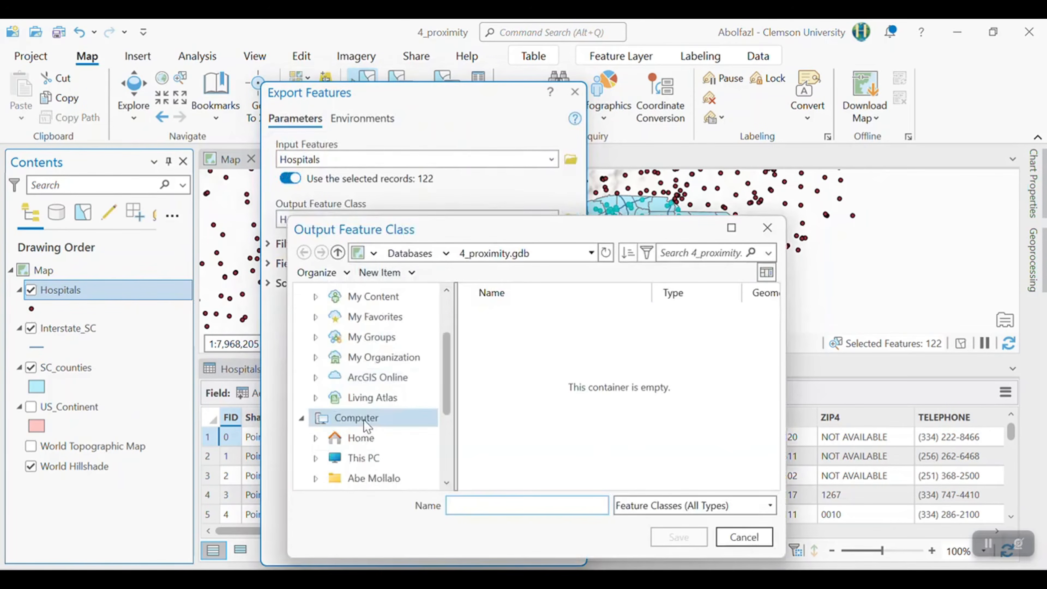
scroll(369, 417, "down", 3)
left_click(371, 459)
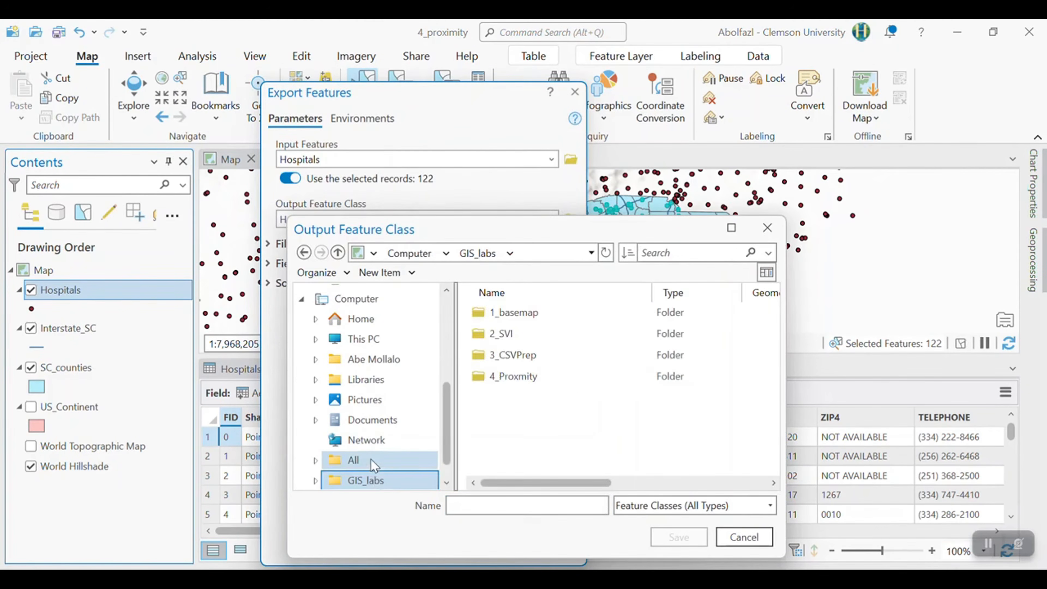
double_click(515, 375)
left_click(543, 504)
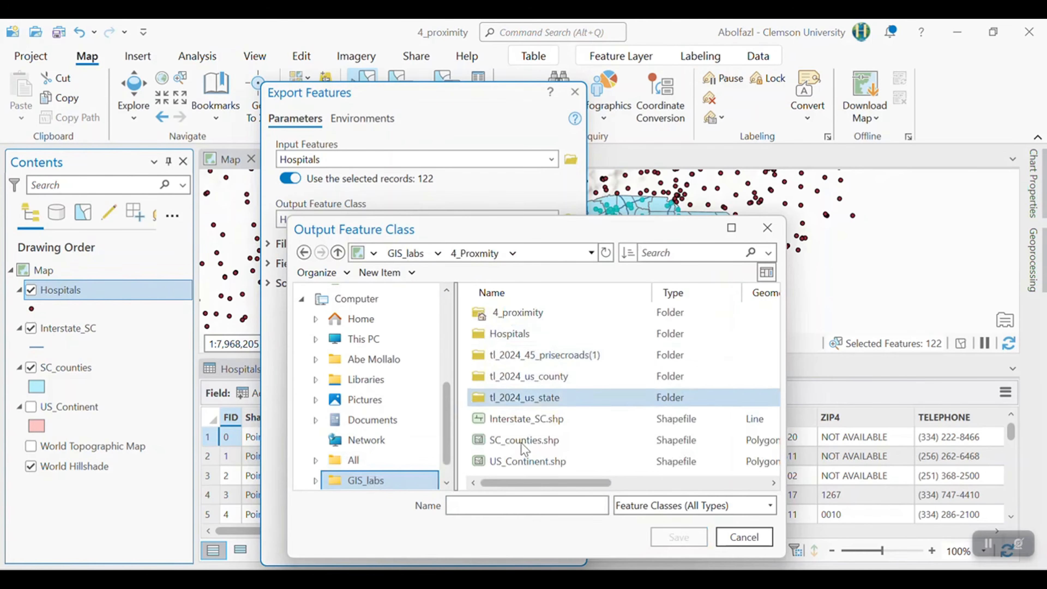
type("Hospitals_SC")
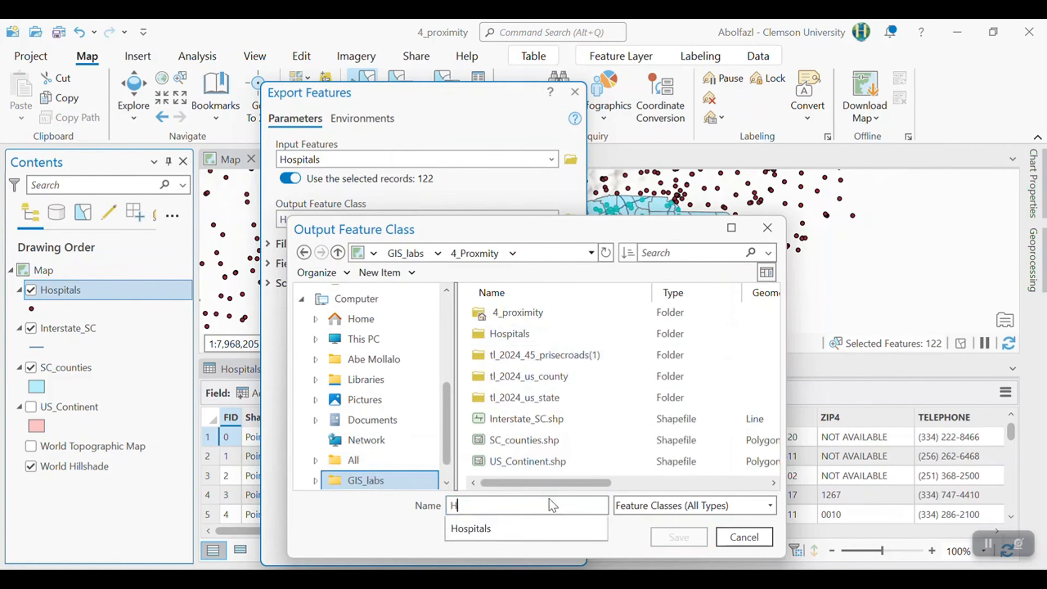
key("Return")
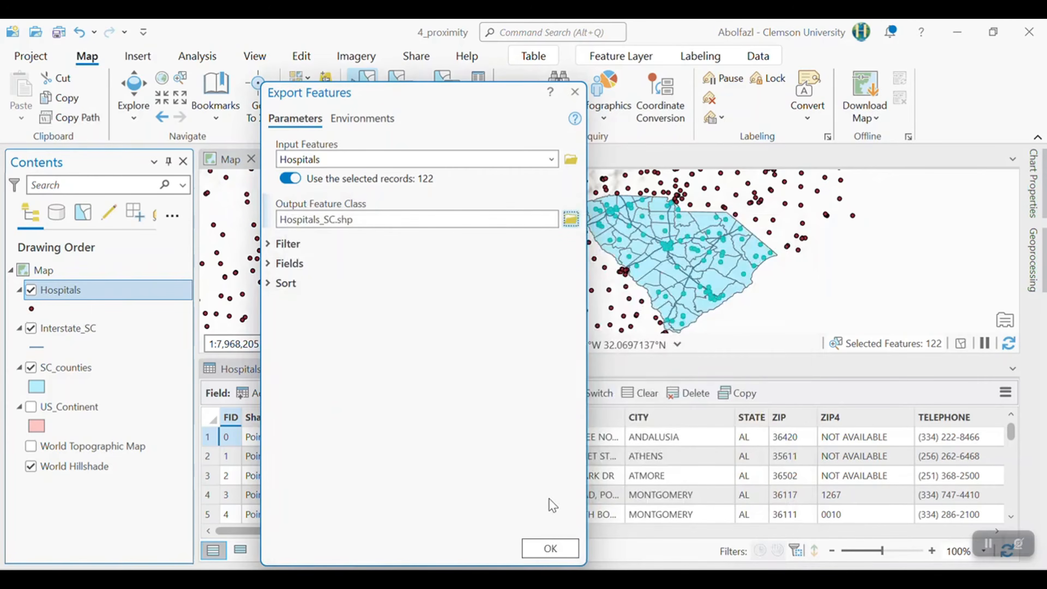
left_click(560, 550)
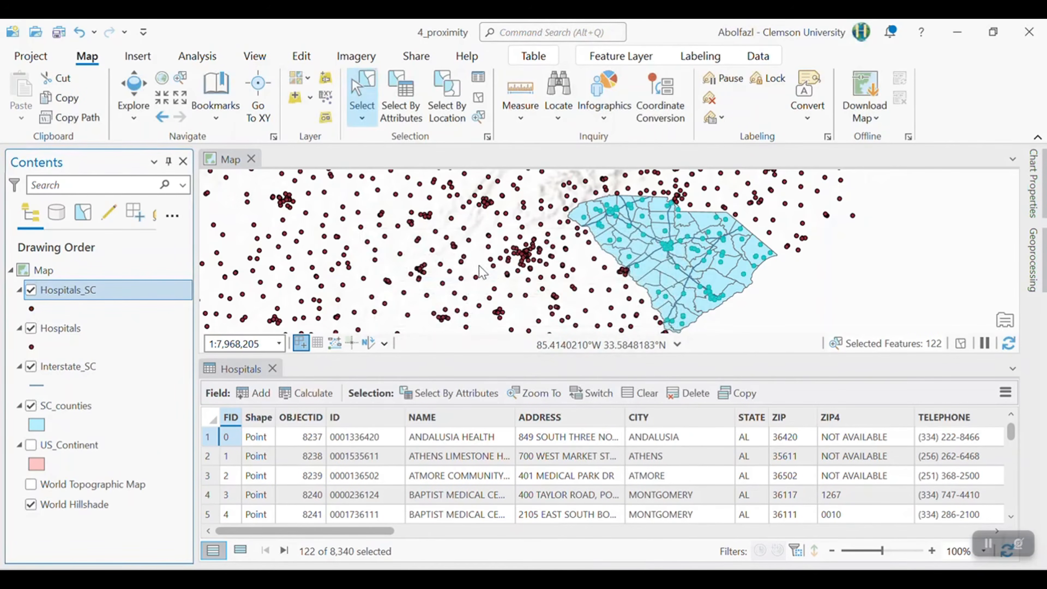
- Remove the nationwide Hospitals layer from the map and zoom to the extent of the SC_counties layer
right_click(74, 328)
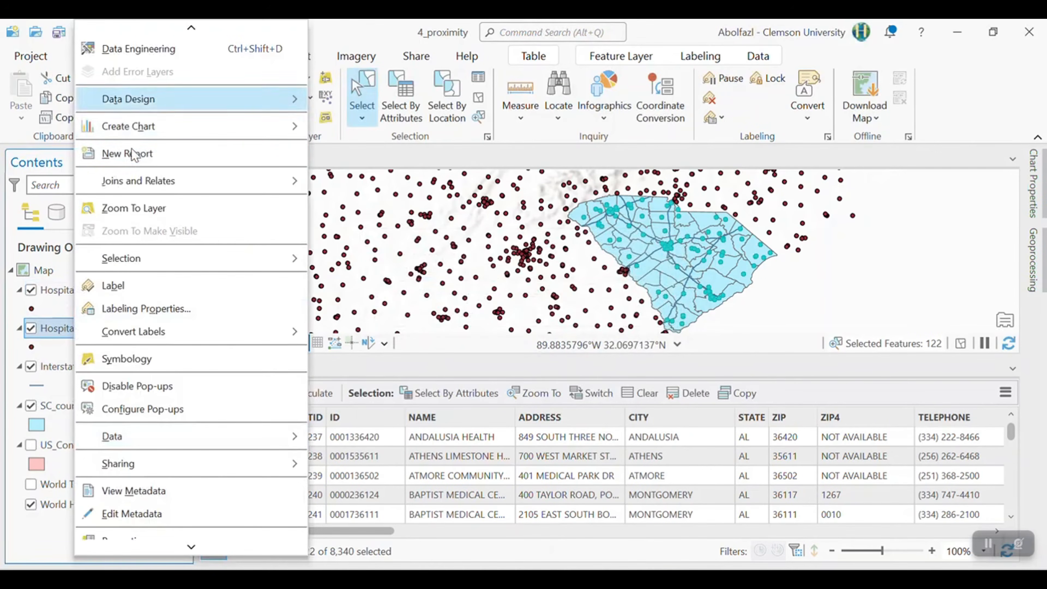
scroll(131, 130, "up", 3)
left_click(119, 80)
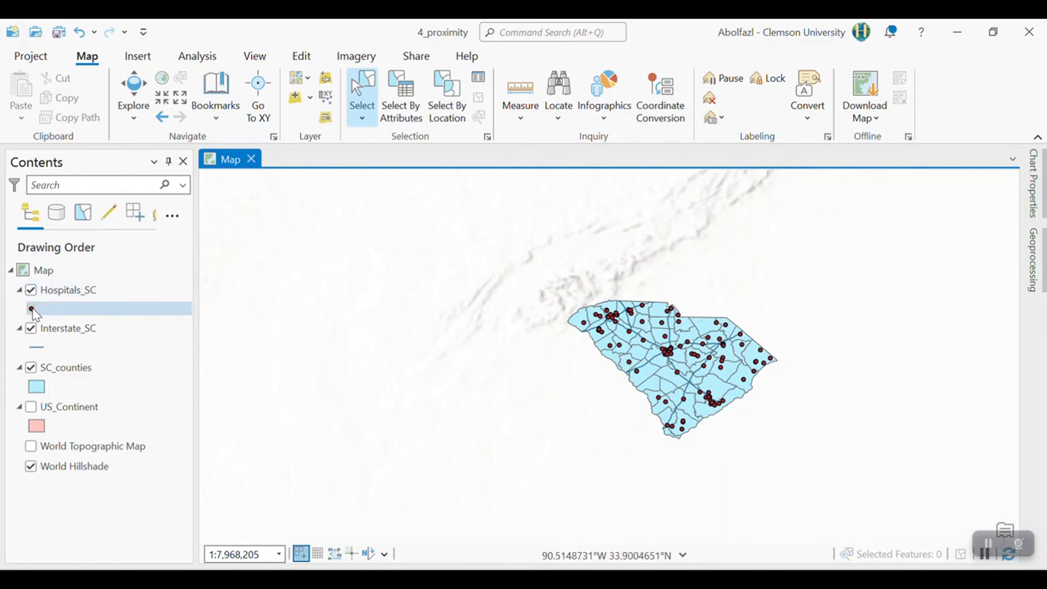
right_click(72, 367)
left_click(132, 311)
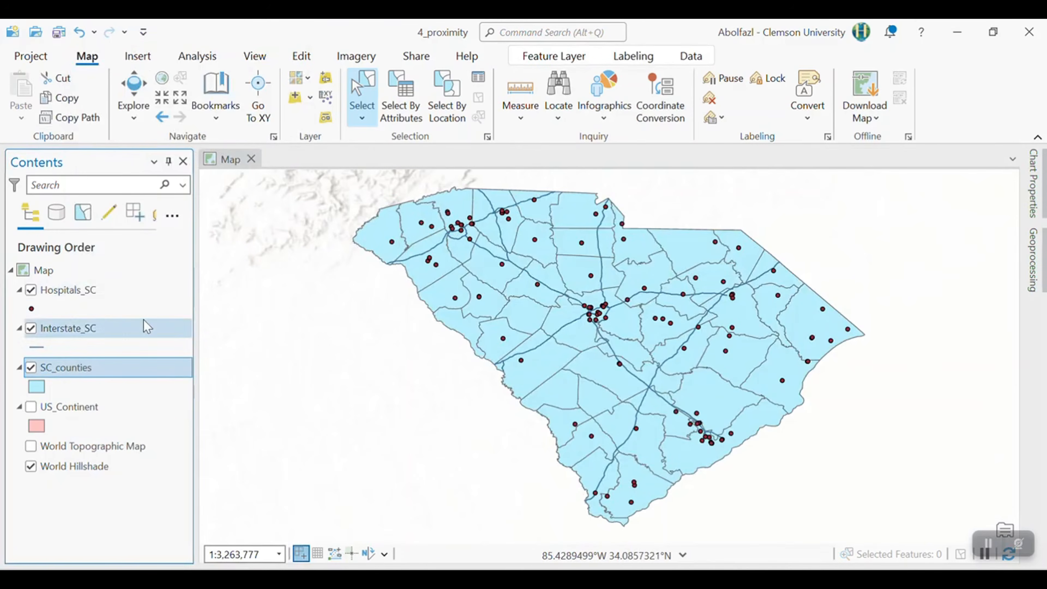
- Search the point symbol gallery for hospital and apply the medium-sized ArcGIS 2D Hospital symbol to the Hospitals_SC layer
left_click(29, 314)
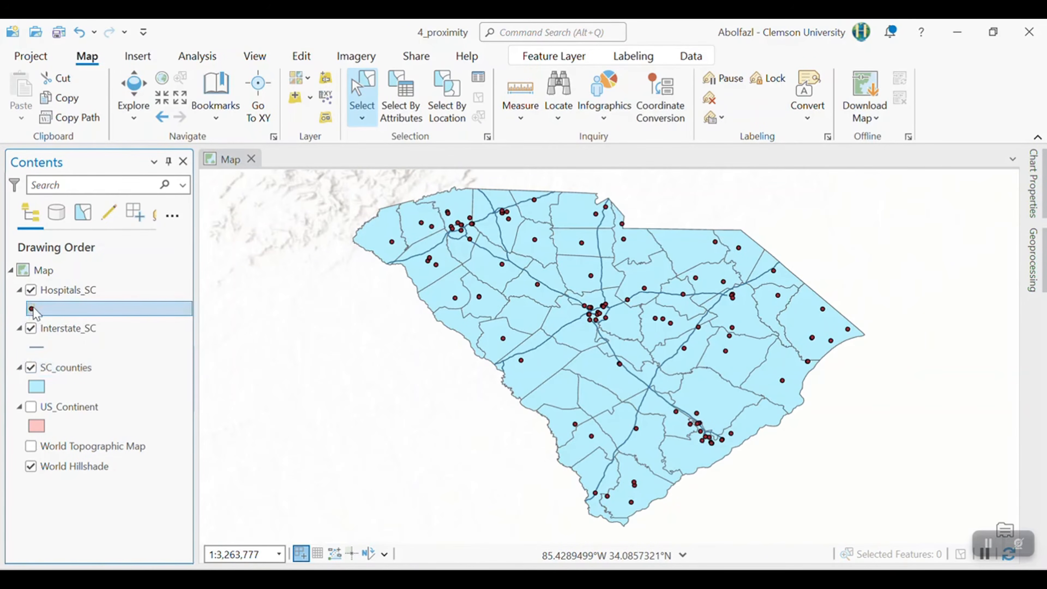
left_click(32, 309)
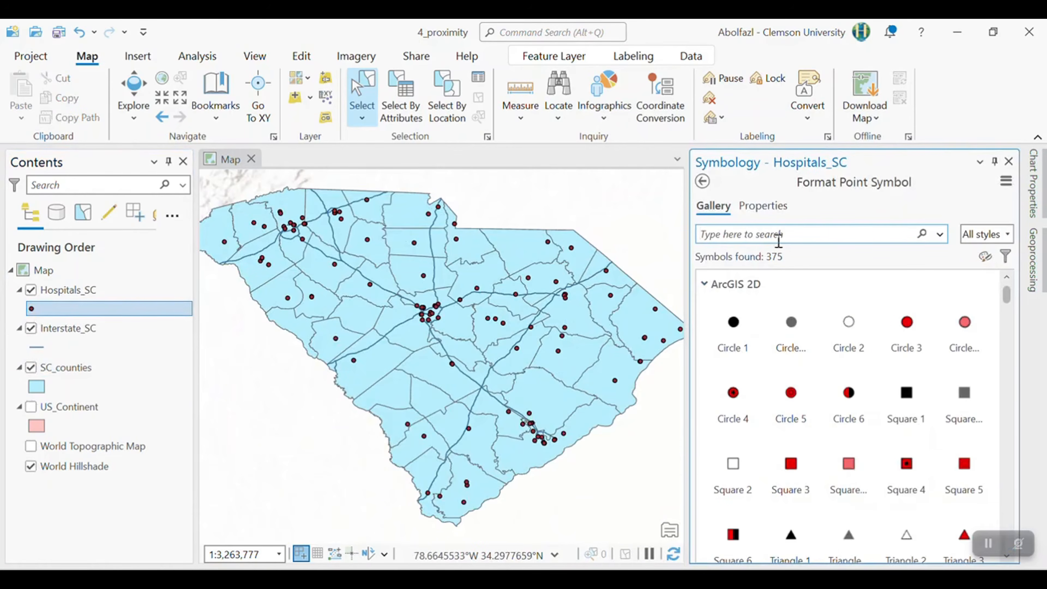
type("hospital")
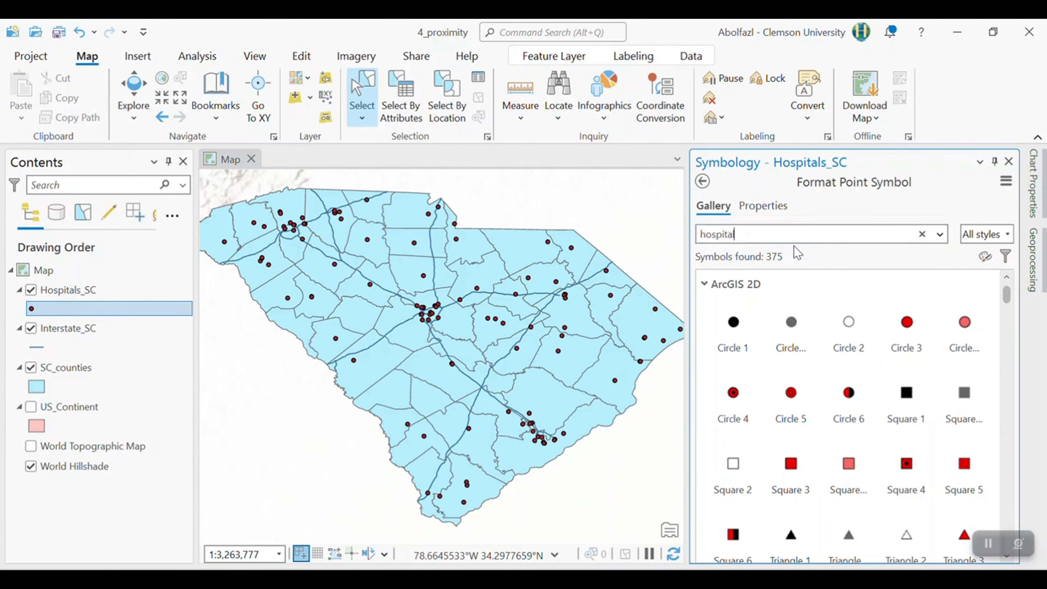
key("Return")
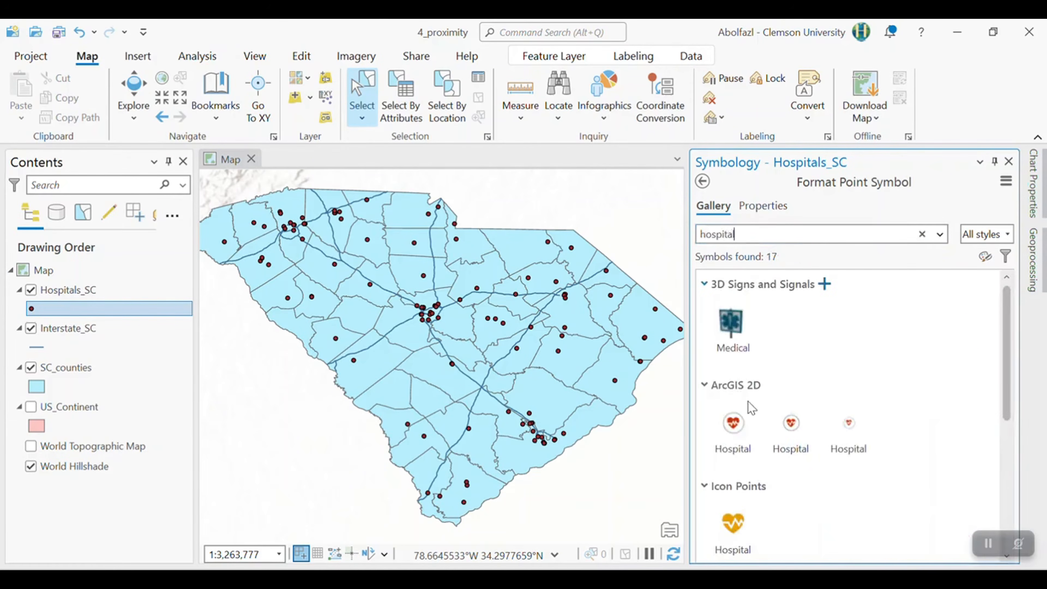
left_click(791, 431)
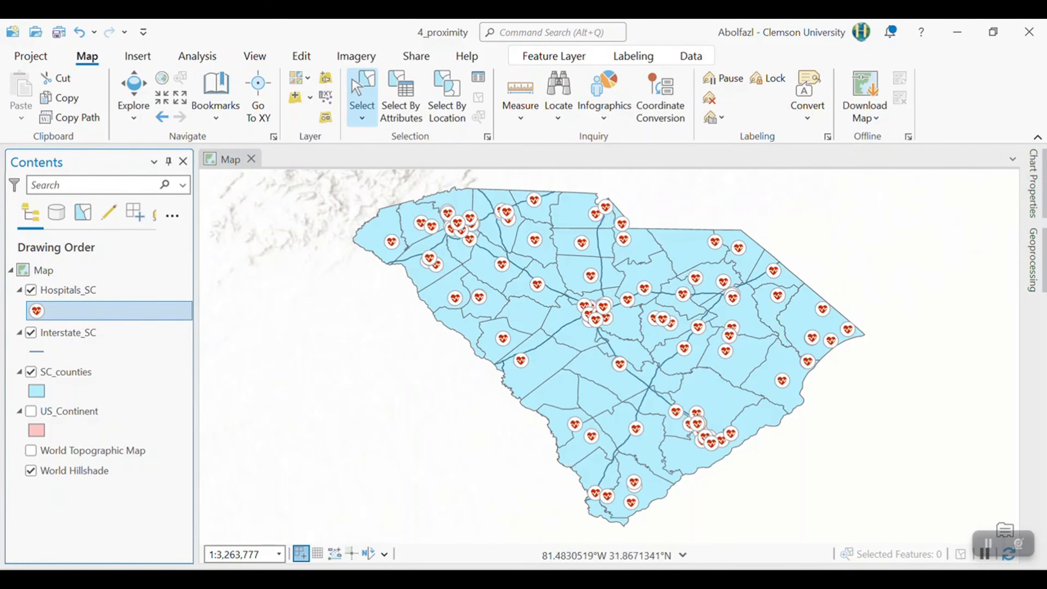
- Switch to the browser, download the EPA Superfund Enterprise Management System (SEMS) Sites shapefile from HIFLD, and add FRS_INTERESTS_SEMS.shp to the ArcGIS Pro map
key("alt+Tab")
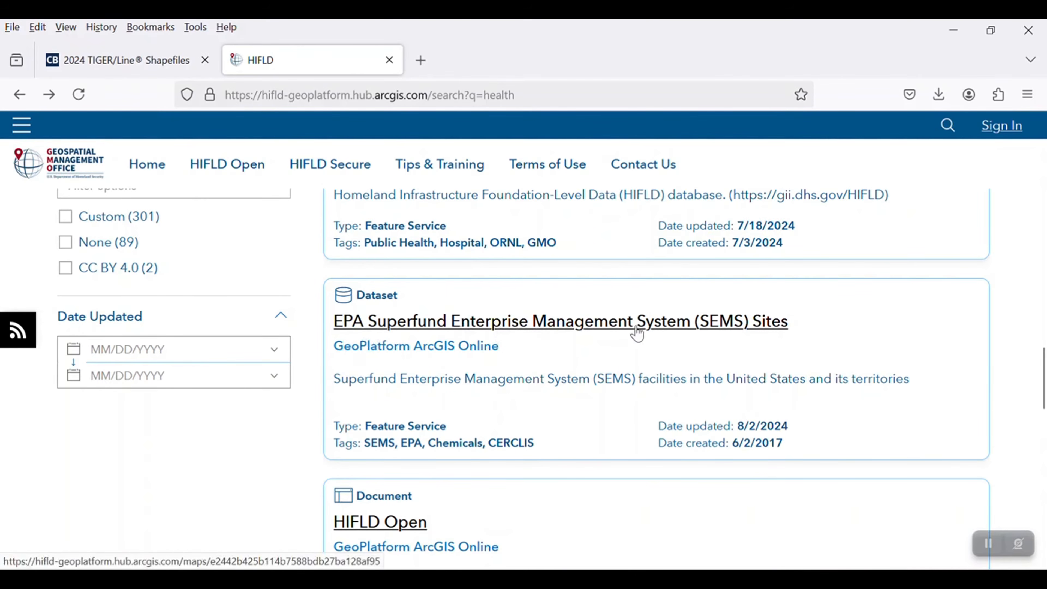
left_click(448, 330)
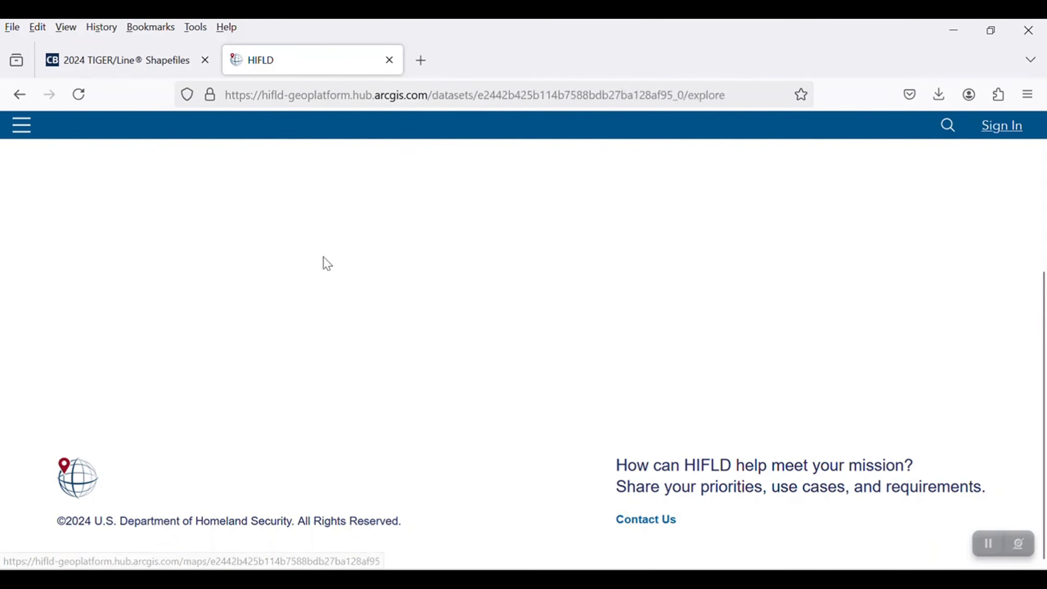
scroll(161, 431, "down", 2)
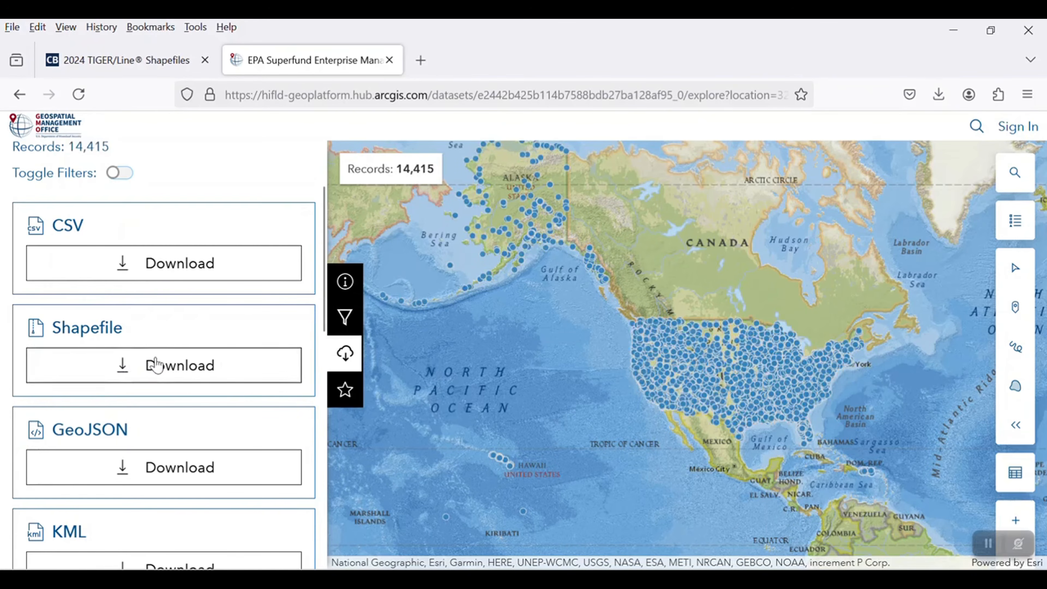
left_click(179, 377)
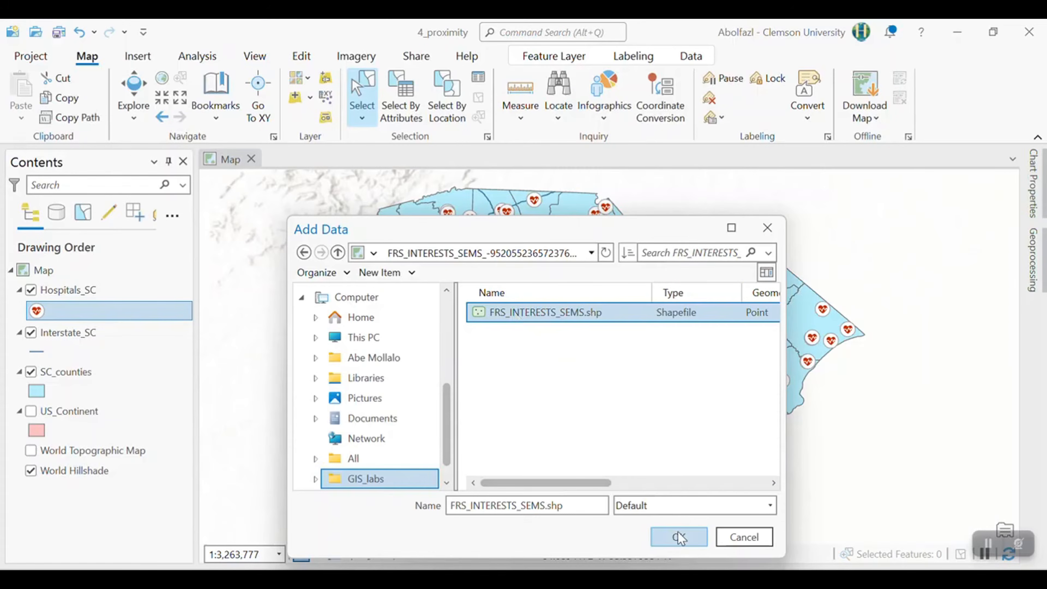
left_click(675, 535)
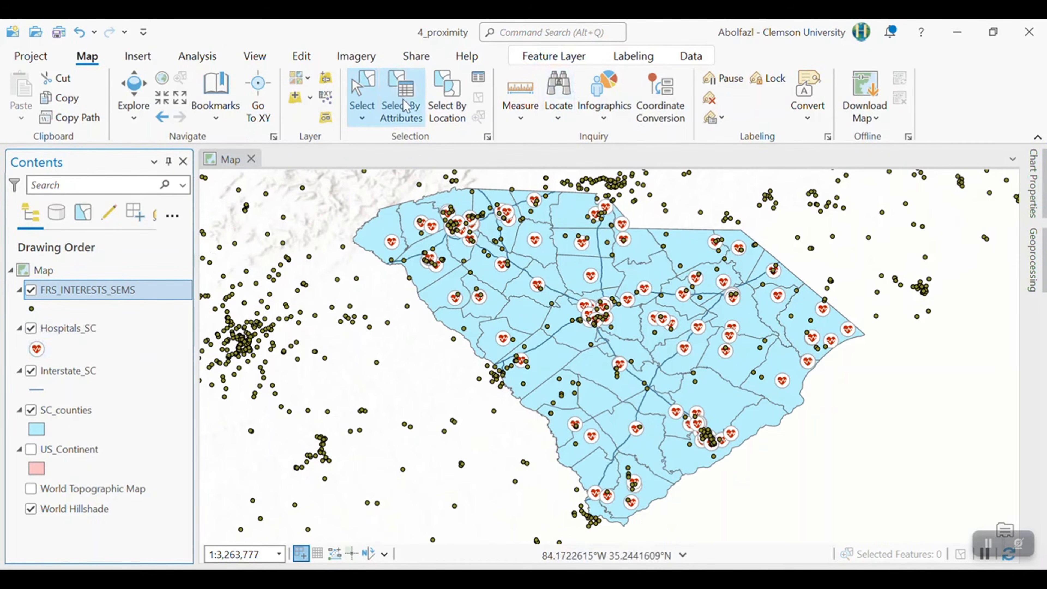
- Select by attributes the FRS_INTERESTS_SEMS features where STATE_CODE is equal to SC
left_click(406, 116)
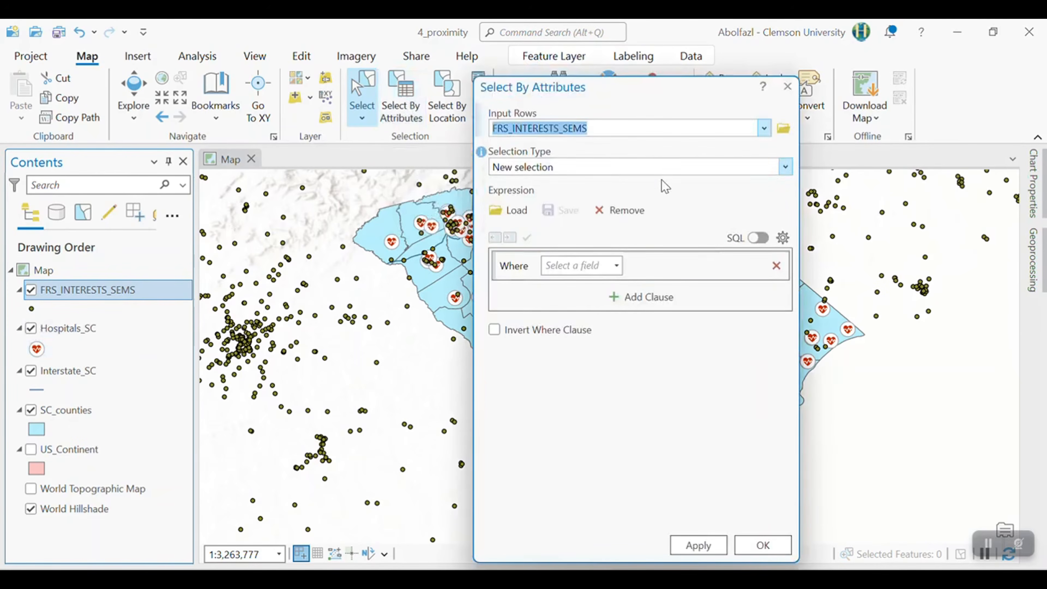
left_click(617, 265)
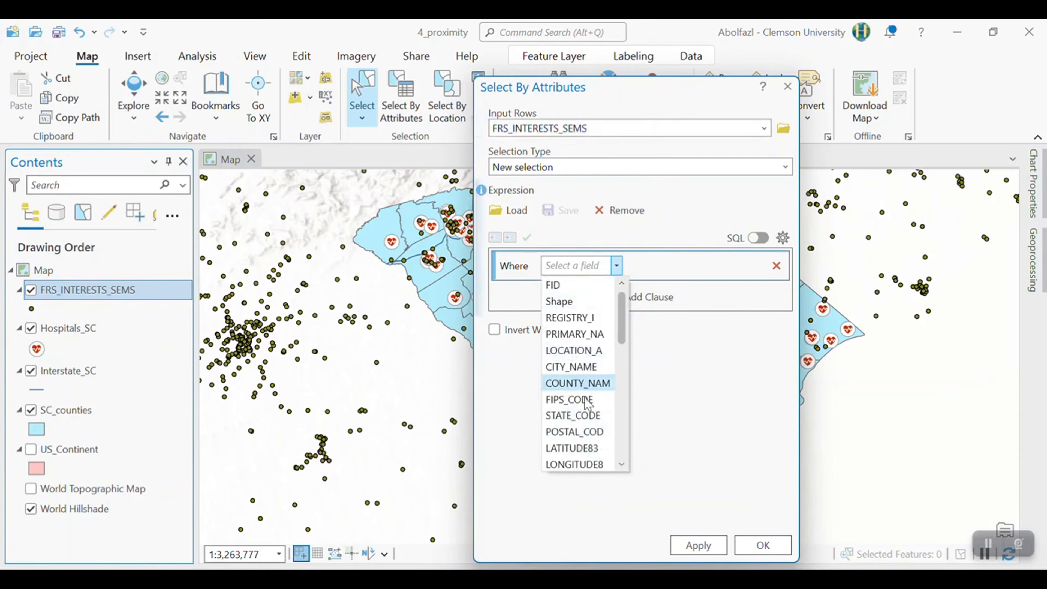
scroll(593, 438, "down", 4)
scroll(592, 435, "up", 4)
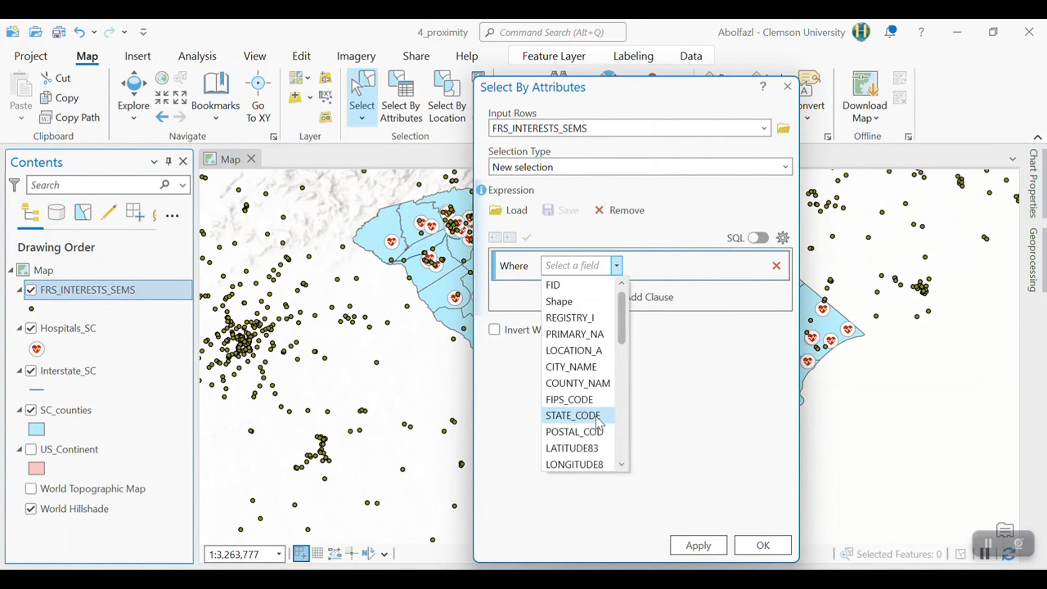
left_click(597, 416)
left_click(759, 267)
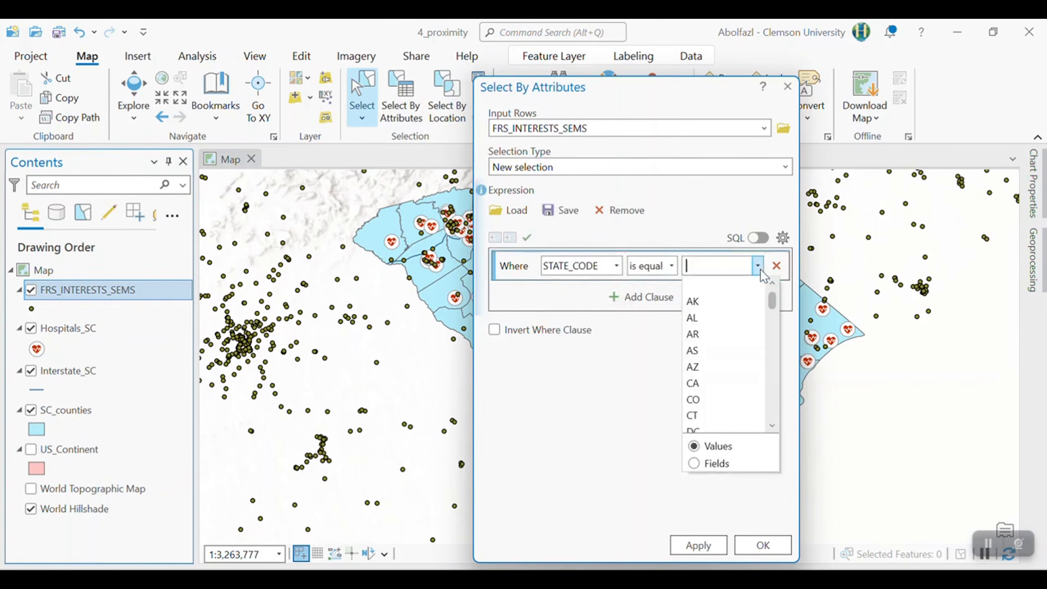
scroll(727, 402, "down", 6)
scroll(712, 421, "down", 6)
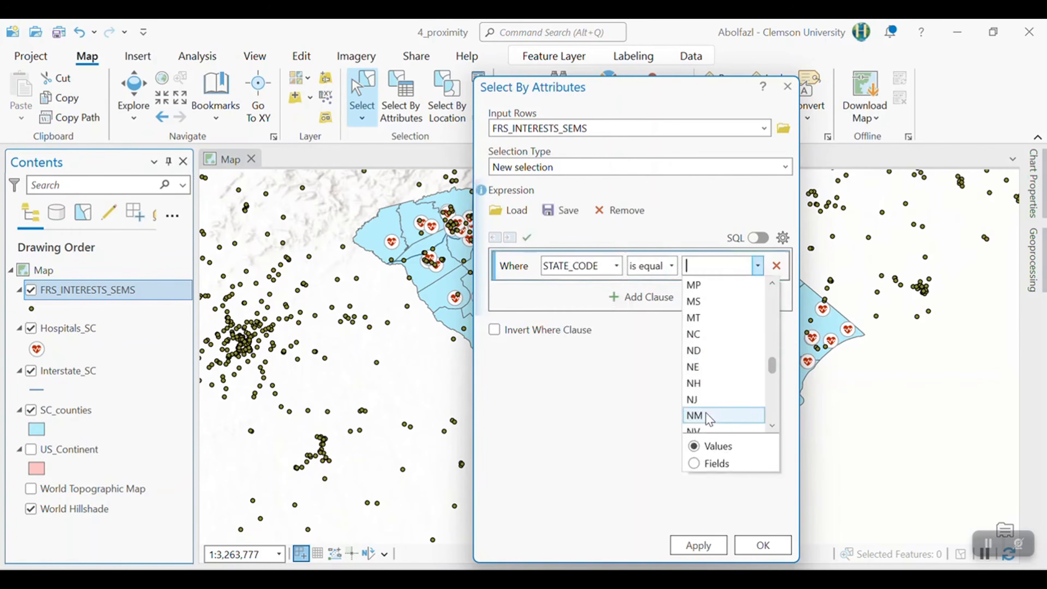
scroll(705, 388, "down", 1)
left_click(697, 366)
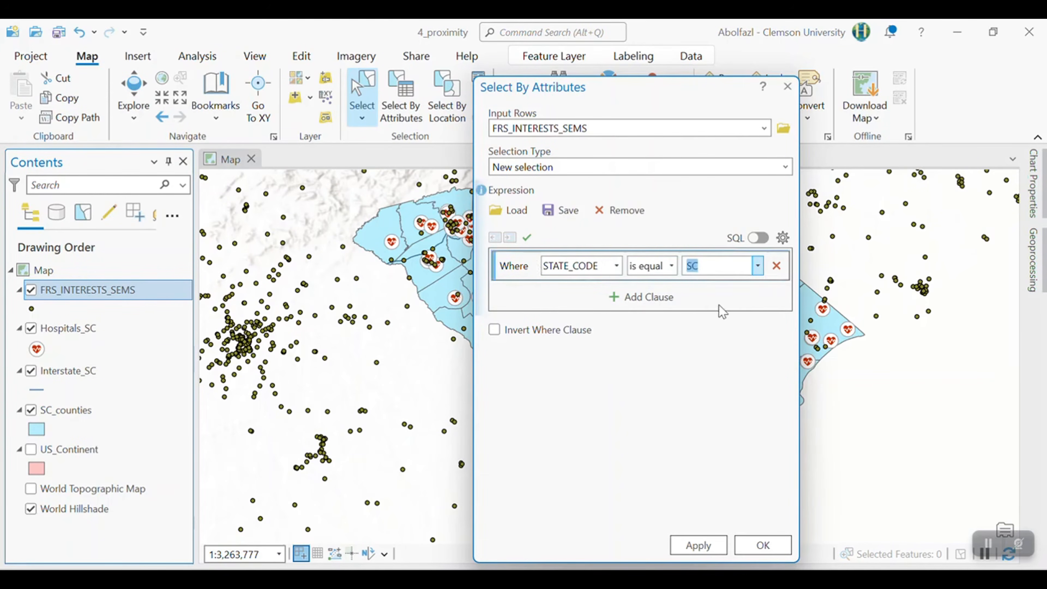
left_click(752, 549)
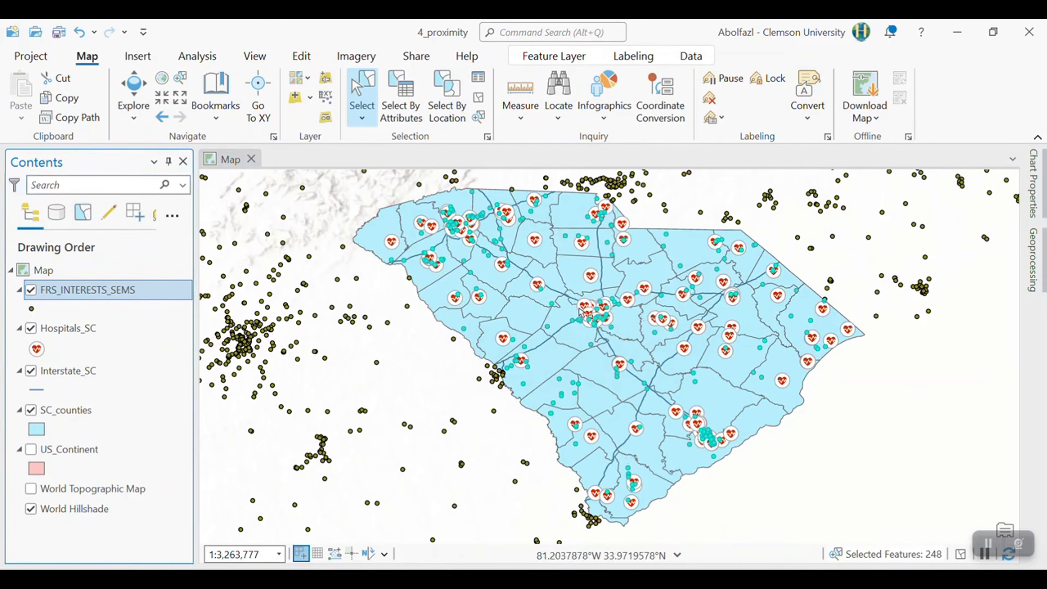
- Open the attribute table of the FRS_INTERESTS_SEMS layer and examine its fields across to ACTIVE_STA
right_click(121, 299)
scroll(177, 350, "down", 3)
mouse_move(183, 443)
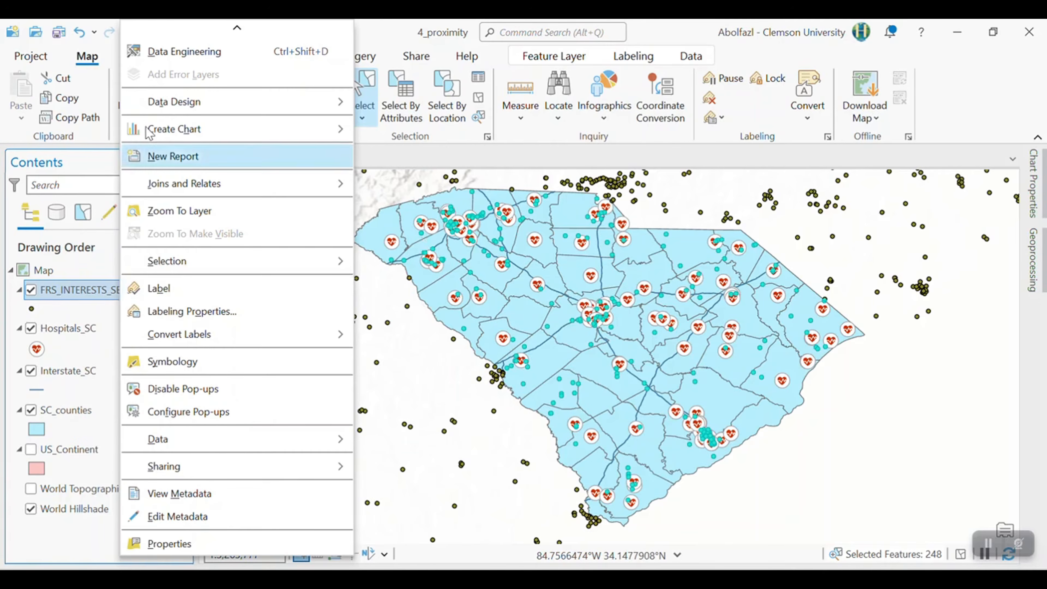
scroll(202, 157, "up", 3)
left_click(209, 139)
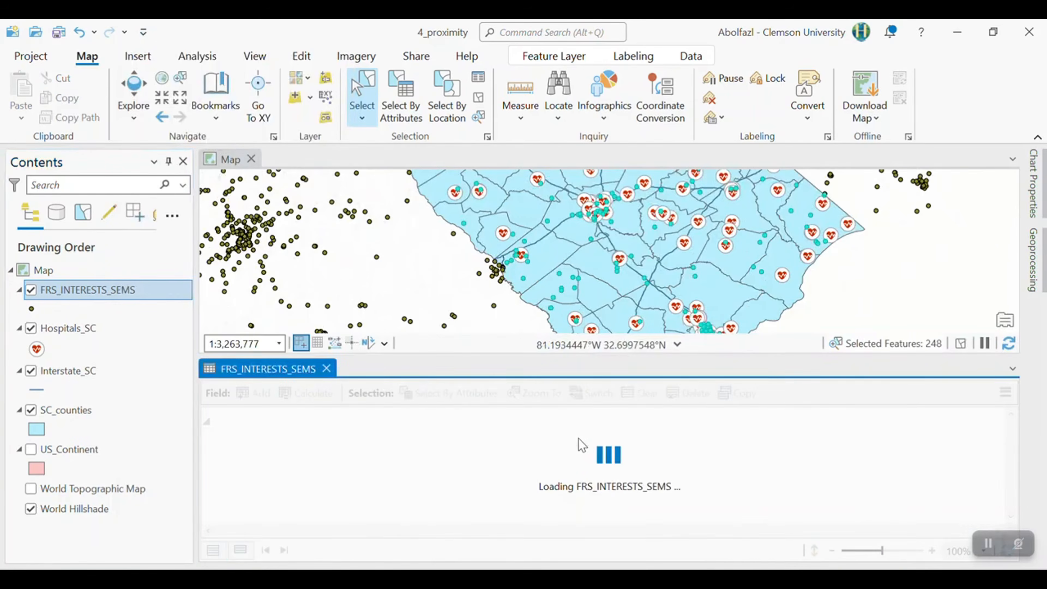
scroll(633, 547, "right", 5)
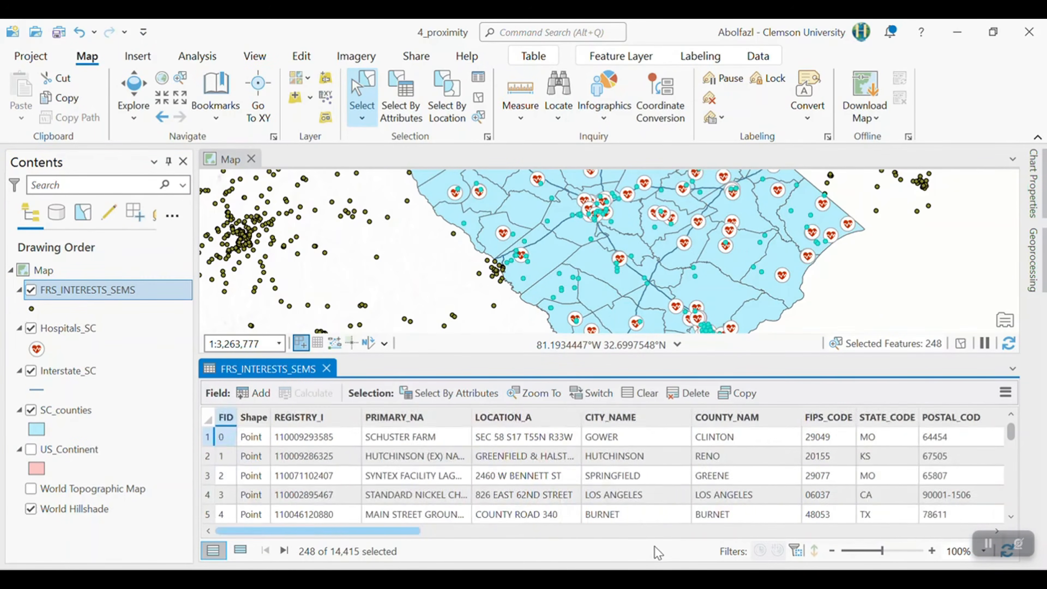
scroll(668, 555, "right", 5)
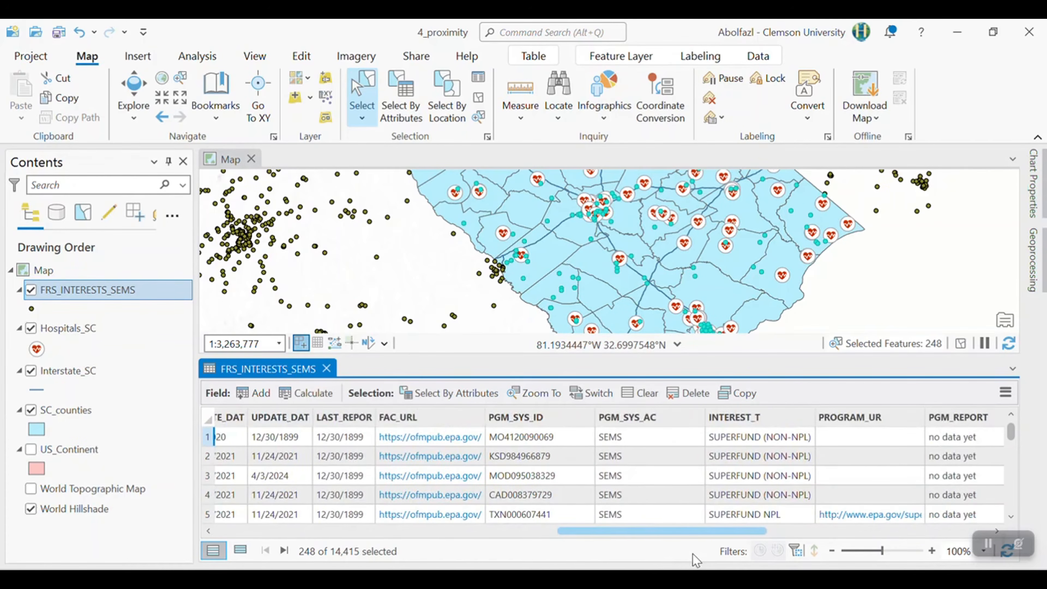
scroll(695, 559, "right", 5)
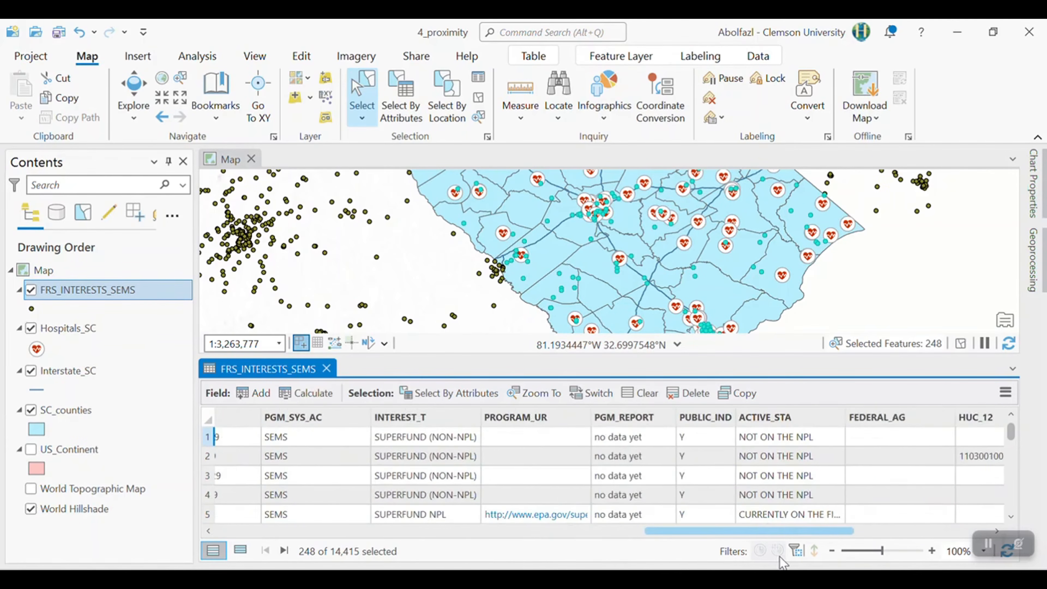
scroll(788, 557, "right", 2)
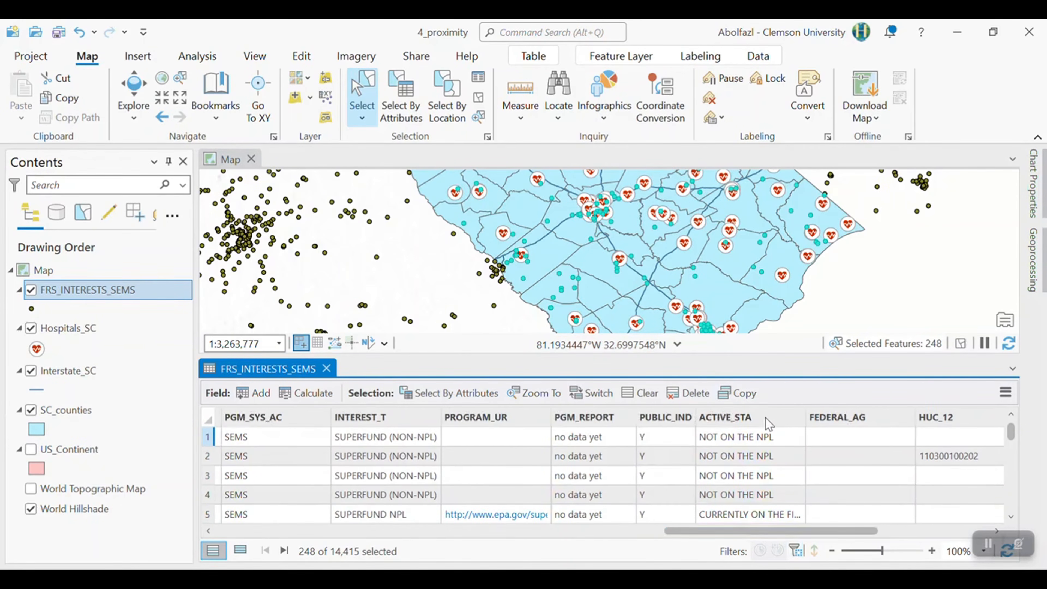
mouse_move(764, 422)
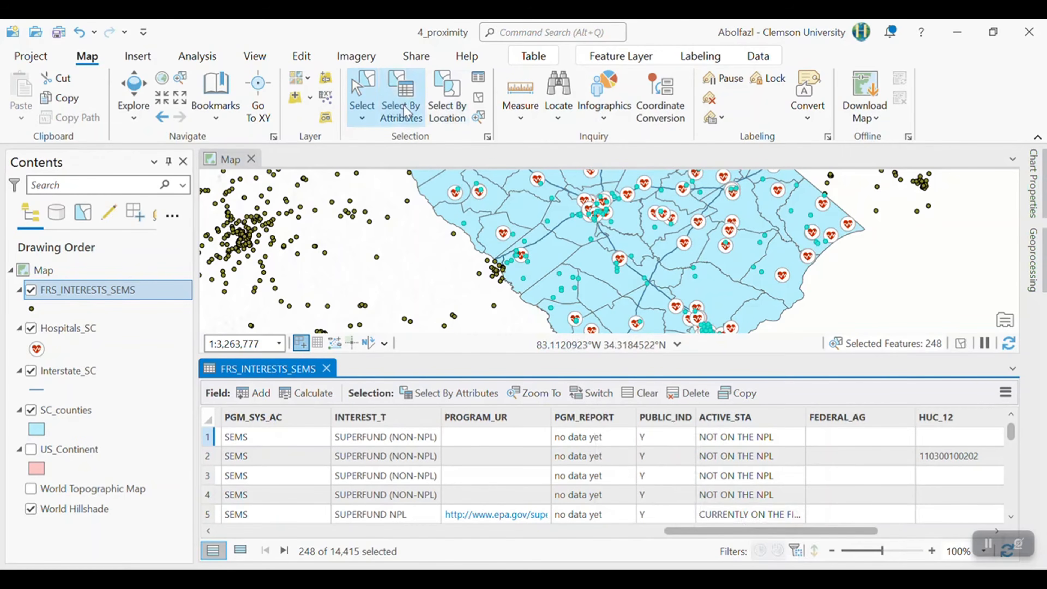
- Reselect the FRS_INTERESTS_SEMS features in SC with an added And clause where ACTIVE_STA is equal to CURRENTLY ON THE FINAL NPL
left_click(416, 117)
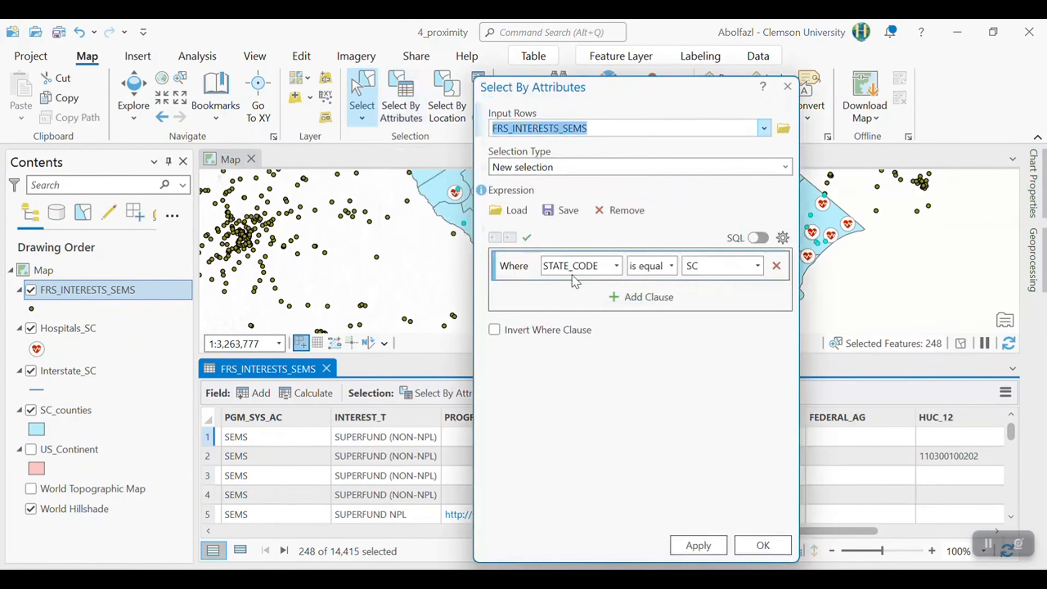
left_click(643, 310)
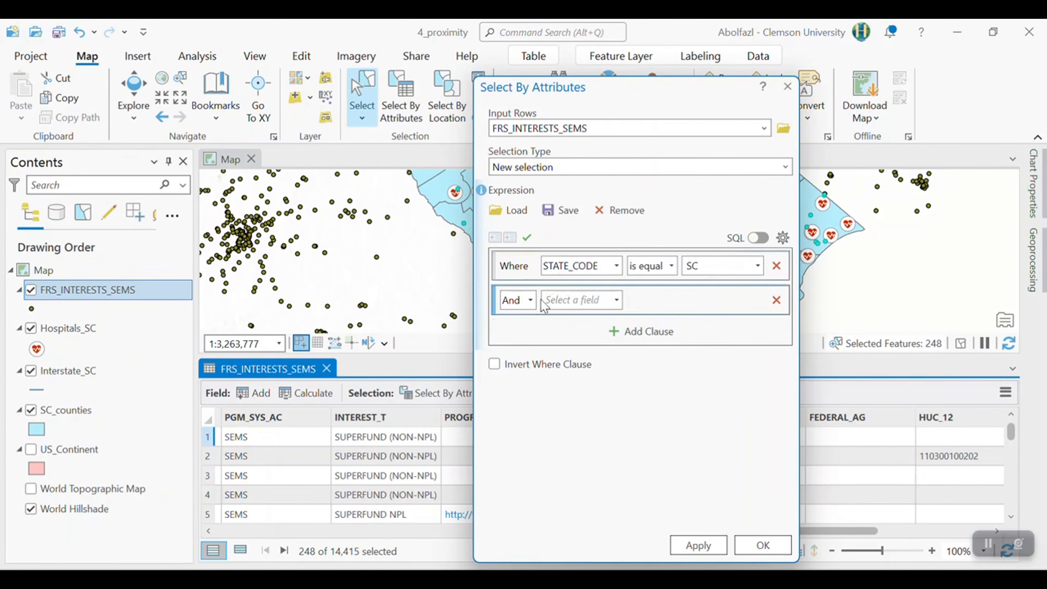
left_click(616, 300)
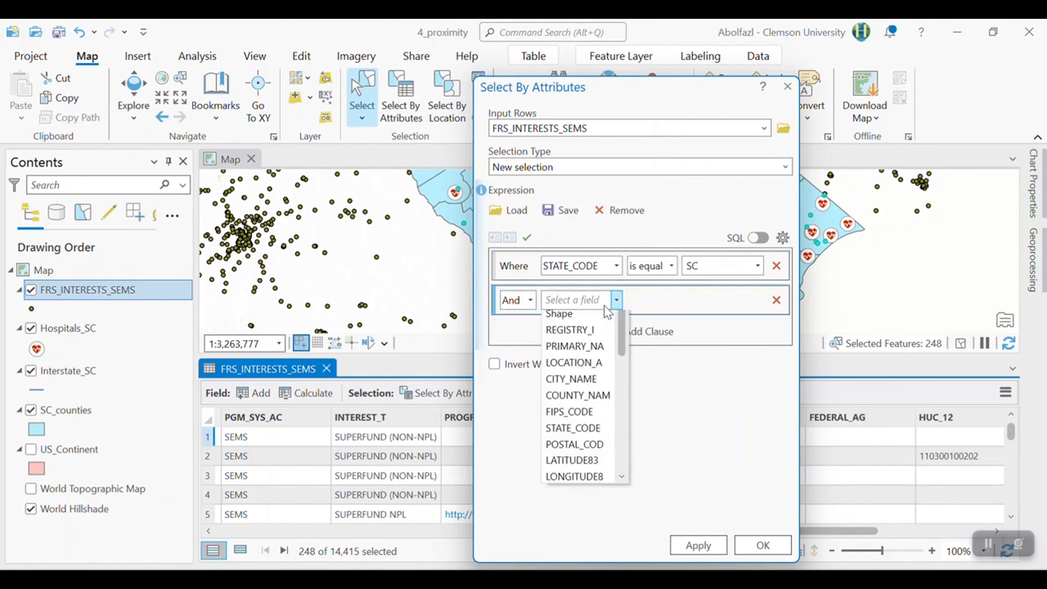
scroll(610, 482, "down", 5)
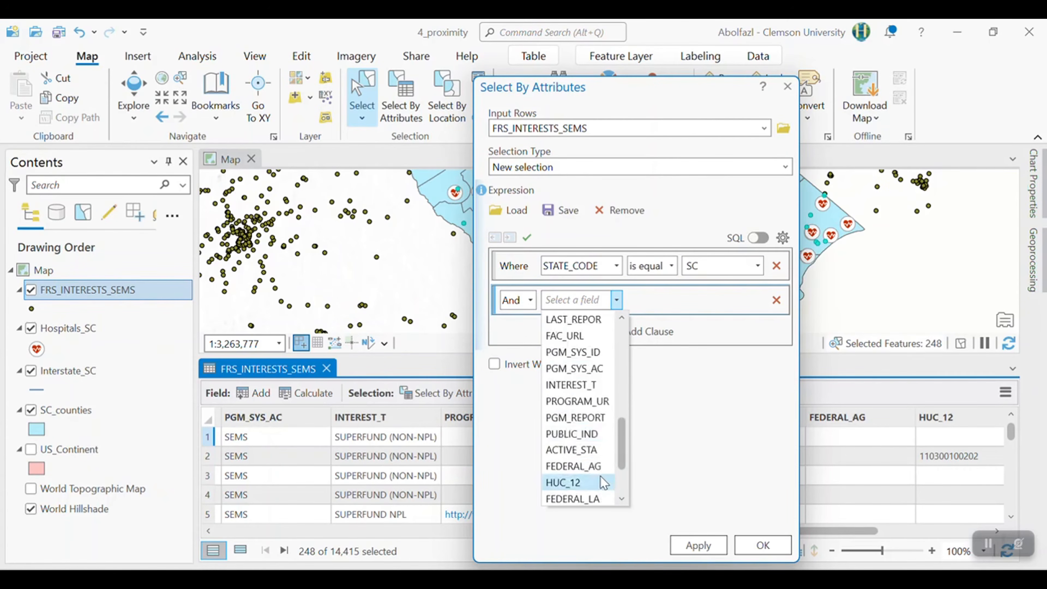
scroll(600, 474, "down", 2)
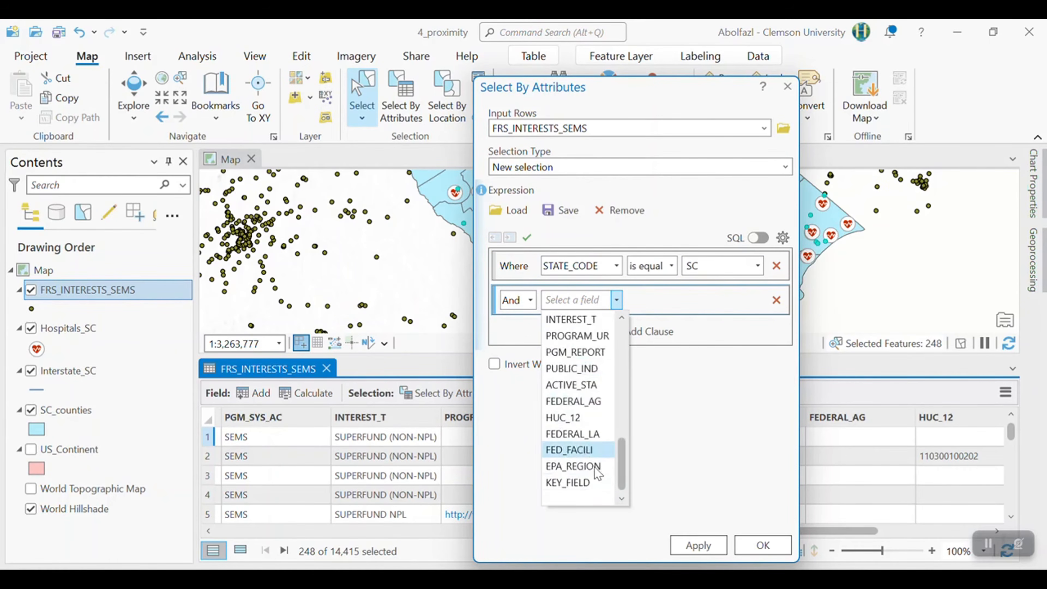
left_click(575, 386)
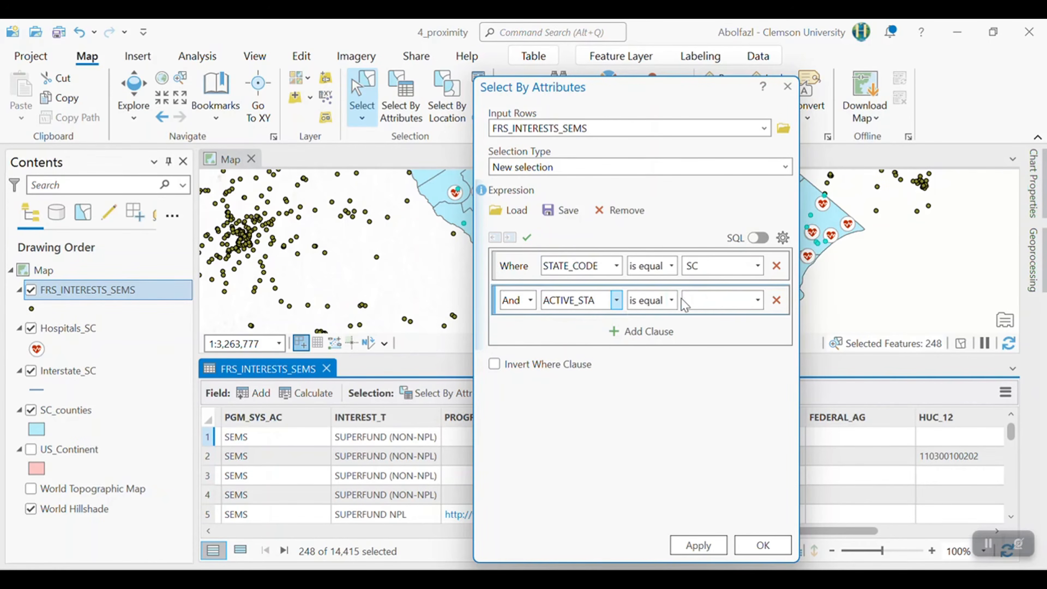
left_click(757, 301)
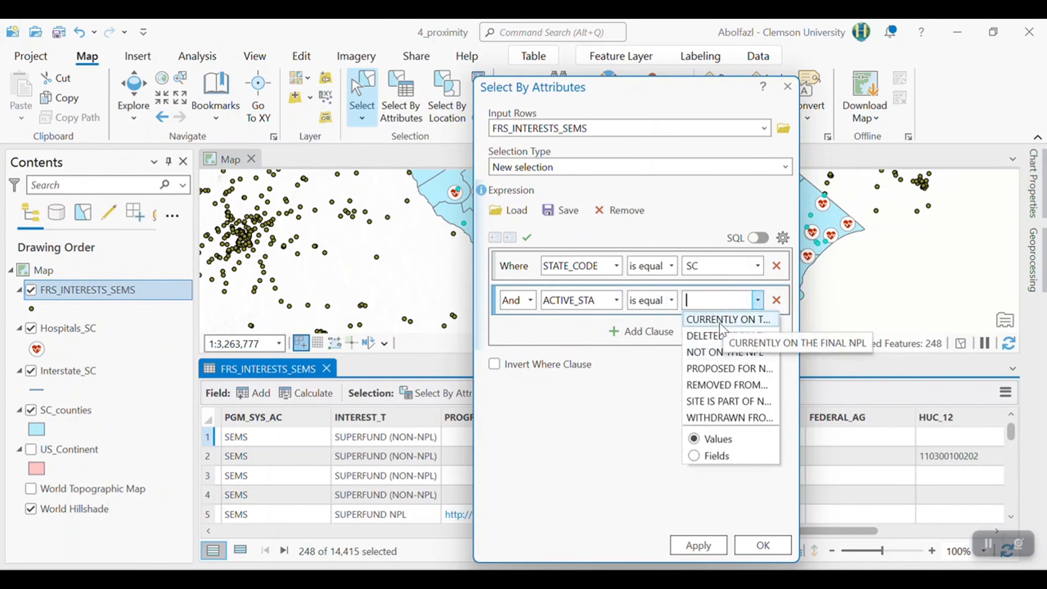
left_click(720, 326)
left_click(712, 548)
left_click(759, 551)
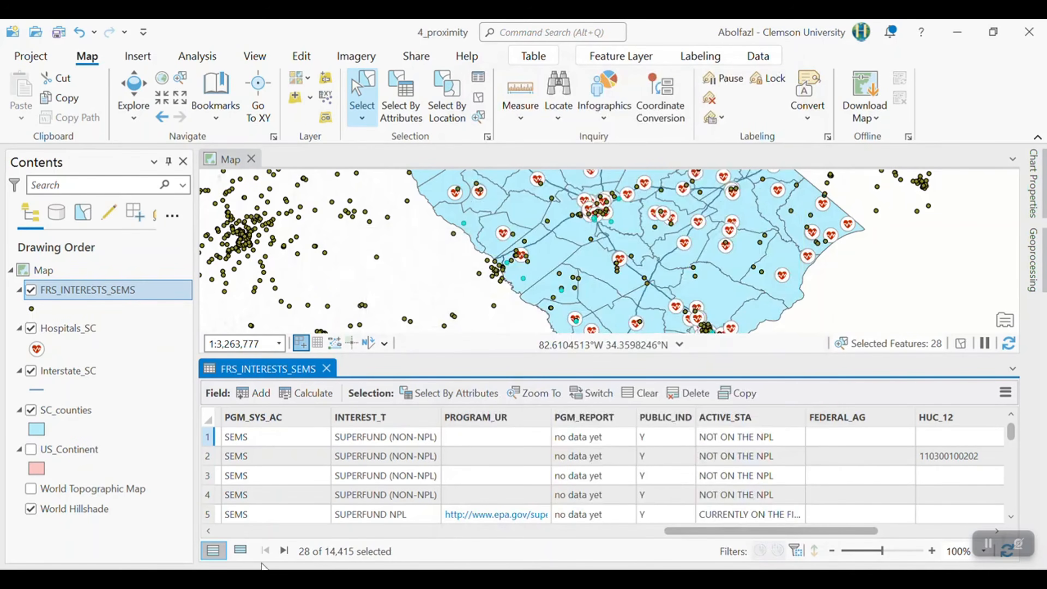
- Show only the selected FRS_INTERESTS_SEMS records and examine their STATE_CODE and widened ACTIVE_STA columns
left_click(246, 550)
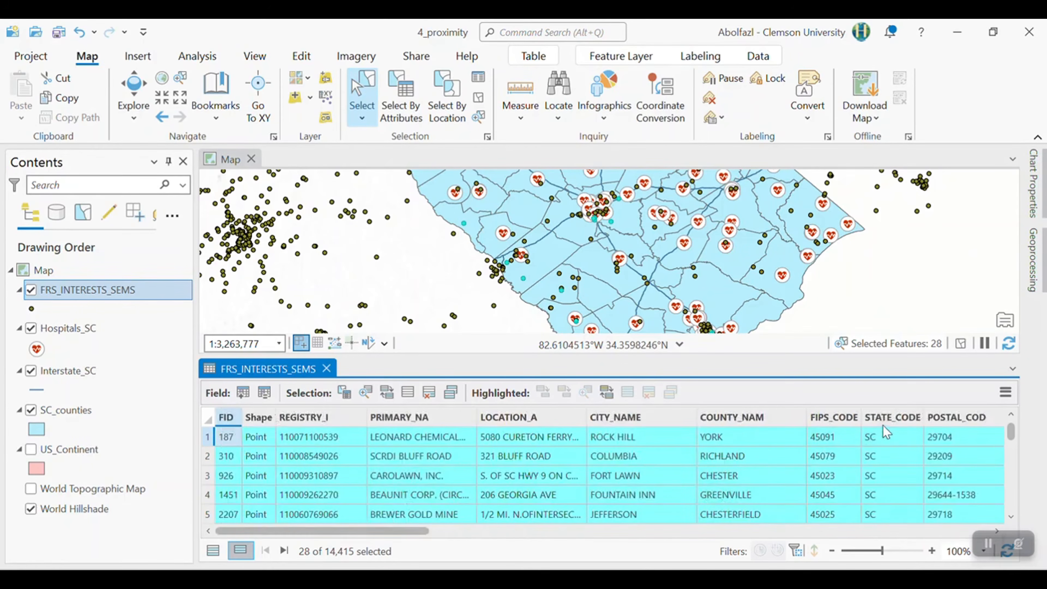
scroll(881, 487, "down", 8)
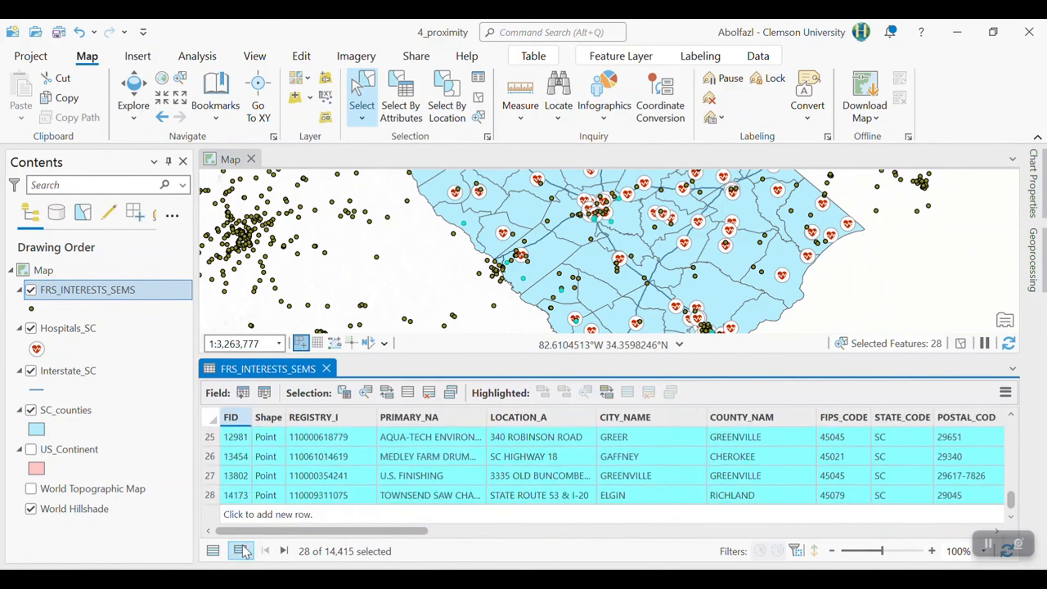
left_click_drag(280, 532, 809, 554)
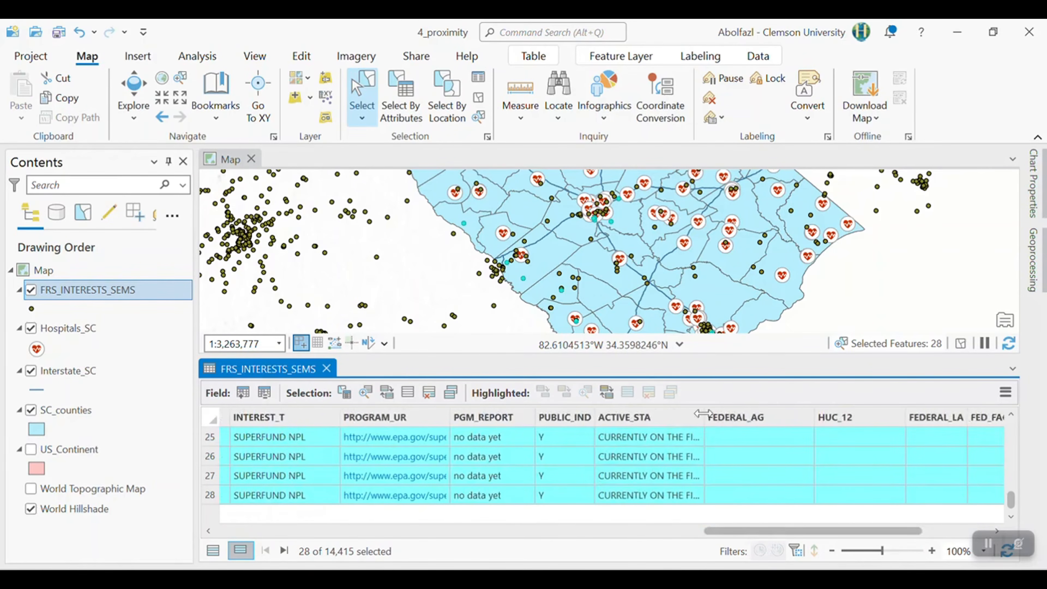
left_click_drag(704, 416, 841, 418)
scroll(726, 501, "up", 8)
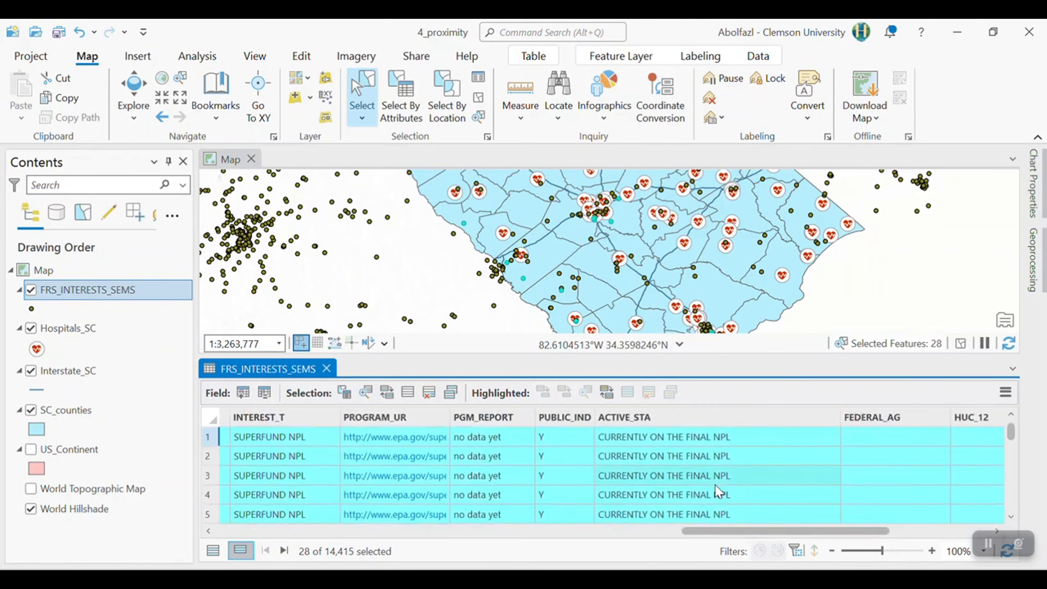
- Export the selected FRS_INTERESTS_SEMS features to the GIS_labs 4_Proxmity folder as Superfunds_NPL_SC
right_click(82, 290)
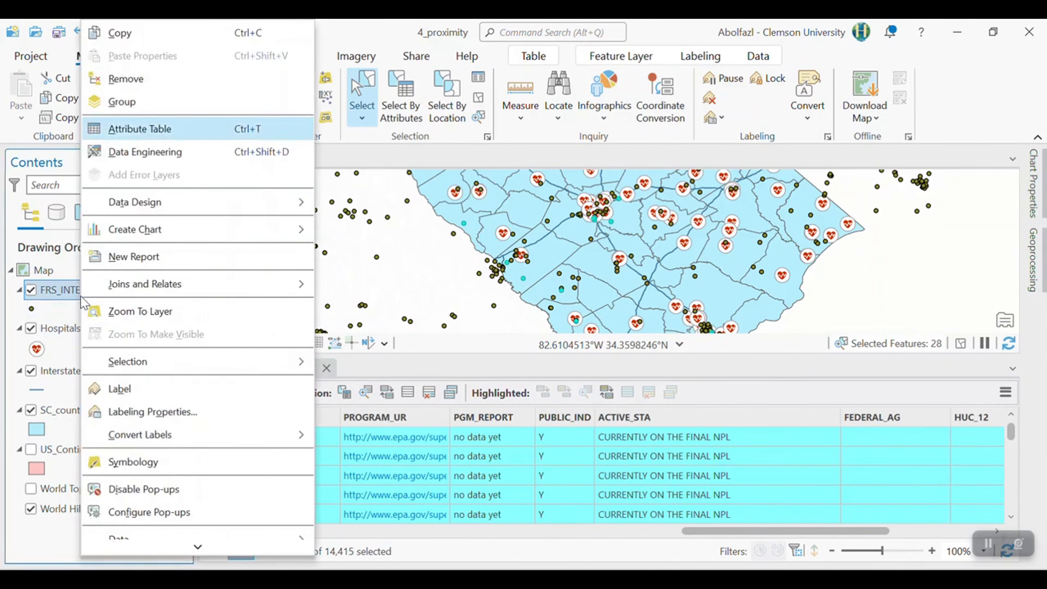
scroll(148, 429, "down", 1)
mouse_move(145, 442)
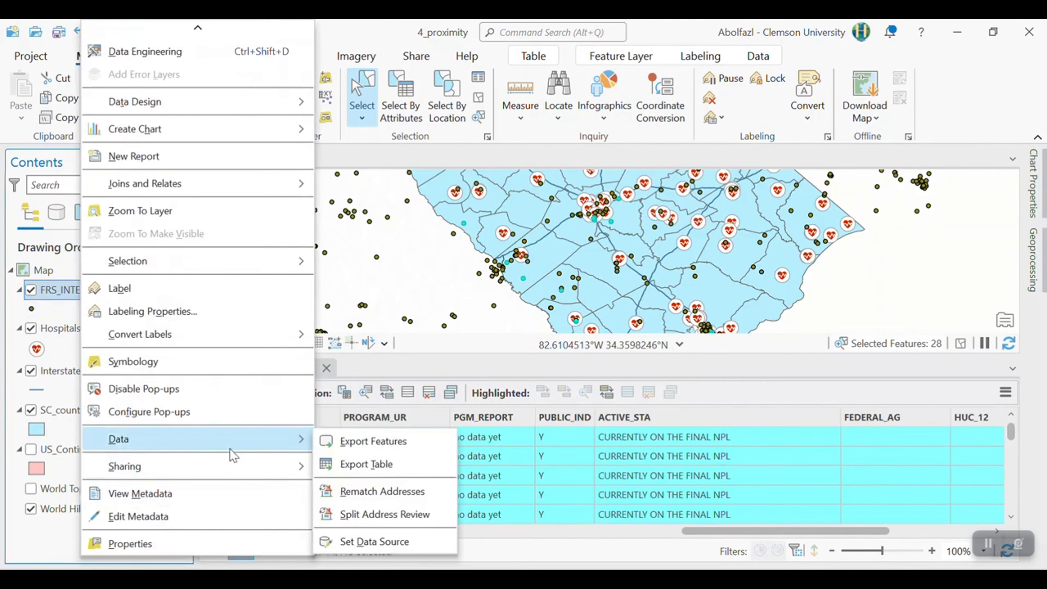
left_click(397, 448)
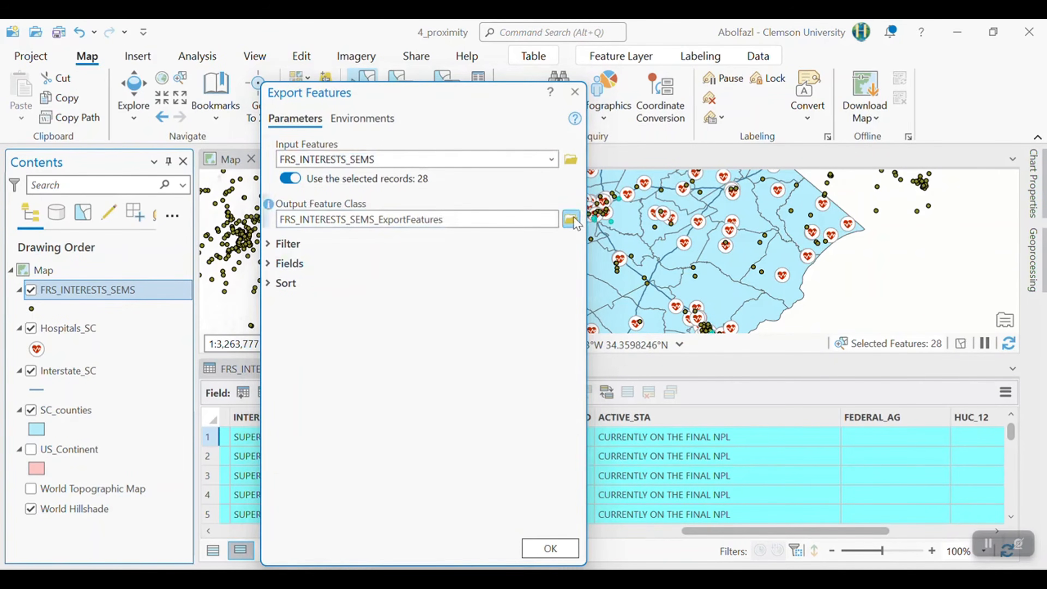
left_click(571, 219)
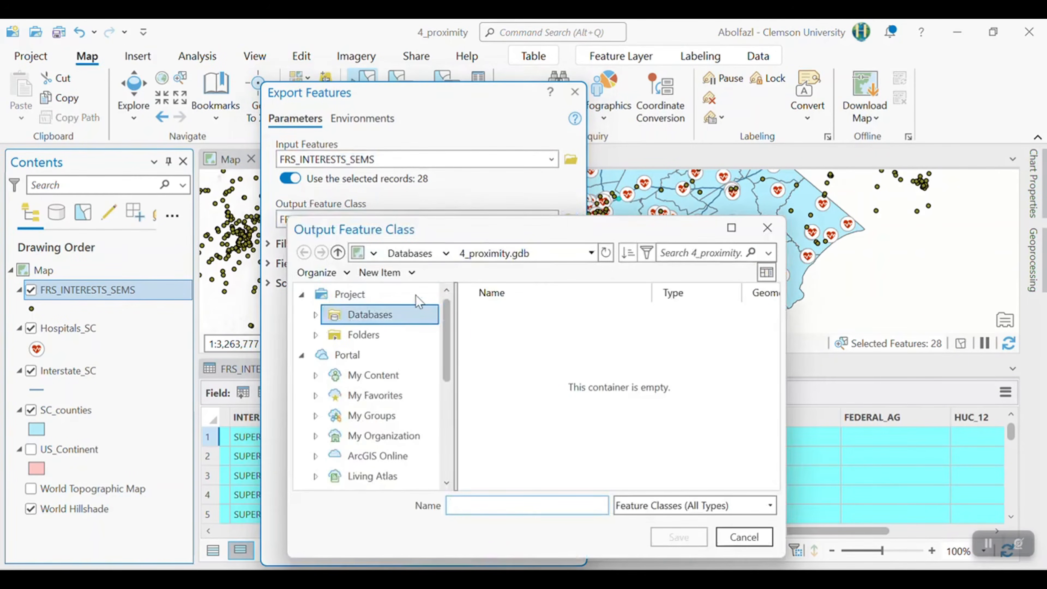
scroll(376, 436, "down", 5)
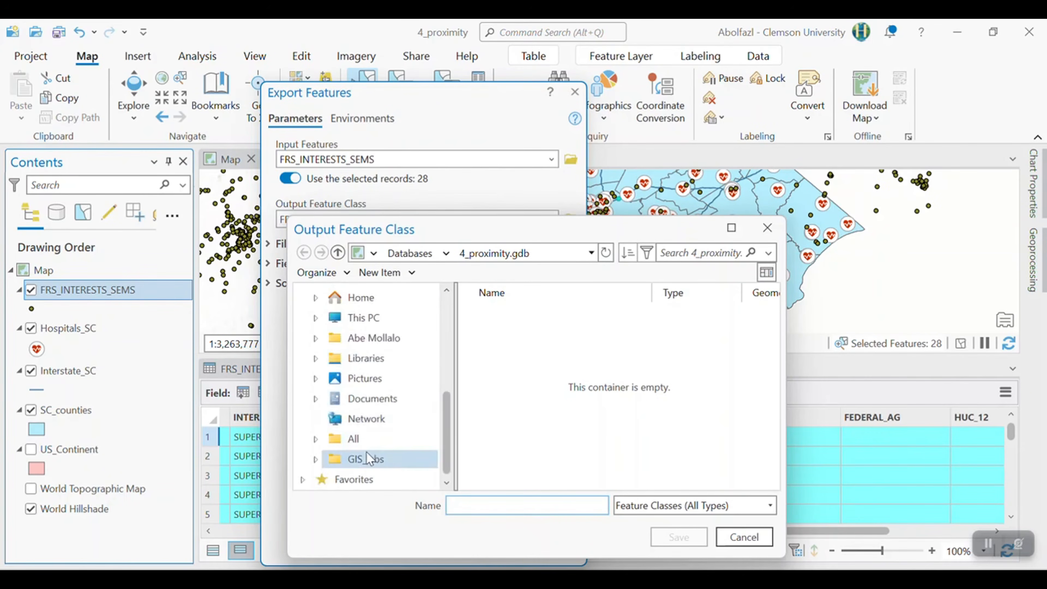
left_click(392, 464)
double_click(499, 376)
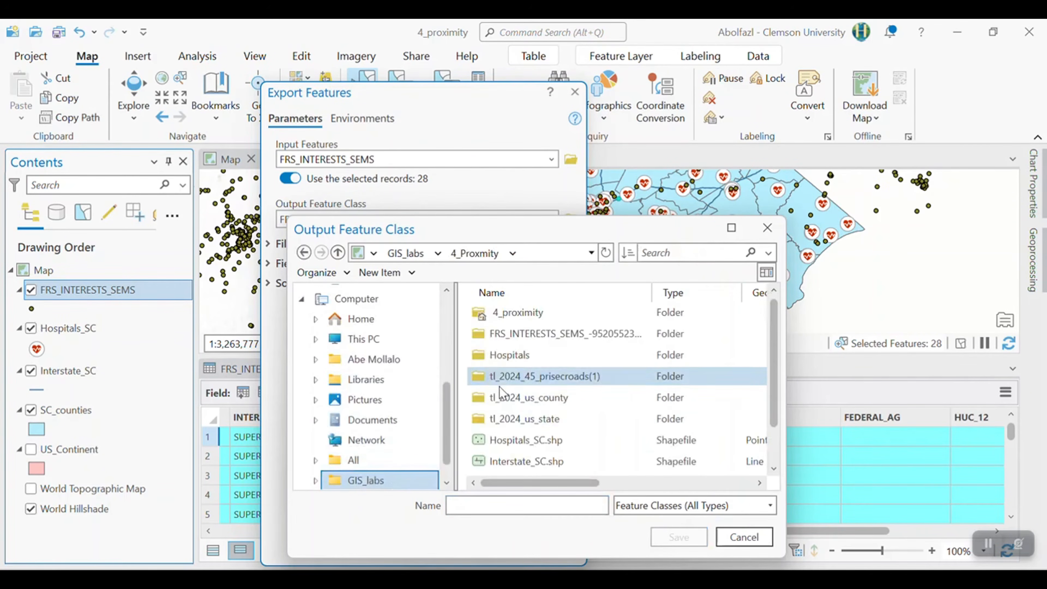
left_click(523, 505)
type("Superfunds_NPL_SC")
key("Return")
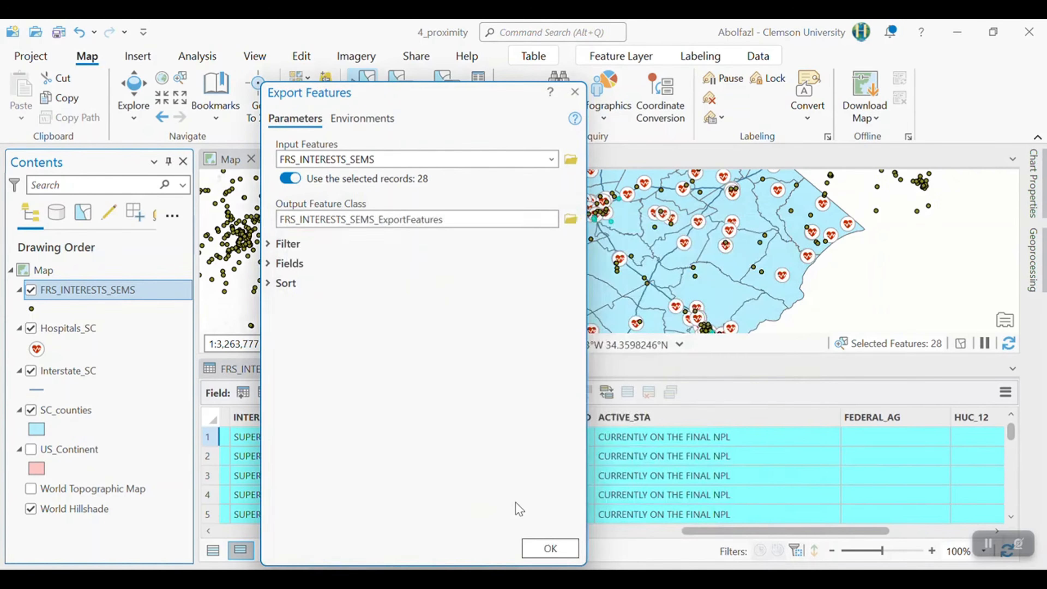
left_click(550, 548)
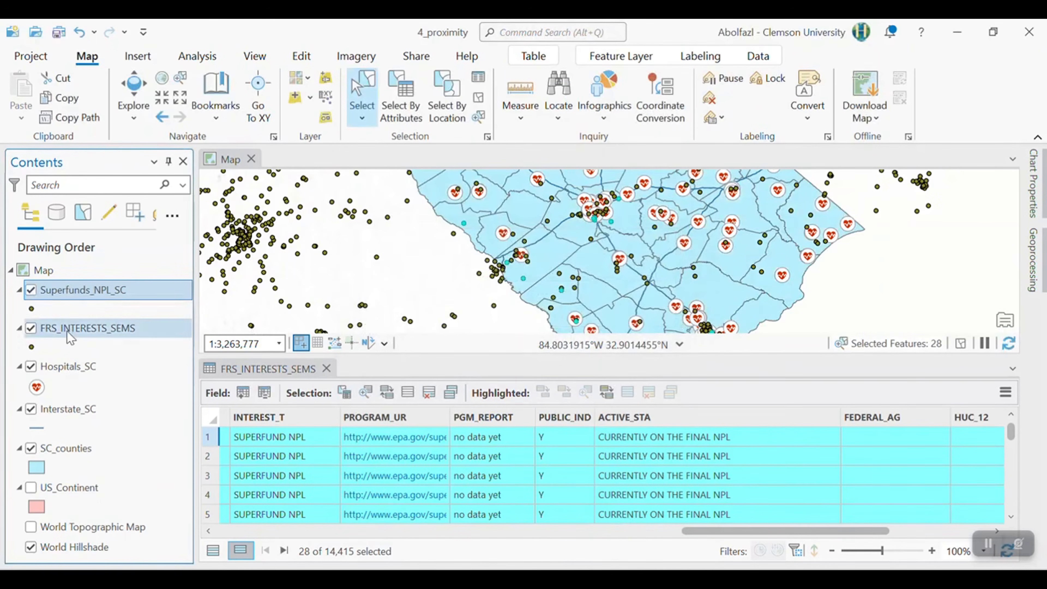
- Remove the original FRS_INTERESTS_SEMS layer from the map
right_click(72, 333)
scroll(129, 190, "up", 3)
left_click(108, 85)
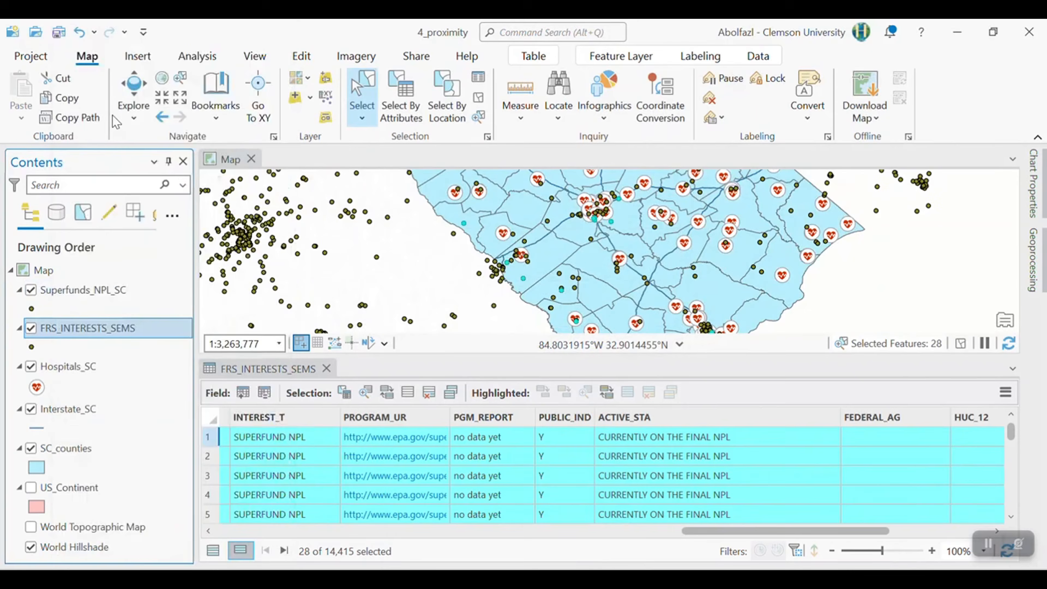
right_click(129, 330)
left_click(182, 80)
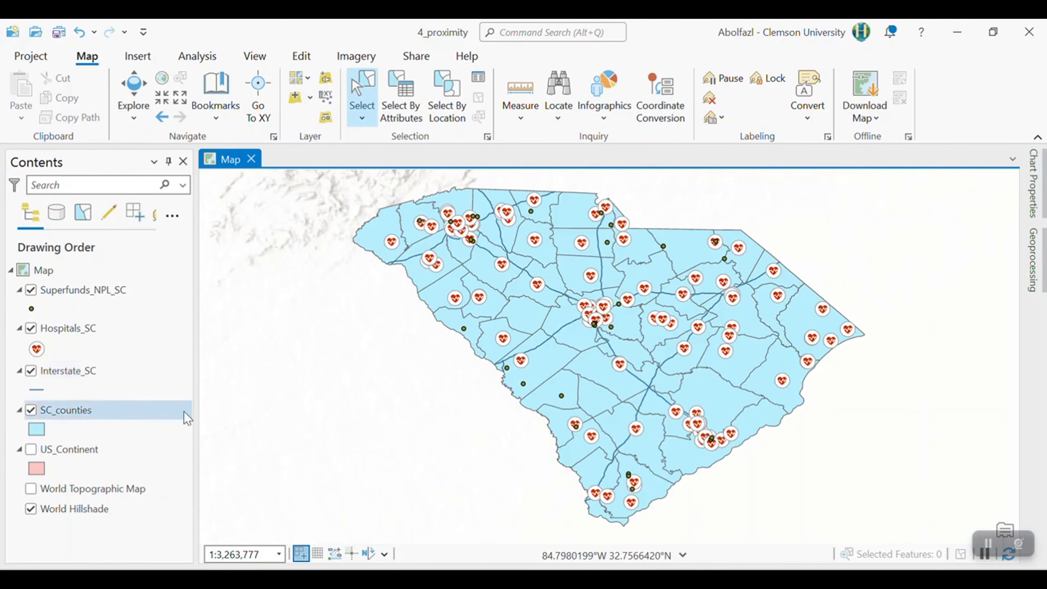
- Collapse and hide the Hospitals_SC layer and inspect the Superfund sites across South Carolina
left_click(20, 329)
left_click(31, 329)
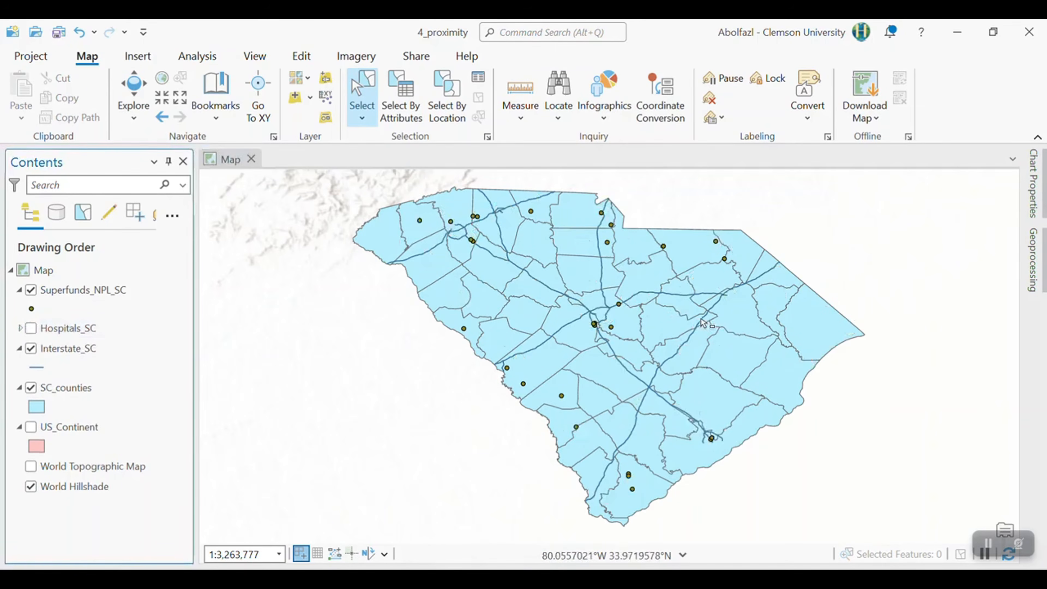
scroll(701, 428, "up", 2)
scroll(677, 425, "down", 3)
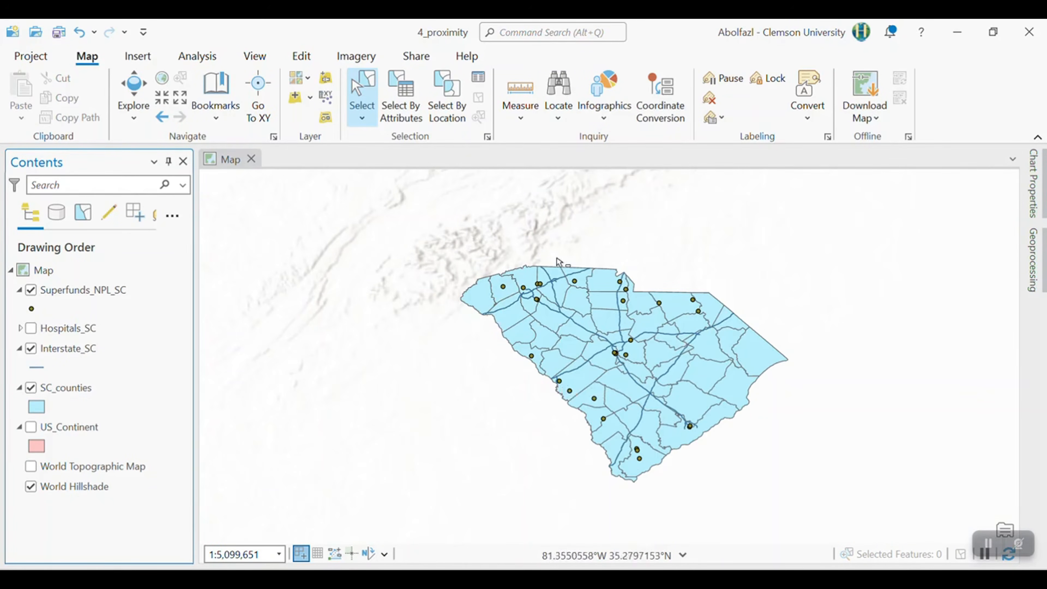
scroll(660, 368, "up", 2)
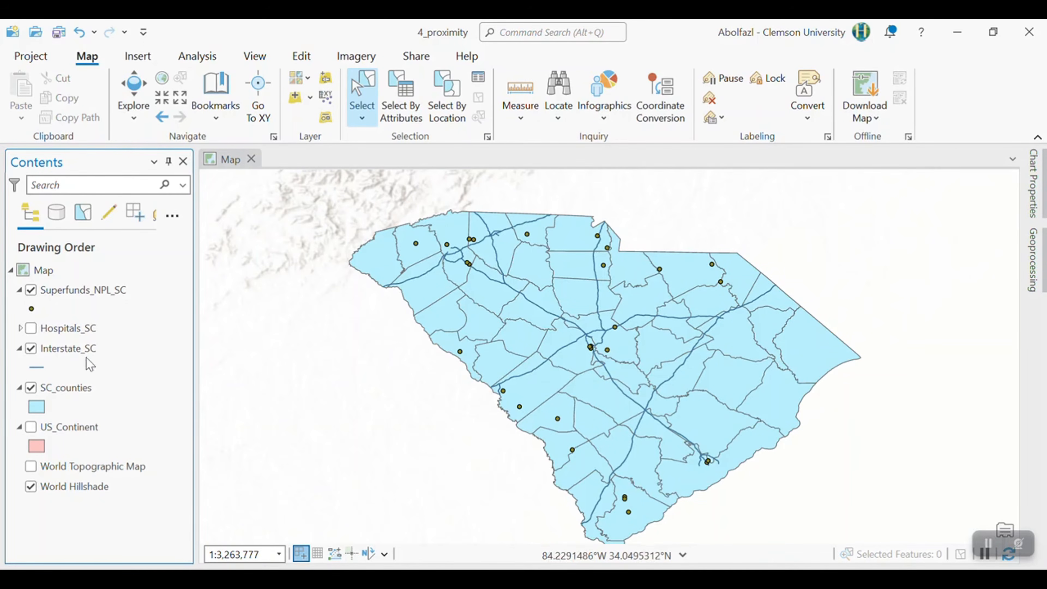
- Symbolize the Superfunds_NPL_SC layer as a Heat Map
right_click(73, 297)
left_click(160, 469)
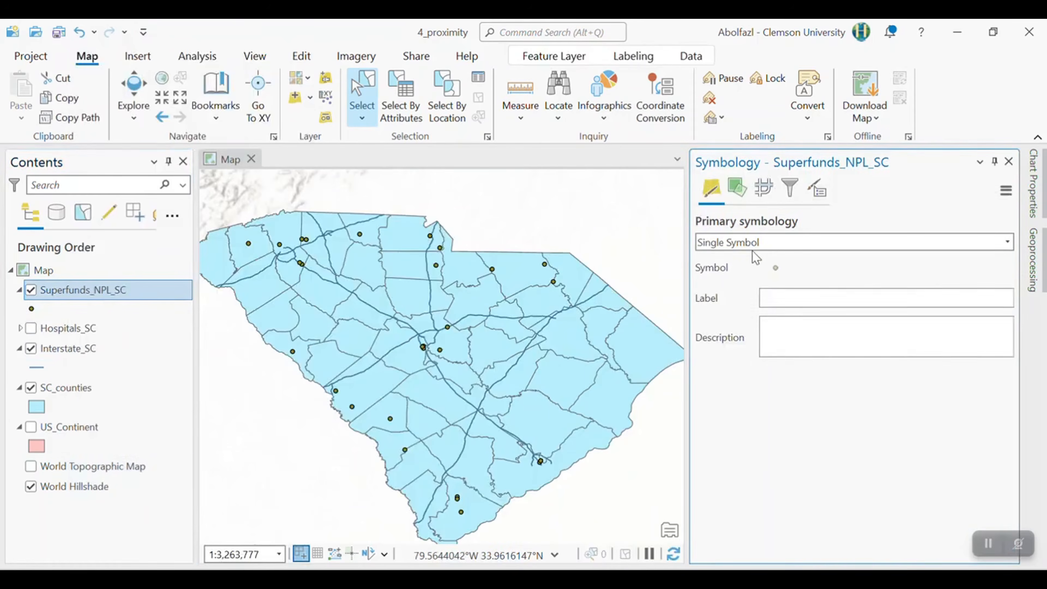
left_click(819, 247)
scroll(823, 336, "down", 5)
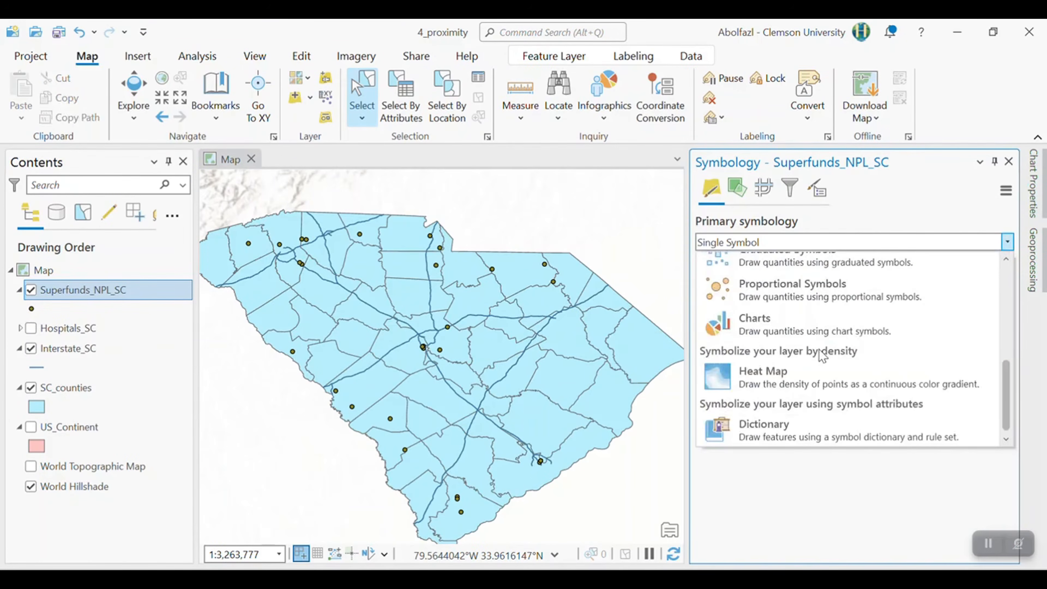
left_click(760, 384)
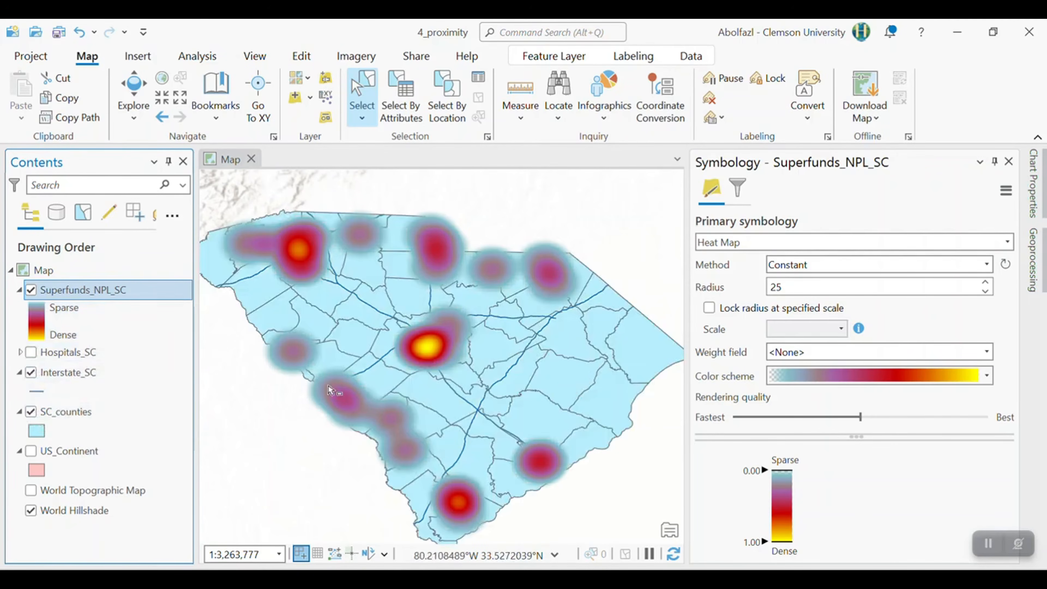
- Return the Superfunds_NPL_SC layer to Single Symbol symbology and keep the layer visible
left_click(31, 290)
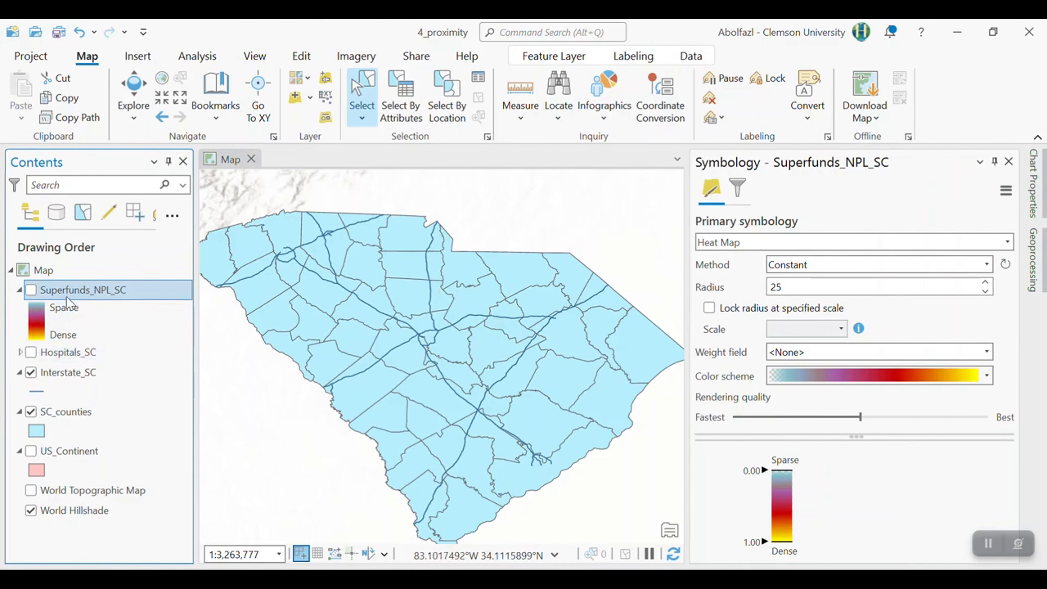
left_click(714, 246)
left_click(715, 248)
left_click(715, 248)
scroll(725, 330, "up", 5)
left_click(725, 283)
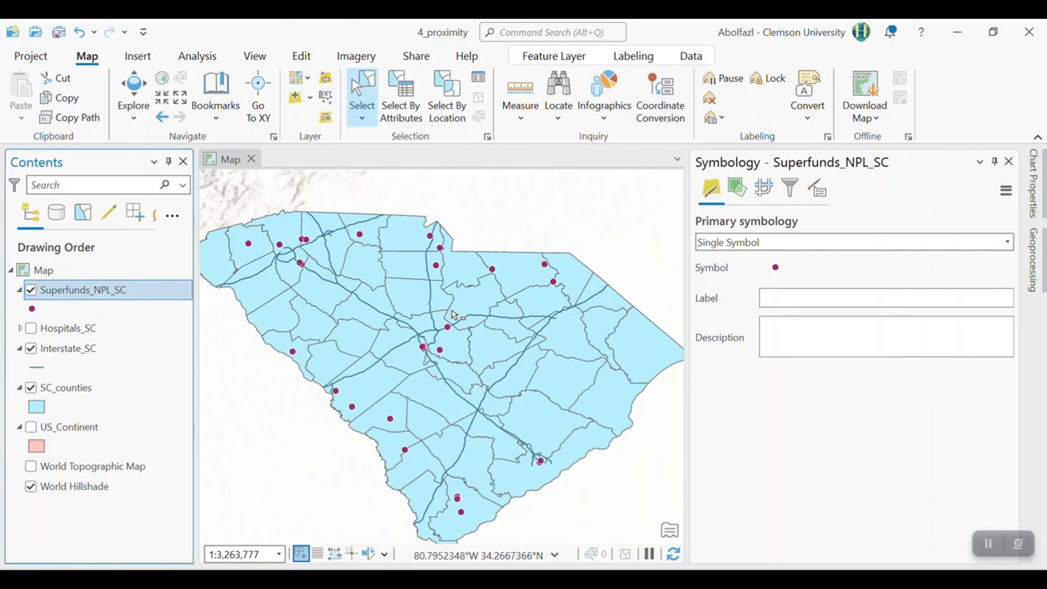
- Search the geoprocessing tools for buffer, review the buffer tools, and open Multiple Ring Buffer from the Proximity toolset
left_click(201, 58)
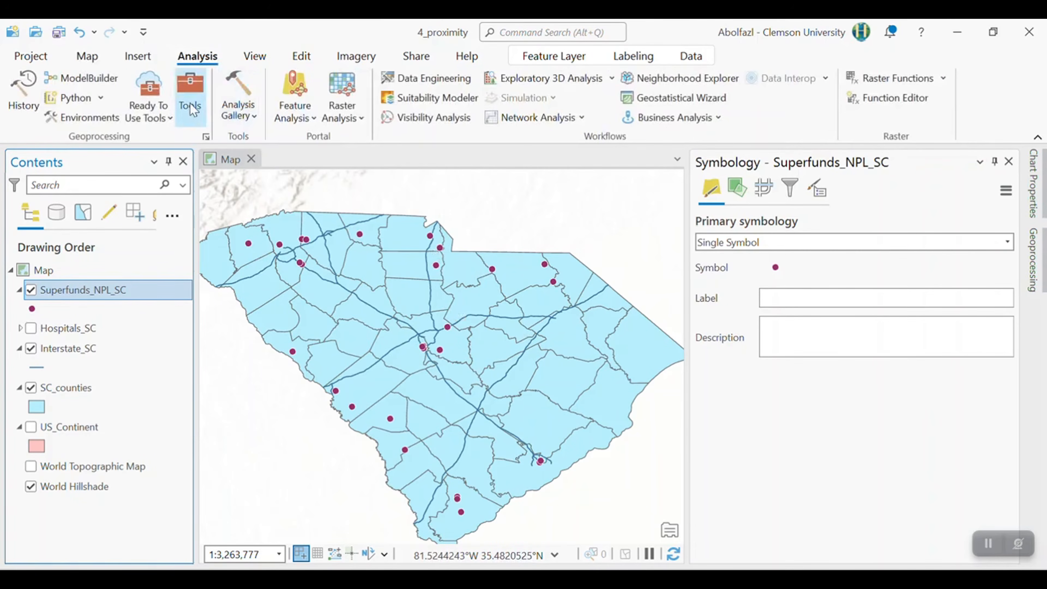
left_click(190, 106)
type("b")
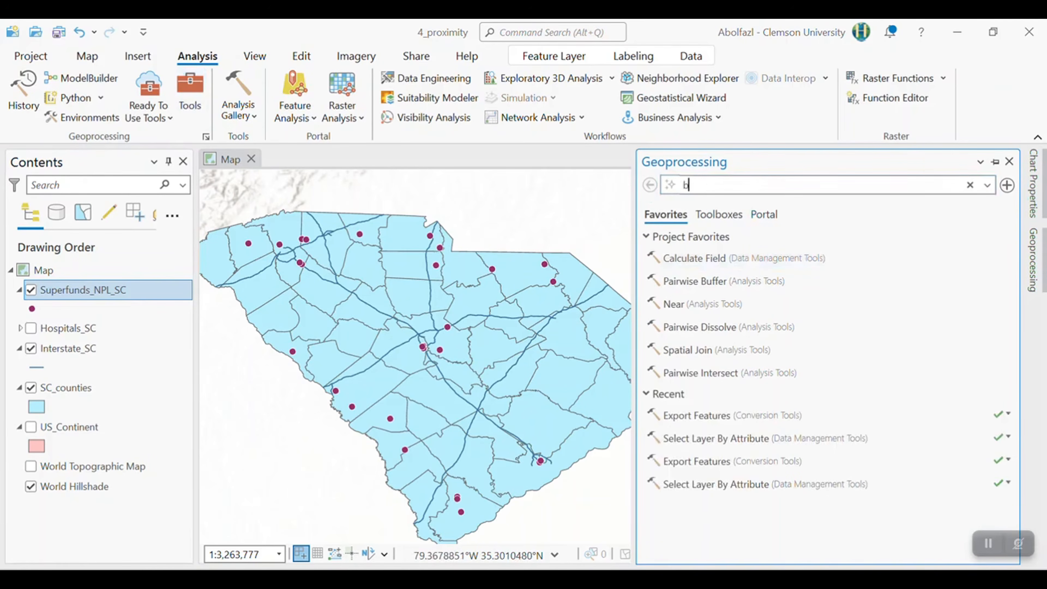
type("uffer")
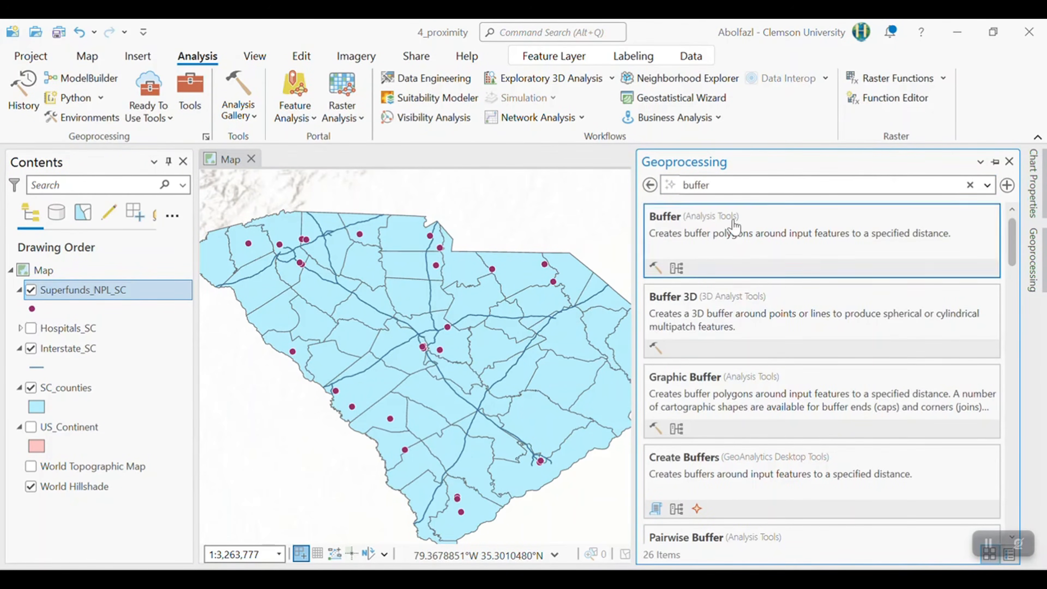
scroll(821, 313, "down", 3)
scroll(759, 401, "down", 2)
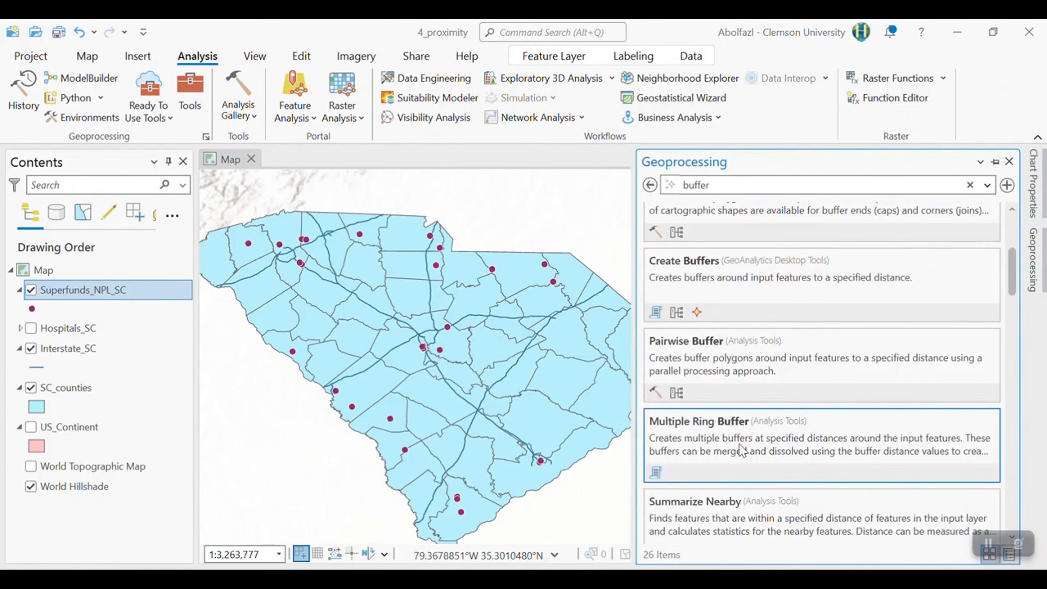
scroll(741, 448, "up", 5)
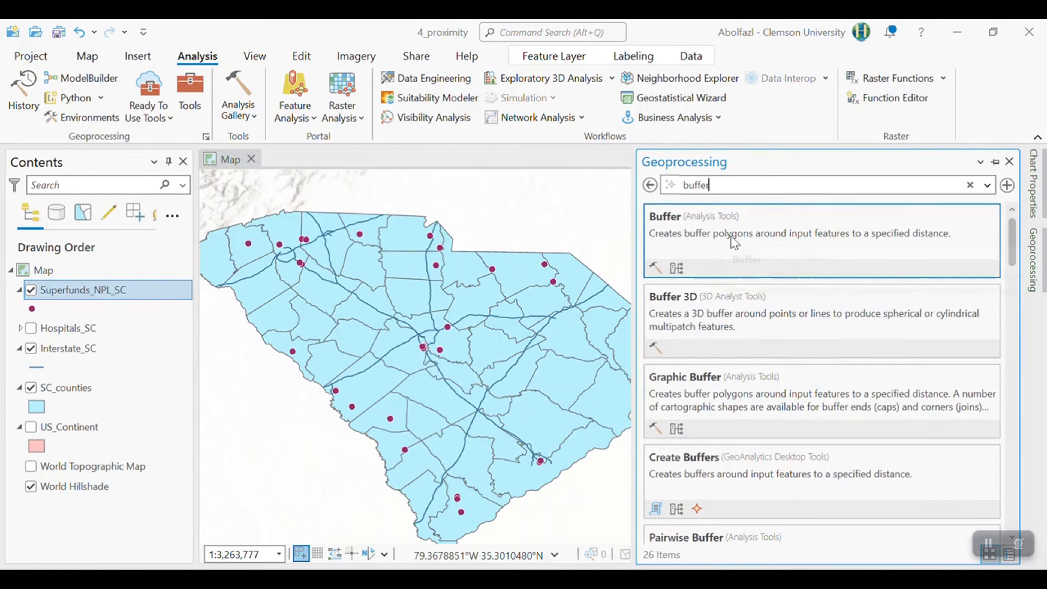
scroll(783, 371, "down", 1)
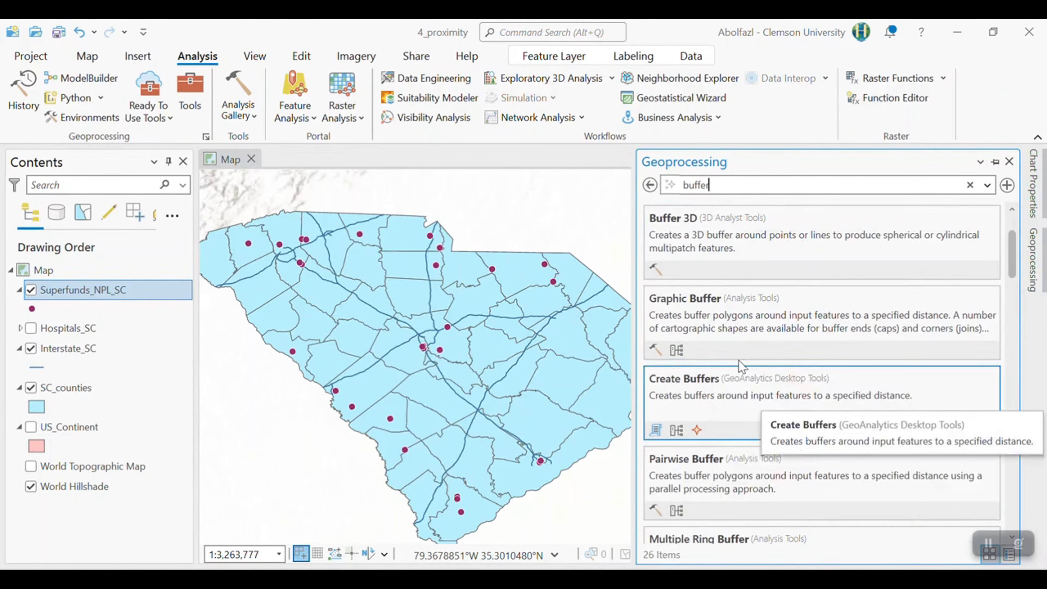
scroll(766, 514, "down", 1)
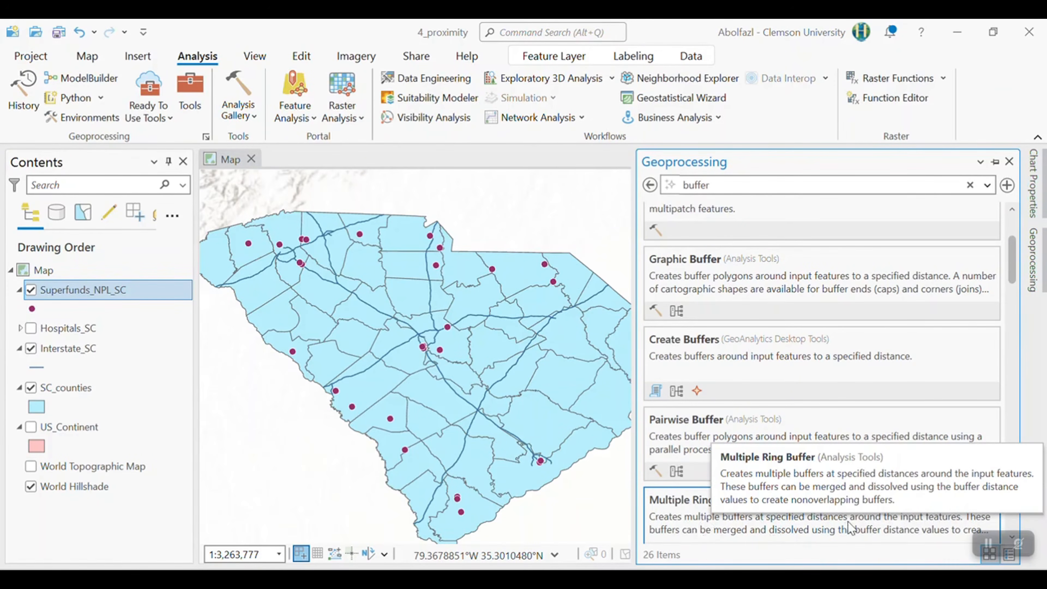
scroll(786, 532, "down", 1)
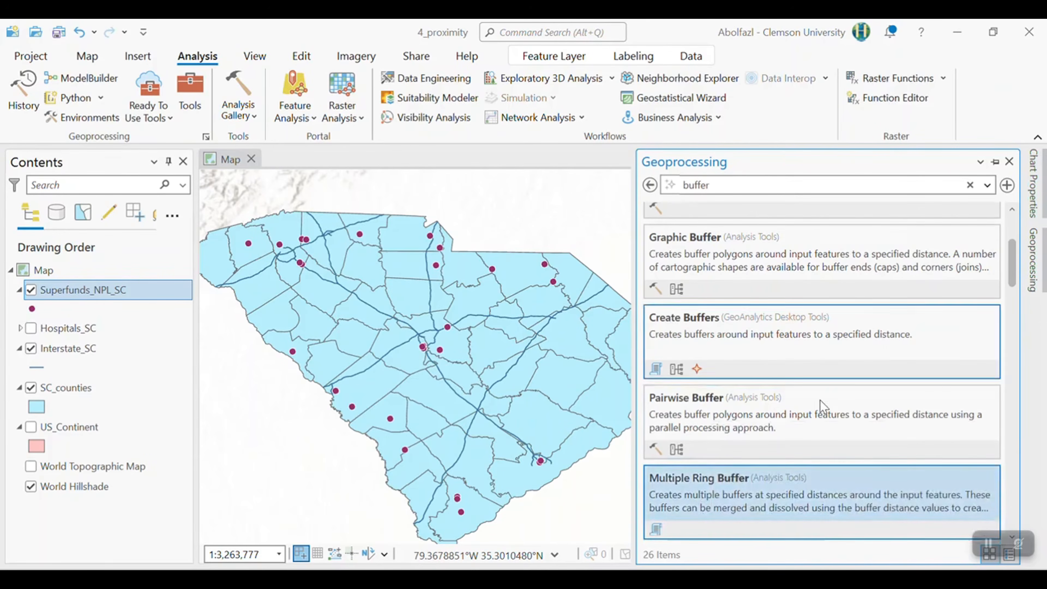
left_click(780, 480)
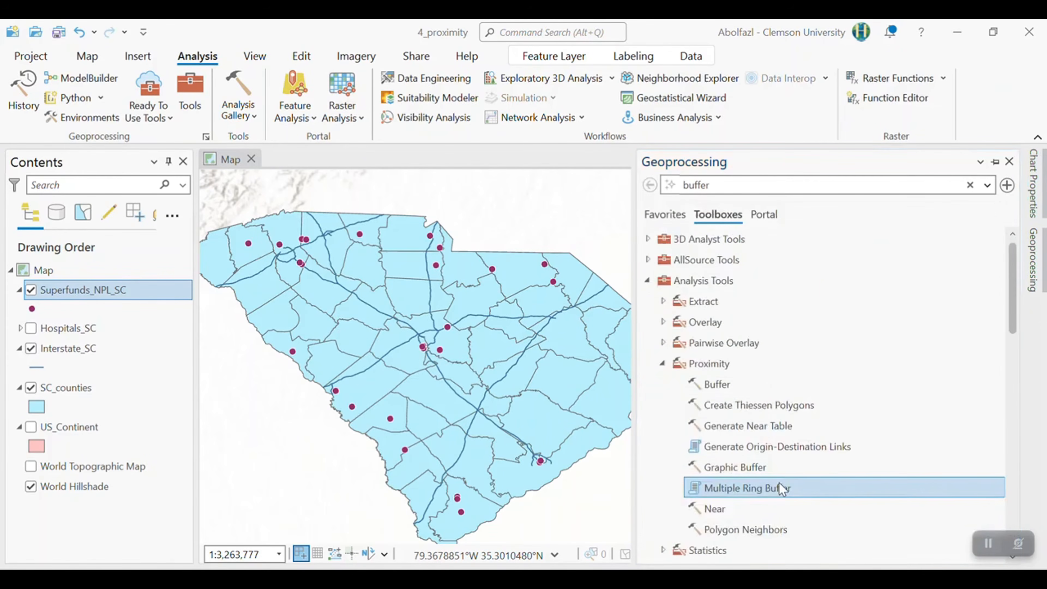
double_click(749, 491)
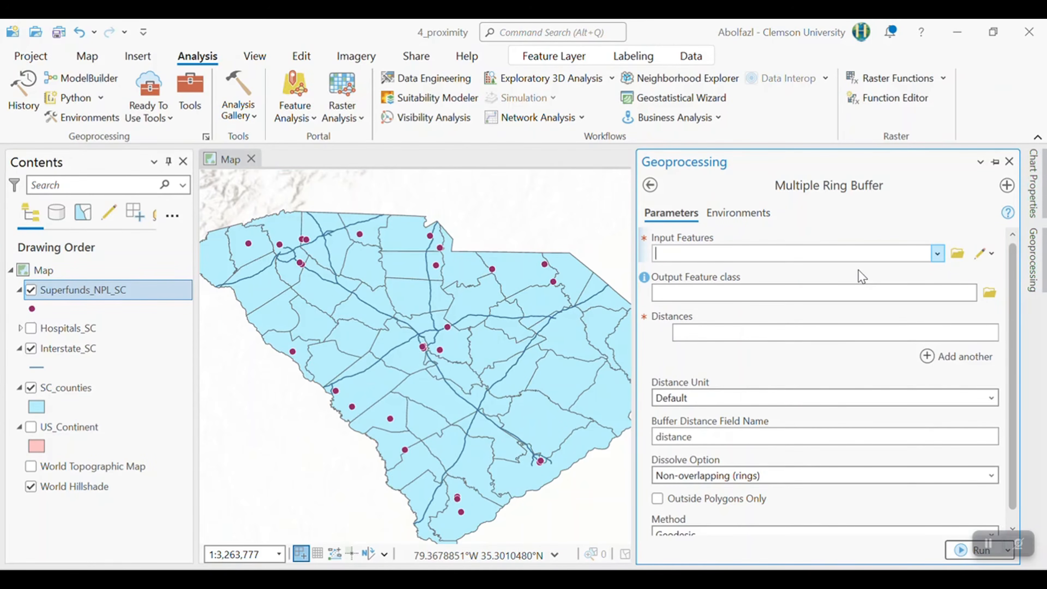
- Choose Superfunds_NPL_SC as the buffer input and save the output feature class as buff in the GIS_labs 4_Proxmity folder
left_click(937, 254)
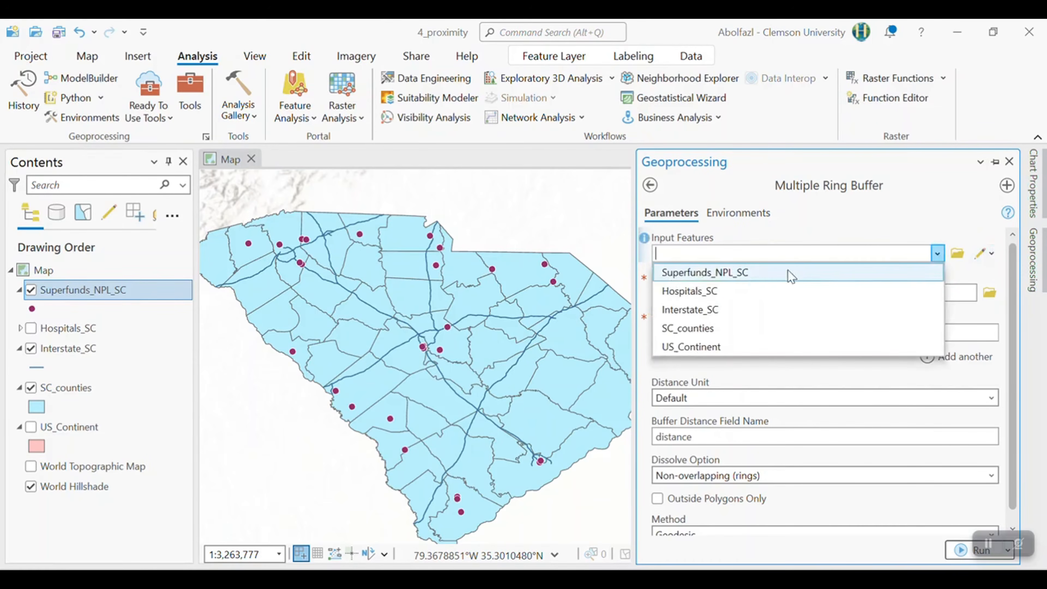
left_click(751, 275)
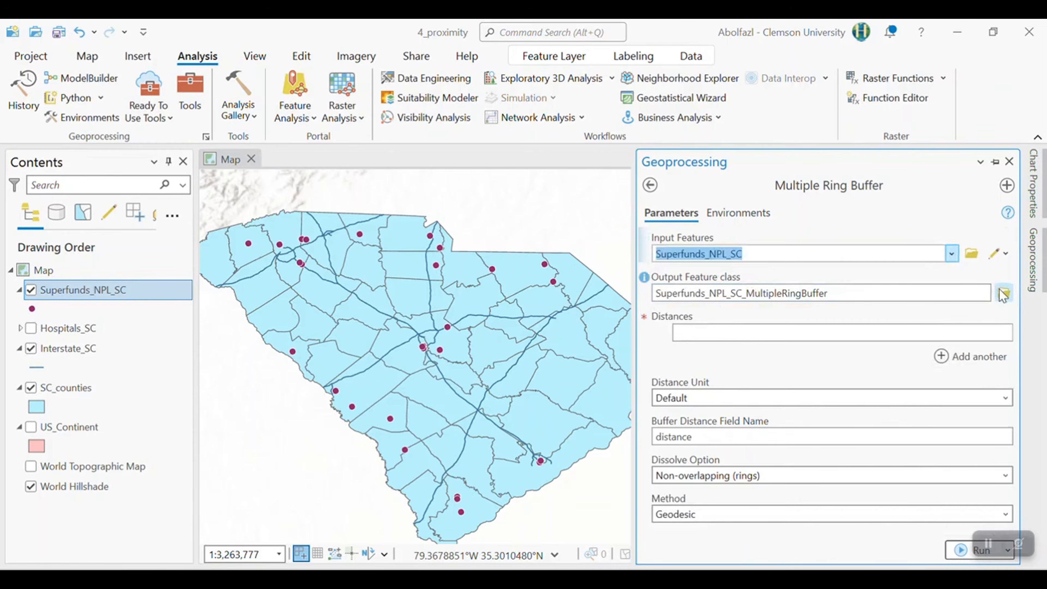
left_click(1005, 292)
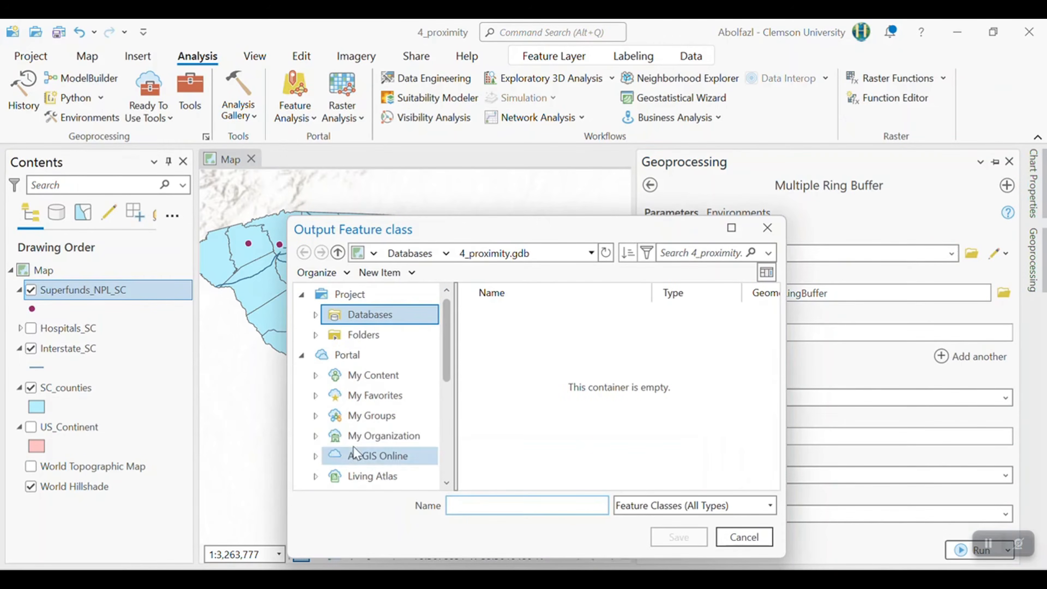
scroll(357, 435, "down", 3)
scroll(357, 435, "down", 3)
left_click(367, 459)
left_click(520, 380)
double_click(520, 380)
left_click(510, 500)
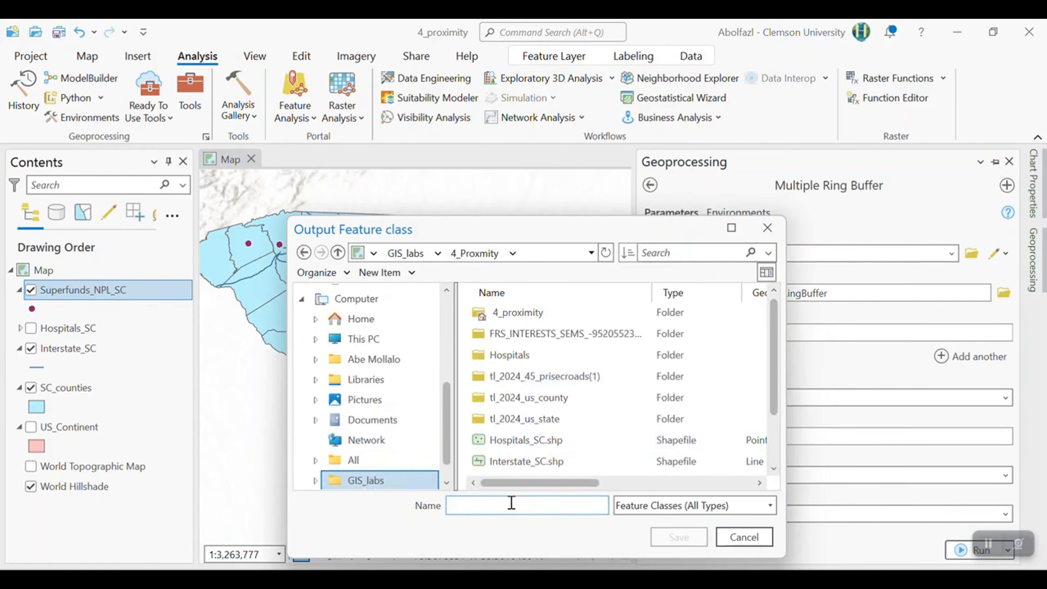
type("buff")
key("Return")
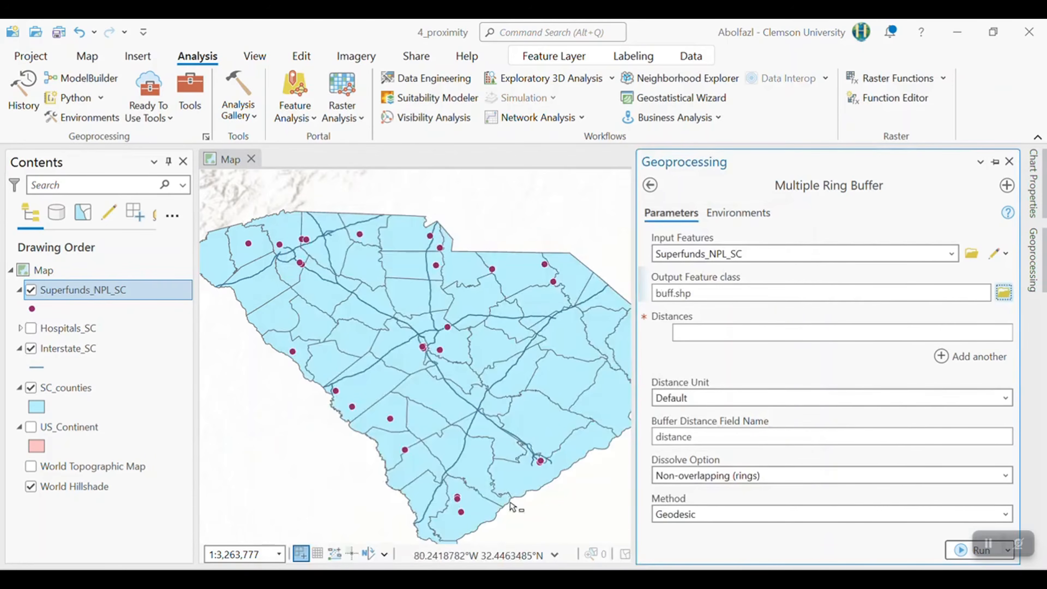
- Enter four ring buffer distances of 1, 2, 5 and 10
left_click(692, 341)
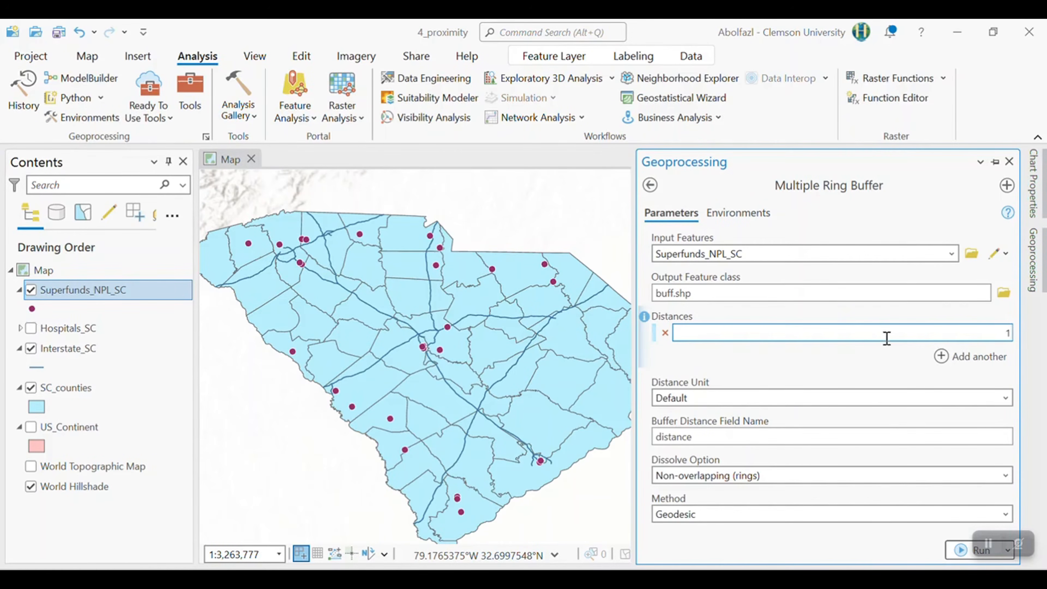
left_click(983, 355)
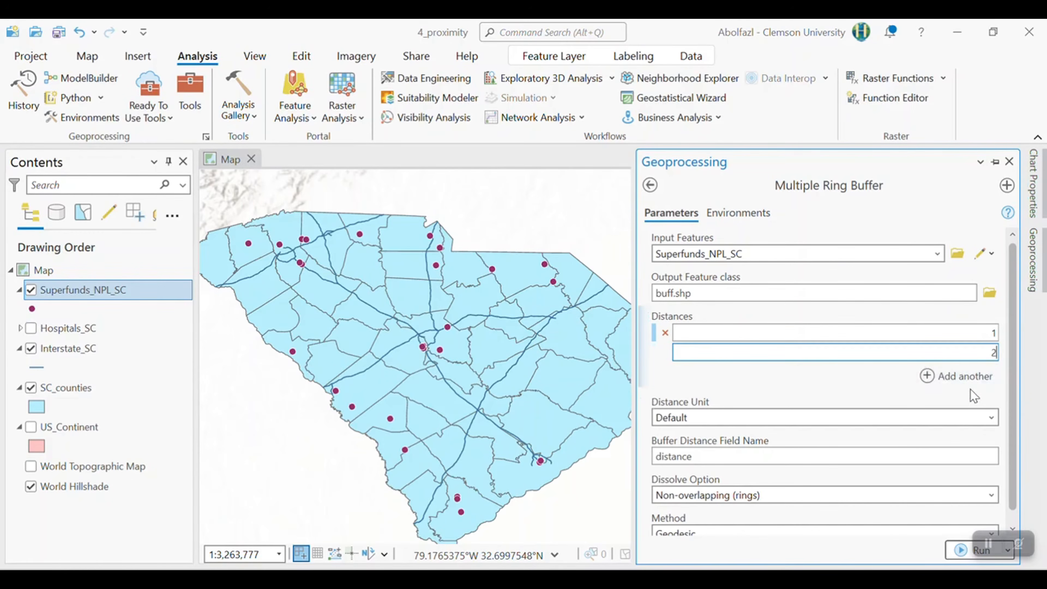
left_click(972, 379)
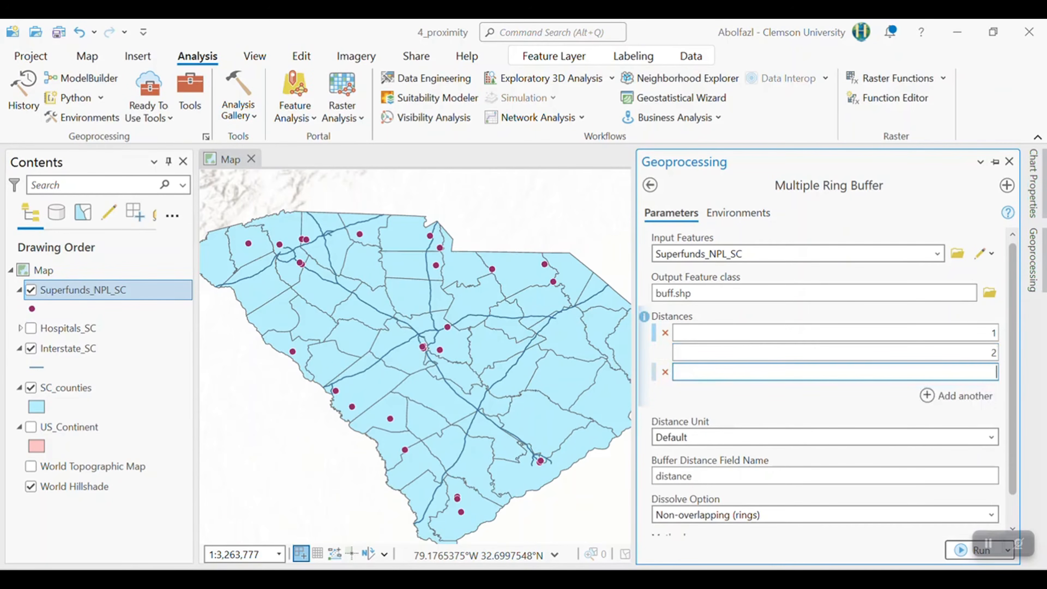
left_click(979, 392)
type("10")
left_click(827, 426)
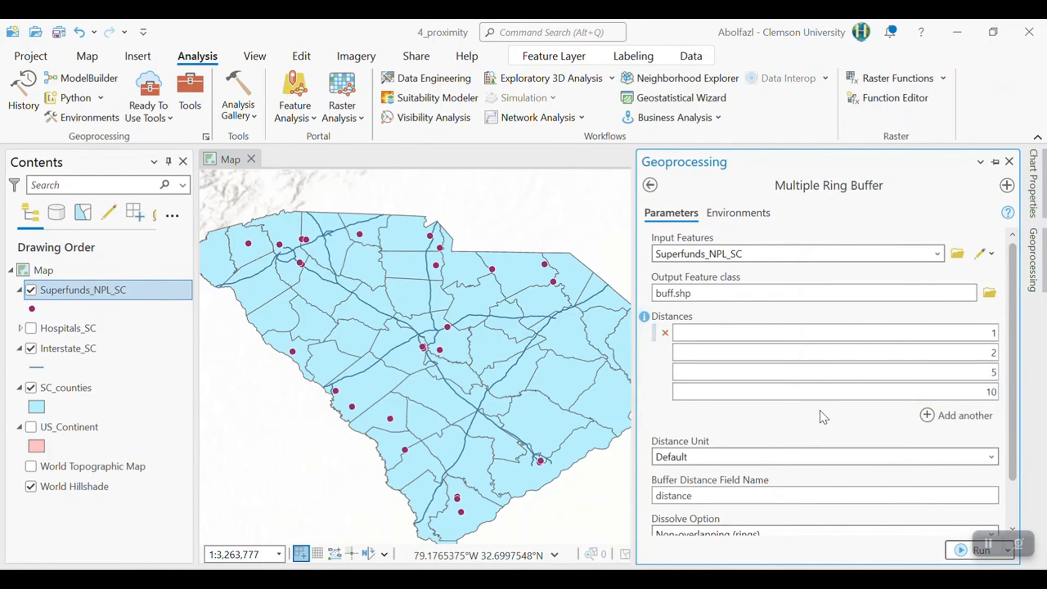
- Set the distance unit of the ring buffers to Miles
scroll(1000, 407, "down", 1)
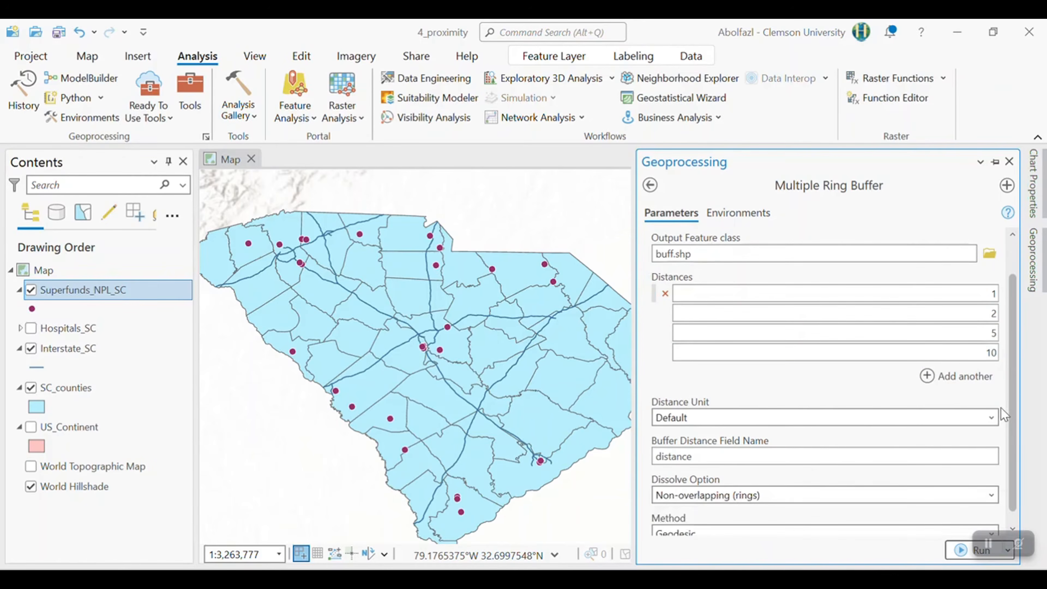
left_click(992, 415)
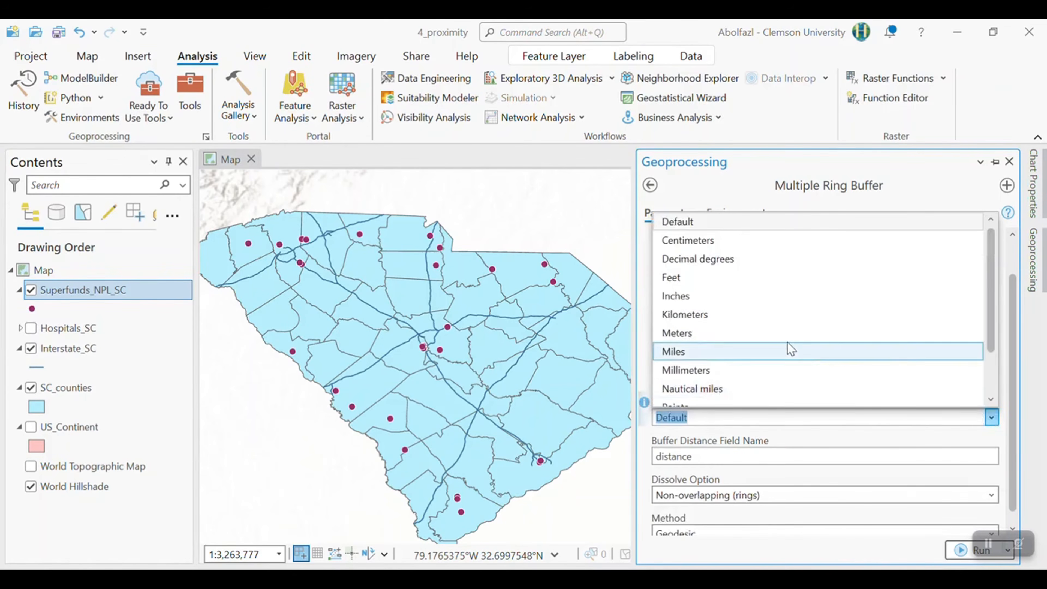
left_click(755, 352)
left_click(730, 375)
- Review the Dissolve Option choices for the ring buffers, keeping Non-overlapping (rings), and check the Method setting
scroll(742, 383, "down", 1)
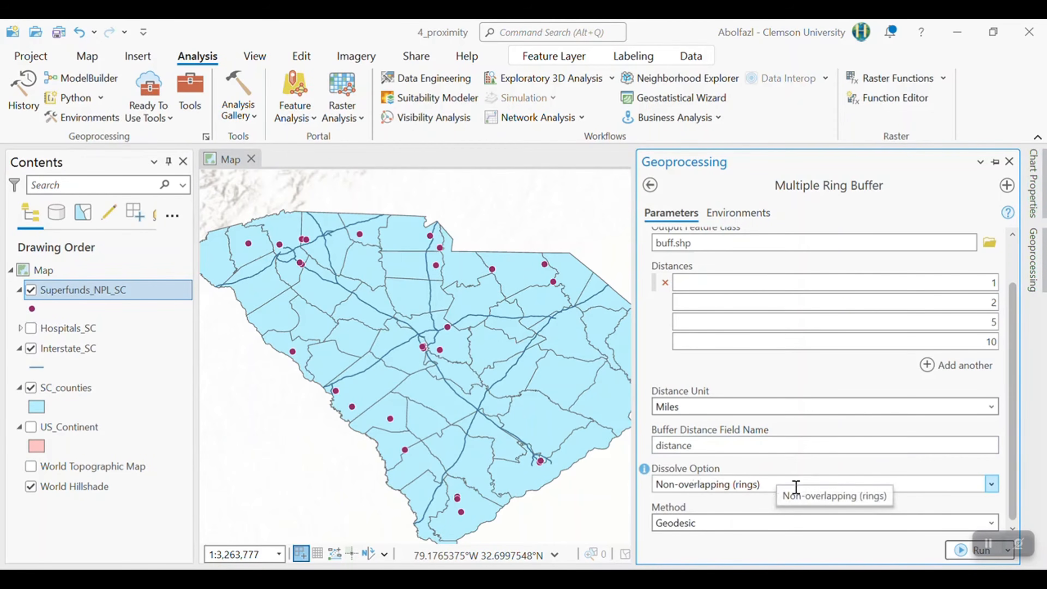
left_click(734, 486)
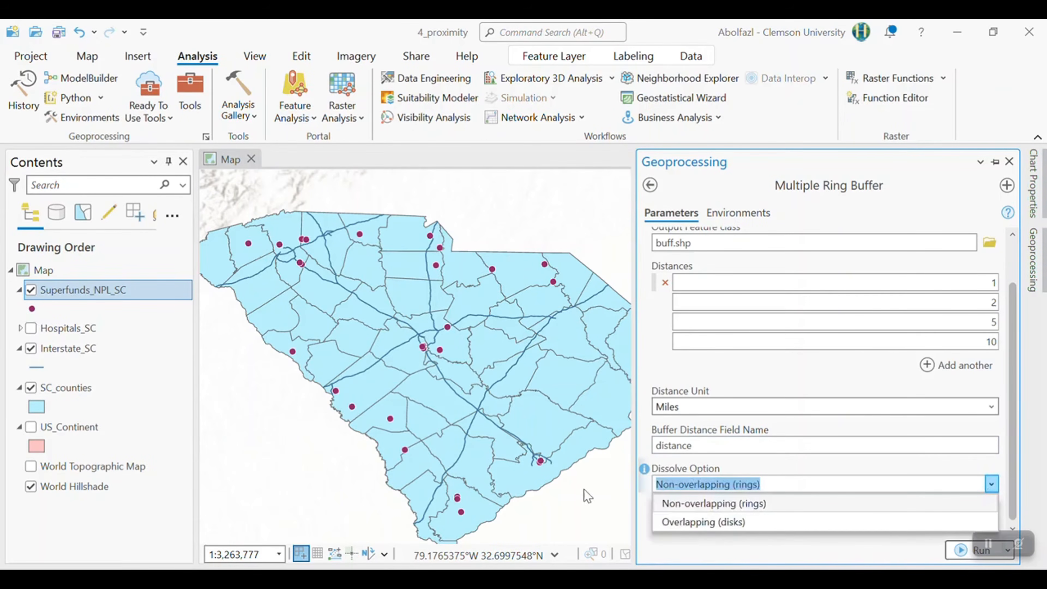
left_click(647, 481)
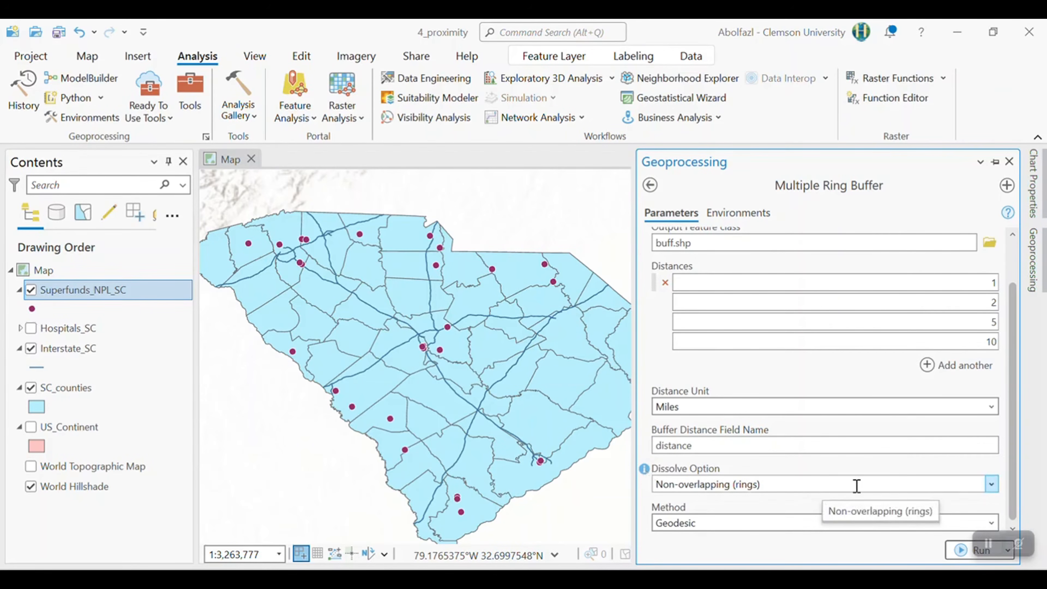
left_click(989, 486)
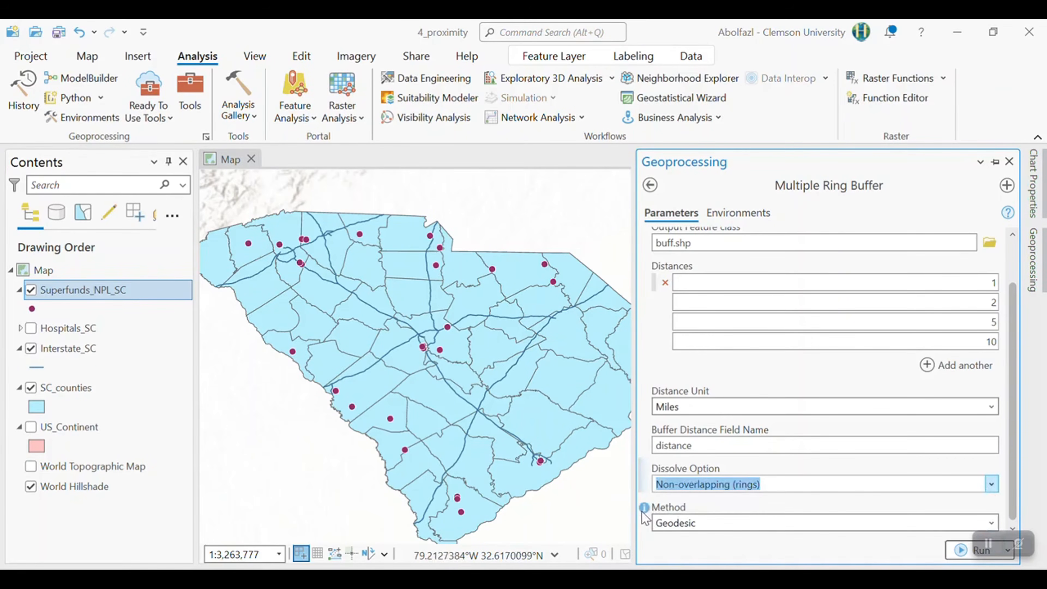
mouse_move(645, 509)
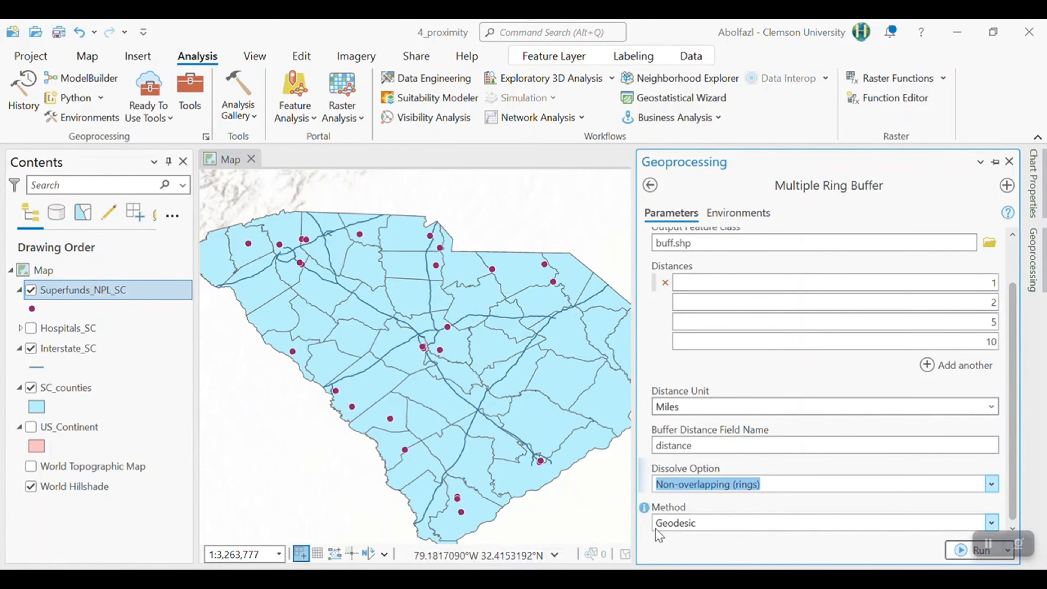
- Keep the Geodesic method and run Multiple Ring Buffer on the Superfund sites
left_click(992, 523)
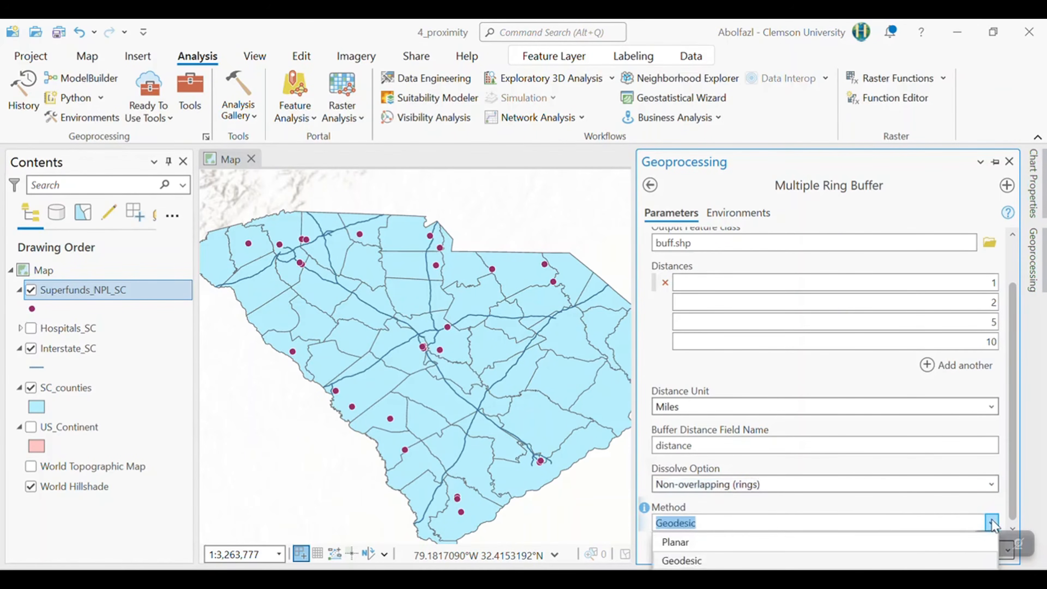
left_click(682, 523)
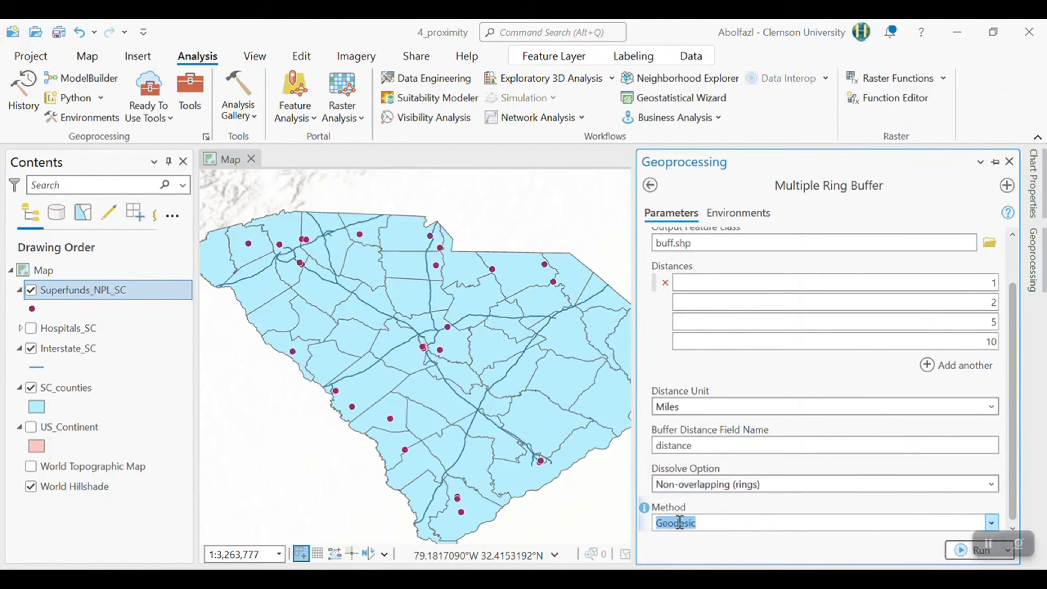
left_click(960, 553)
mouse_move(805, 551)
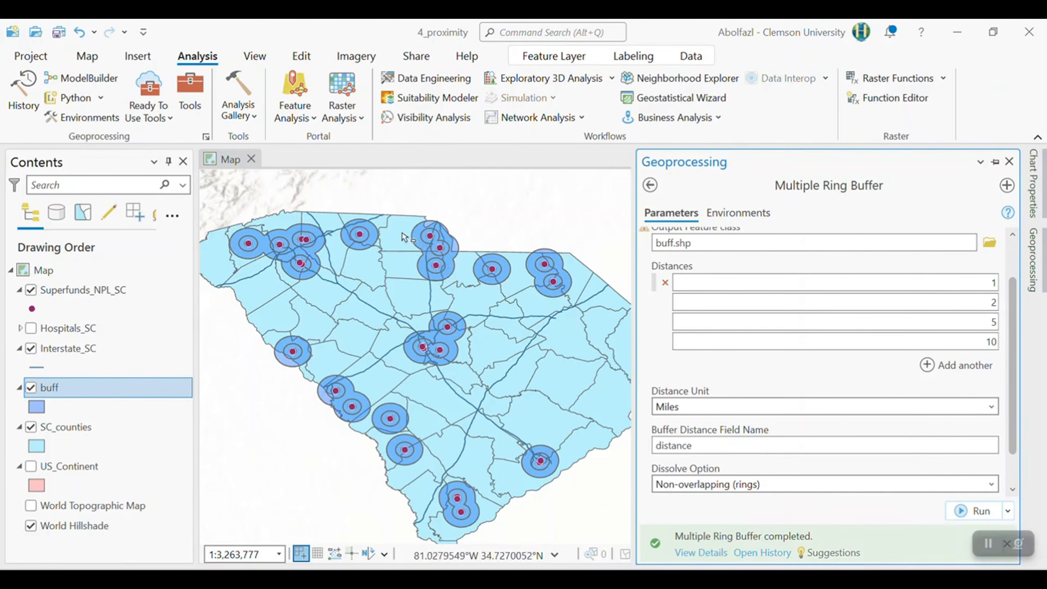
- Inspect the buffer rings around the Superfund sites and review the ring records in the buff attribute table
scroll(446, 259, "up", 5)
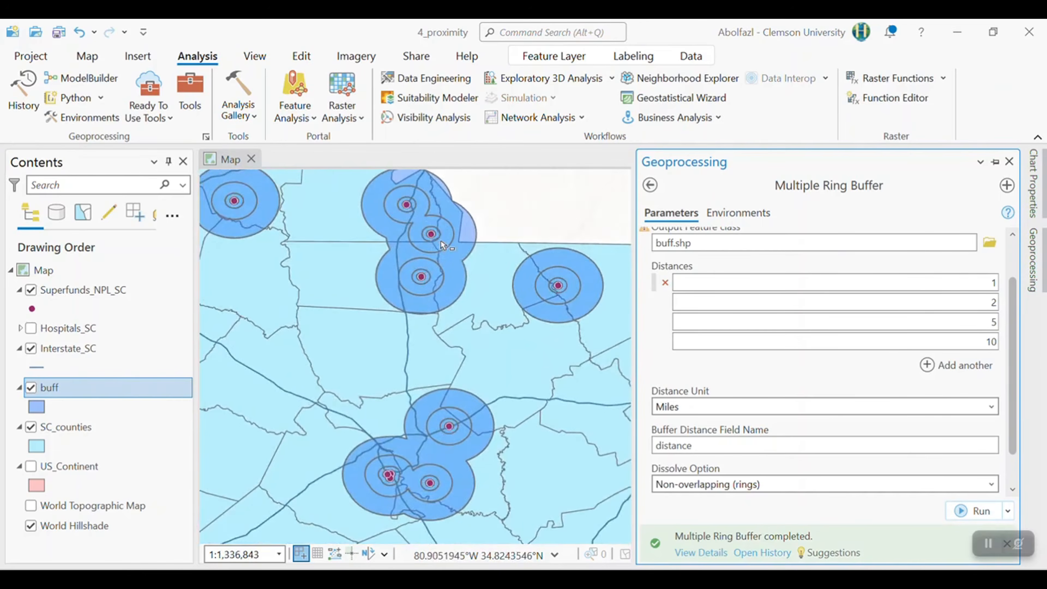
scroll(431, 235, "up", 2)
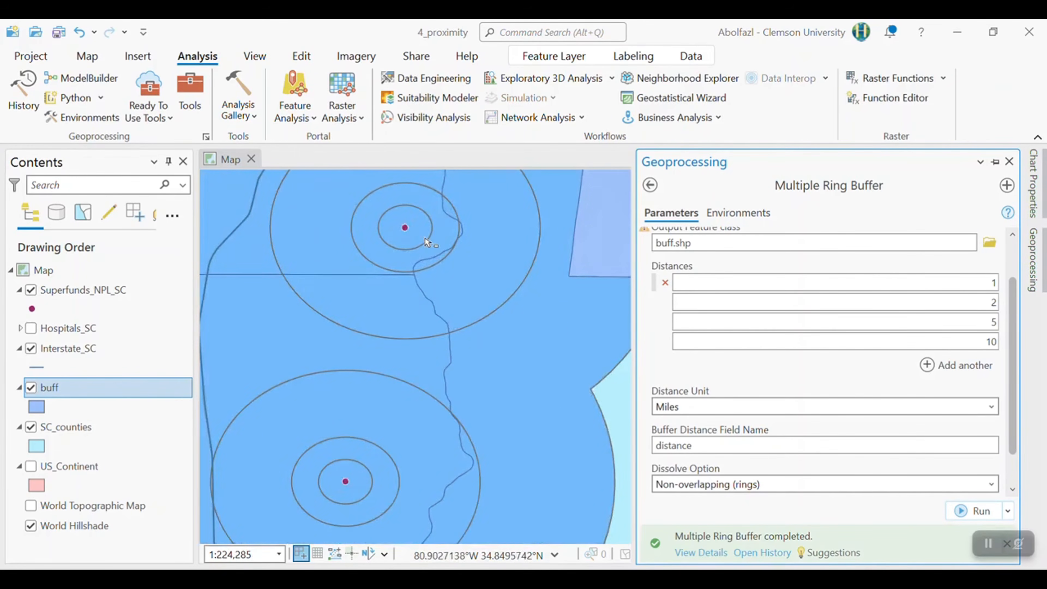
scroll(778, 285, "up", 1)
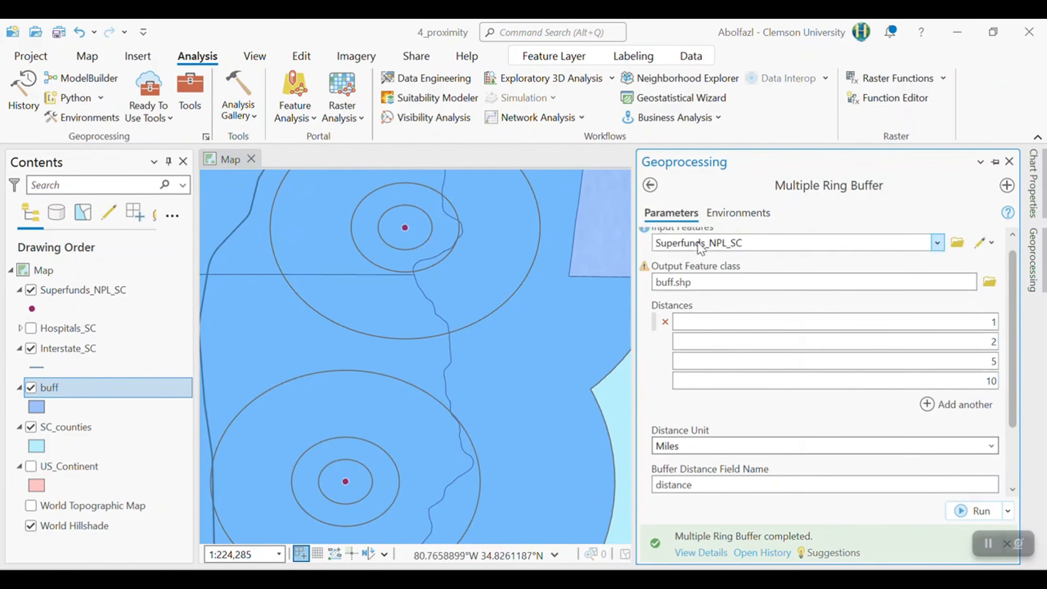
scroll(423, 319, "down", 3)
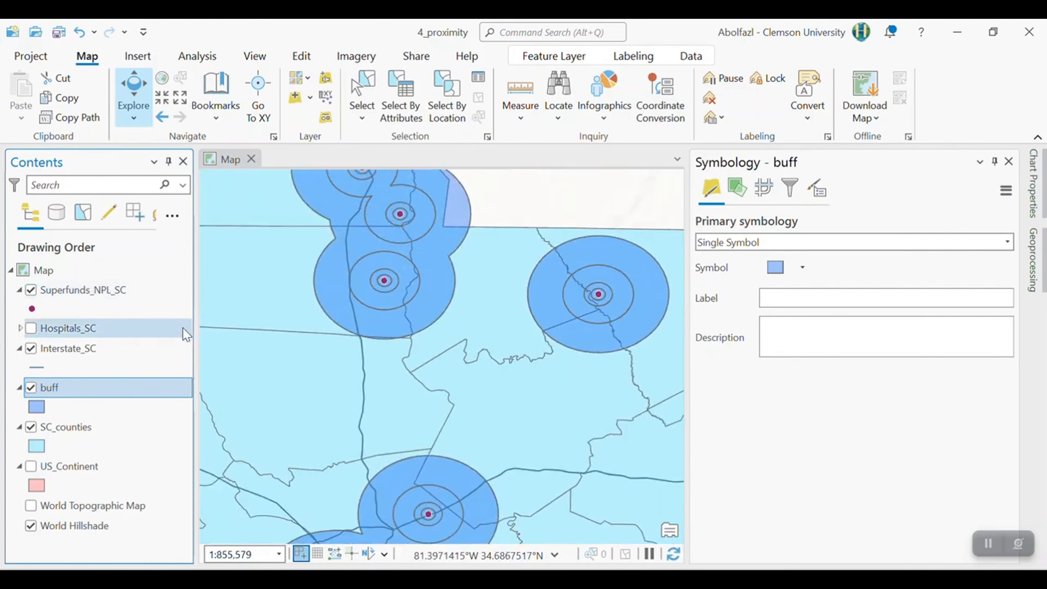
right_click(48, 392)
left_click(119, 133)
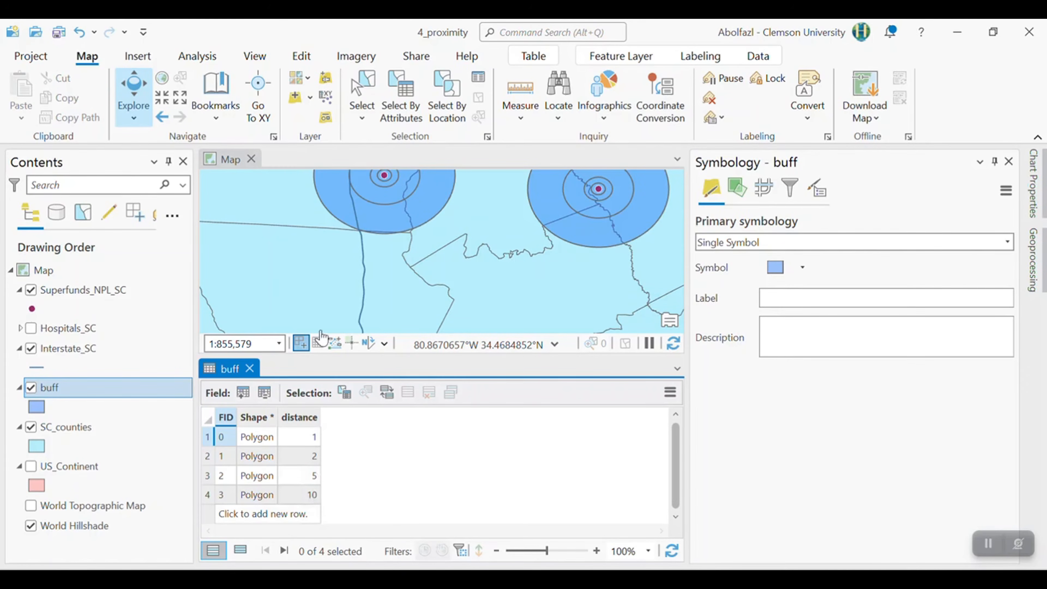
left_click(250, 369)
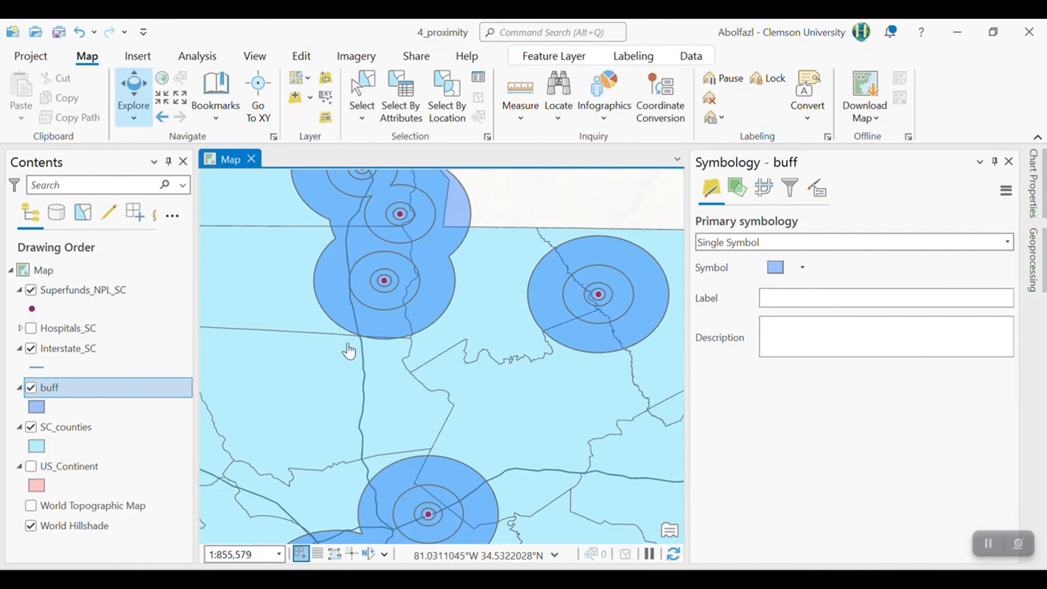
- Turn on the Hospitals_SC layer to show the hospitals together with the buffer rings
left_click_drag(348, 351, 402, 403)
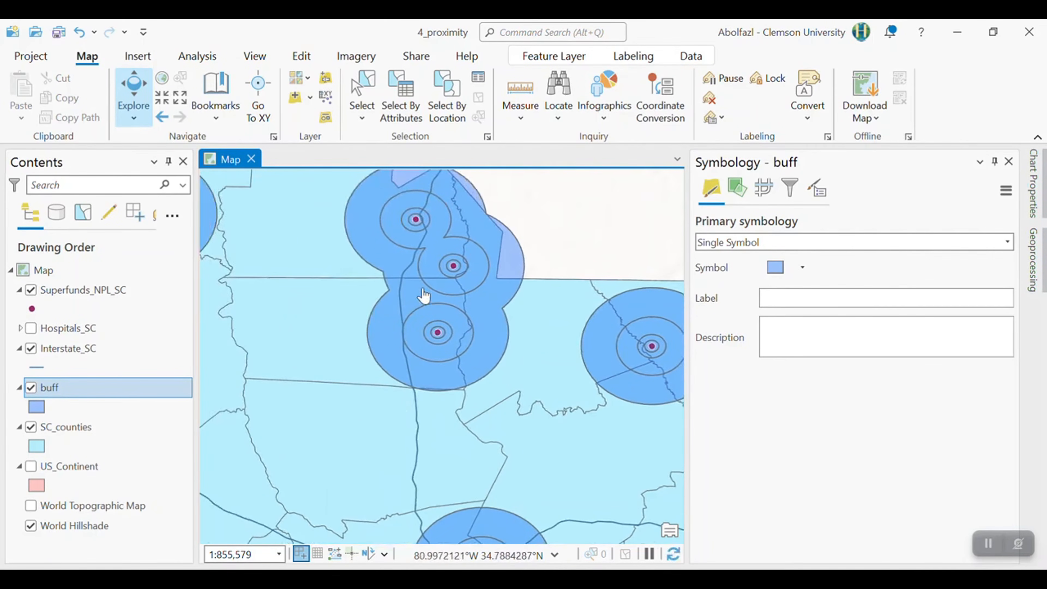
scroll(421, 297, "up", 3)
scroll(420, 285, "down", 5)
left_click_drag(316, 290, 321, 339)
left_click(31, 328)
scroll(379, 376, "up", 3)
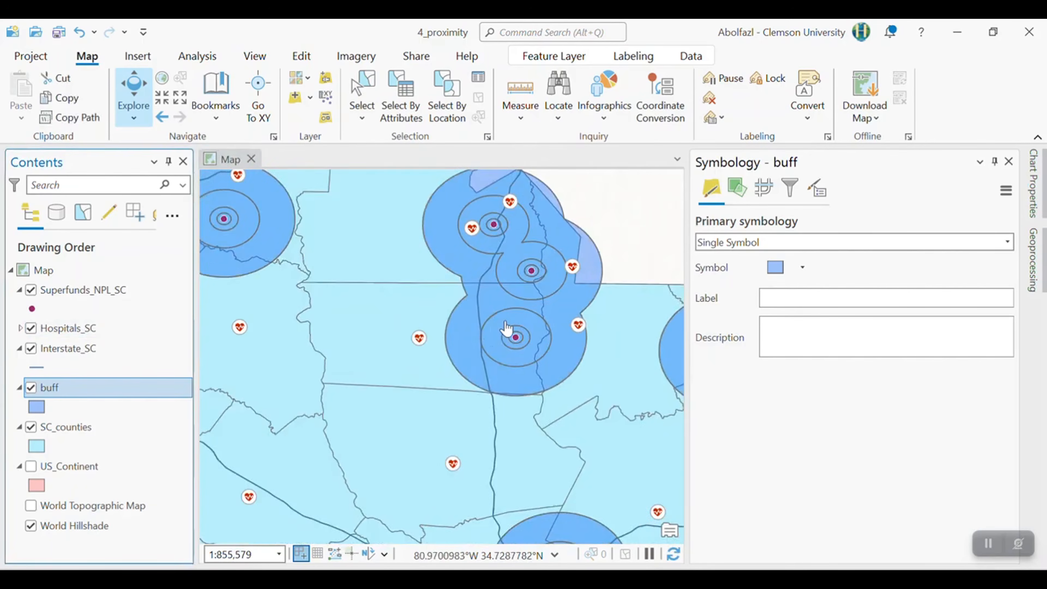
- Examine which buffer rings the hospitals fall into around the clustered Superfund sites
left_click_drag(504, 314, 489, 391)
scroll(485, 382, "up", 2)
scroll(474, 264, "up", 2)
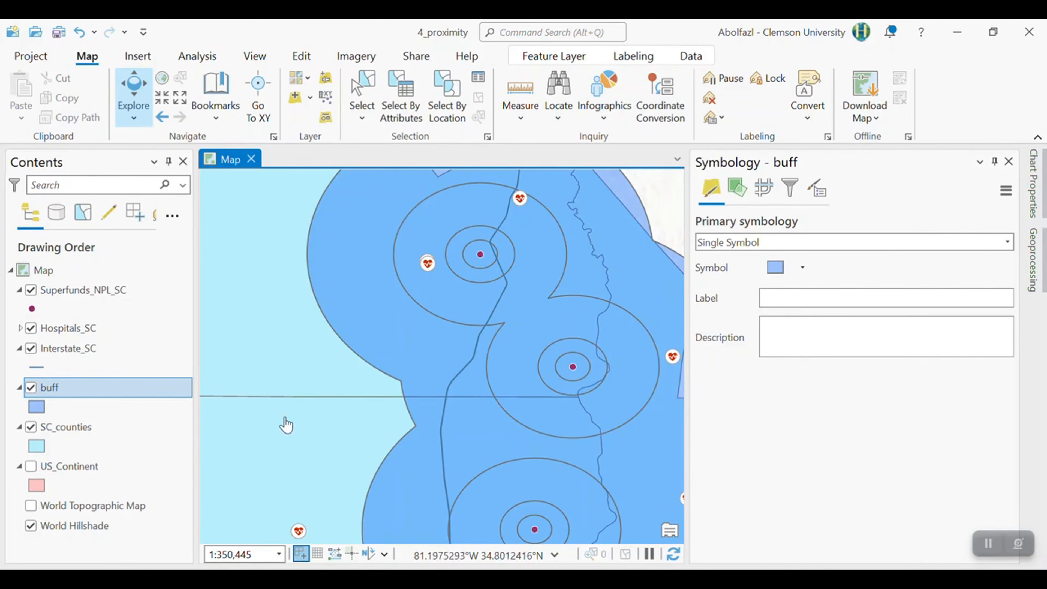
scroll(416, 371, "down", 5)
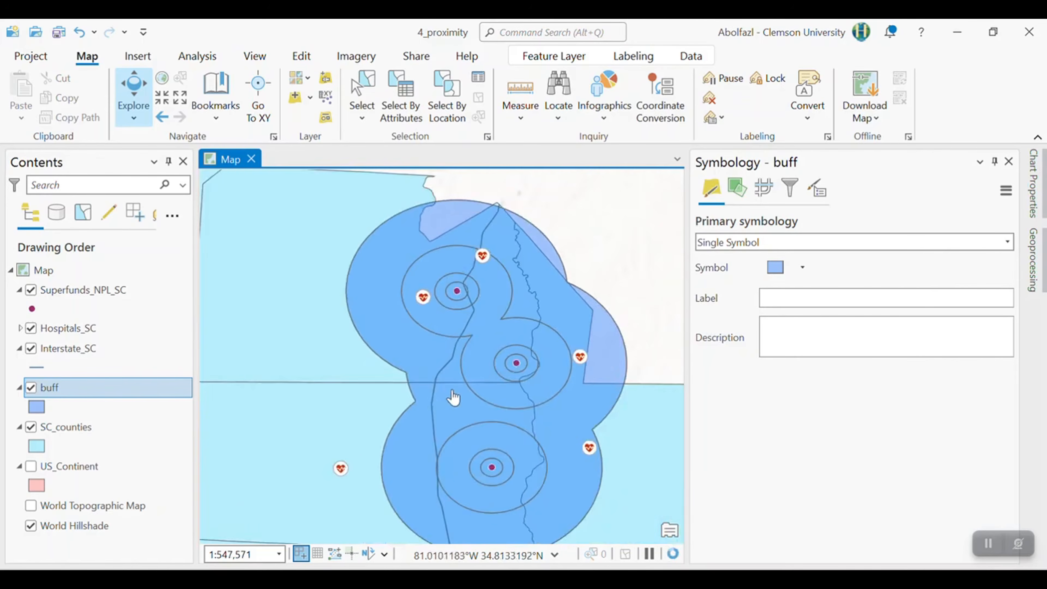
left_click_drag(381, 398, 473, 280)
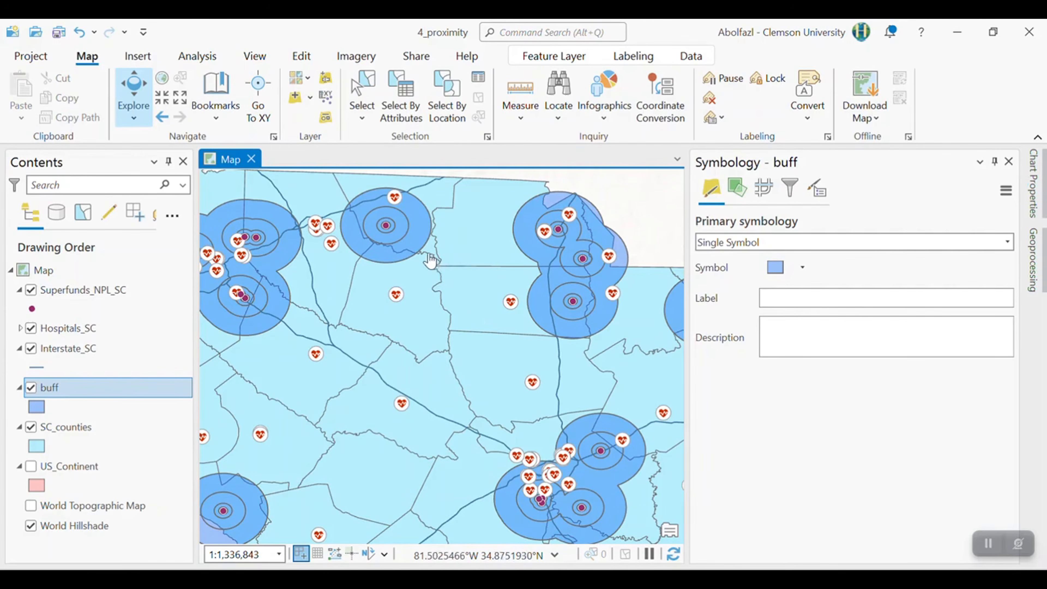
scroll(578, 273, "up", 3)
left_click_drag(553, 210, 529, 359)
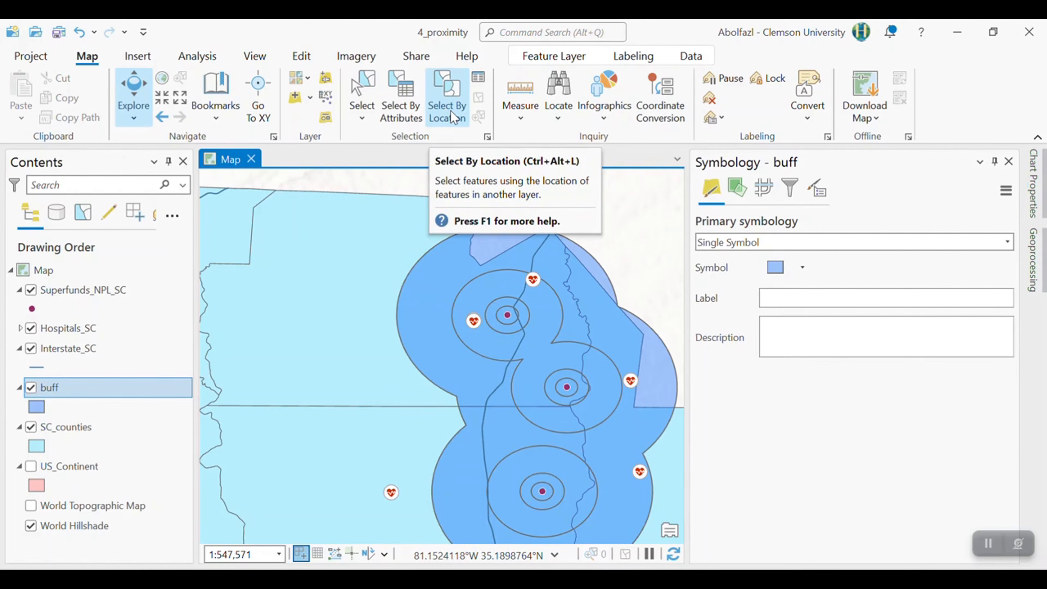
- Select the record with distance 1 in the buff attribute table and check the selected rings on the map
right_click(61, 393)
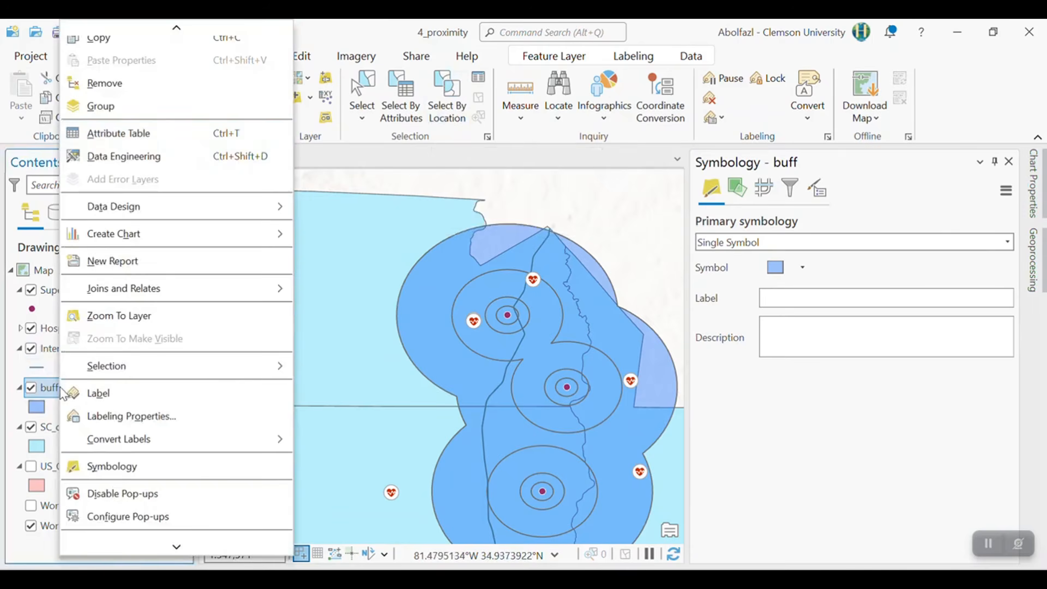
left_click(118, 133)
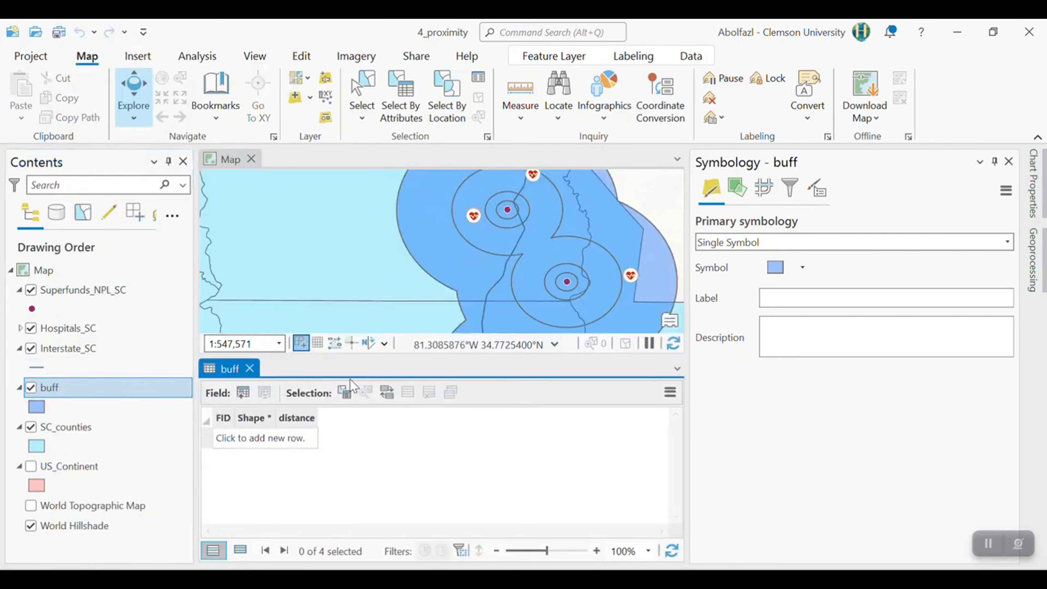
left_click(205, 435)
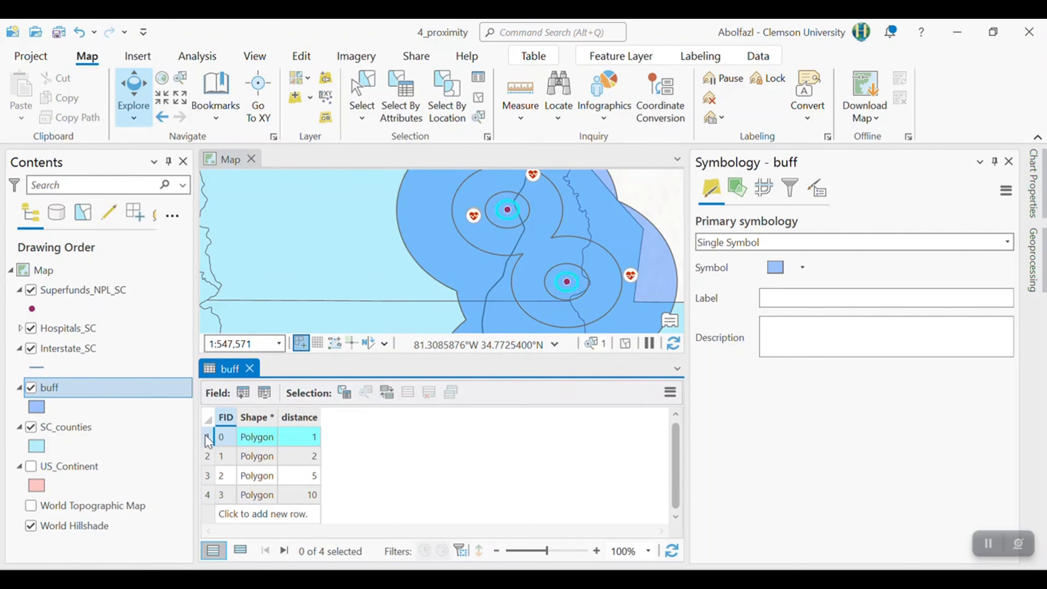
scroll(518, 215, "up", 3)
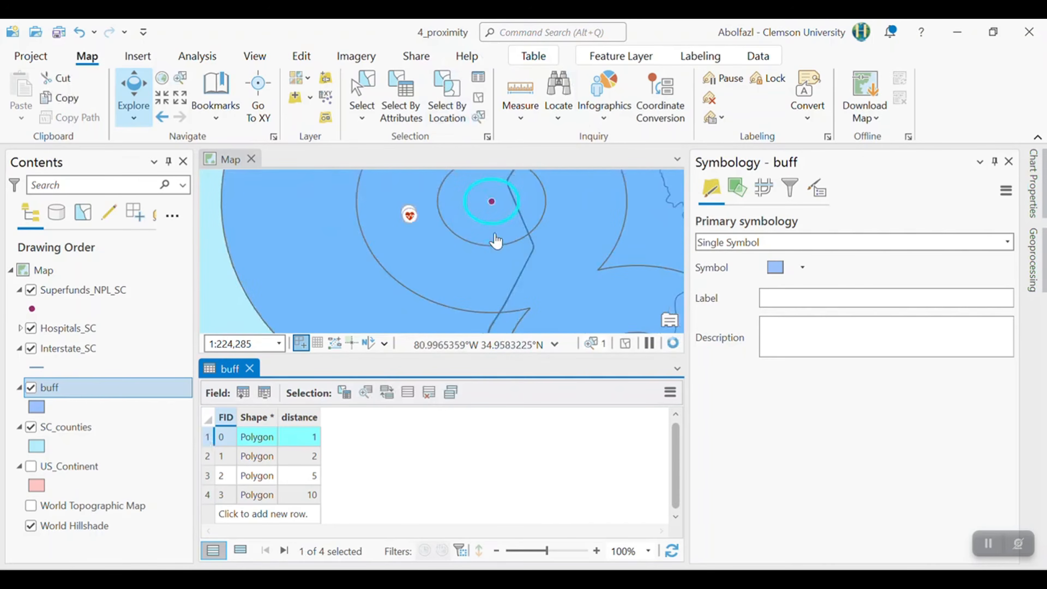
scroll(498, 287, "down", 7)
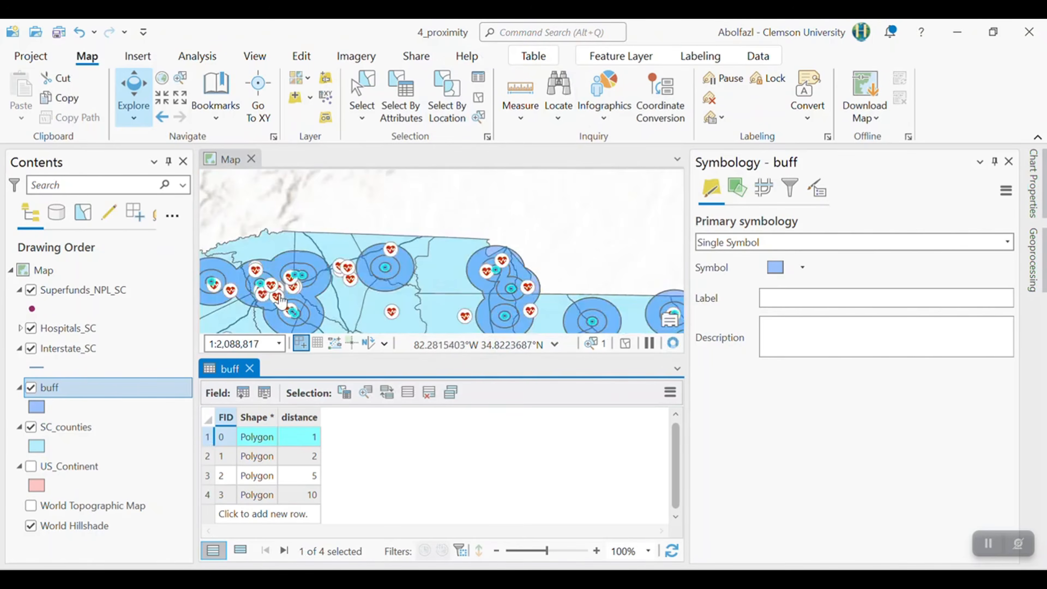
scroll(406, 224, "up", 9)
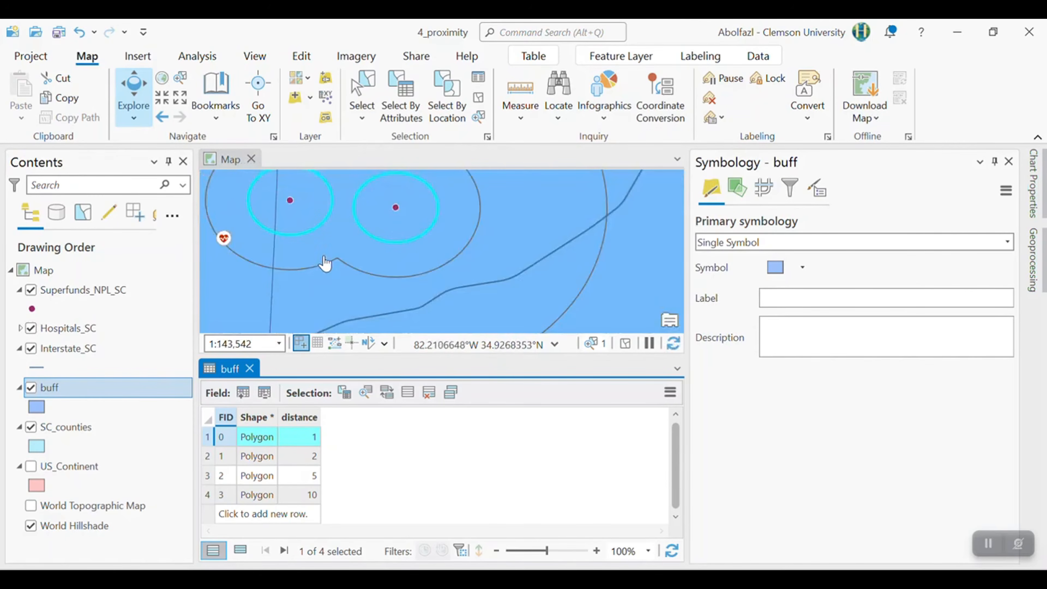
scroll(344, 275, "down", 3)
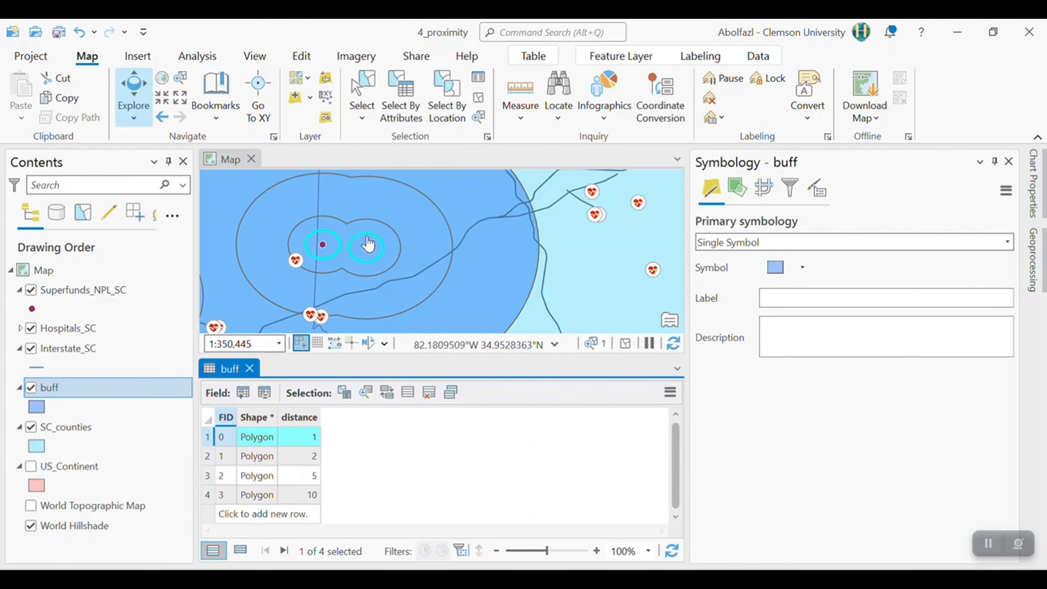
- Select by location the Hospitals_SC features completely within the selected buff record, as a new selection
left_click(463, 111)
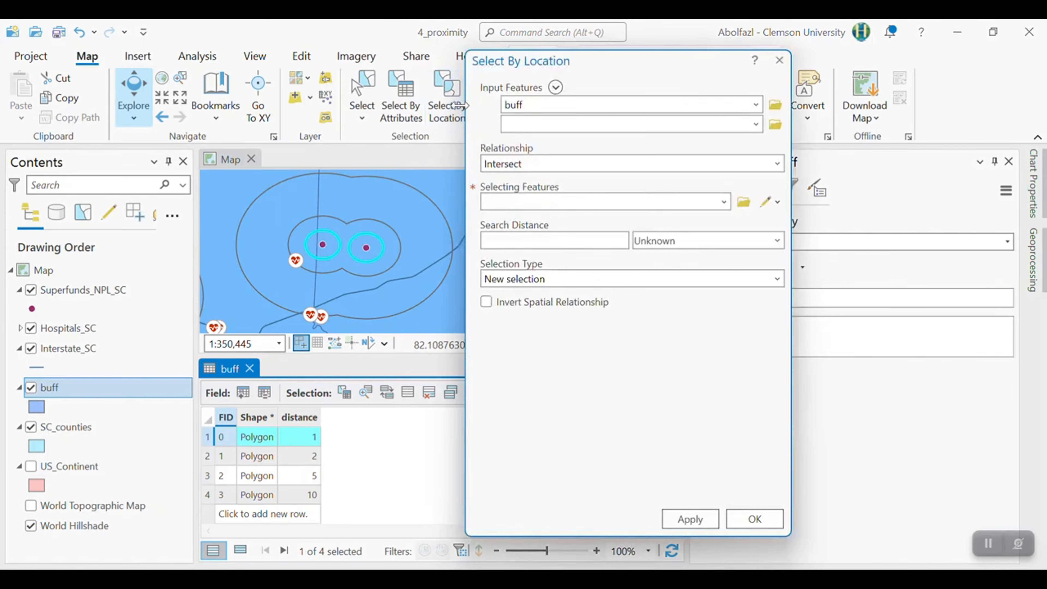
left_click(756, 104)
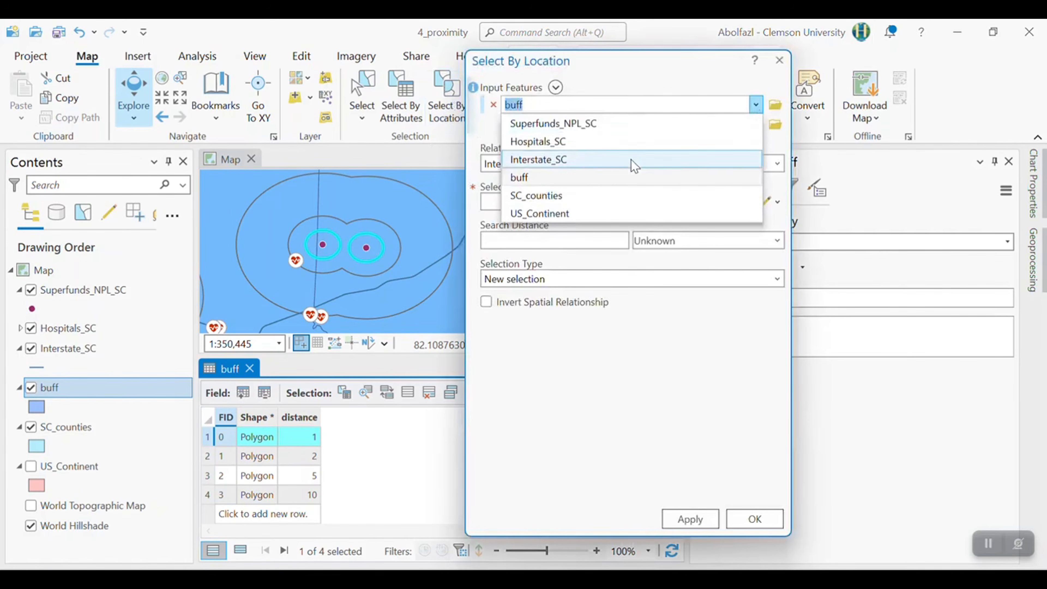
left_click(550, 143)
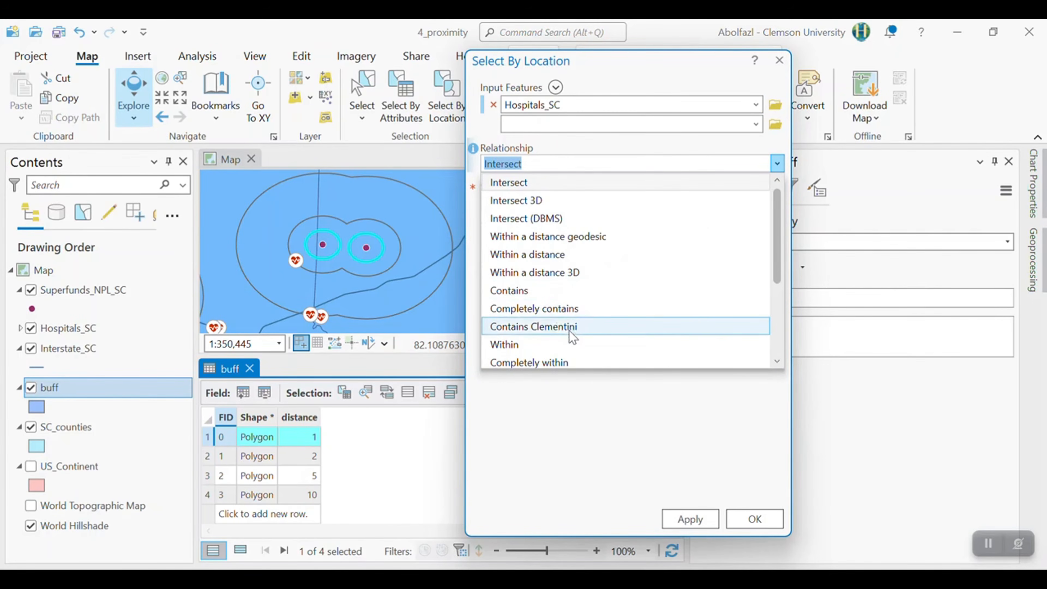
scroll(575, 337, "down", 1)
left_click(571, 305)
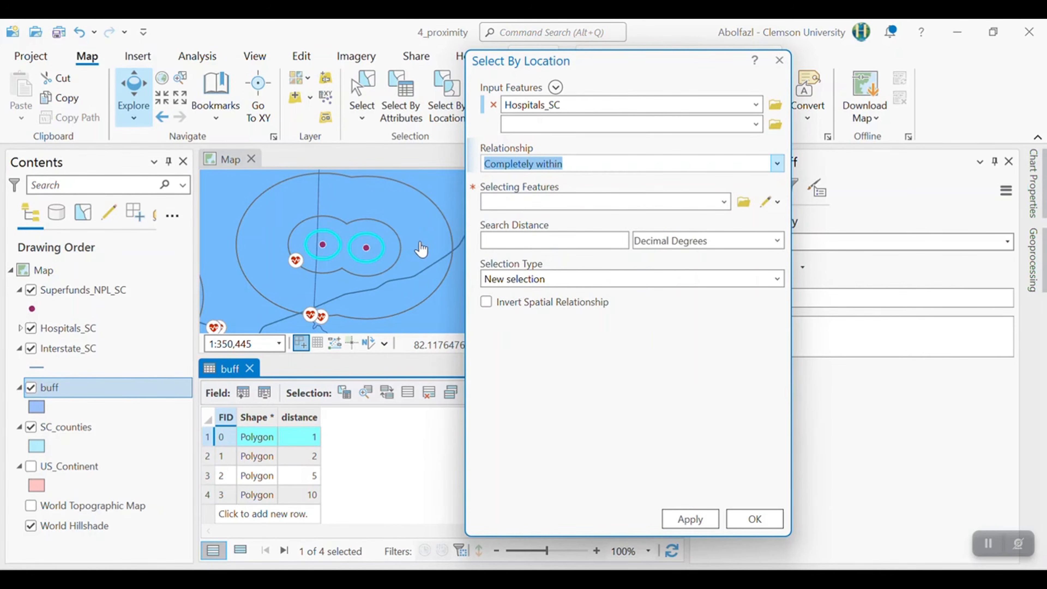
left_click(721, 205)
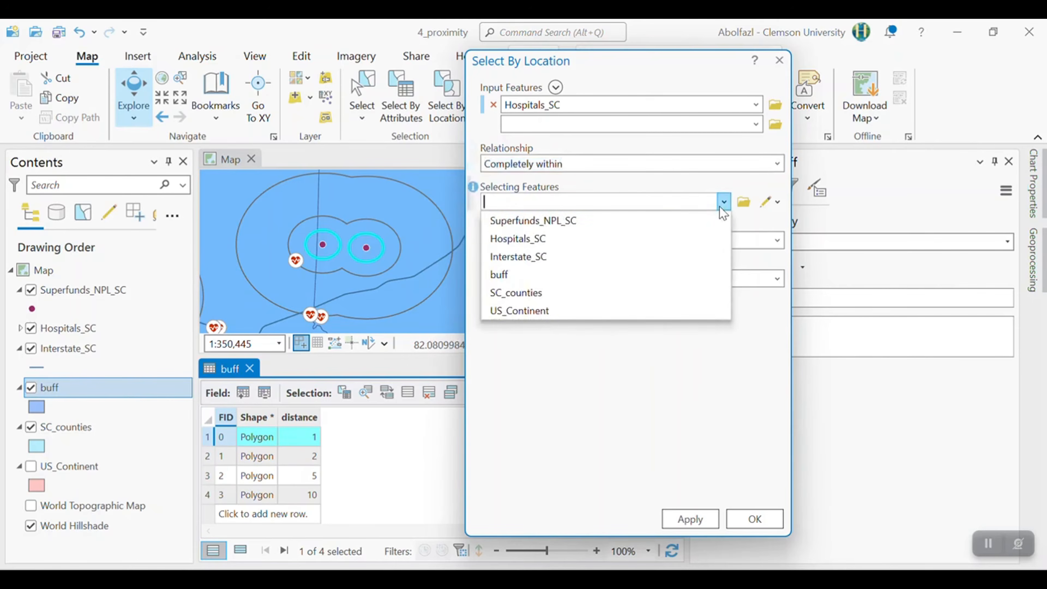
left_click(517, 275)
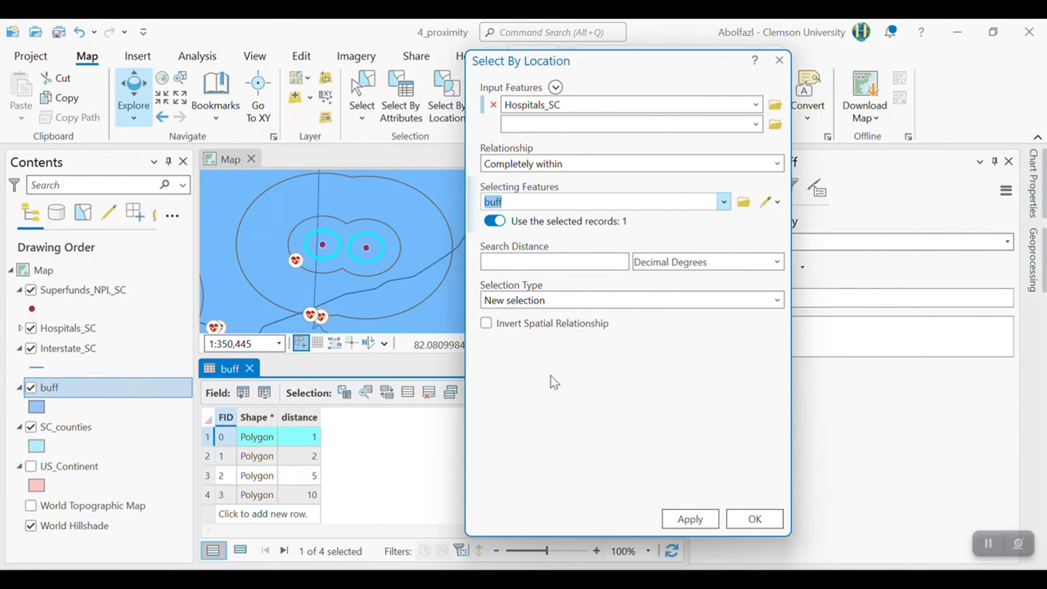
left_click(736, 519)
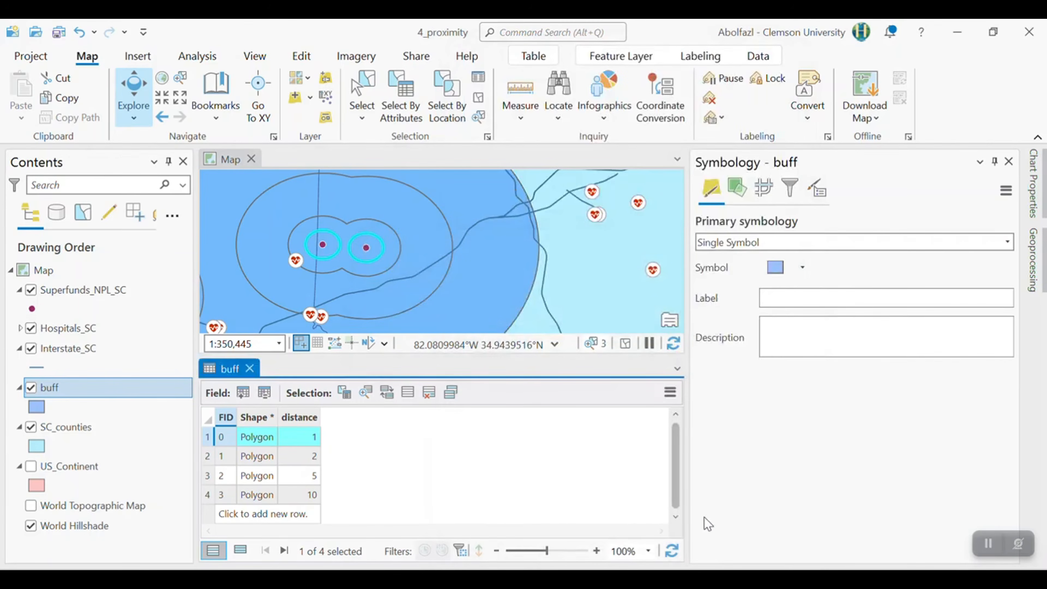
- Find a selected hospital on the map and examine its position relative to the 1-mile ring's edge
scroll(372, 280, "down", 3)
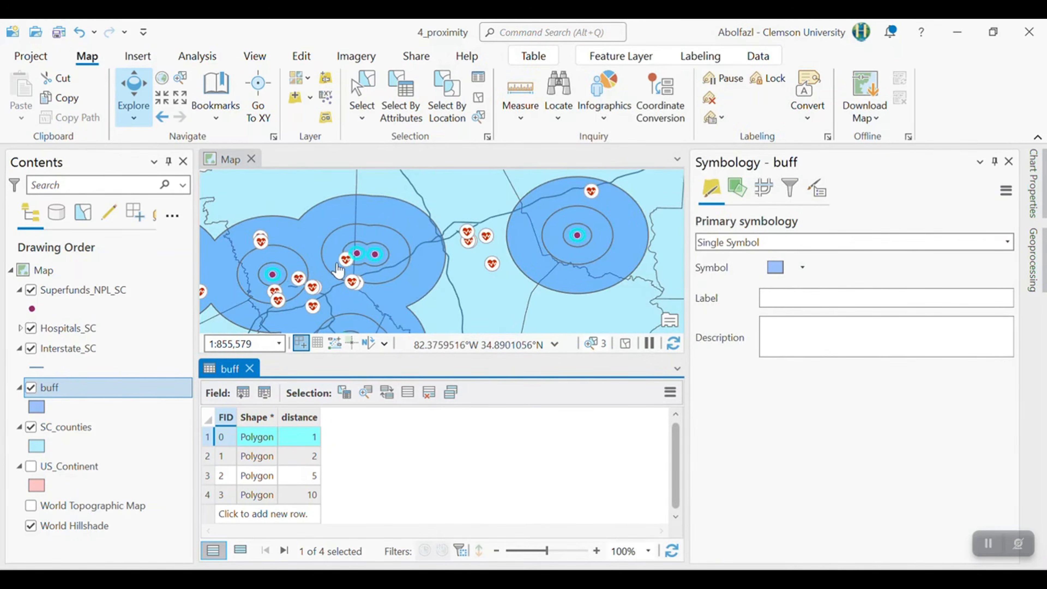
scroll(295, 280, "down", 4)
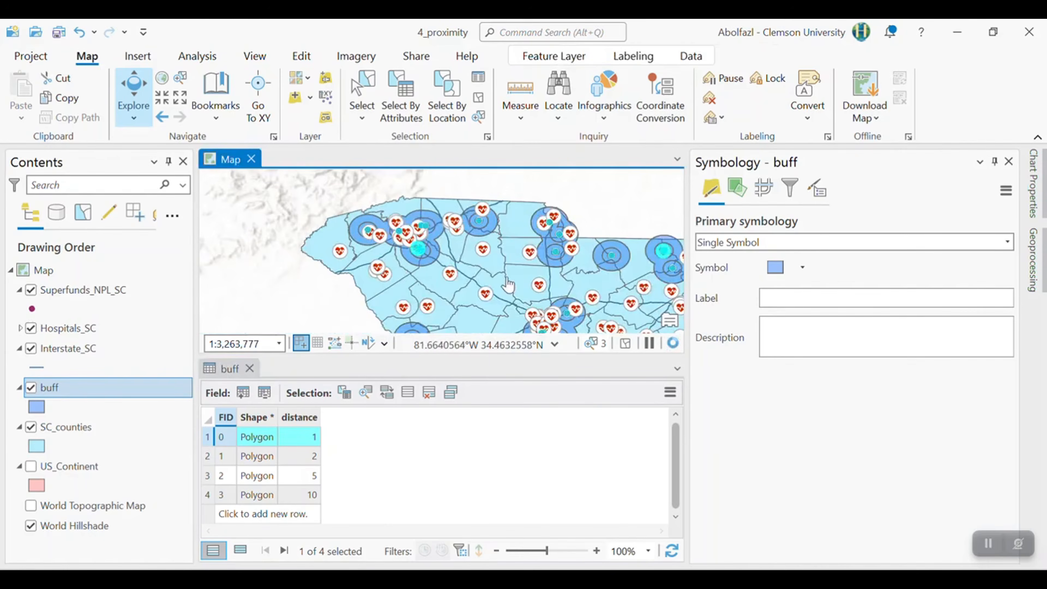
scroll(390, 257, "up", 4)
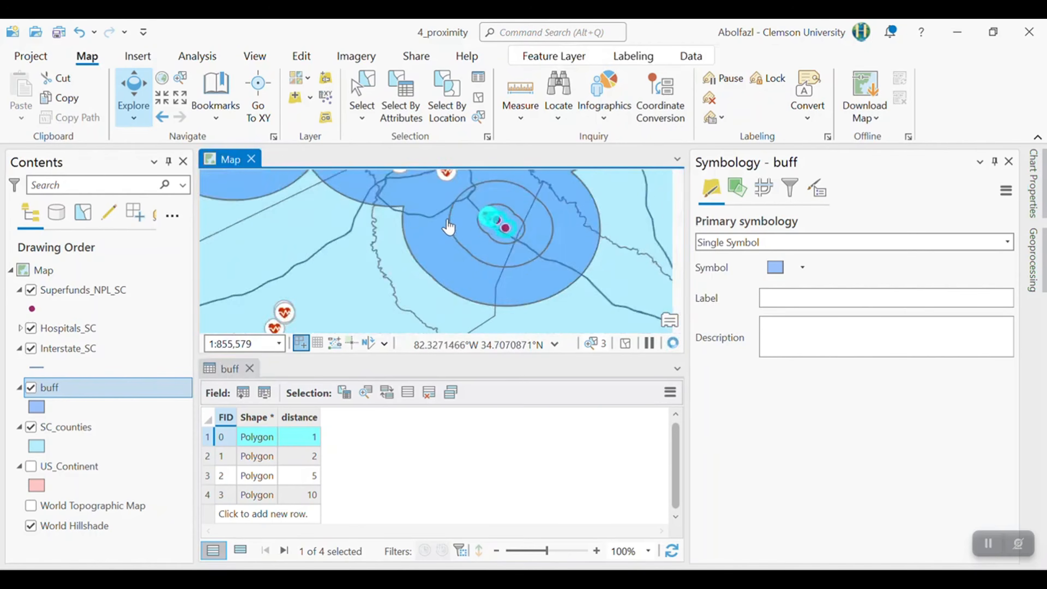
scroll(455, 222, "up", 4)
left_click_drag(522, 225, 370, 269)
scroll(373, 267, "up", 4)
scroll(334, 236, "up", 4)
scroll(387, 249, "up", 1)
scroll(384, 252, "down", 3)
scroll(358, 217, "up", 1)
scroll(392, 216, "up", 3)
left_click_drag(362, 192, 436, 390)
scroll(296, 219, "up", 3)
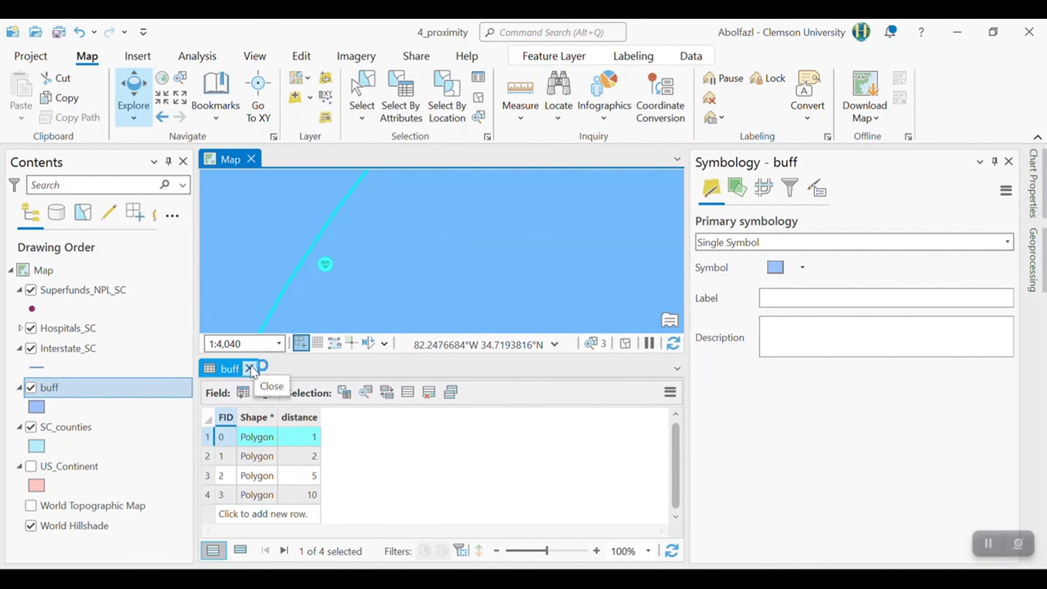
- Open the attribute table of the Hospitals_SC layer
right_click(93, 332)
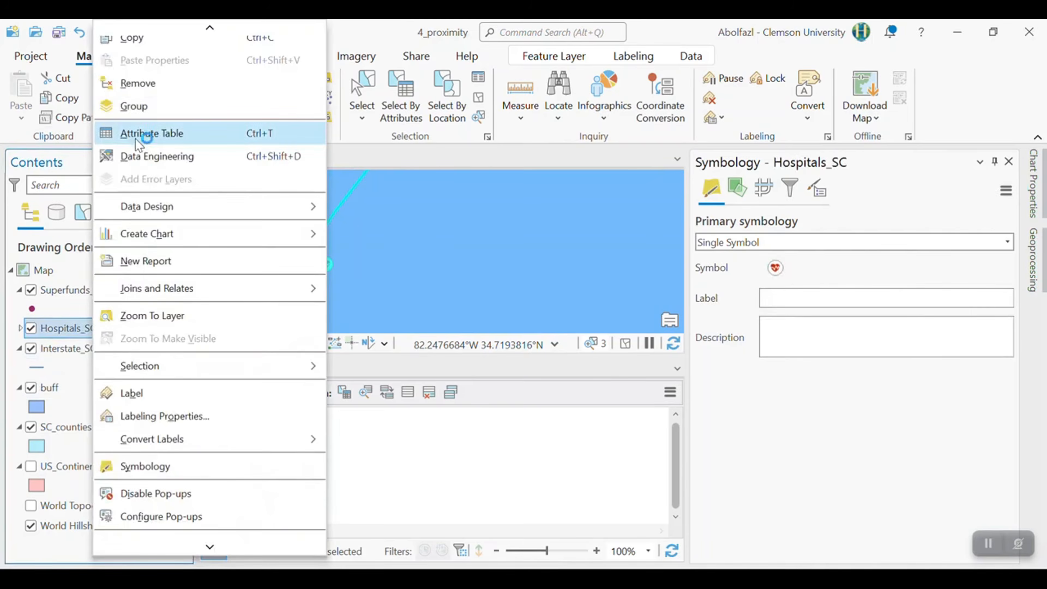
left_click(134, 141)
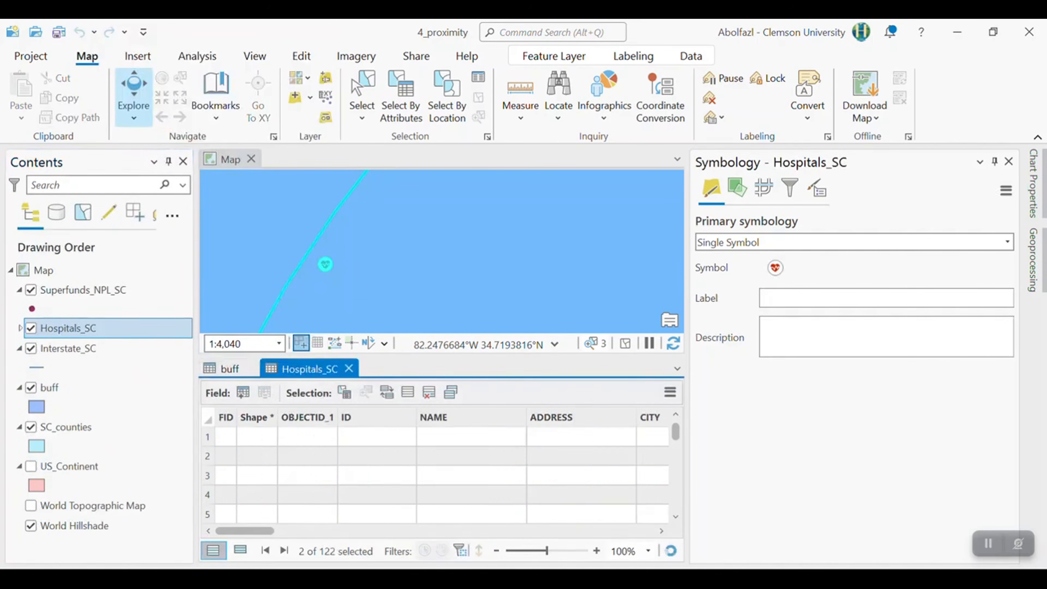
- Review only the selected Hospitals_SC records and locate the second one on the map relative to its 1-mile ring
scroll(352, 486, "down", 10)
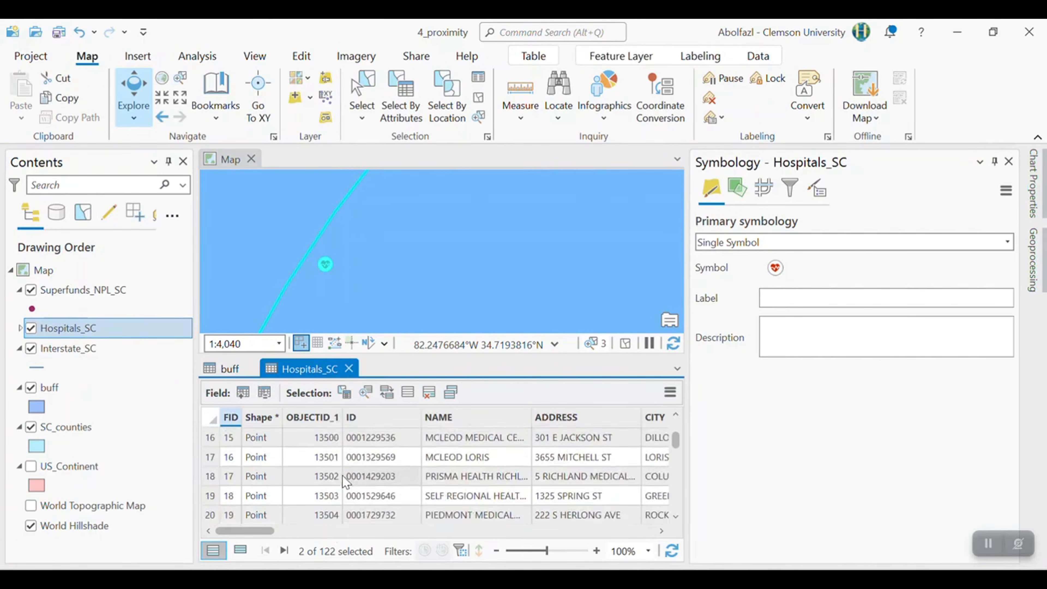
scroll(354, 471, "down", 1)
left_click(242, 554)
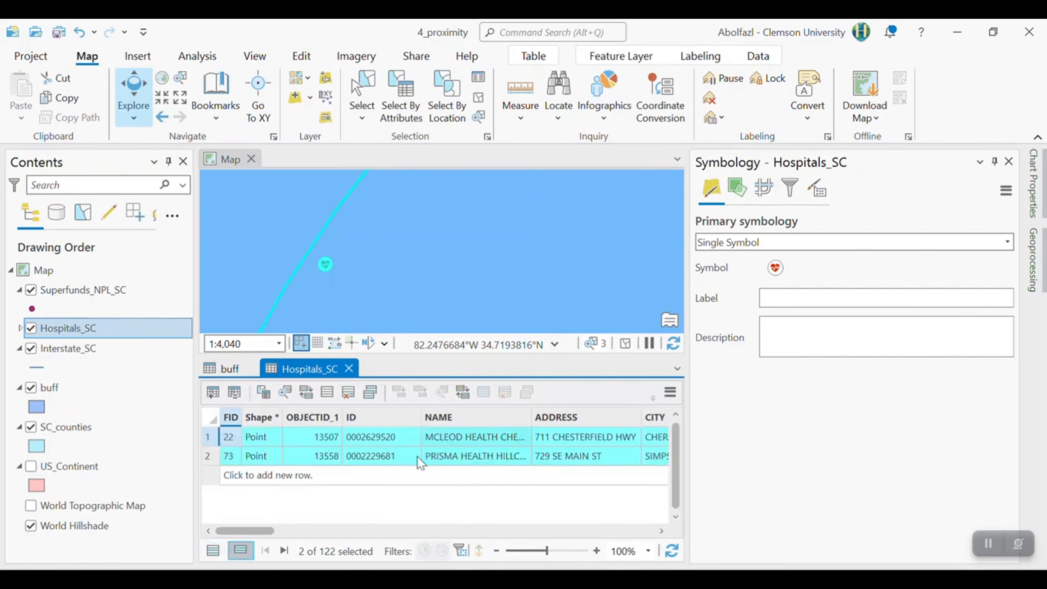
double_click(208, 455)
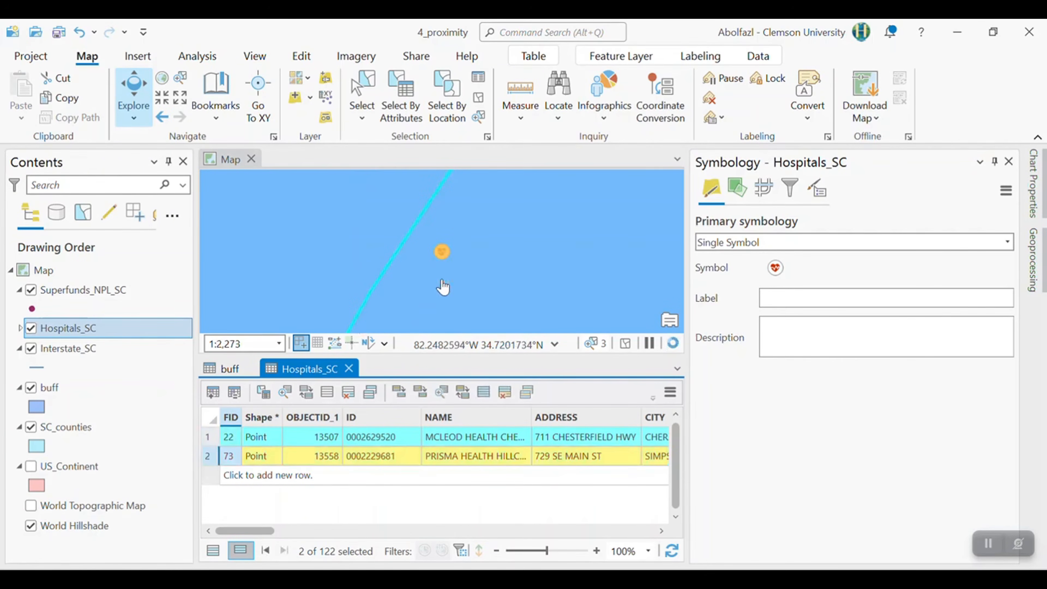
scroll(447, 288, "down", 5)
scroll(596, 271, "down", 3)
left_click_drag(605, 294, 390, 227)
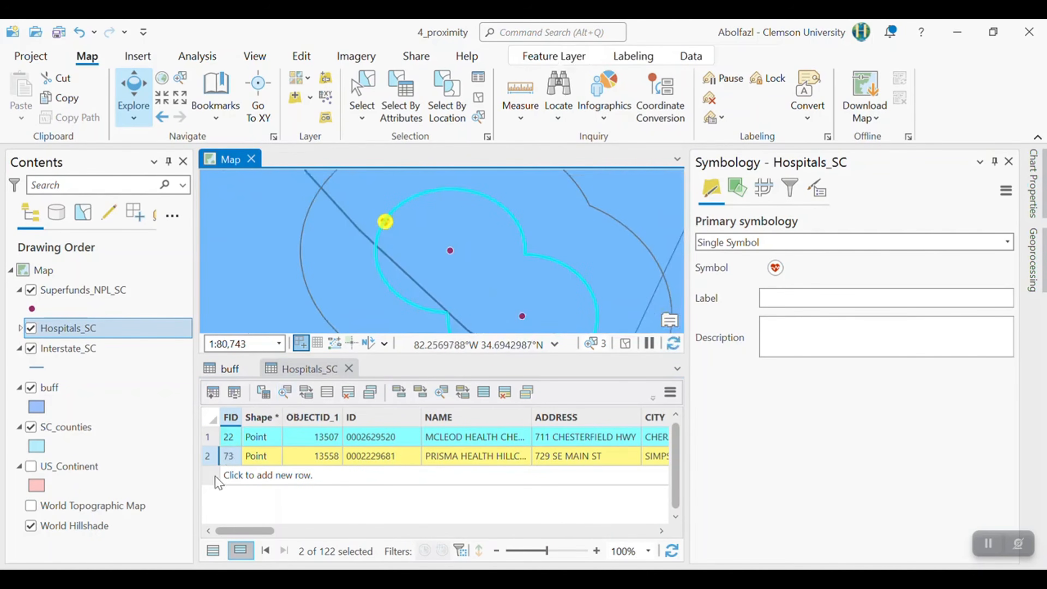
left_click(220, 549)
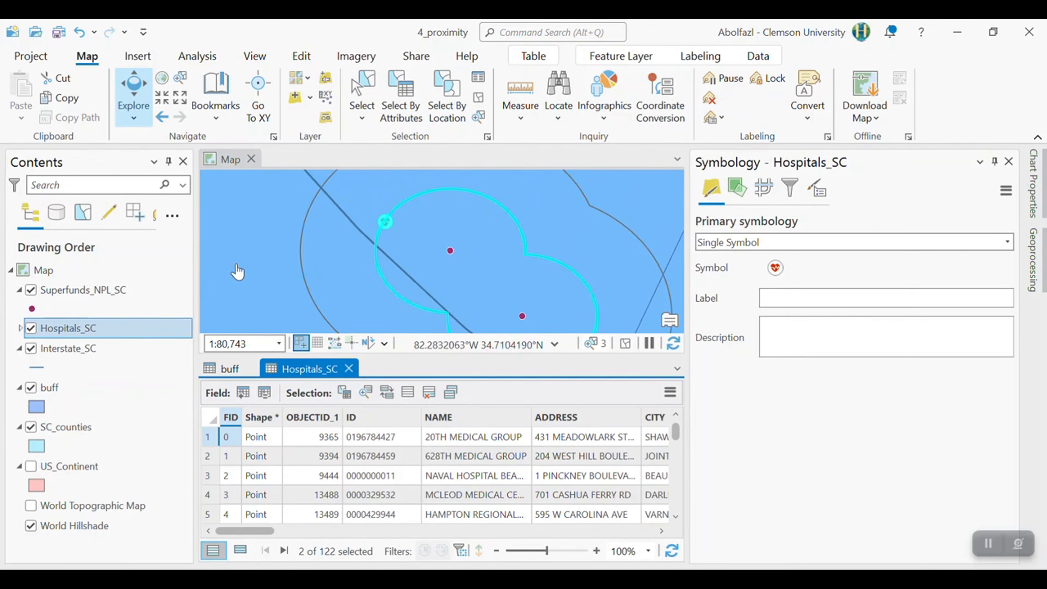
right_click(78, 330)
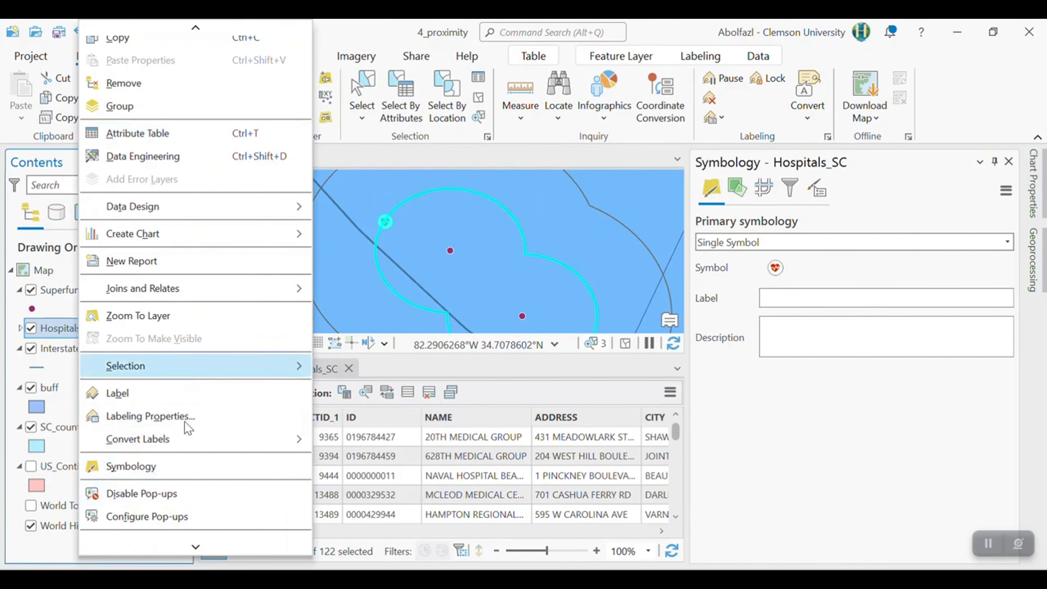
left_click(406, 356)
right_click(64, 324)
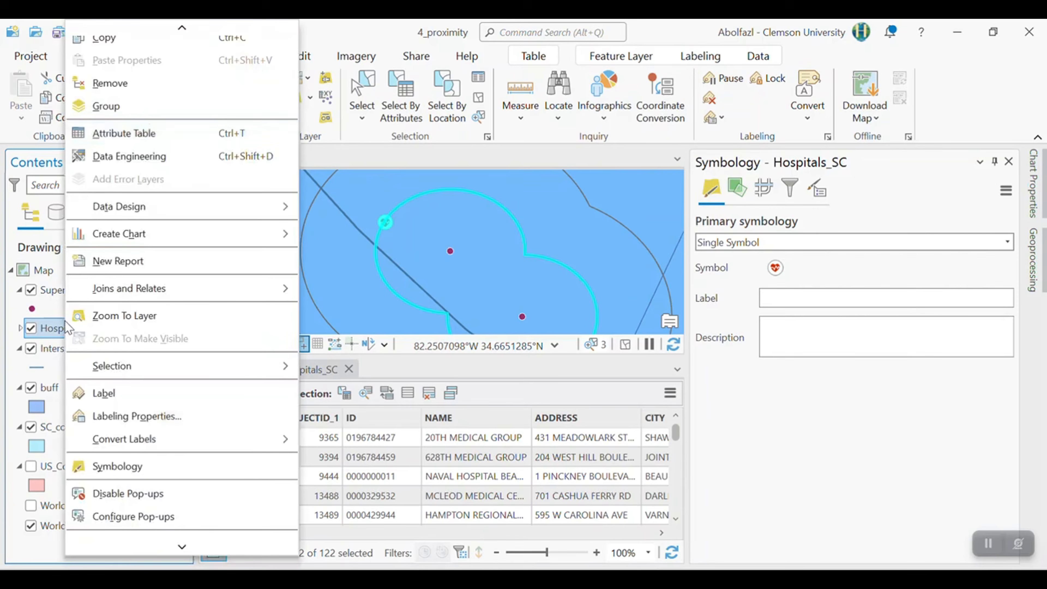
scroll(141, 323, "down", 3)
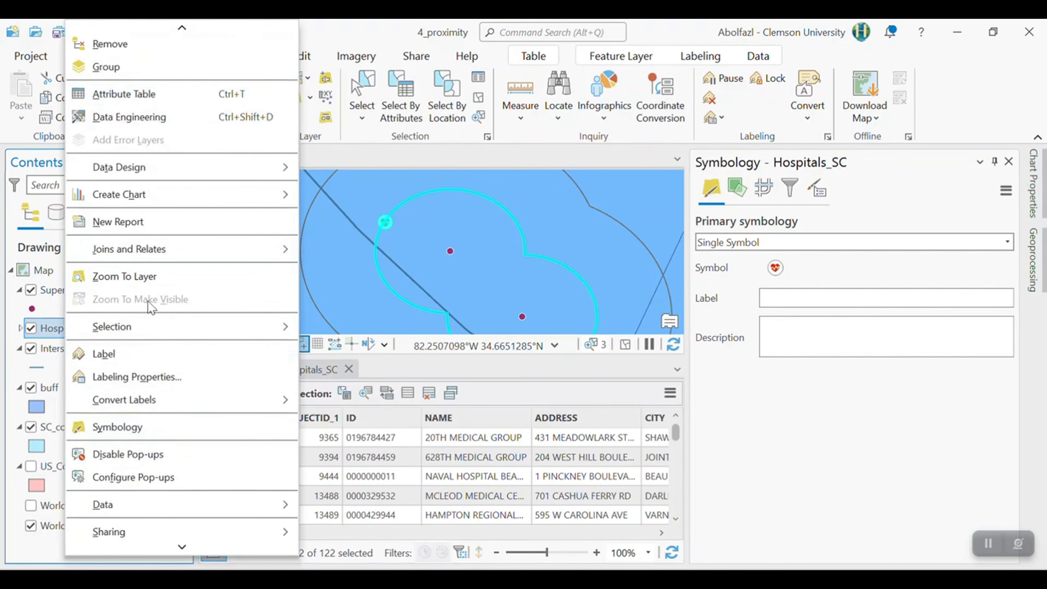
mouse_move(137, 452)
left_click(367, 441)
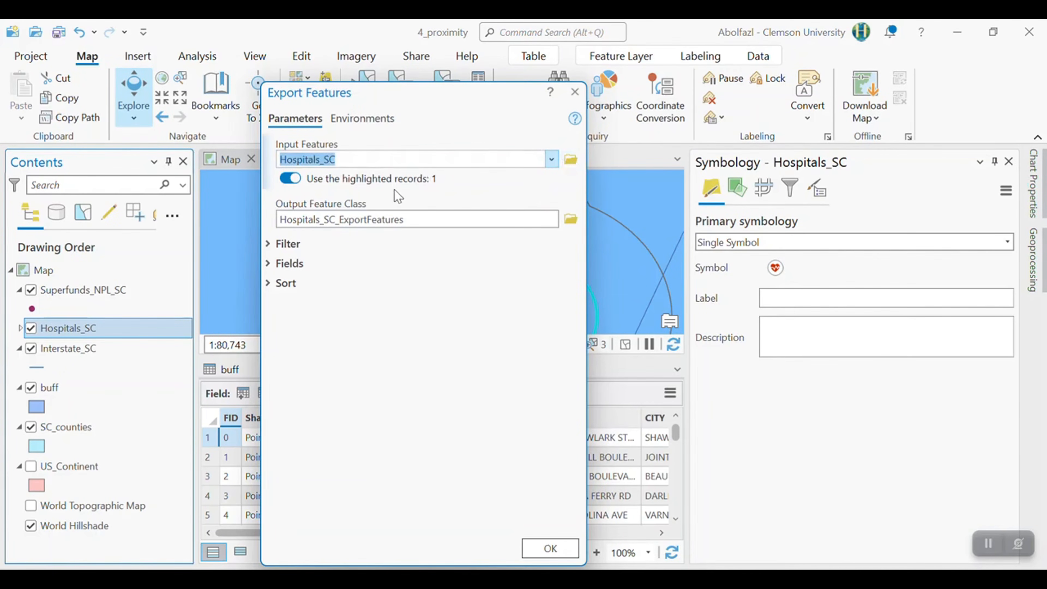
left_click(577, 91)
- Clear all selections and reselect the record with distance 1 in the buff attribute table
left_click(478, 100)
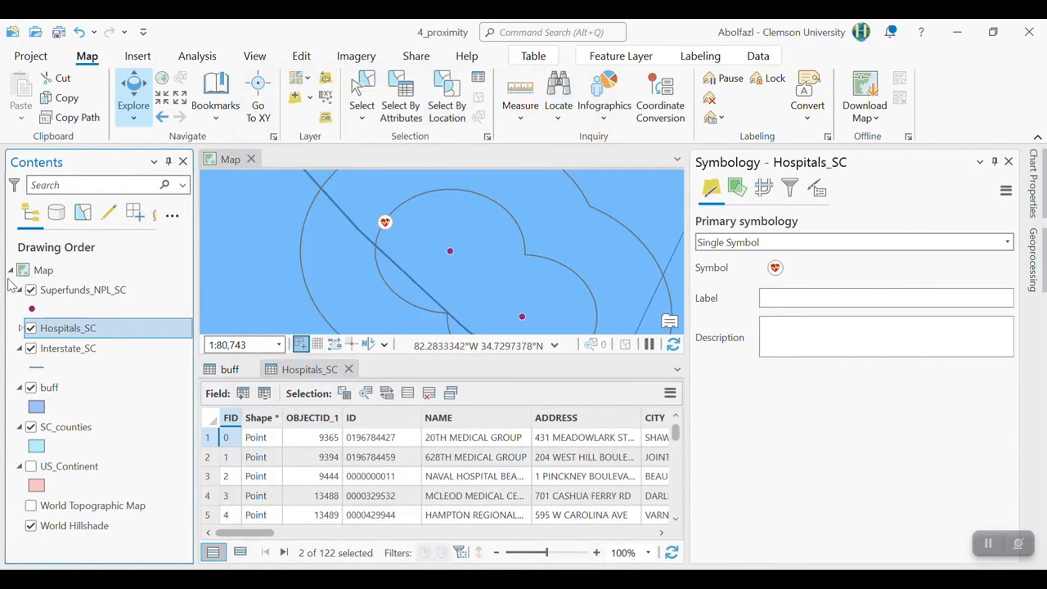
left_click(70, 390)
right_click(71, 392)
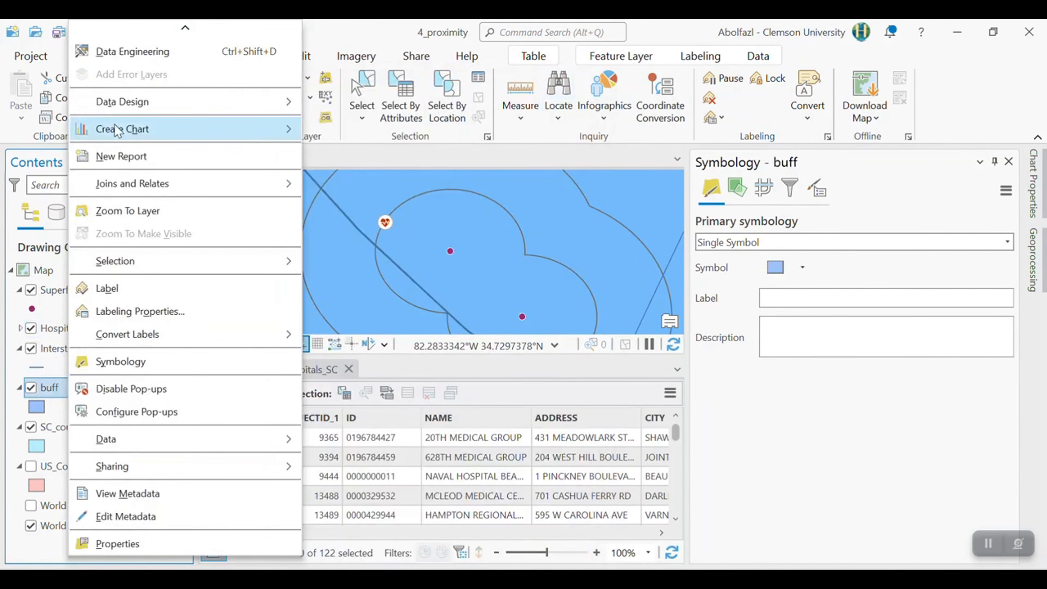
scroll(138, 123, "up", 3)
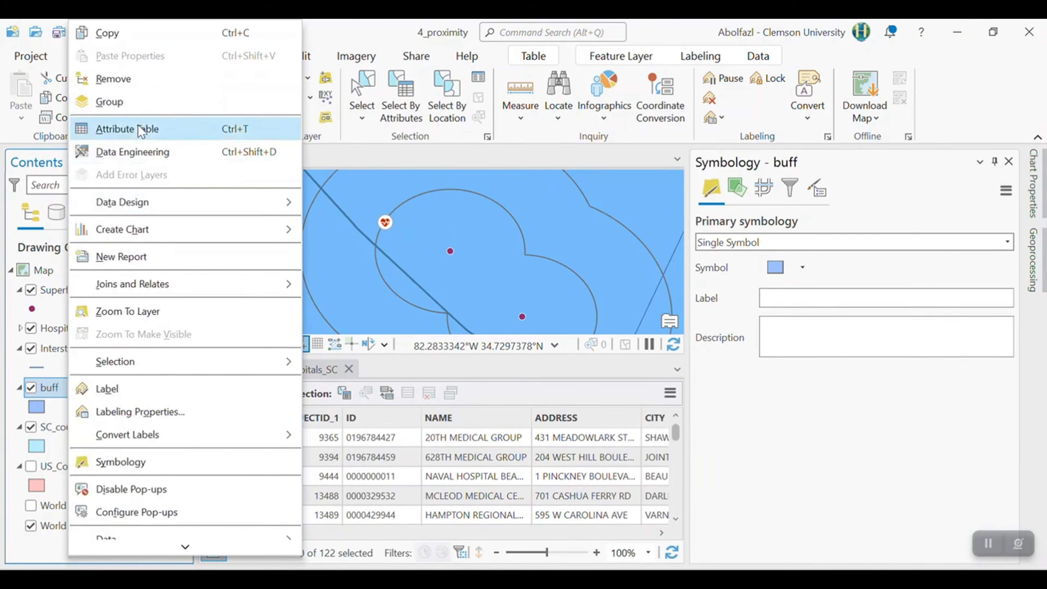
left_click(138, 126)
left_click(208, 437)
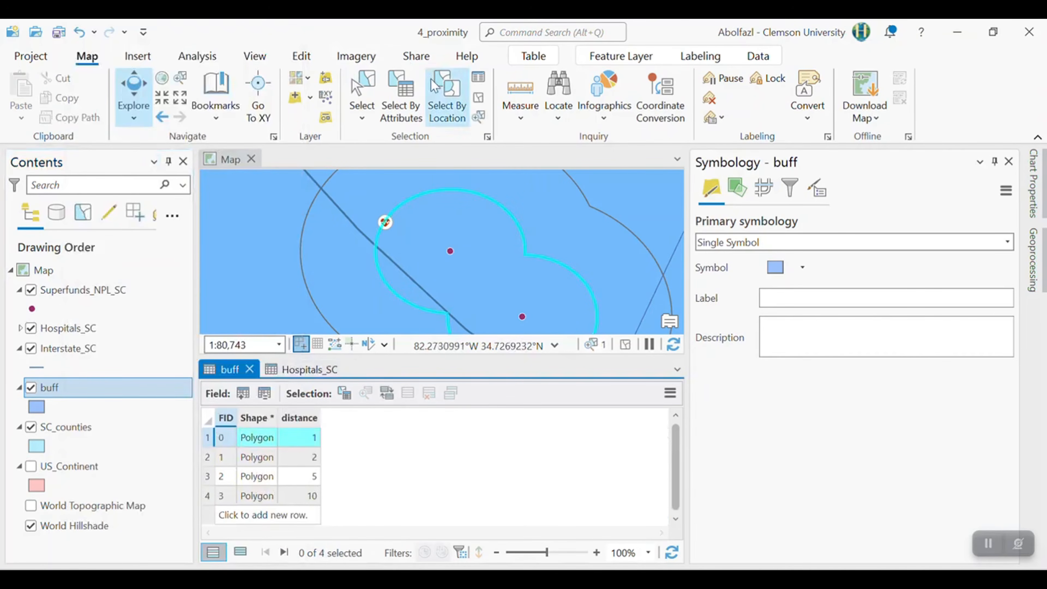
- Make a new selection by location of the Hospitals_SC features completely within the selected 1-mile buff record
left_click(438, 105)
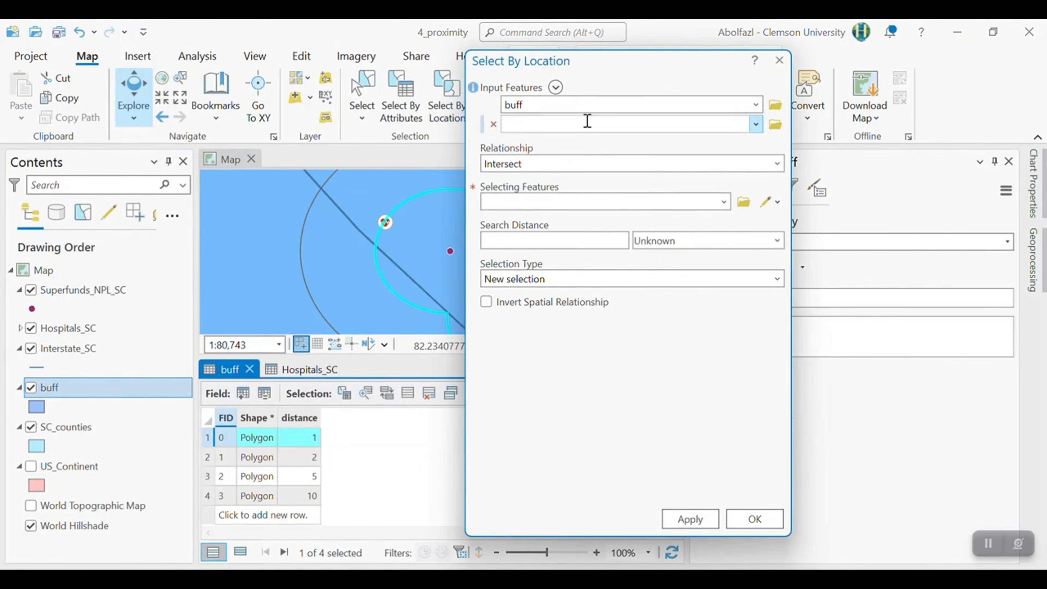
left_click(756, 106)
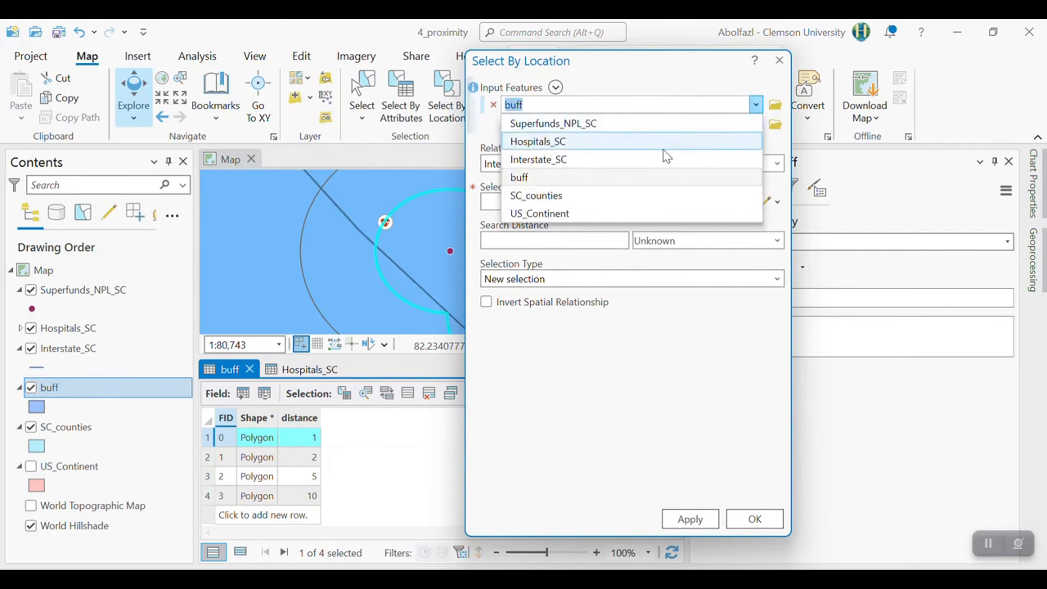
left_click(579, 142)
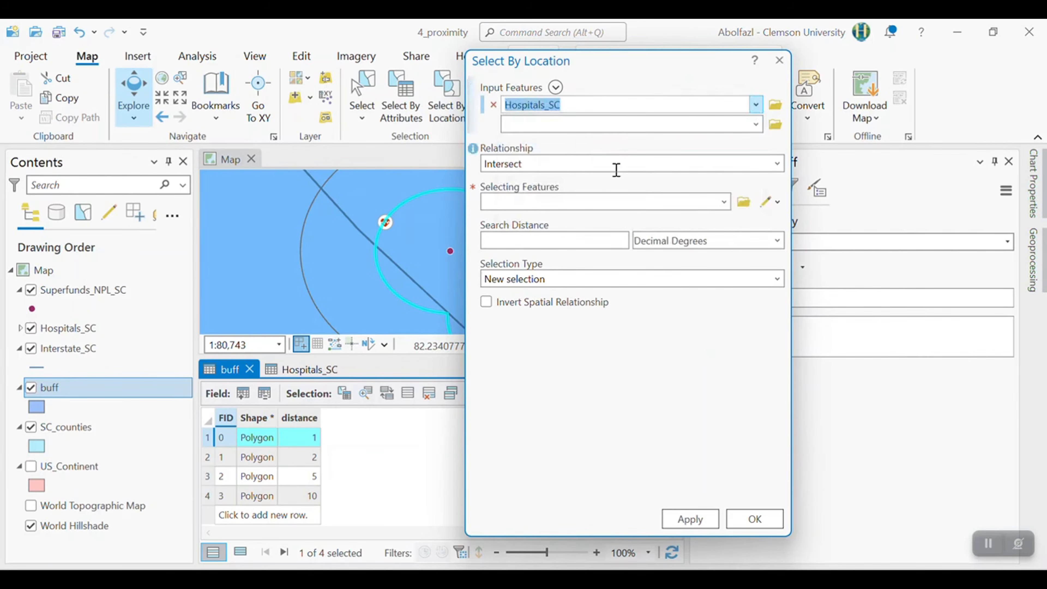
left_click(780, 168)
scroll(613, 350, "down", 2)
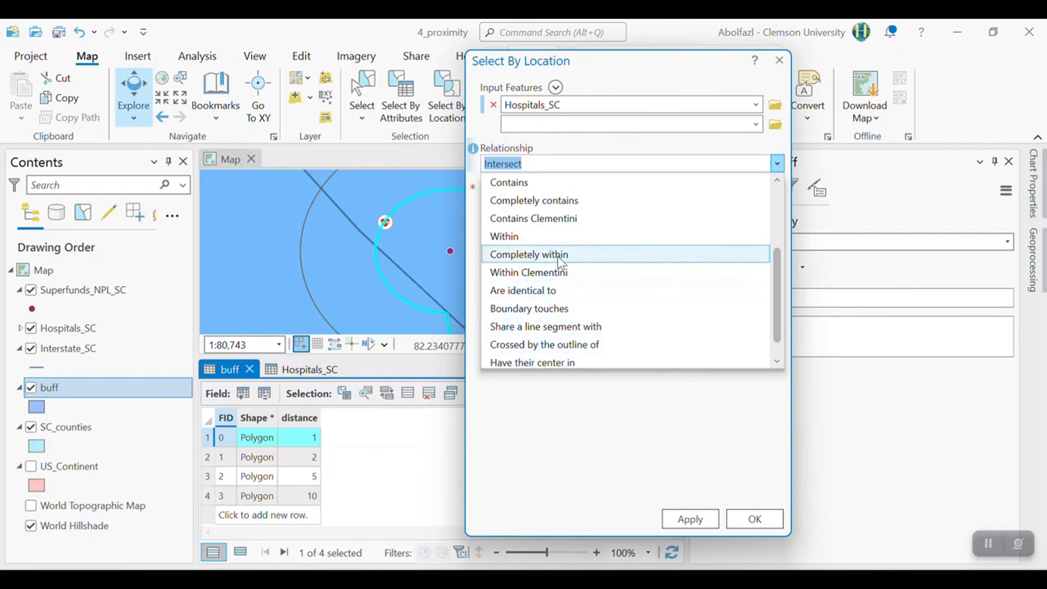
left_click(557, 256)
left_click(724, 202)
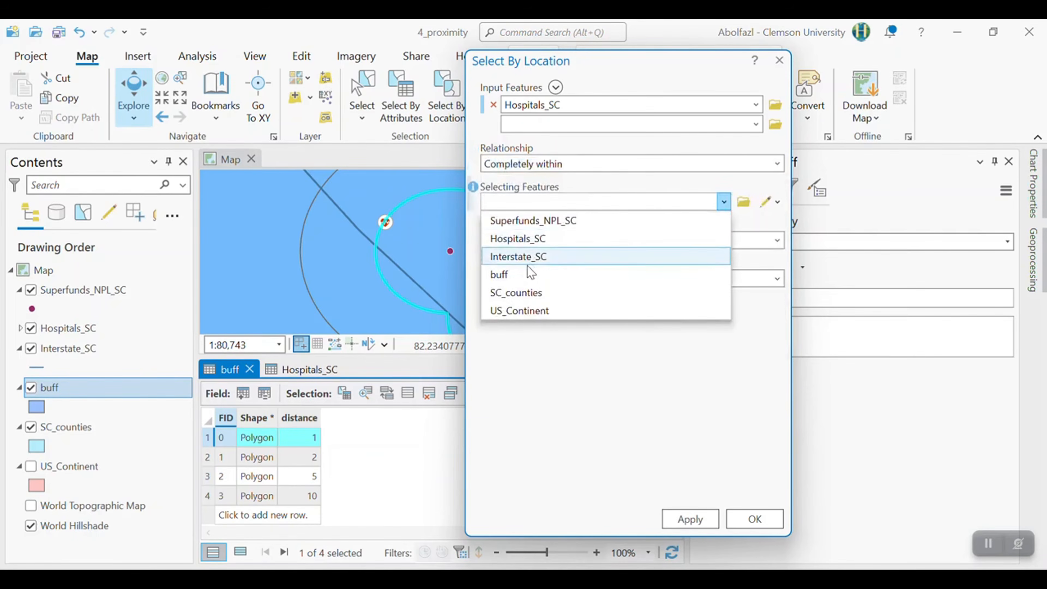
left_click(522, 273)
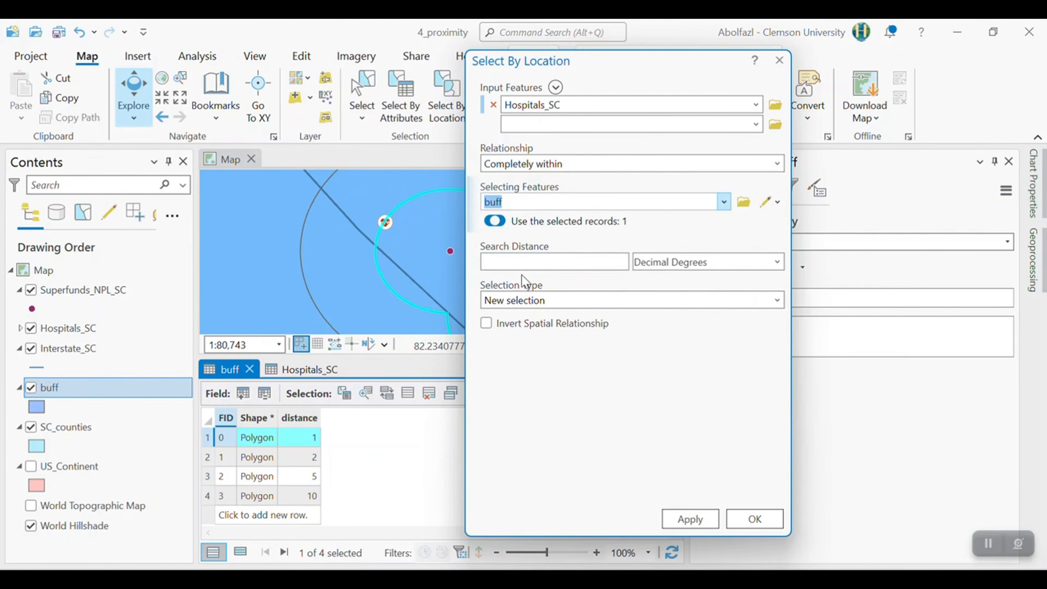
left_click(691, 519)
left_click(754, 519)
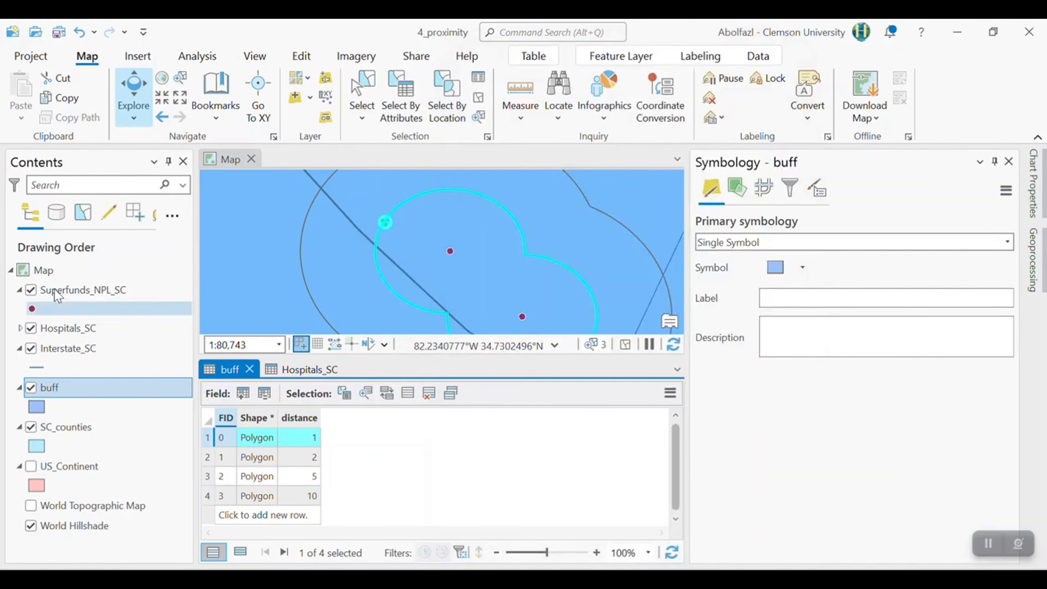
- Set up a feature export of the selected Hospitals_SC records with the 4_Proxmity folder in GIS_labs as the output location
right_click(79, 328)
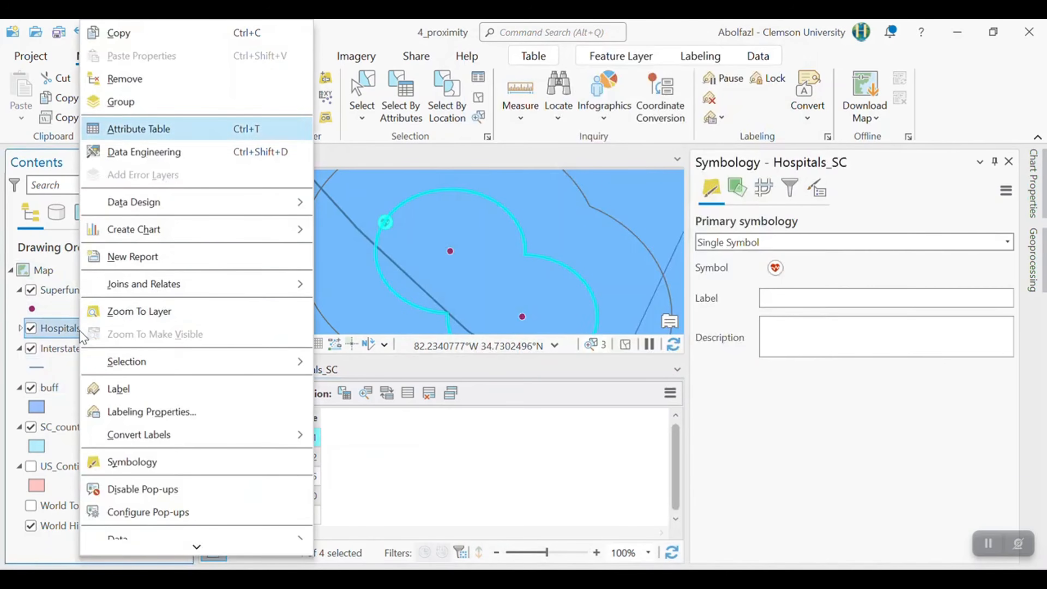
scroll(185, 440, "down", 3)
mouse_move(161, 442)
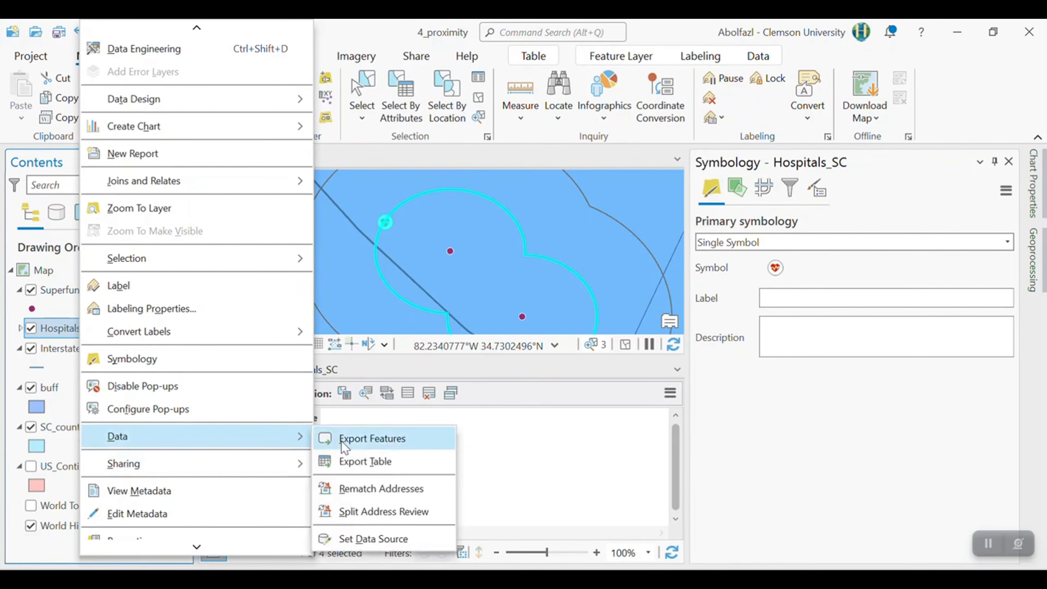
left_click(371, 436)
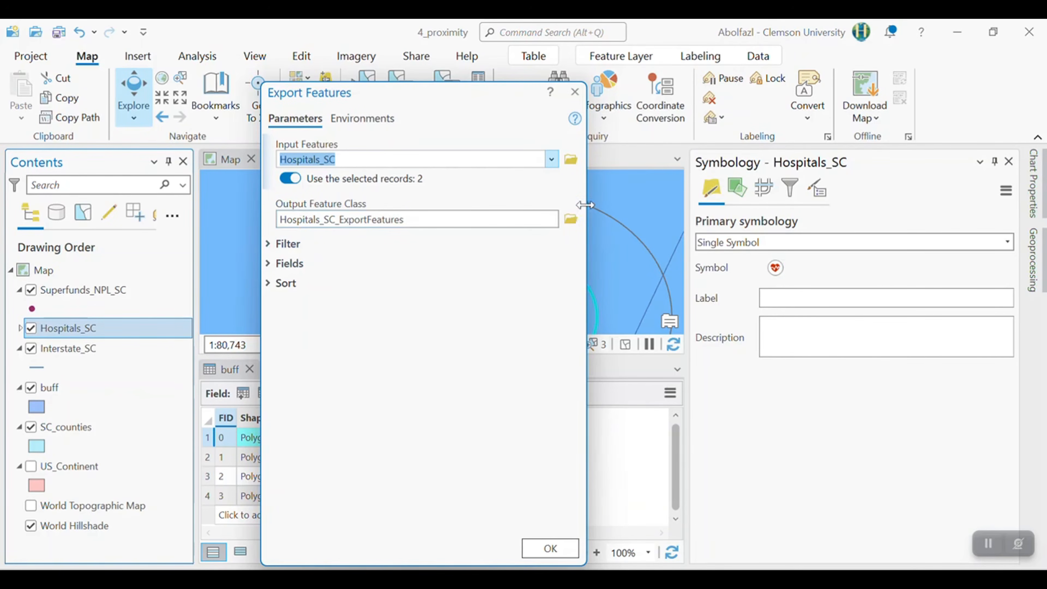
left_click(570, 219)
scroll(371, 434, "down", 2)
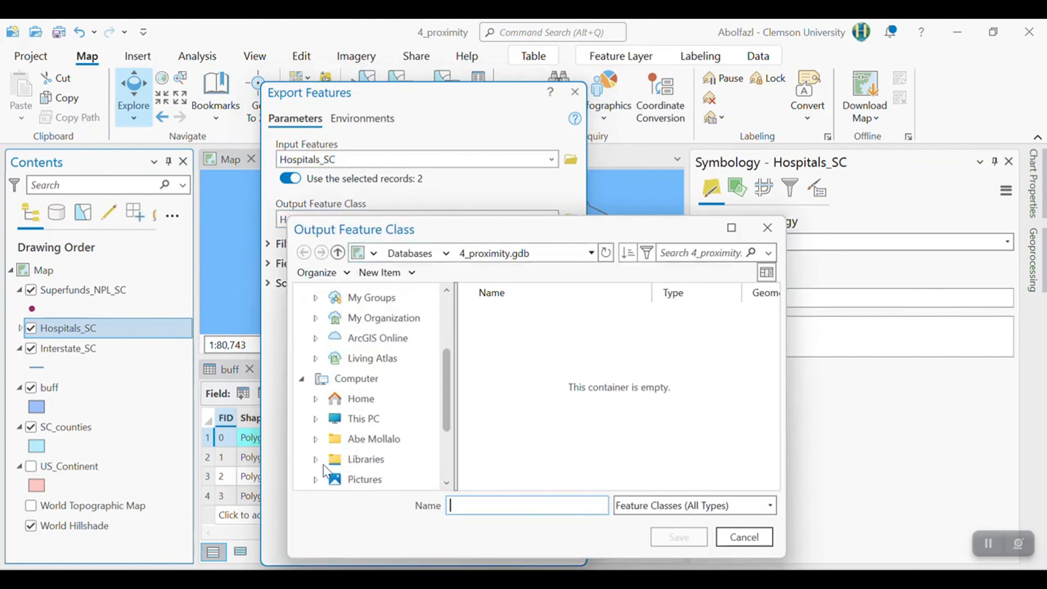
scroll(355, 466, "down", 3)
left_click(363, 479)
left_click(511, 378)
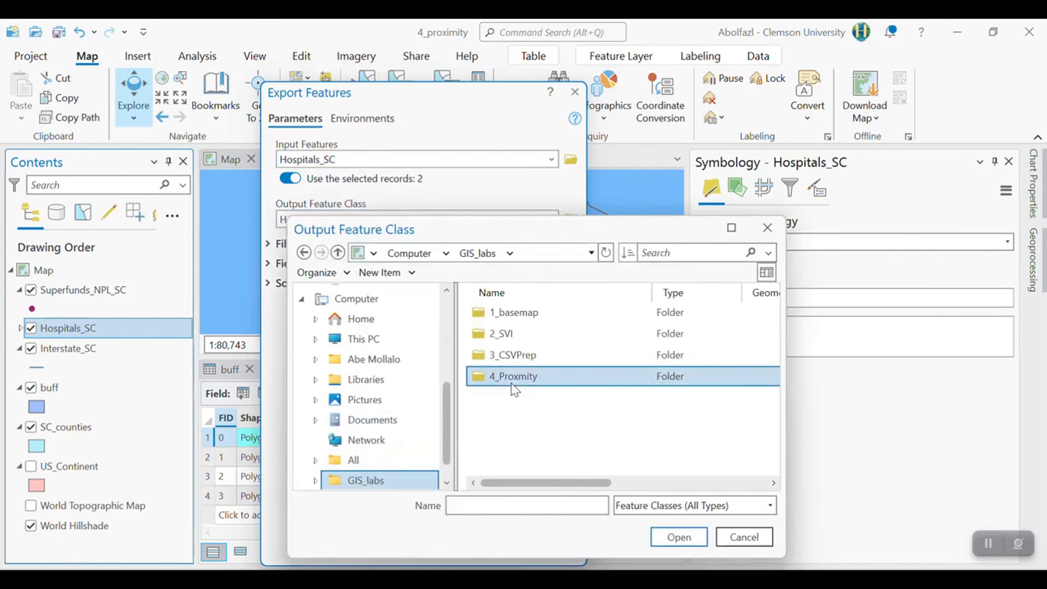
double_click(512, 377)
- Name the output feature class VeryHigh_risk and run the export
left_click(492, 499)
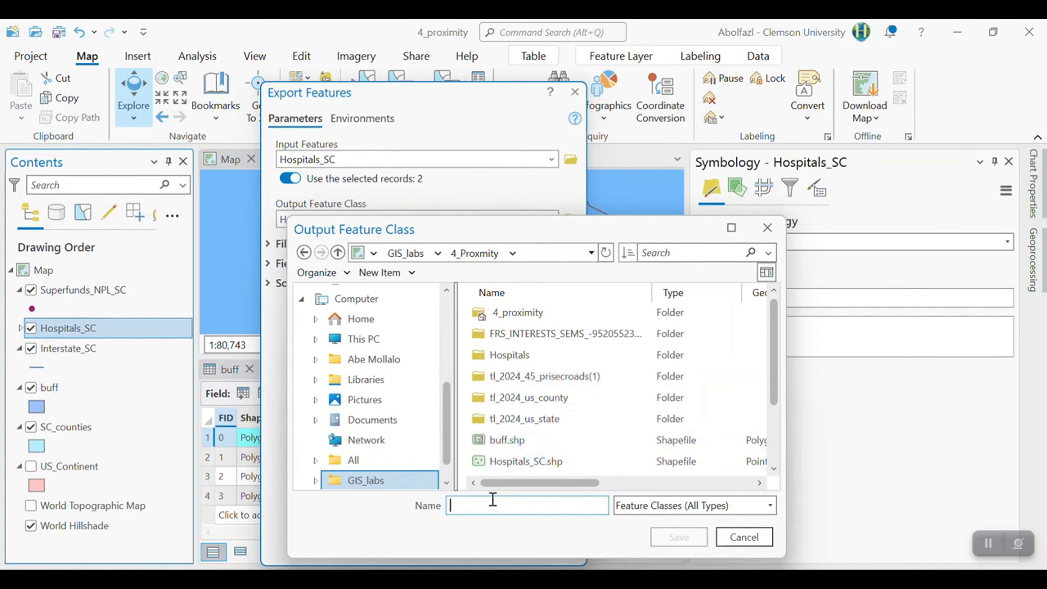
type("VeryHigh_risk")
key("Return")
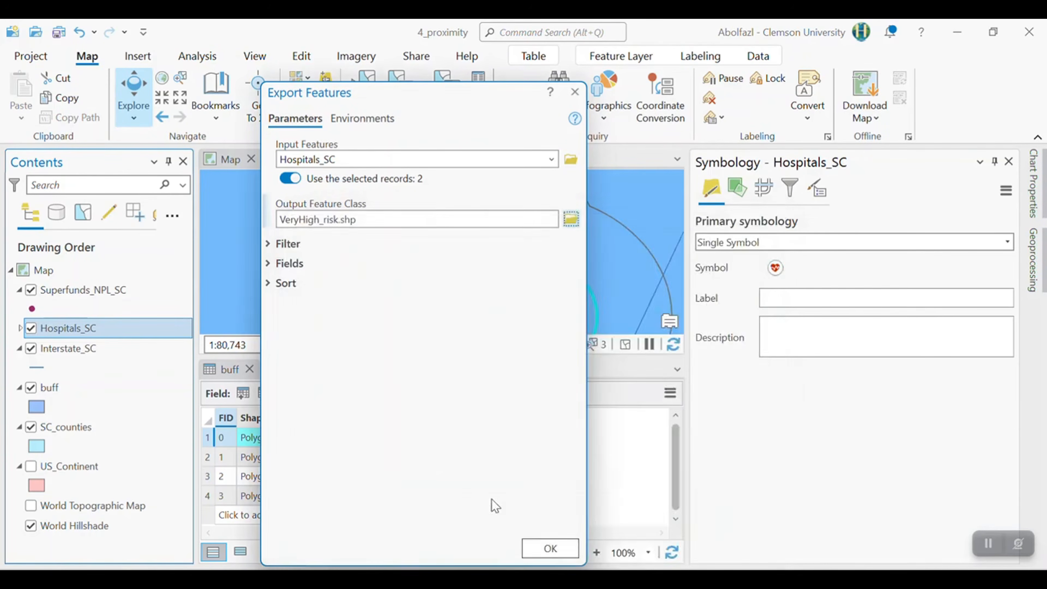
left_click(549, 558)
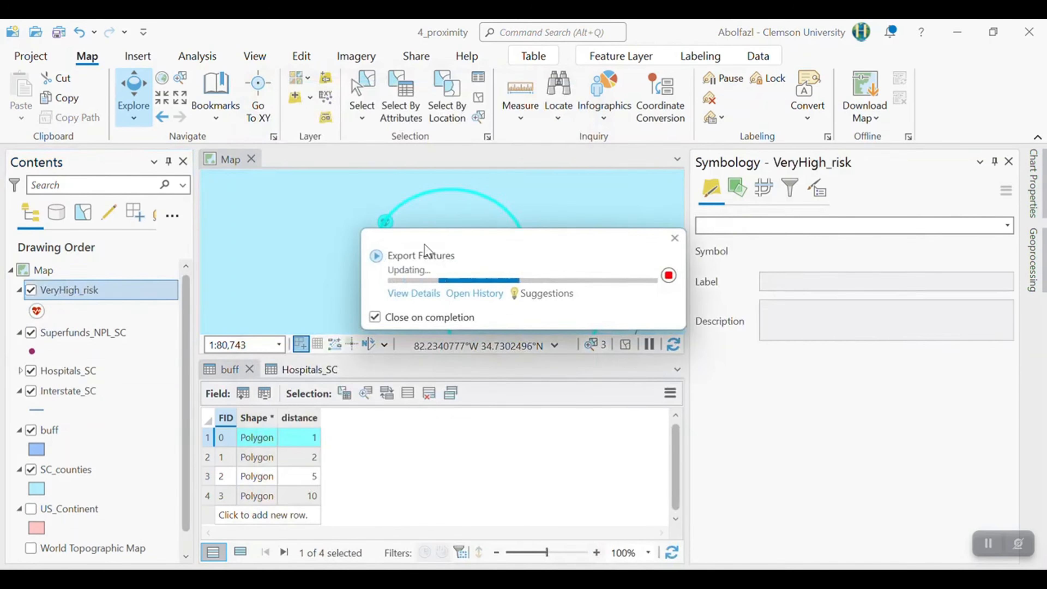
- Open the attribute table of the VeryHigh_risk layer to check the exported hospitals
right_click(97, 291)
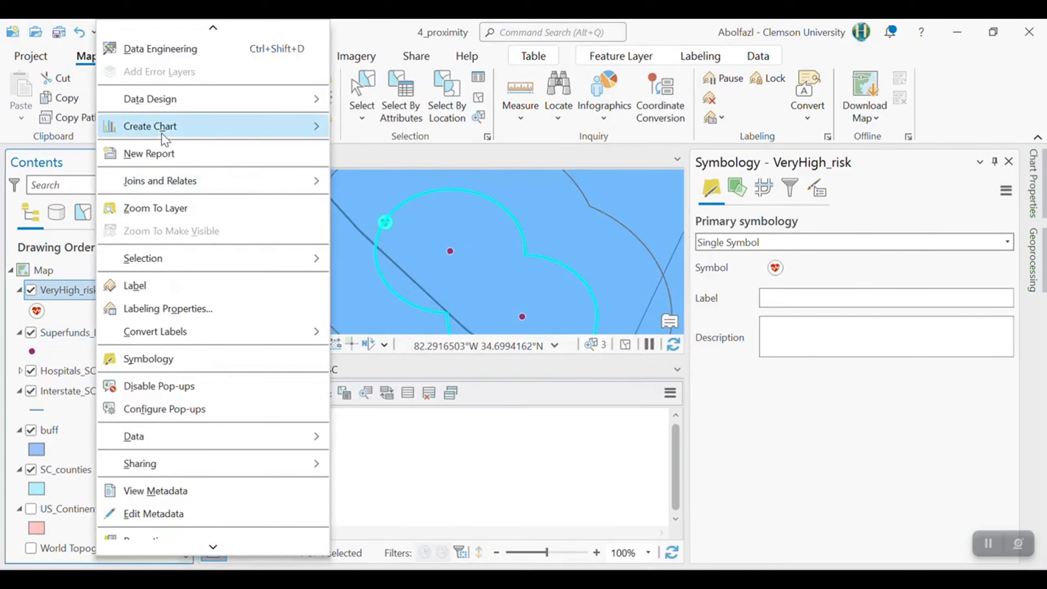
scroll(177, 122, "up", 3)
left_click(177, 128)
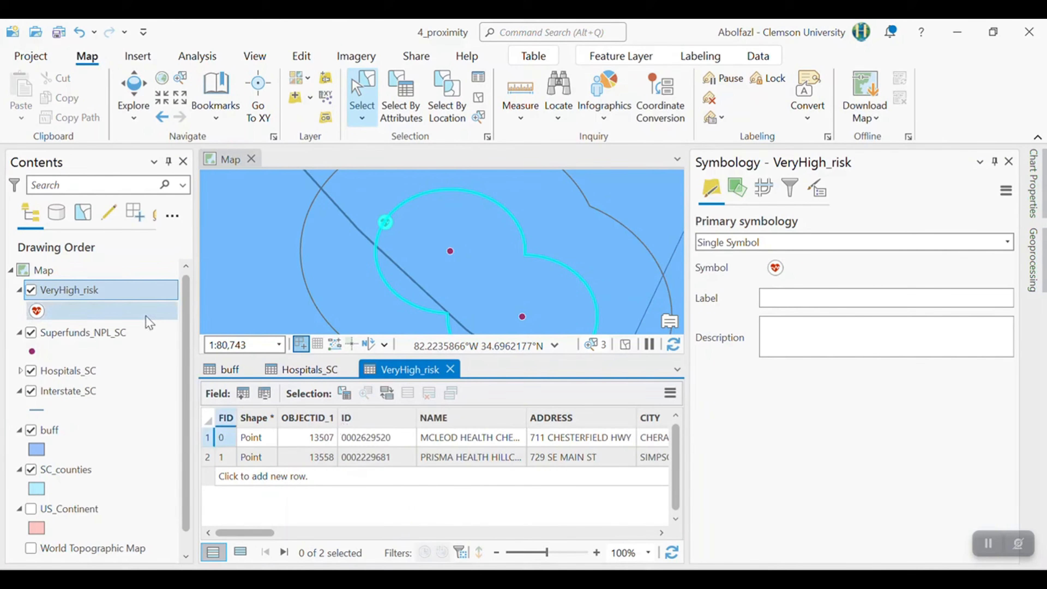
- Remove the VeryHigh_risk layer from the map and clear all selected features
left_click(54, 293)
right_click(54, 293)
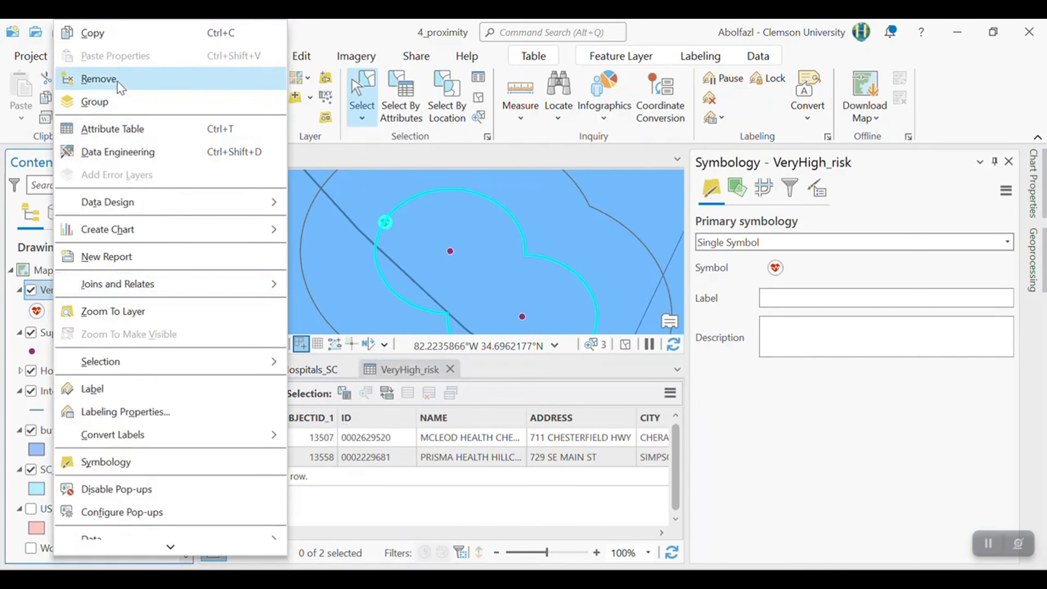
left_click(120, 79)
scroll(340, 287, "down", 2)
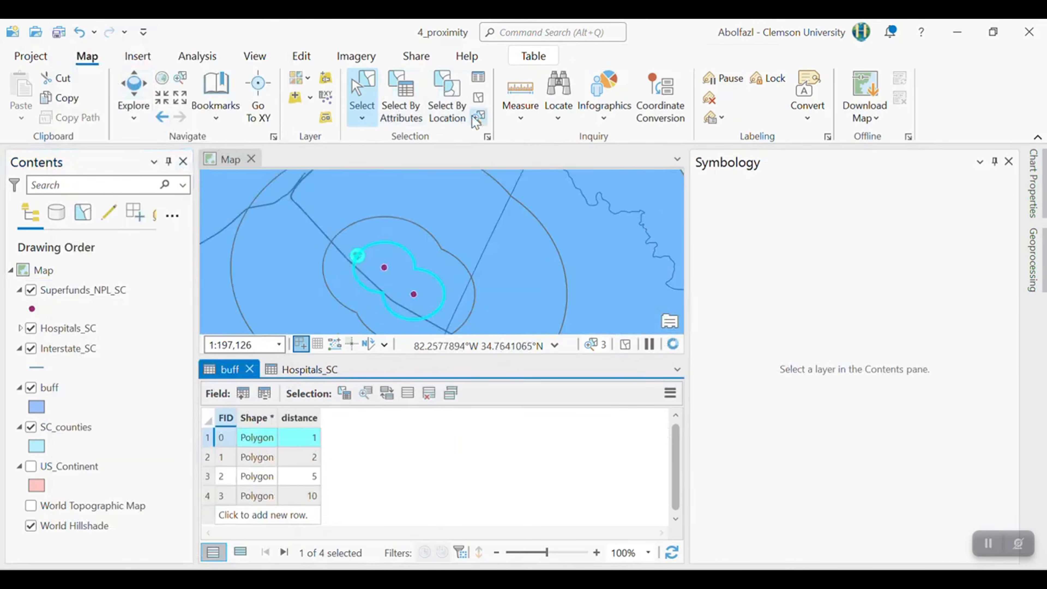
left_click(481, 101)
scroll(392, 292, "down", 5)
- Select the record with distance 2 in the buff attribute table and check the highlighted rings on the map
left_click(82, 384)
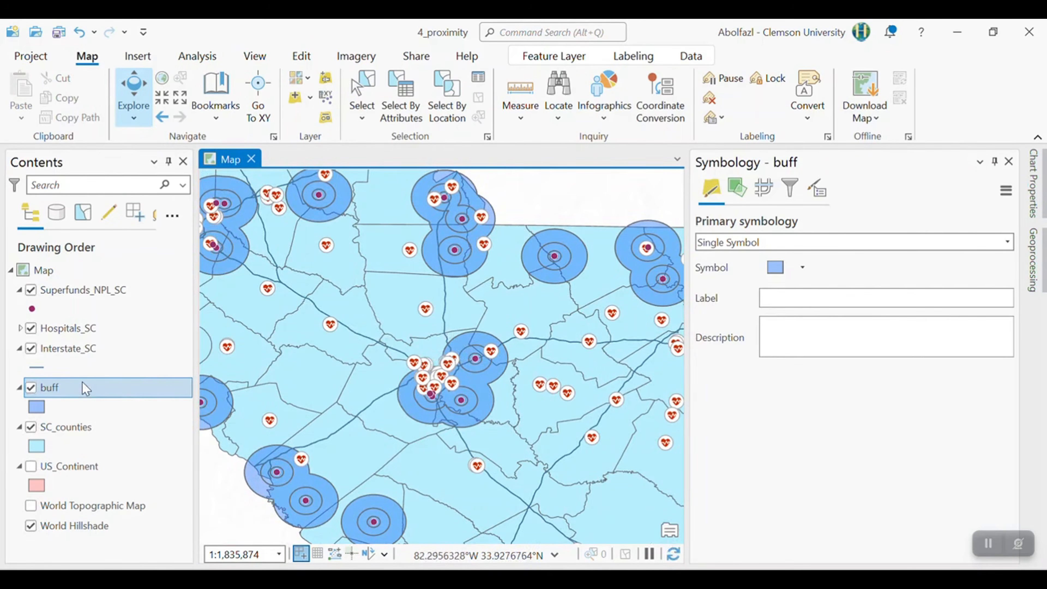
right_click(86, 388)
left_click(140, 129)
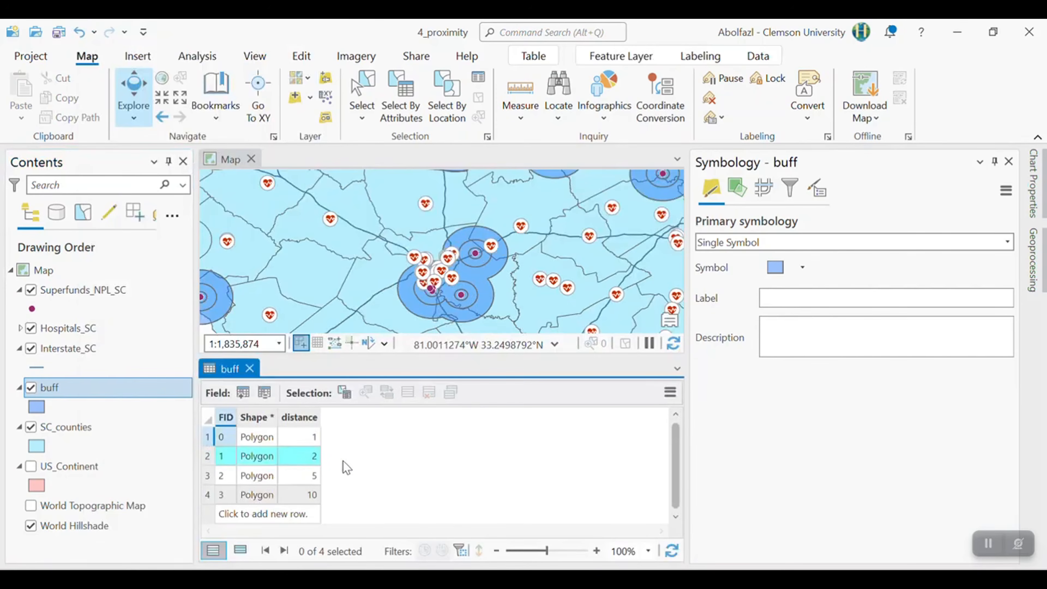
left_click(315, 456)
scroll(453, 252, "up", 2)
scroll(493, 264, "up", 3)
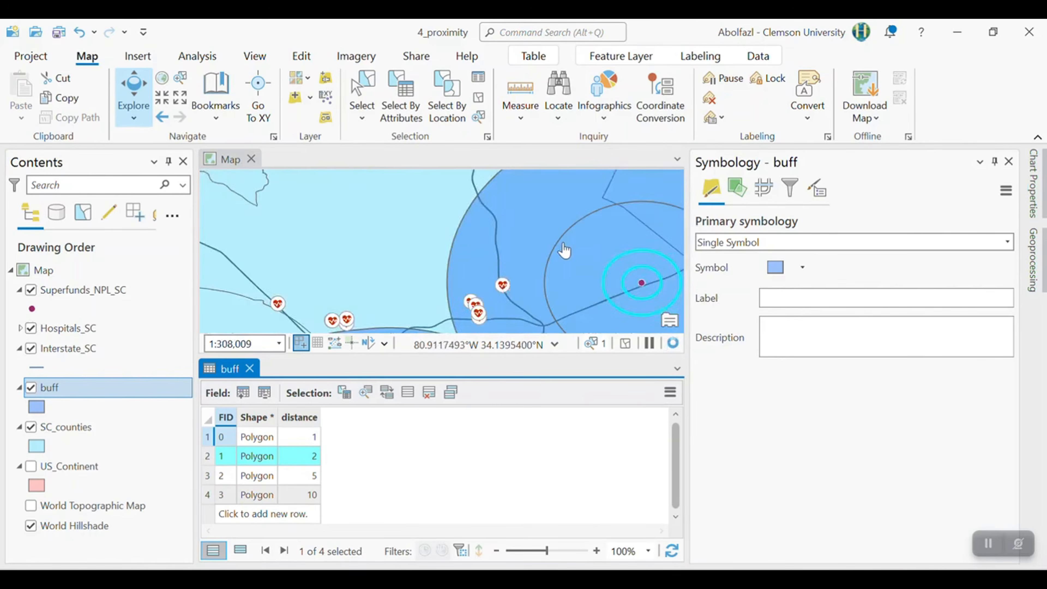
- Select by location the Hospitals_SC features that lie completely within the selected 2-mile record of the buff layer
left_click_drag(563, 248, 239, 206)
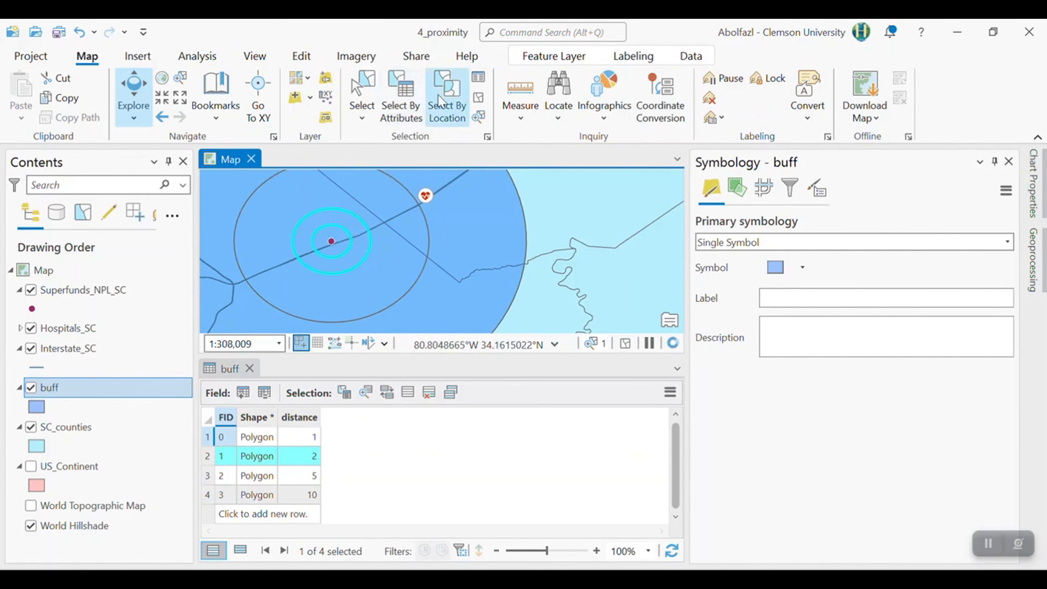
left_click(436, 113)
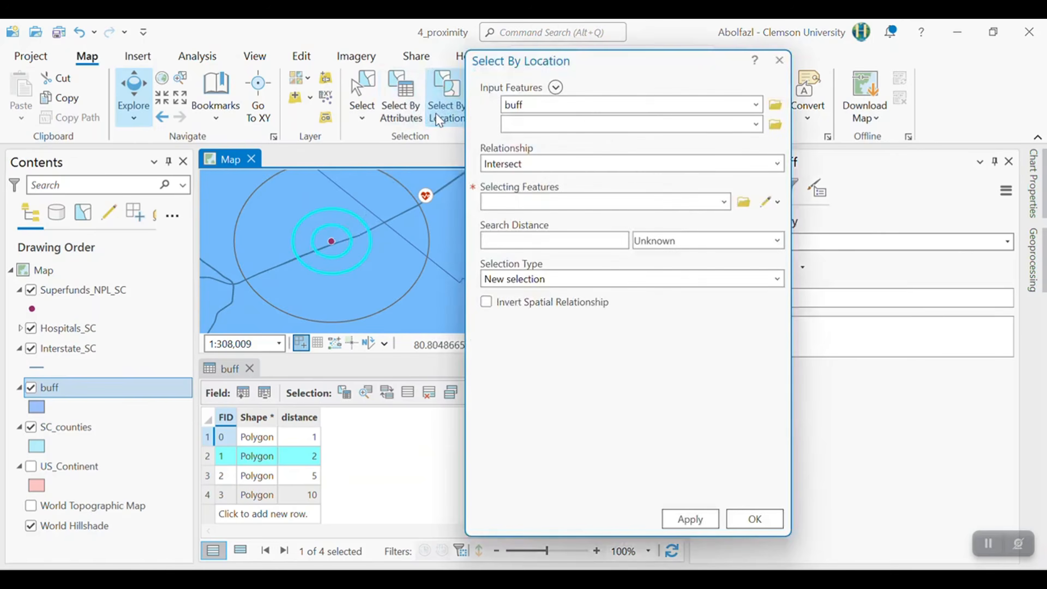
left_click(756, 105)
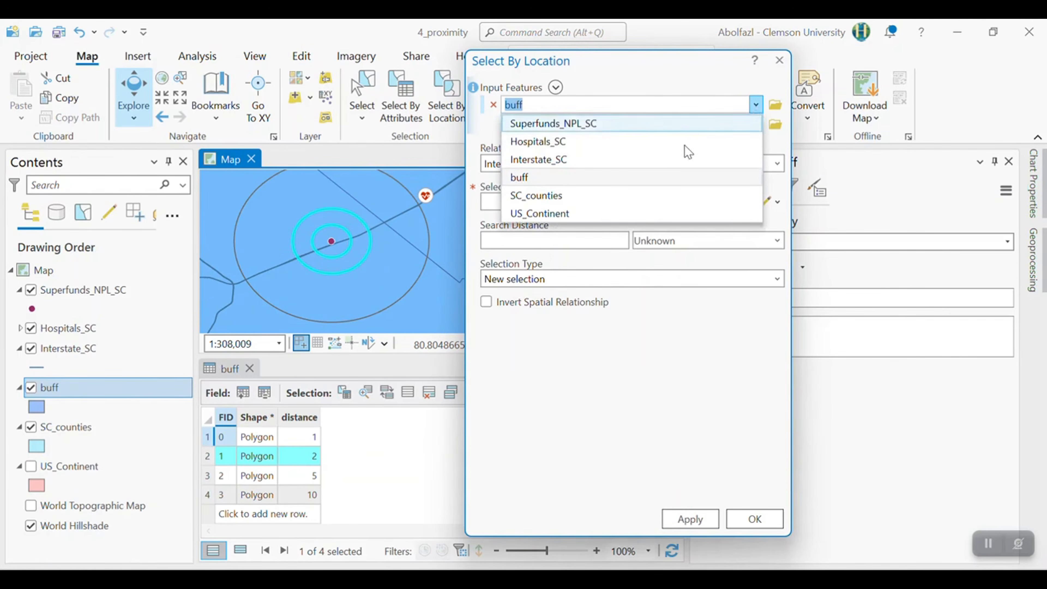
left_click(526, 145)
left_click(778, 165)
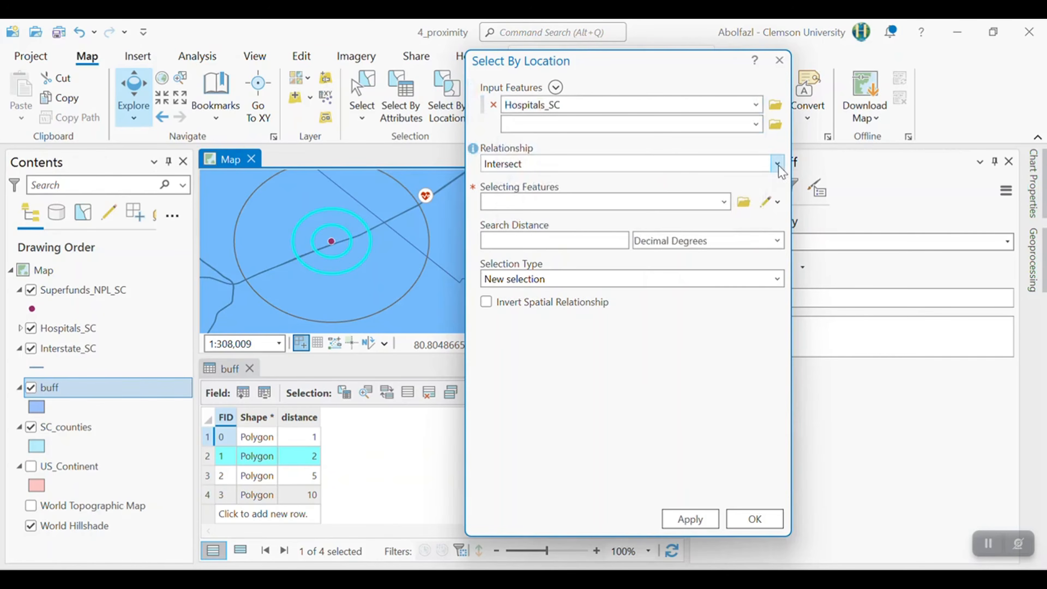
left_click(554, 359)
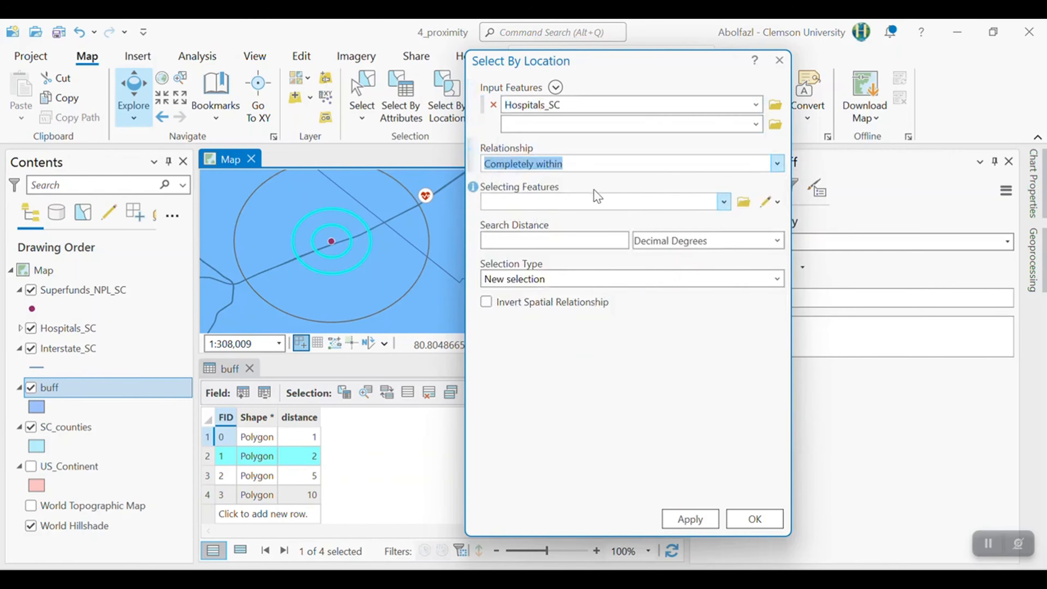
left_click(719, 206)
left_click(531, 275)
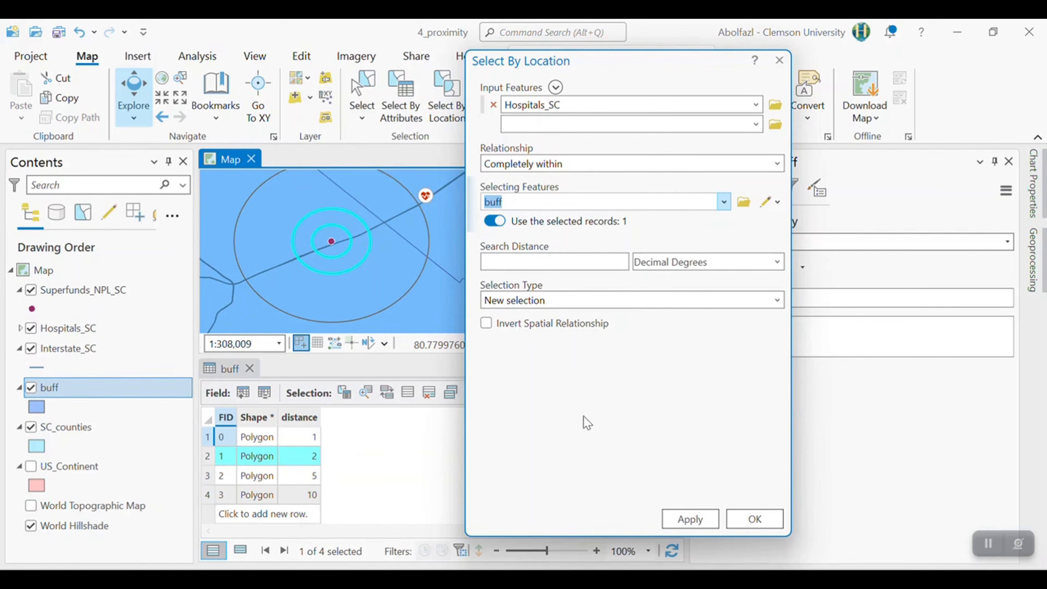
left_click(755, 520)
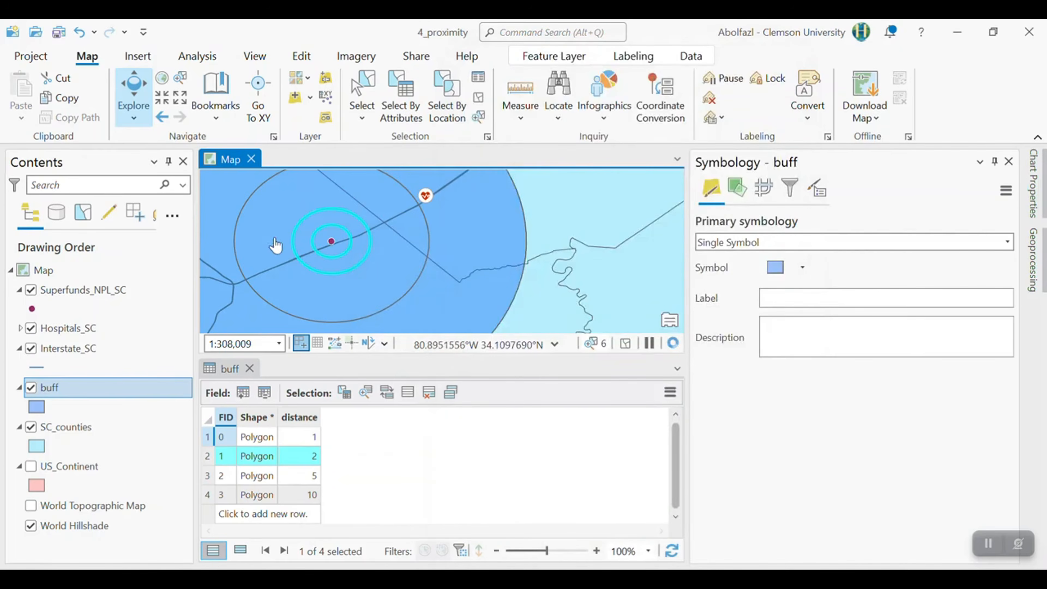
- Examine the selected hospitals around the 2-mile rings on the map and in the Hospitals_SC attribute table
scroll(265, 245, "down", 5)
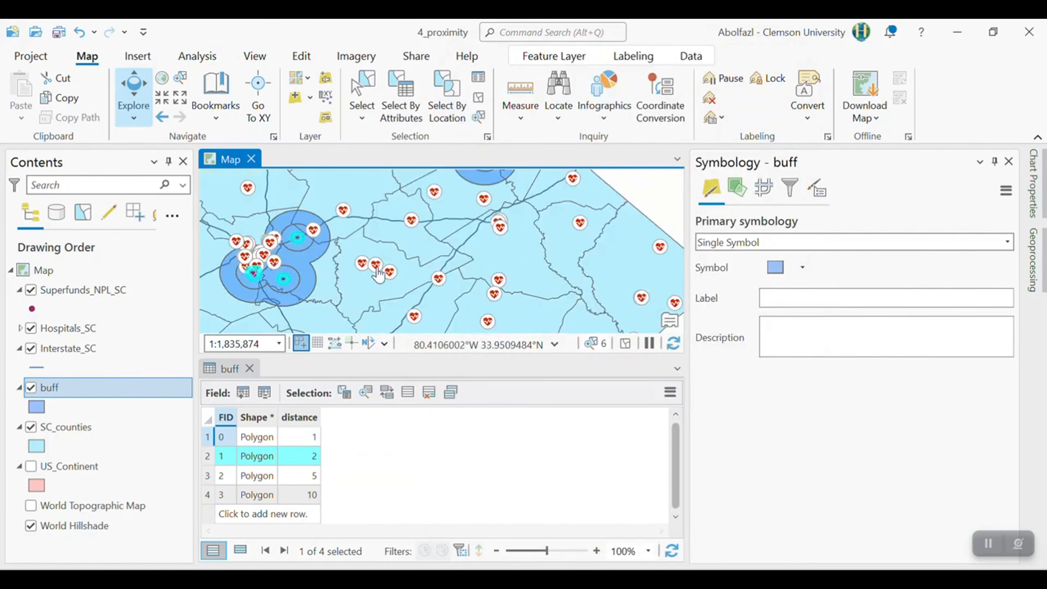
scroll(378, 272, "down", 2)
scroll(276, 222, "up", 3)
left_click_drag(335, 228, 367, 306)
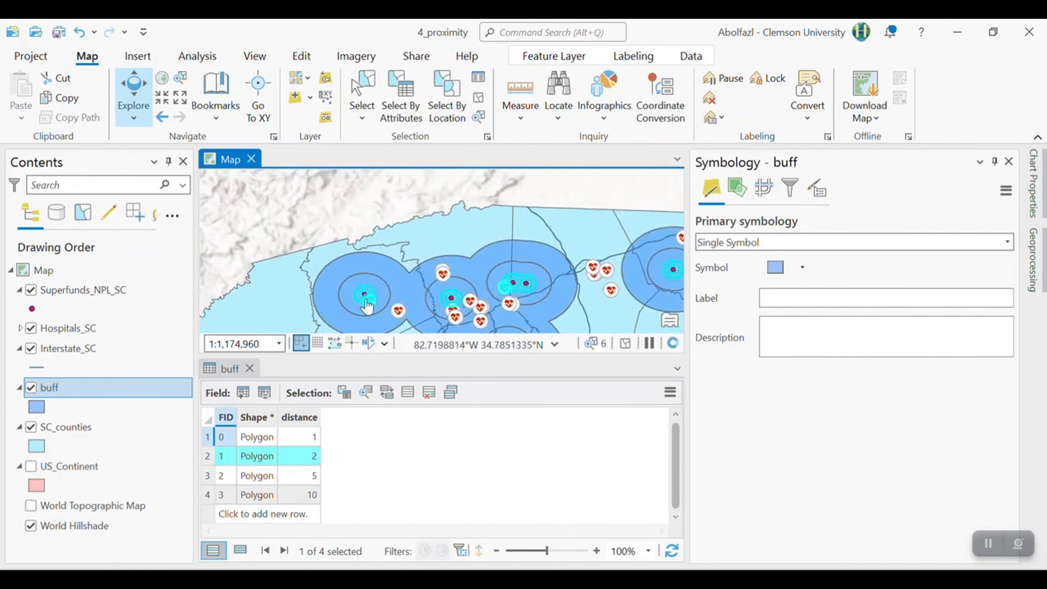
scroll(366, 306, "up", 3)
scroll(382, 312, "up", 2)
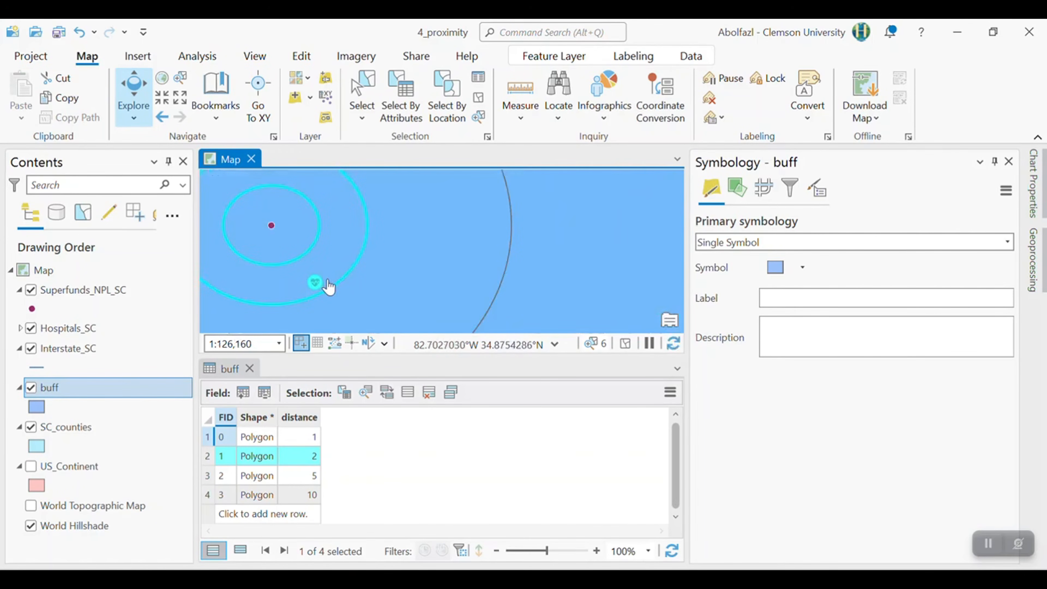
scroll(385, 292, "down", 4)
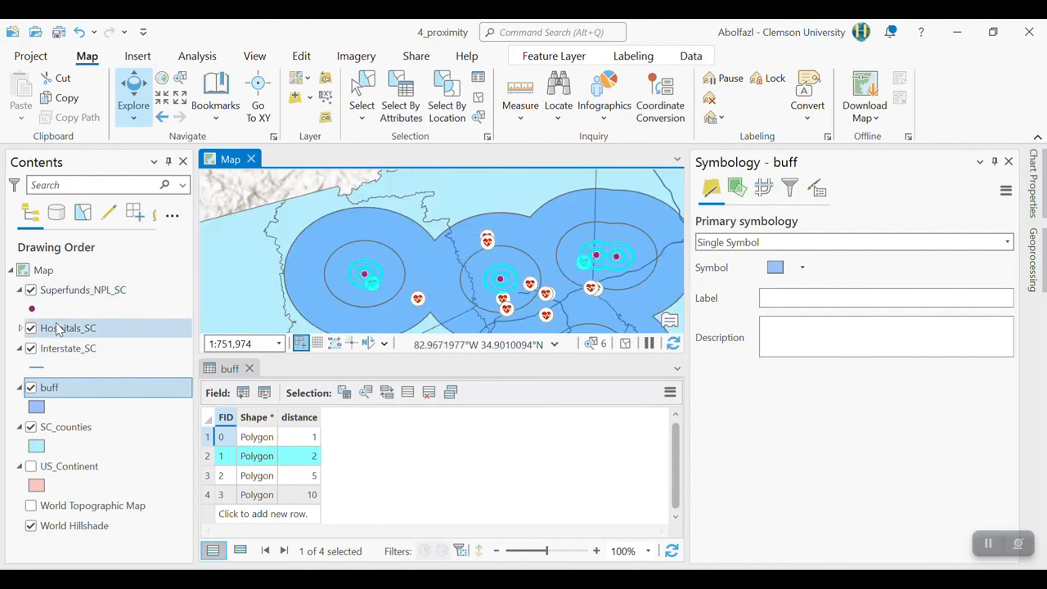
right_click(62, 328)
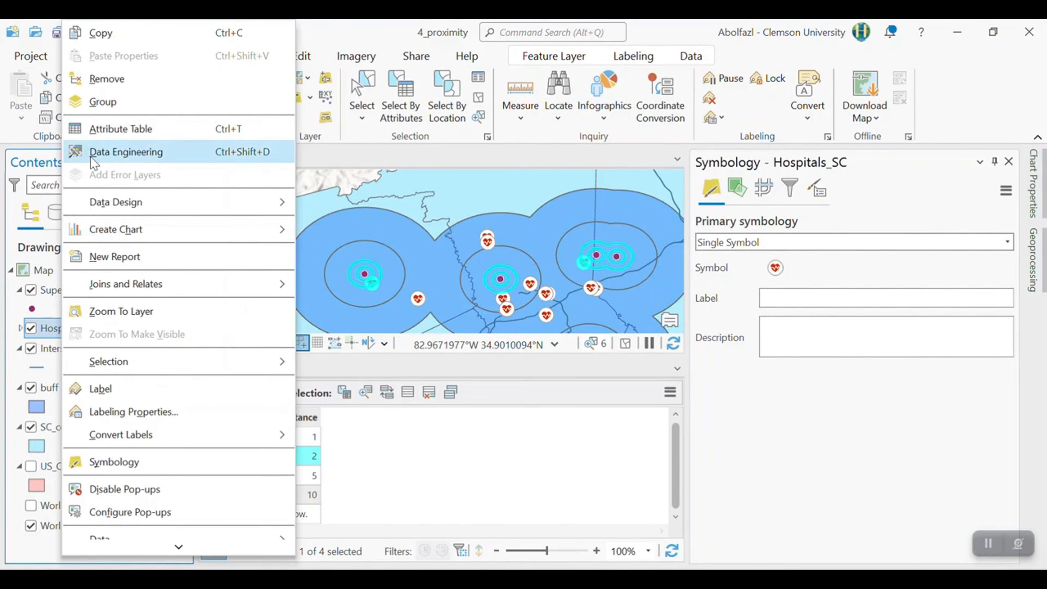
left_click(108, 128)
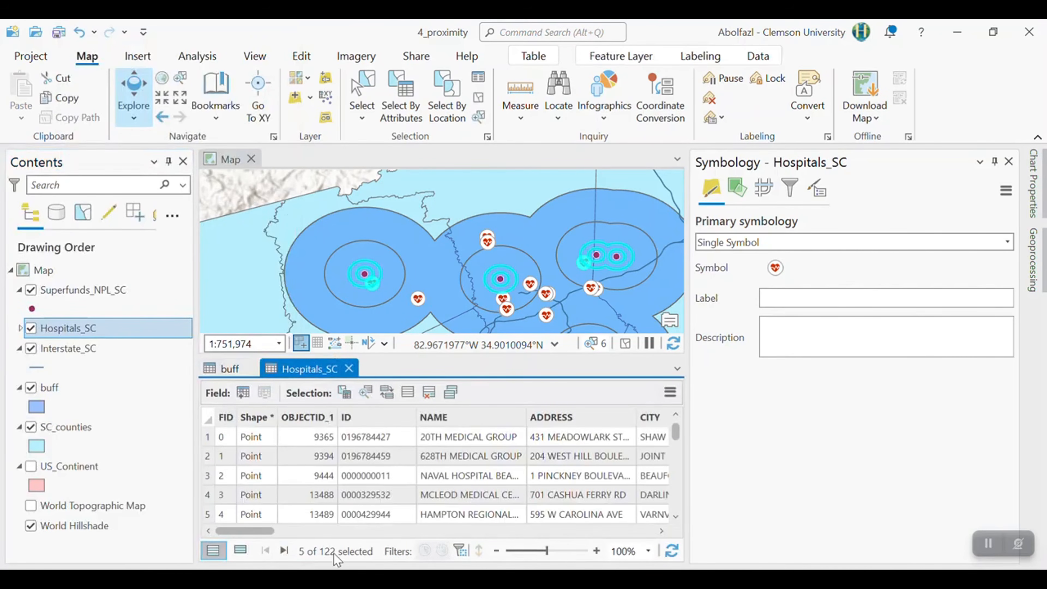
- Export the selected Hospitals_SC records to a new feature class named High_risk.shp in the same folder
right_click(73, 328)
scroll(177, 420, "down", 3)
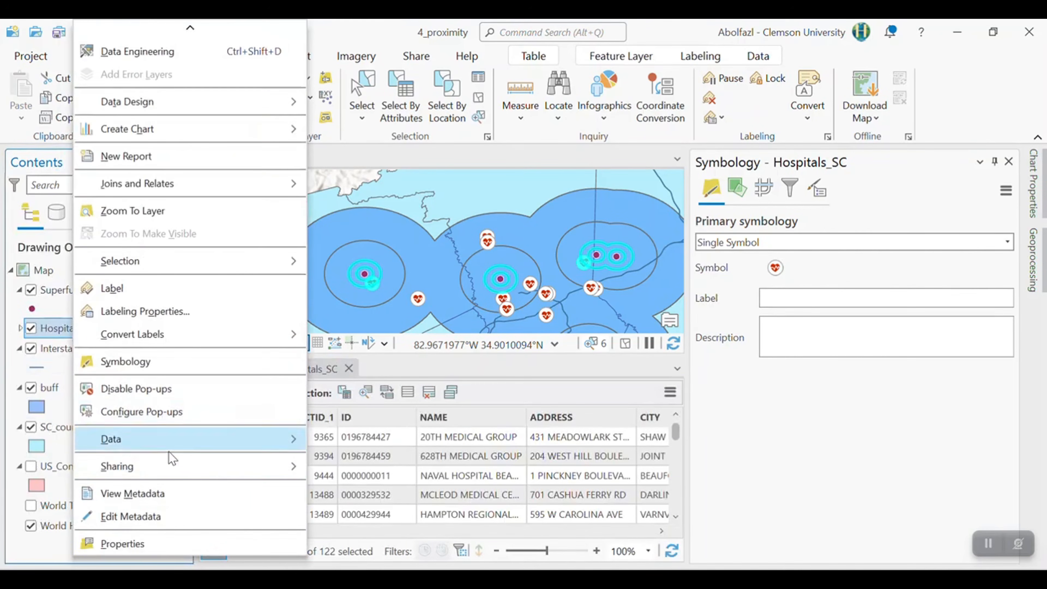
mouse_move(298, 439)
left_click(344, 442)
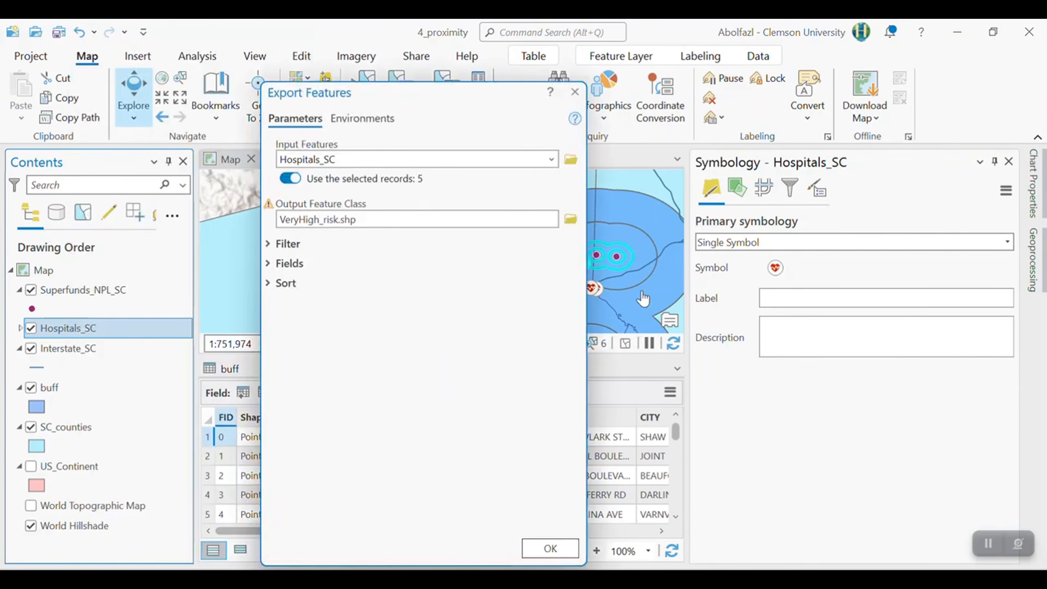
left_click(291, 220)
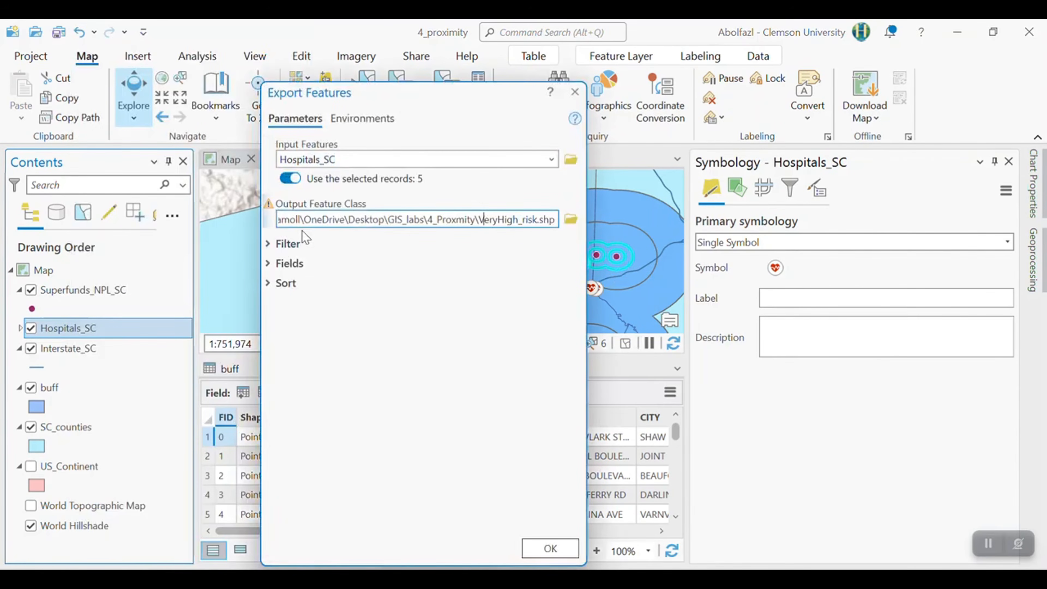
left_click_drag(498, 222, 477, 225)
key("BackSpace")
left_click(494, 469)
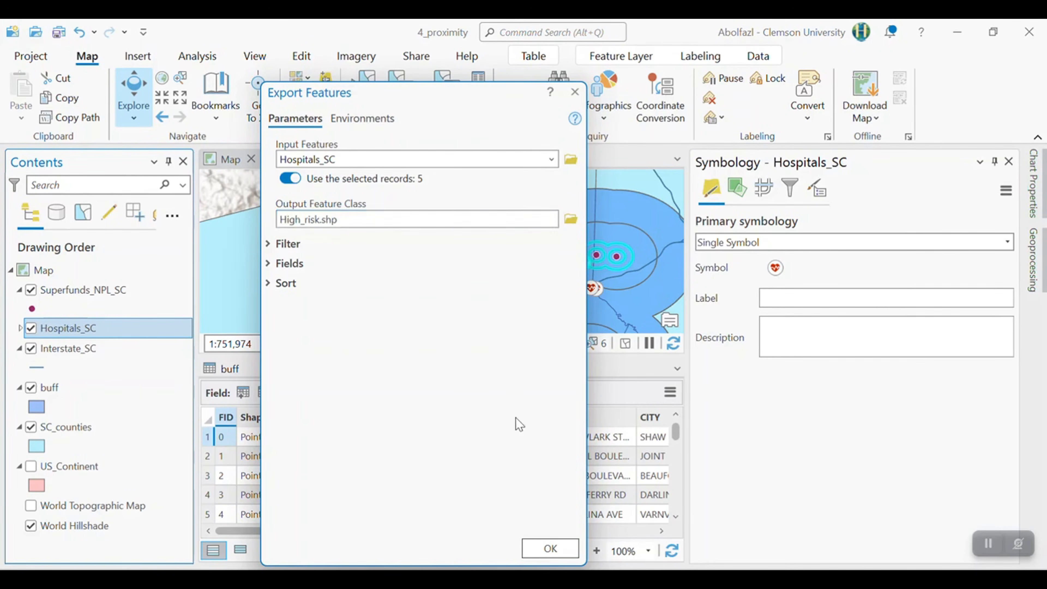
left_click(556, 546)
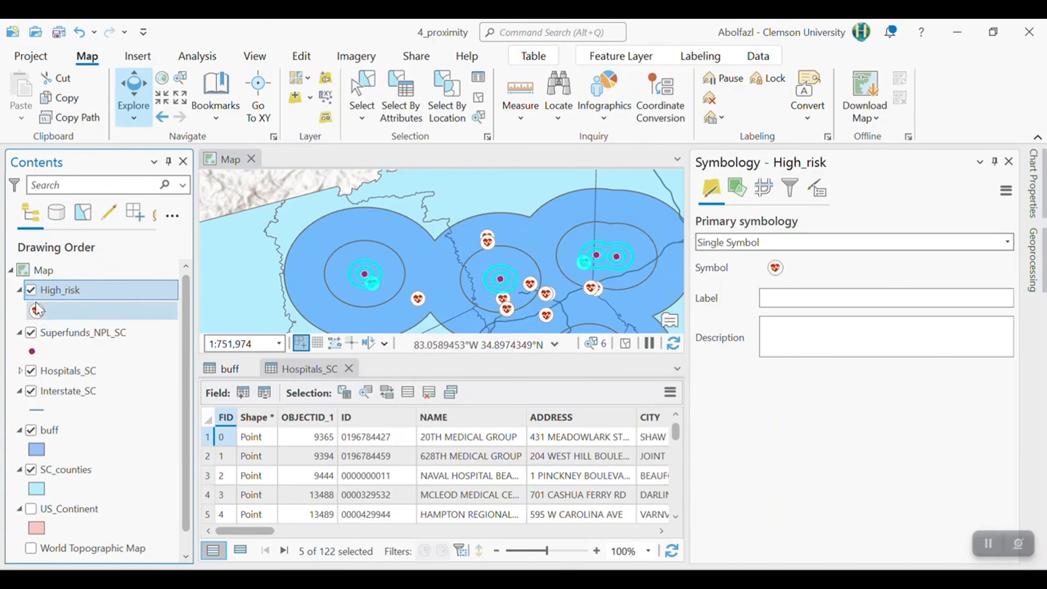
- Clear all selections and select the record with distance 5 in the buff attribute table
left_click(478, 97)
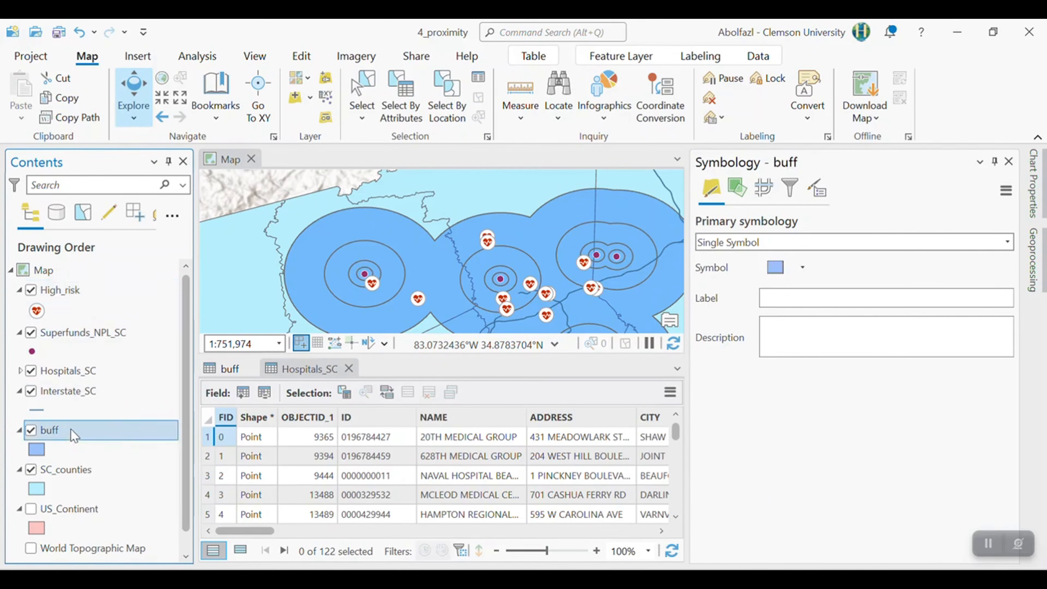
right_click(74, 432)
scroll(127, 141, "up", 3)
left_click(124, 129)
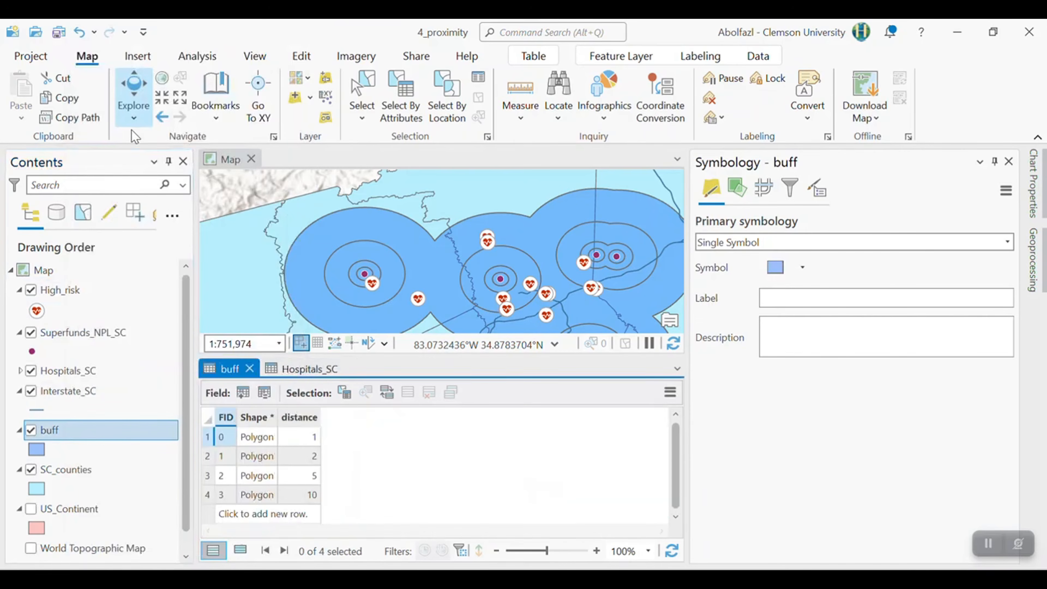
left_click(208, 478)
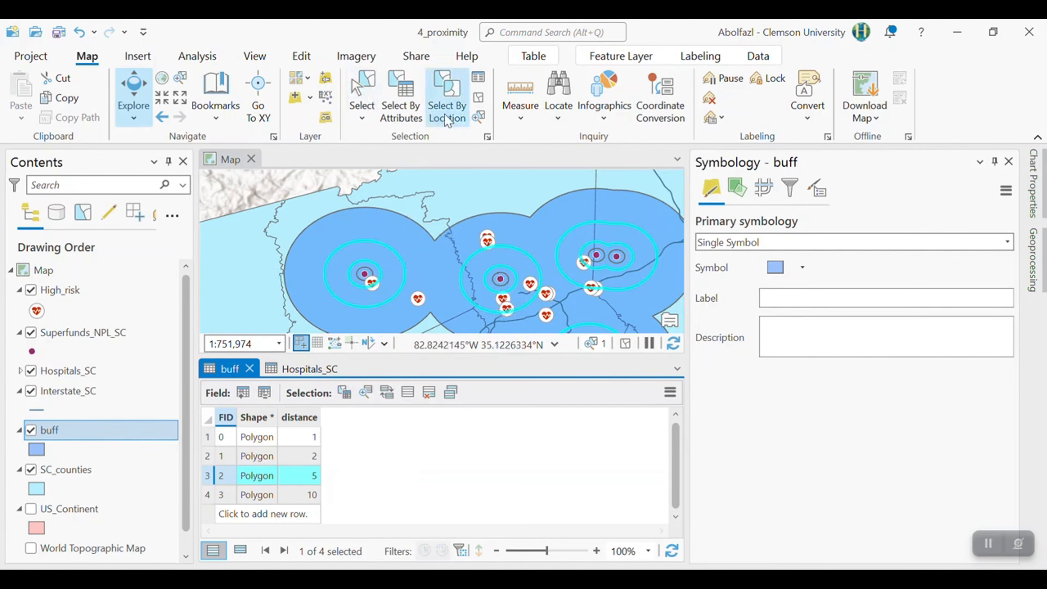
- Select by location the Hospitals_SC features that lie completely within the selected 5-mile record of the buff layer
left_click(446, 105)
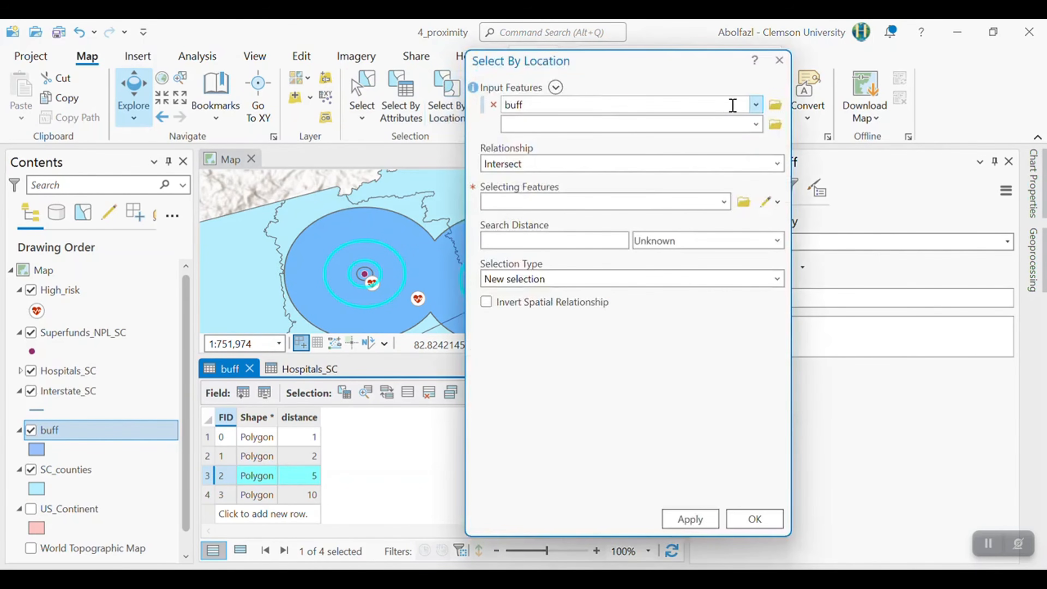
left_click(757, 105)
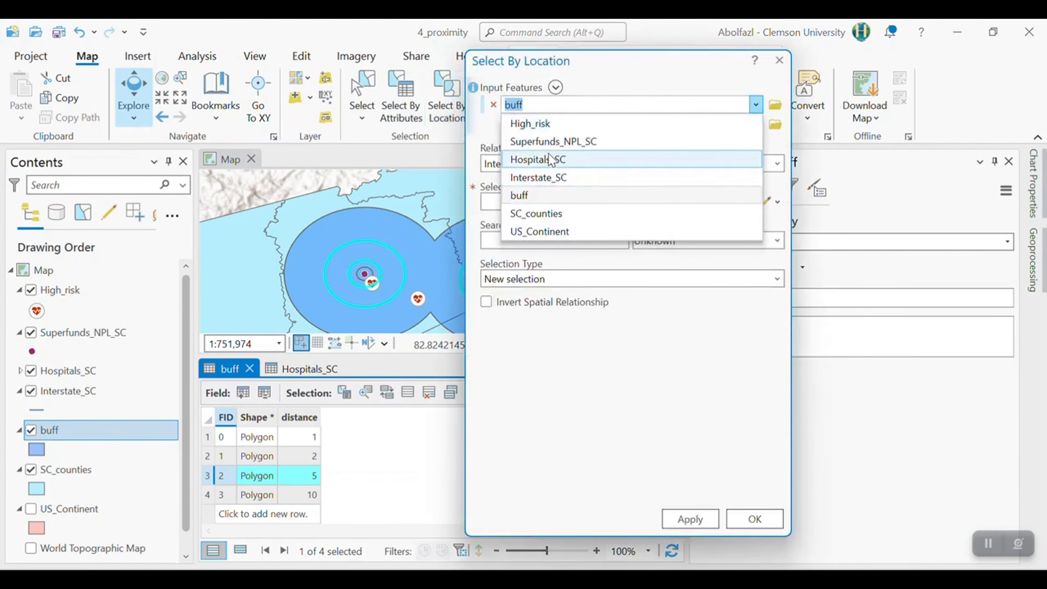
left_click(572, 161)
left_click(778, 164)
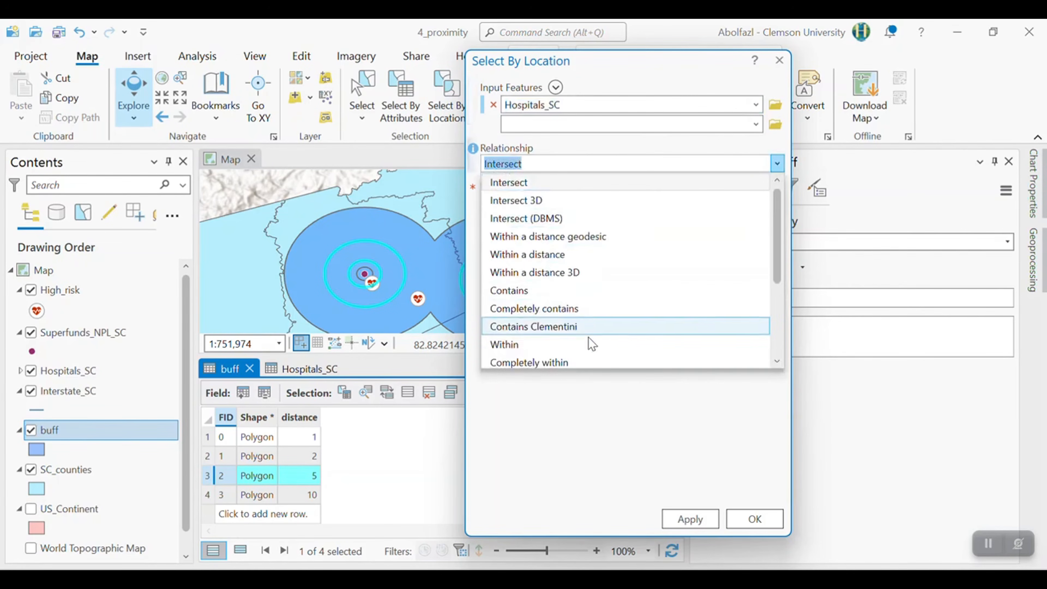
left_click(582, 361)
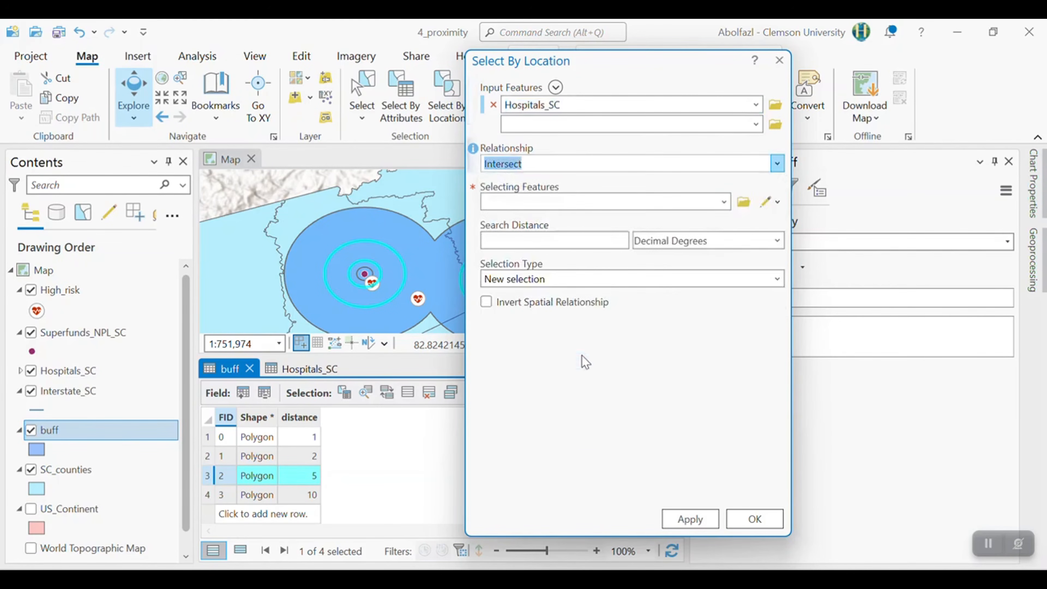
left_click(724, 202)
left_click(531, 290)
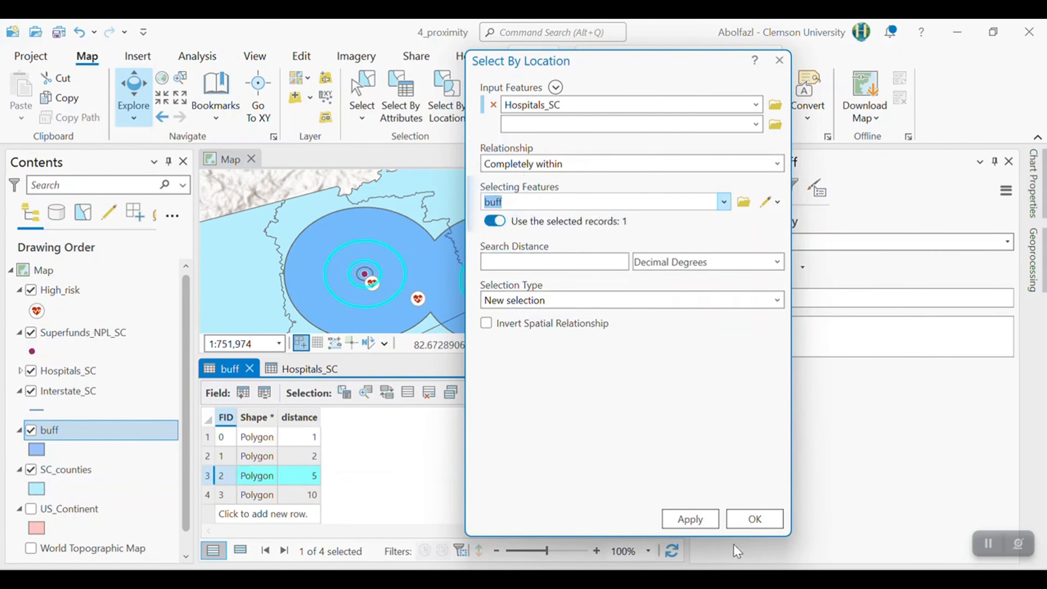
left_click(754, 519)
- Check the hospitals selected within the 5-mile rings on the map and in the Hospitals_SC attribute table
scroll(536, 305, "up", 3)
scroll(480, 254, "down", 4)
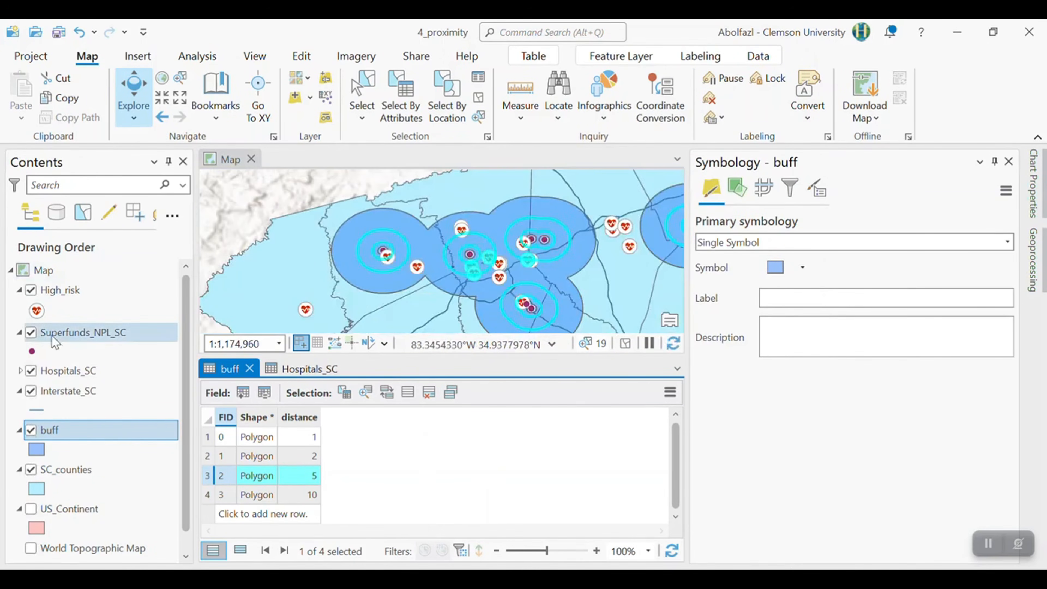
right_click(87, 372)
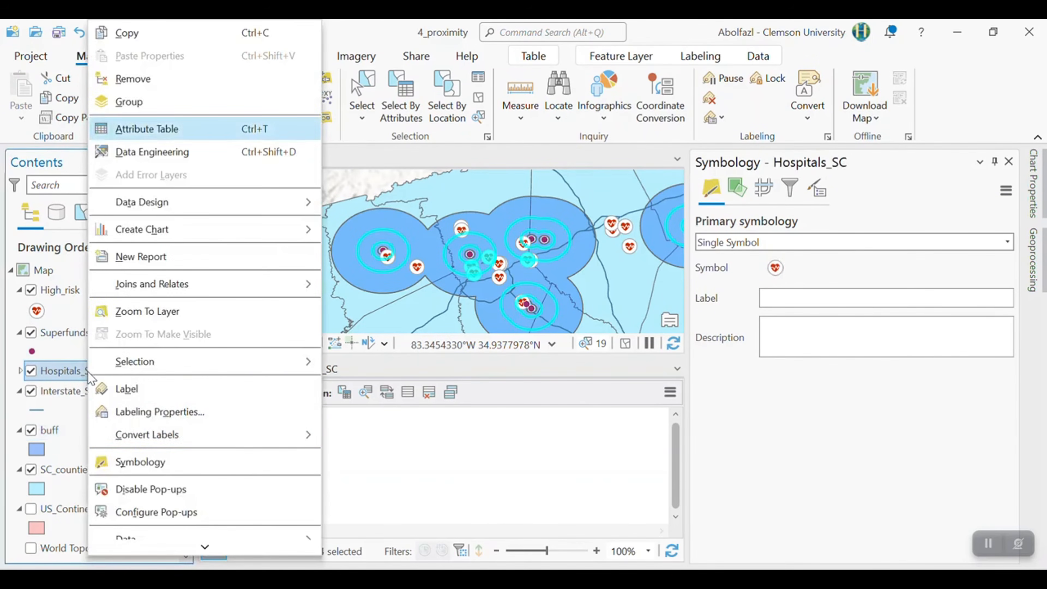
left_click(140, 128)
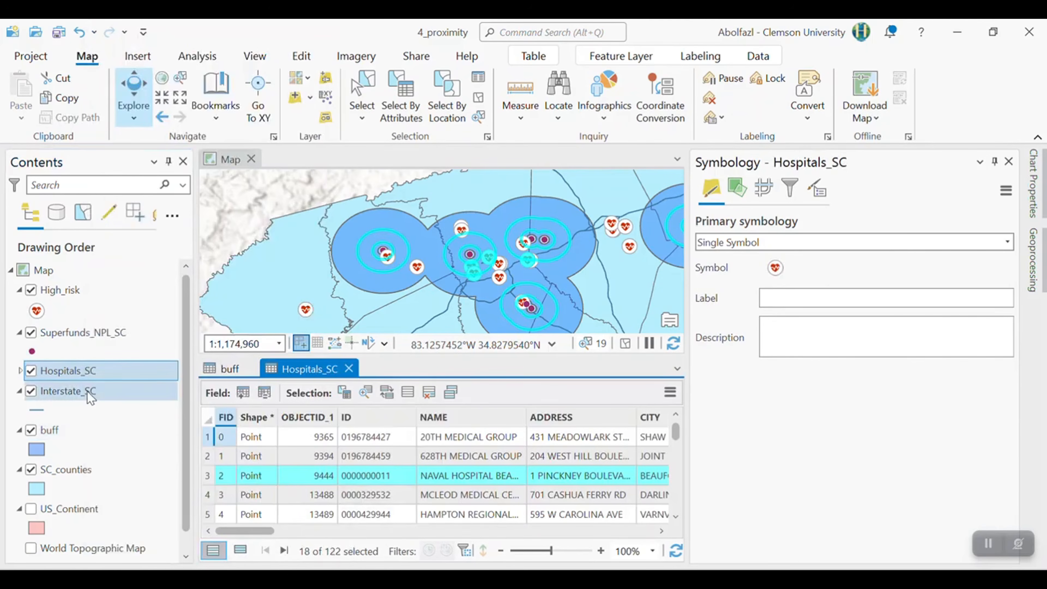
- Export the selected Hospitals_SC records to a new feature class named Medium_risk.shp in the same folder
right_click(77, 370)
scroll(150, 451, "down", 2)
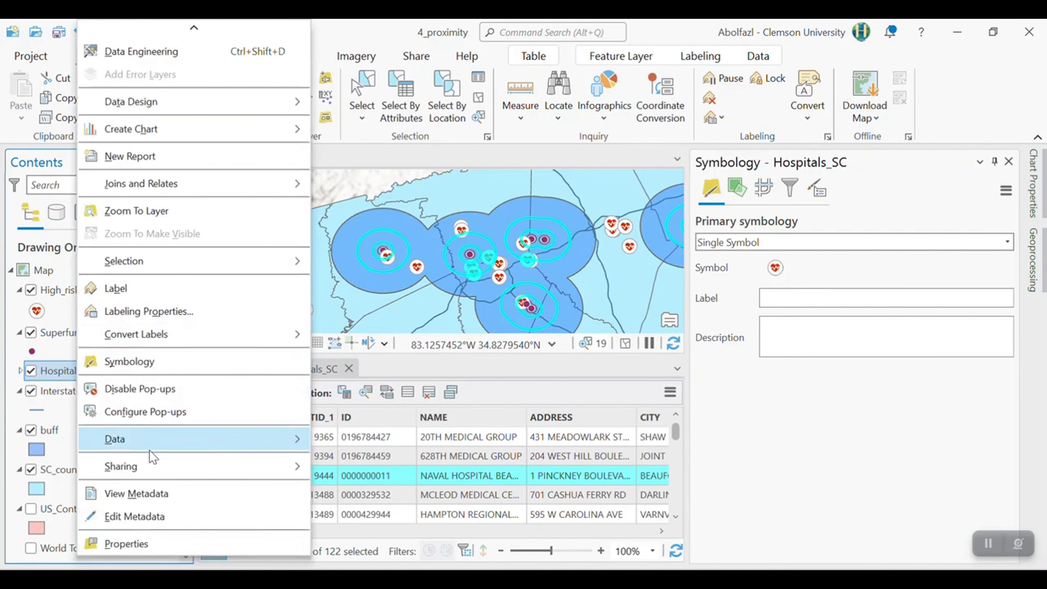
mouse_move(148, 439)
left_click(371, 438)
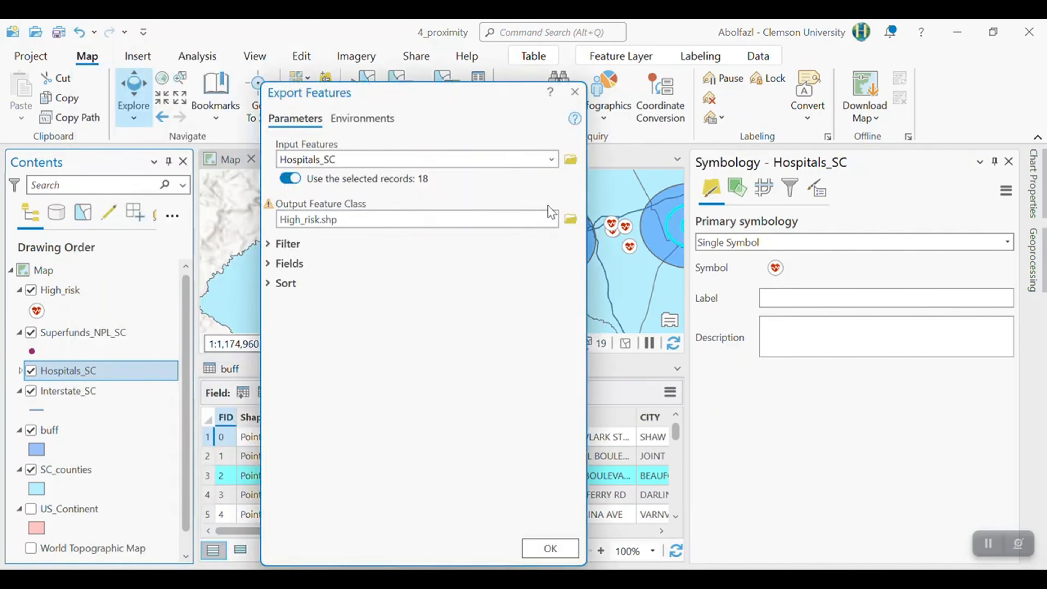
left_click(296, 219)
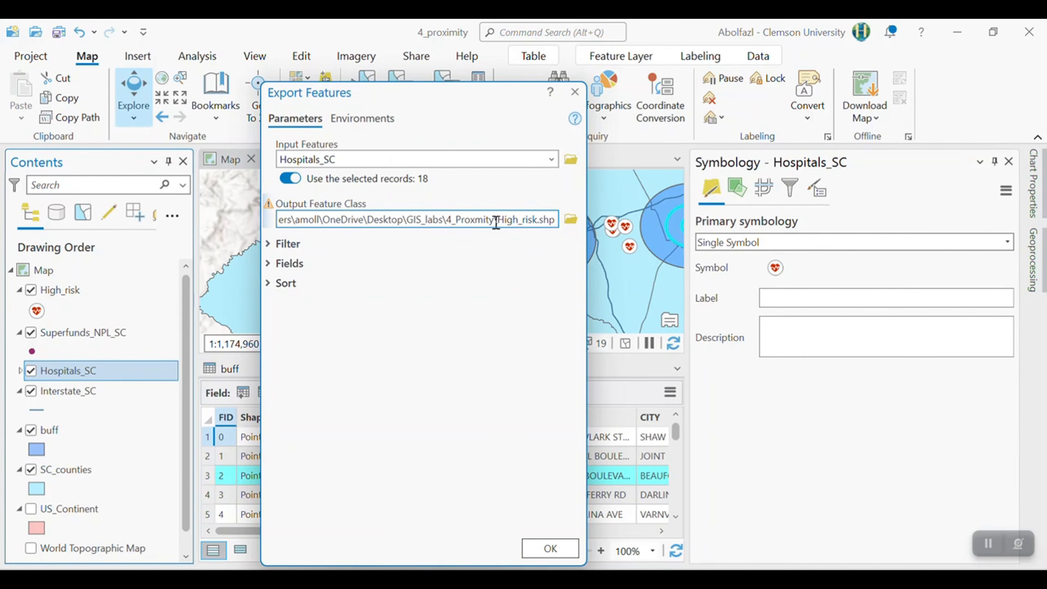
type("Medium")
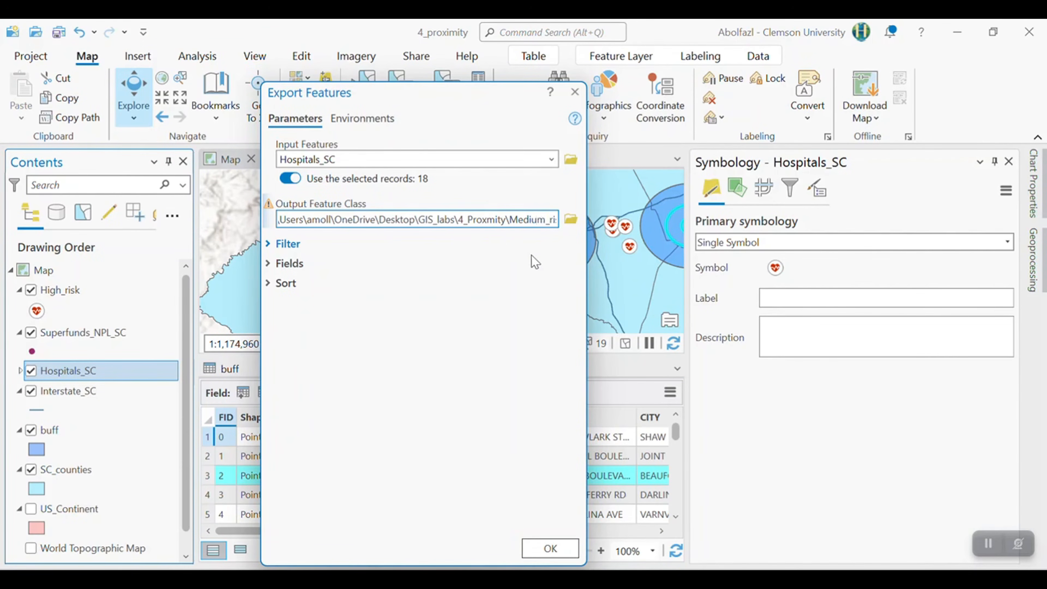
left_click(574, 549)
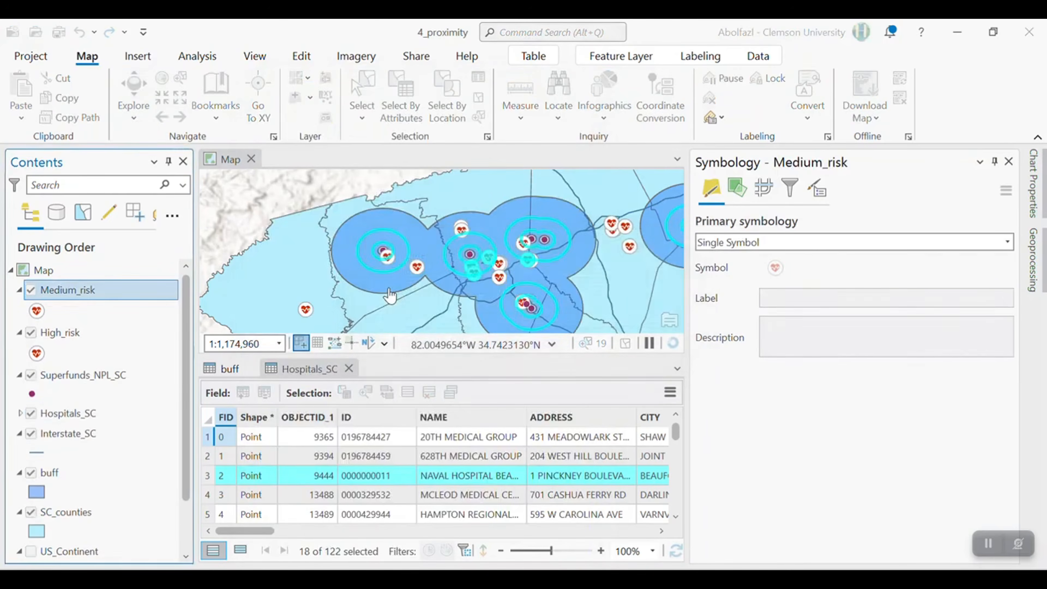
- Open the attribute table of the Medium_risk layer to check the exported hospitals
right_click(51, 292)
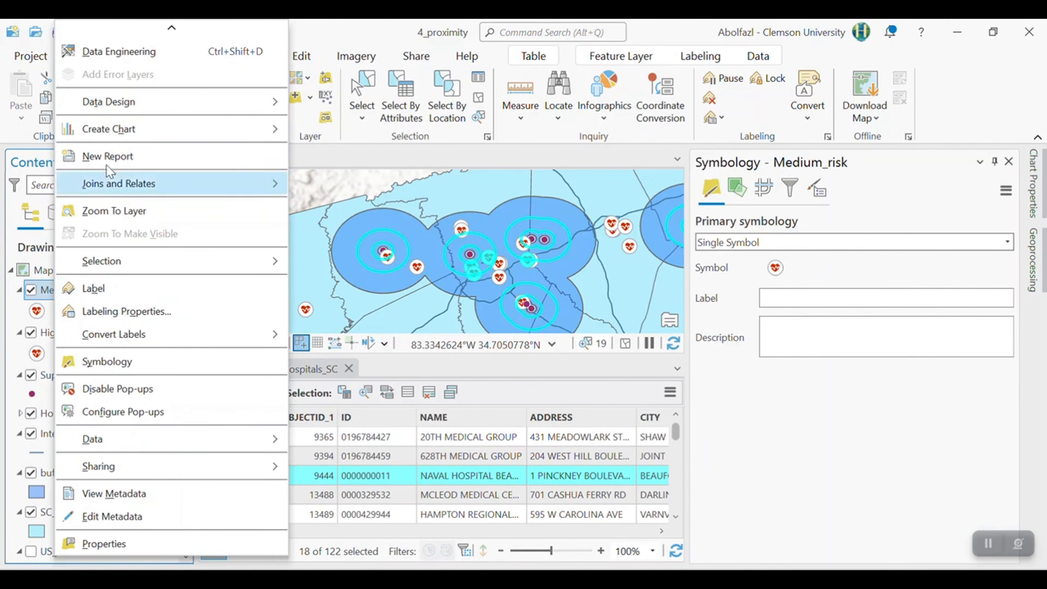
scroll(124, 144, "up", 2)
left_click(121, 126)
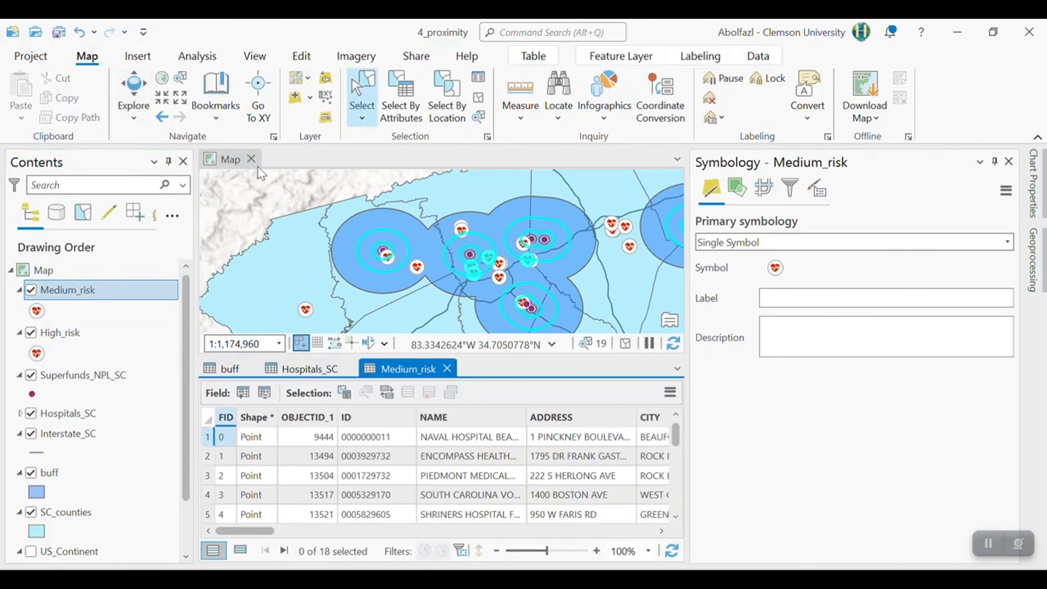
- Clear all selections and select the record with distance 10 in the buff attribute table
left_click(483, 101)
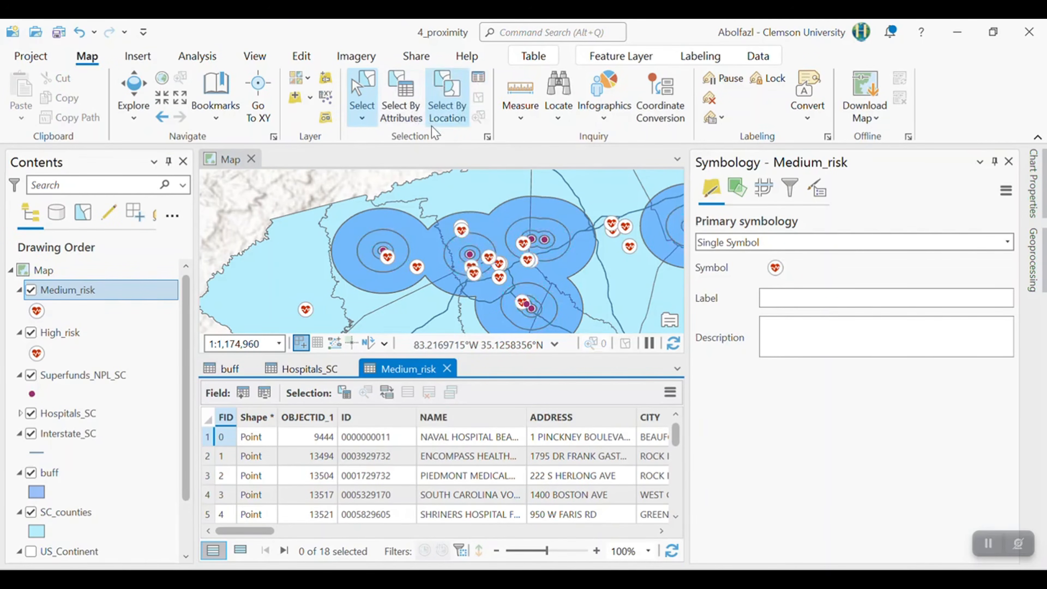
scroll(73, 416, "down", 2)
left_click(66, 426)
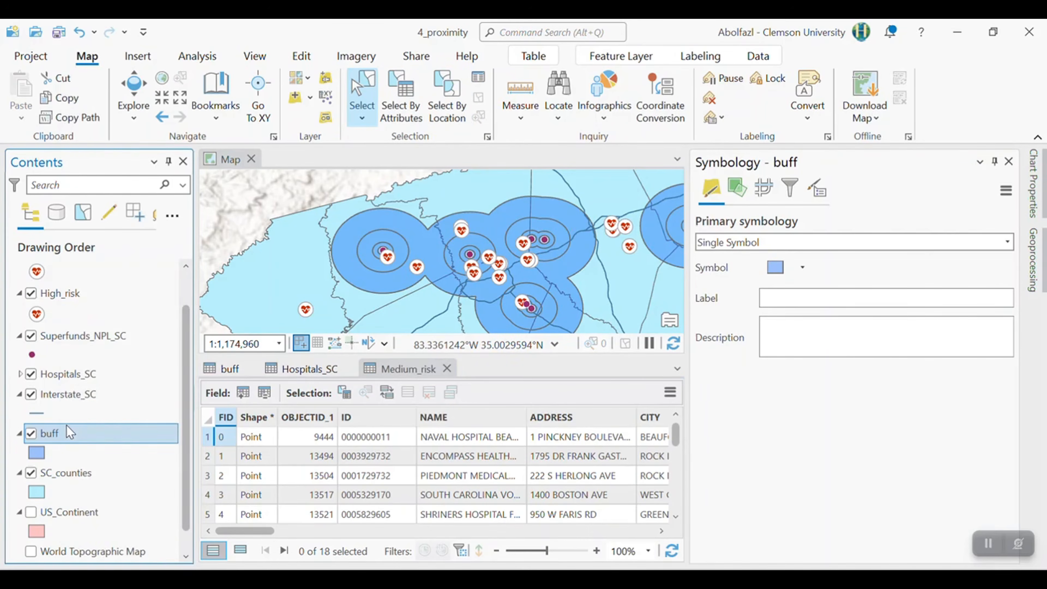
right_click(66, 425)
left_click(125, 129)
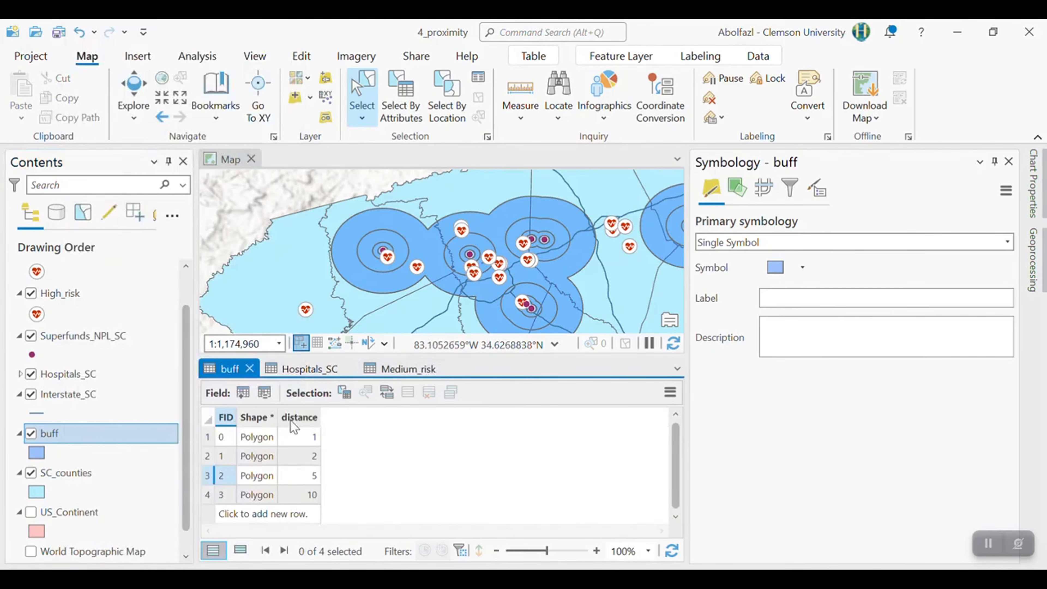
left_click(209, 497)
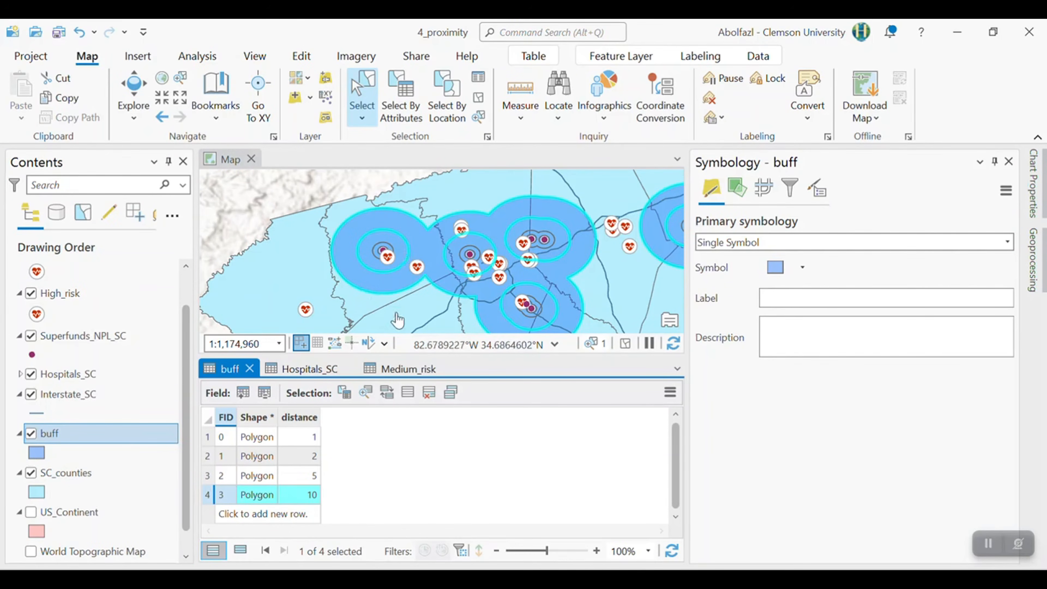
- Select by location the Hospitals_SC features that lie completely within the selected 10-mile record of the buff layer
left_click(446, 103)
left_click(756, 107)
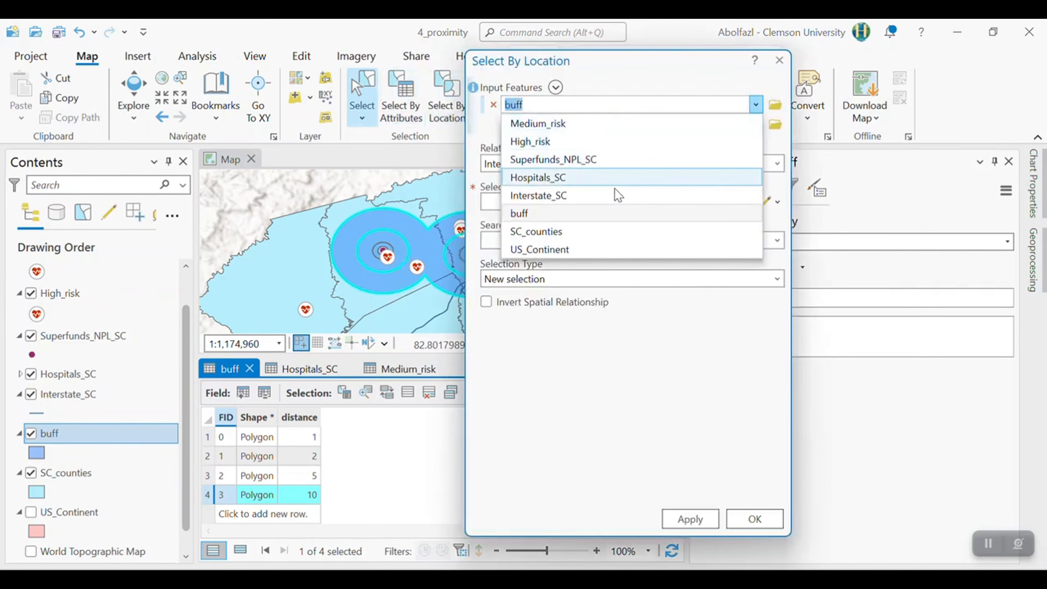
left_click(615, 178)
left_click(777, 163)
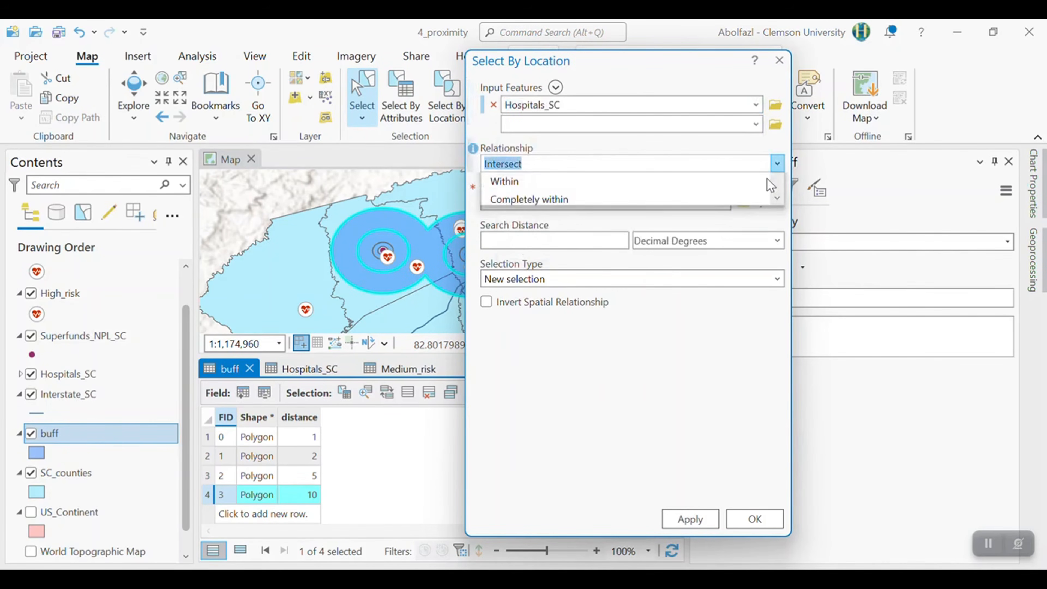
left_click(536, 362)
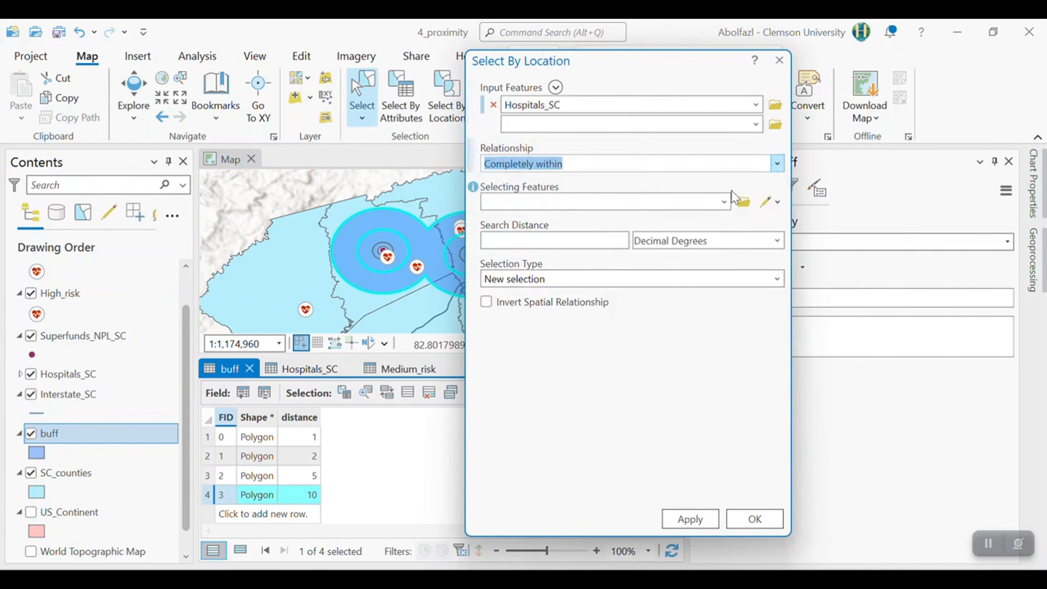
left_click(724, 201)
left_click(528, 313)
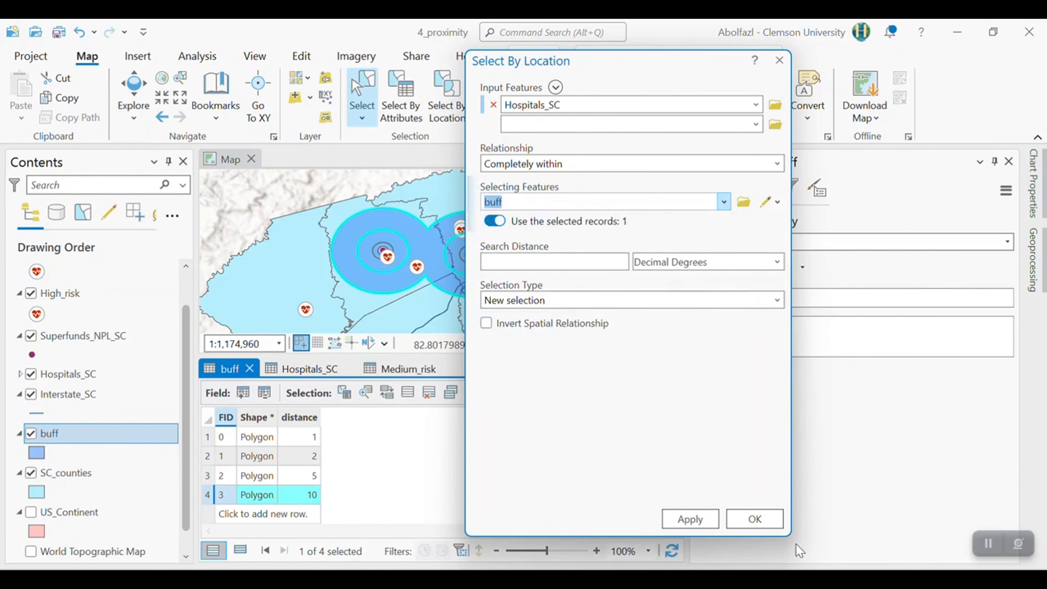
left_click(690, 519)
left_click(755, 519)
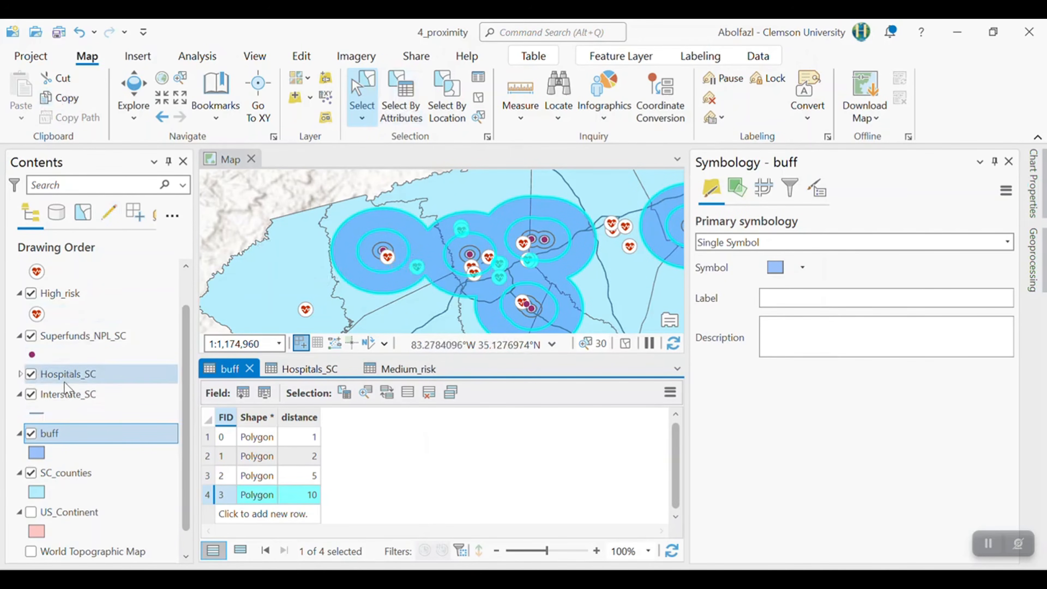
- Check the hospitals selected within the 10-mile rings in the Hospitals_SC attribute table
scroll(68, 373, "up", 2)
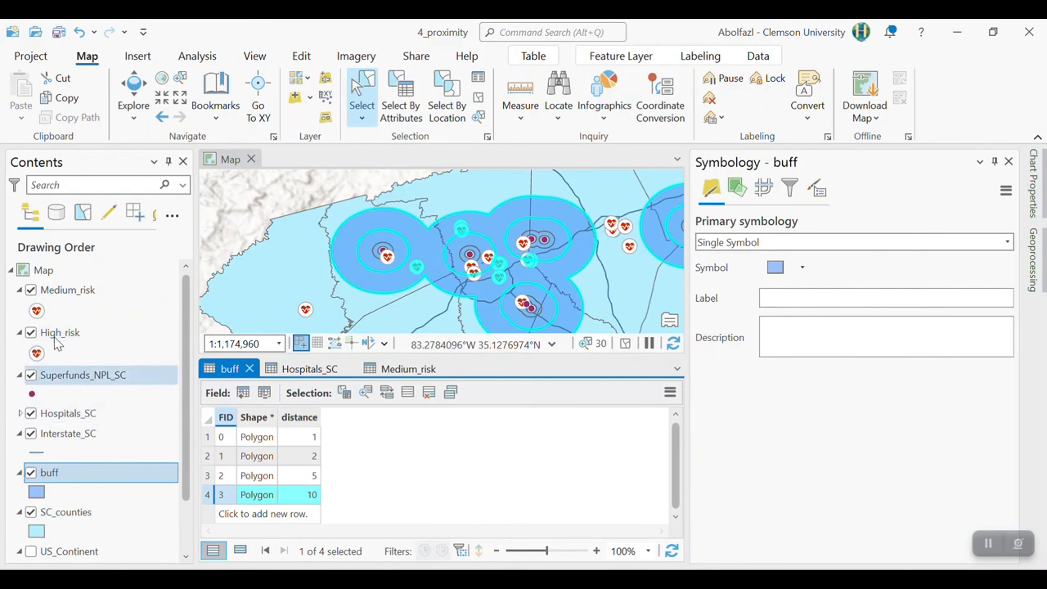
right_click(68, 413)
left_click(116, 124)
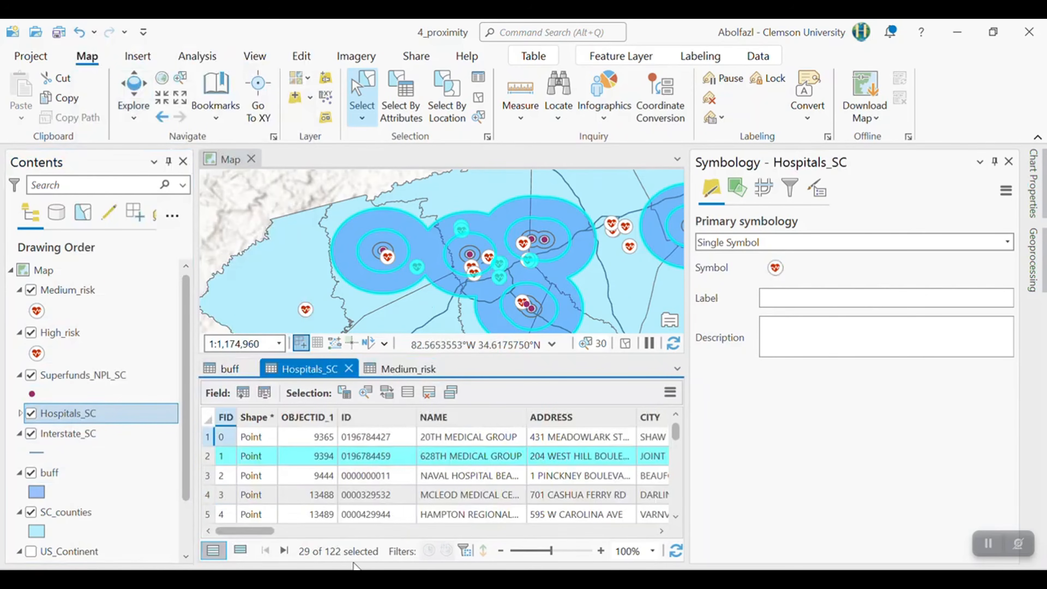
- Export the selected Hospitals_SC records to a new feature class named Low_risk.shp in the 4_Proxmity folder
right_click(61, 415)
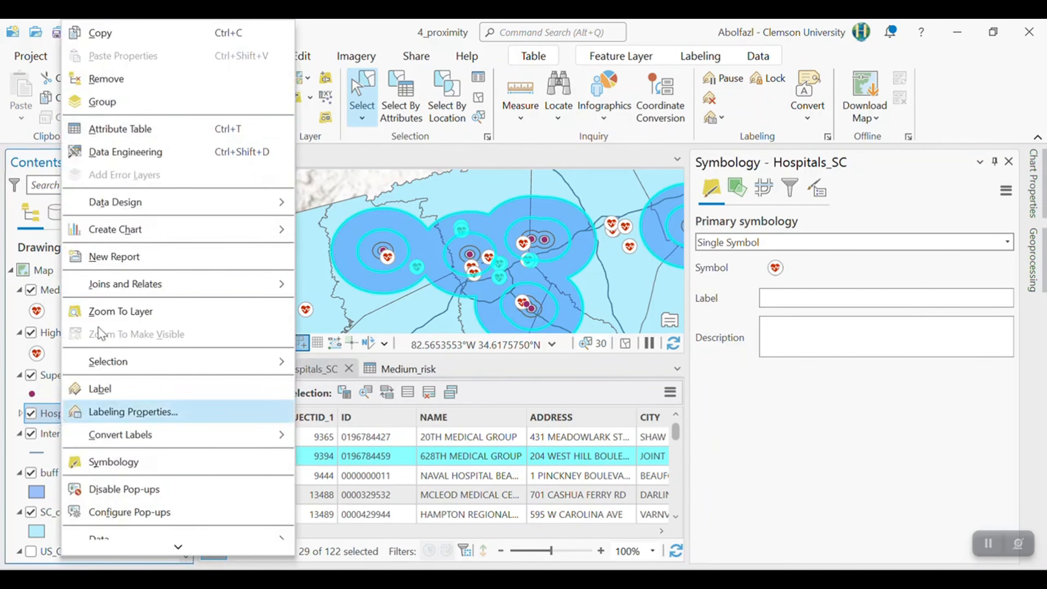
scroll(103, 351, "down", 3)
mouse_move(147, 445)
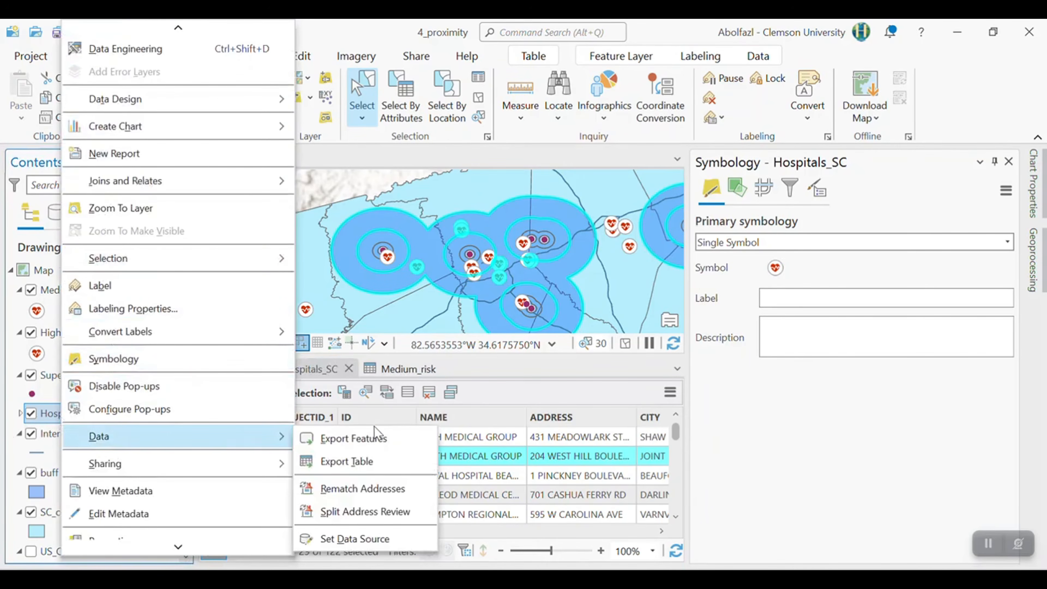
left_click(356, 439)
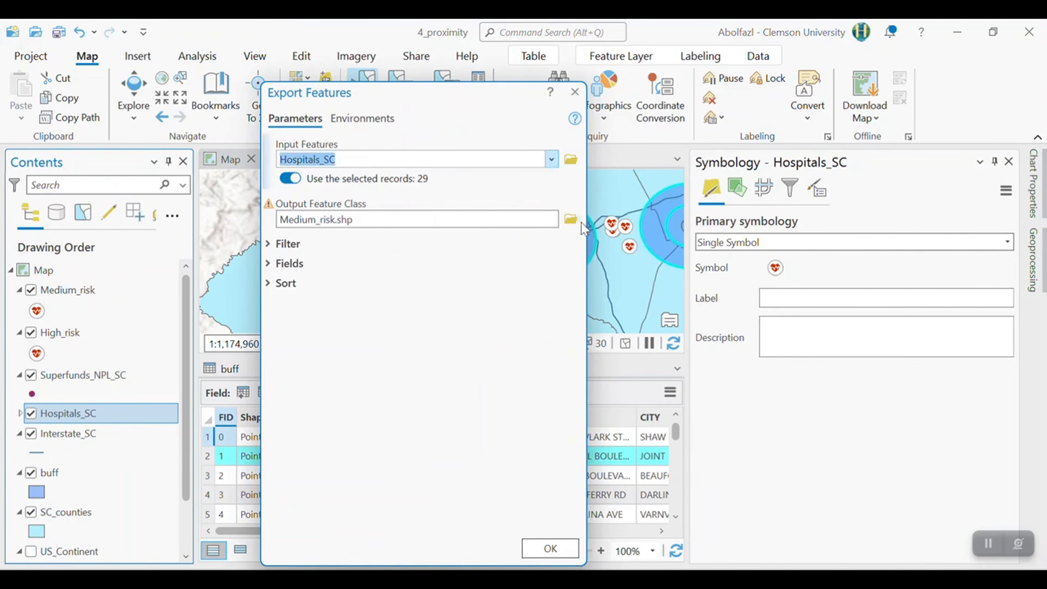
left_click(571, 219)
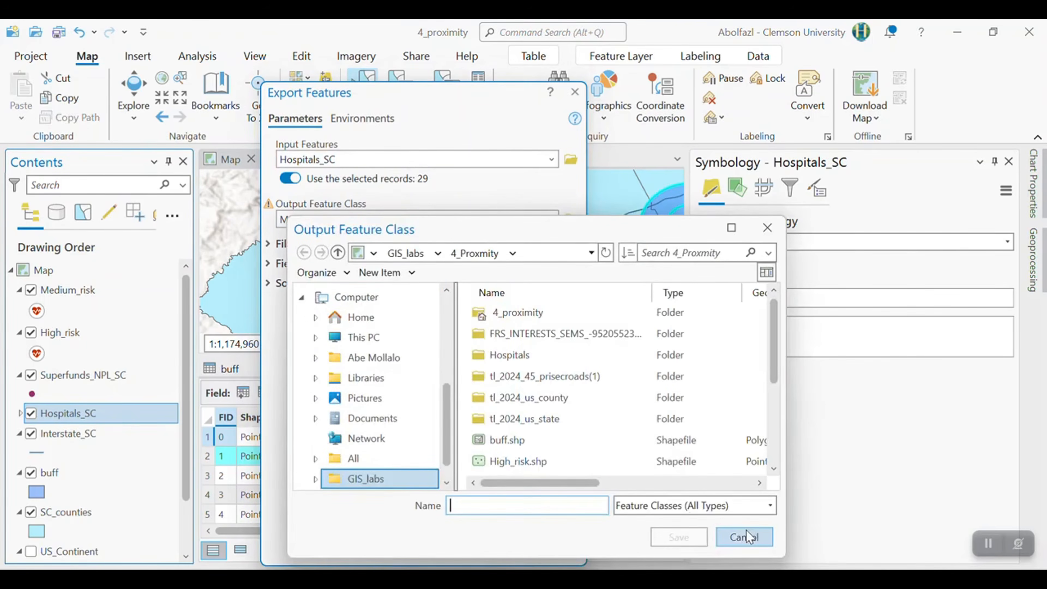
left_click(749, 537)
left_click(338, 219)
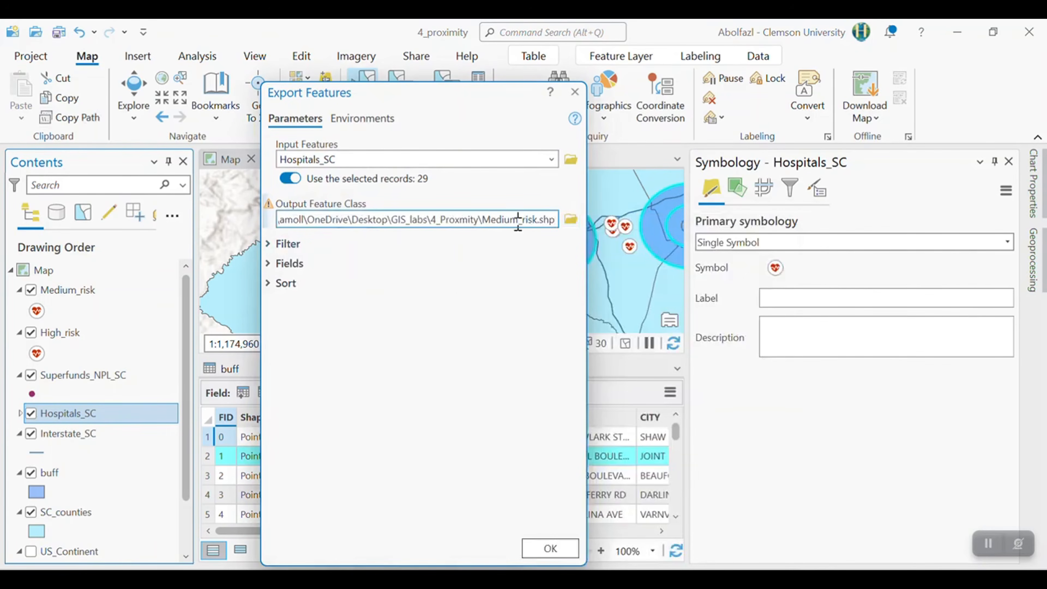
type("Lo")
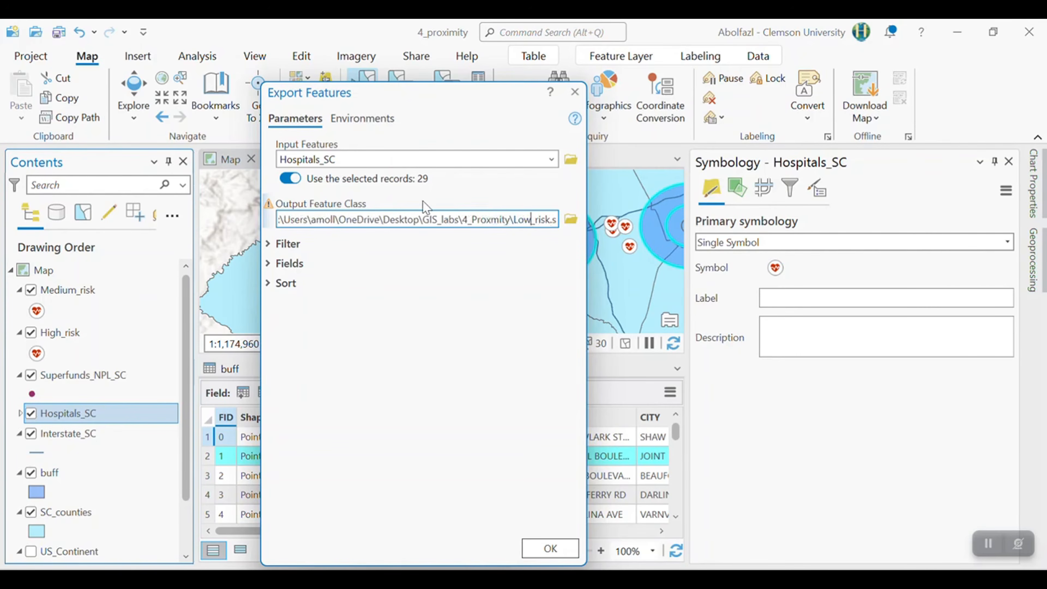
type("w")
left_click(550, 548)
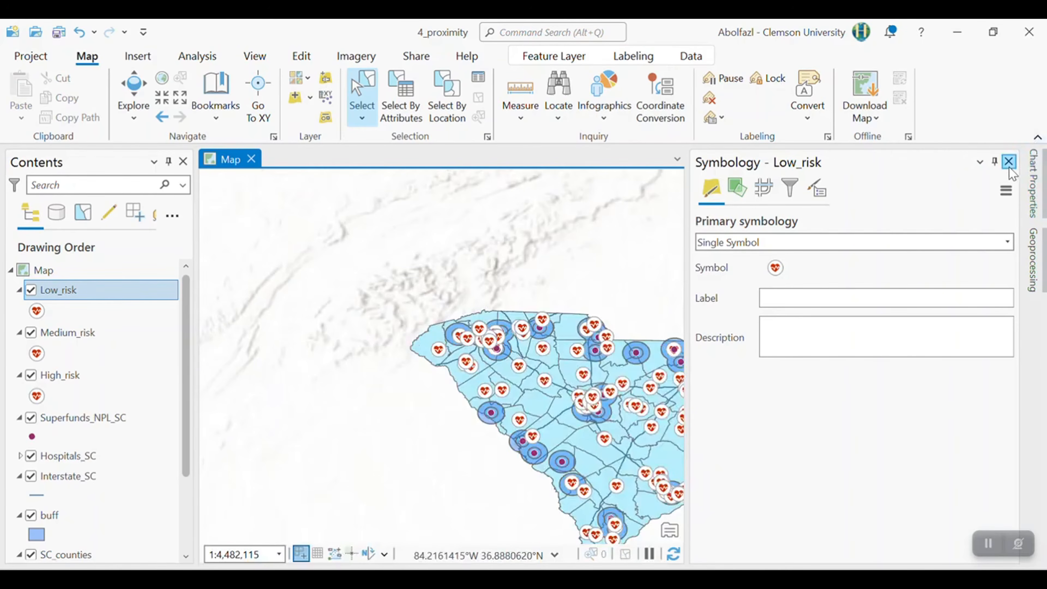
- Close the symbology settings and hide the buff and Superfunds_NPL_SC layers on the map
left_click(1009, 162)
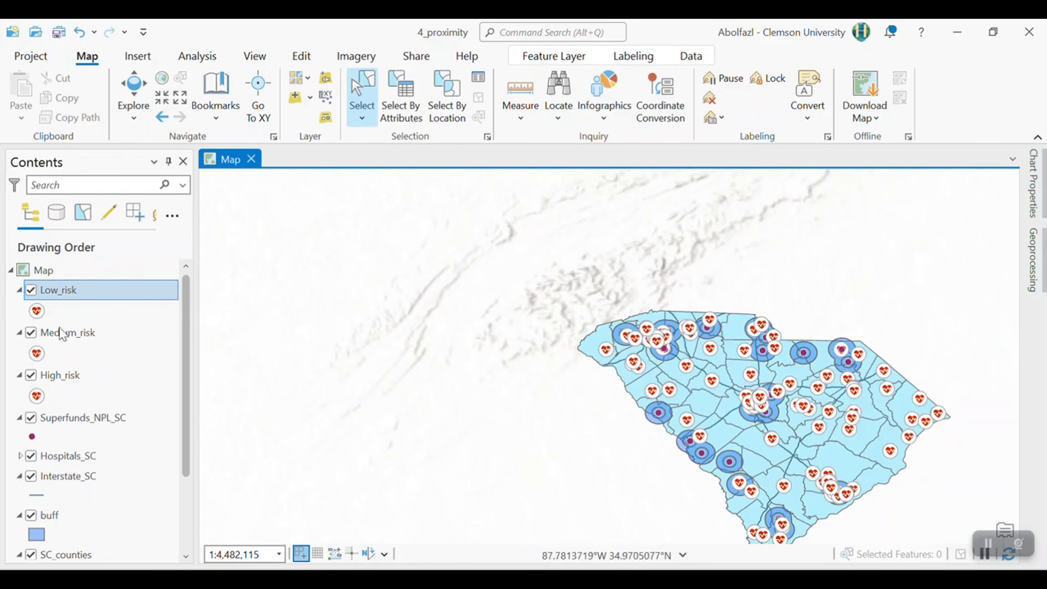
left_click(31, 515)
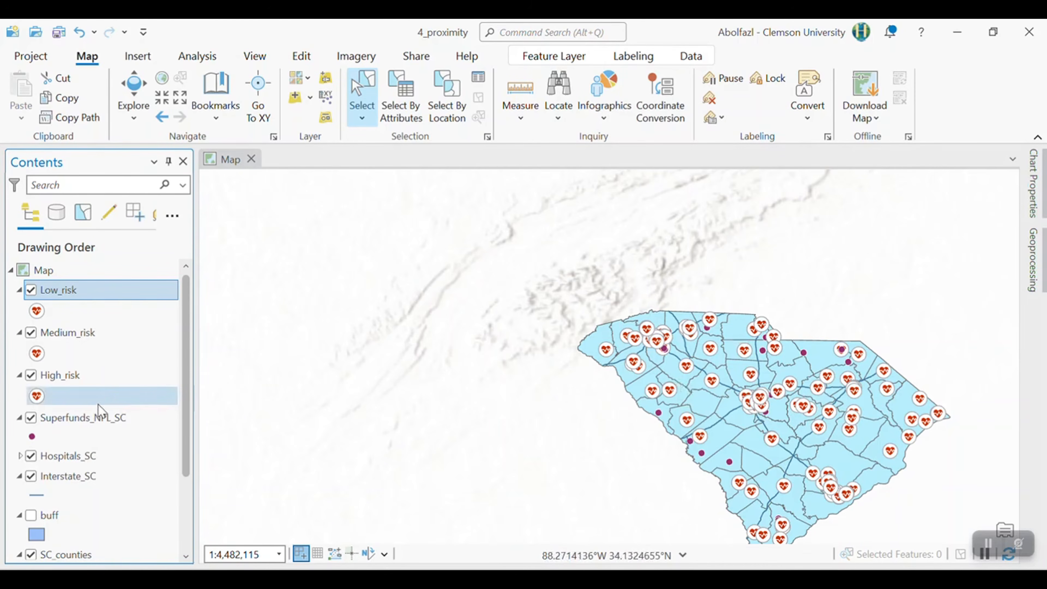
left_click(31, 418)
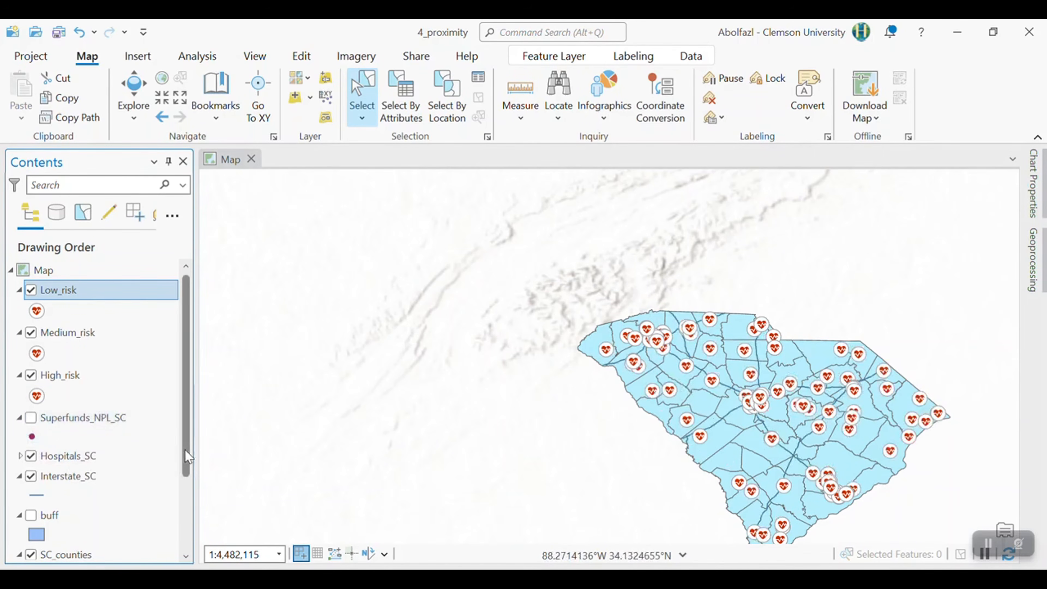
left_click(34, 479)
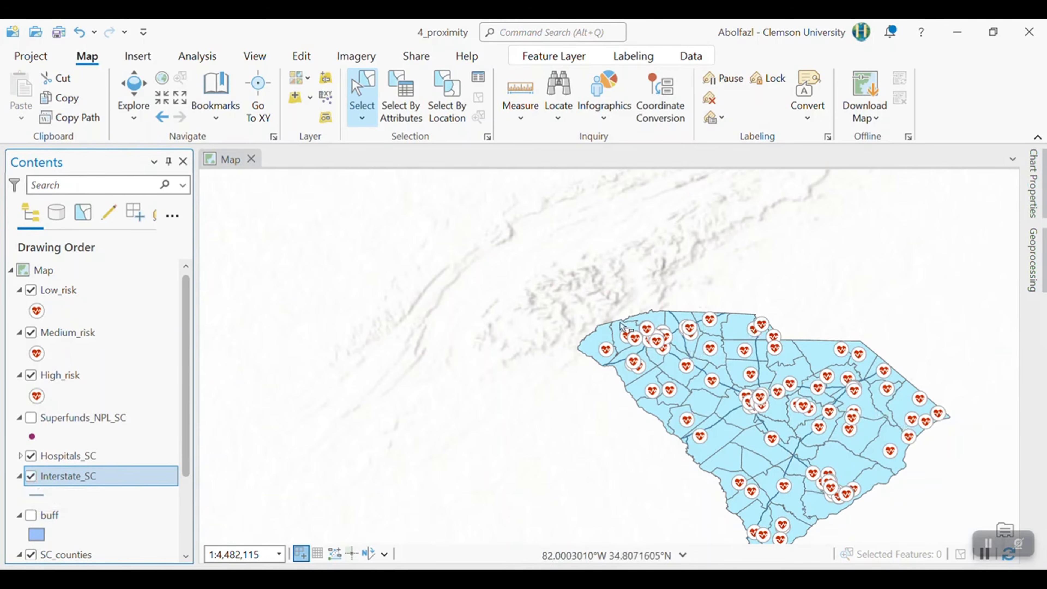
- Hide the World Hillshade basemap layer and center South Carolina at a larger scale in the map view
left_click(134, 95)
left_click_drag(707, 357, 477, 296)
scroll(33, 509, "down", 3)
left_click(30, 549)
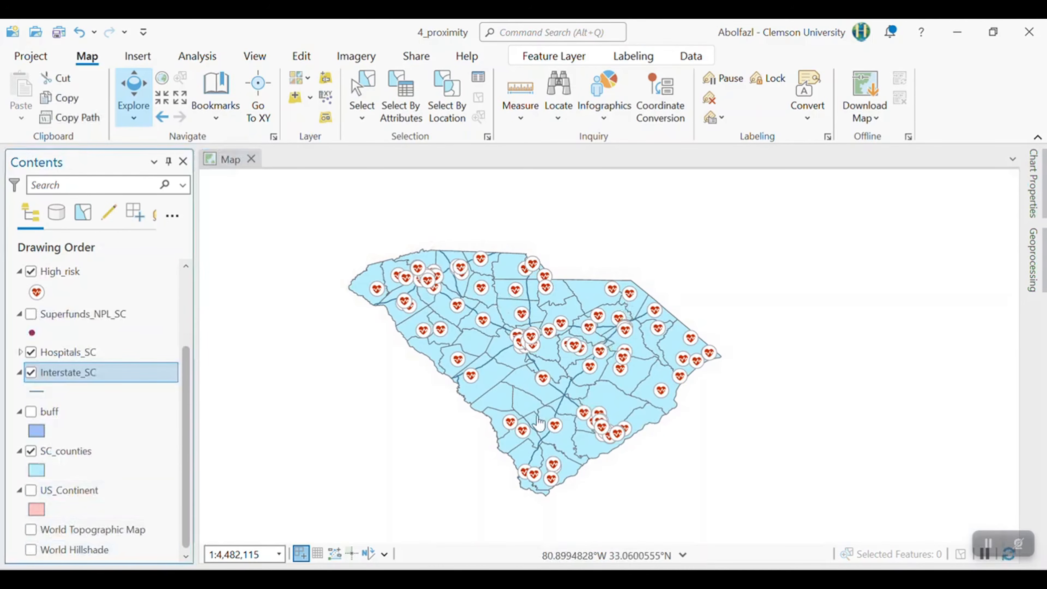
scroll(535, 409, "up", 4)
scroll(576, 227, "down", 2)
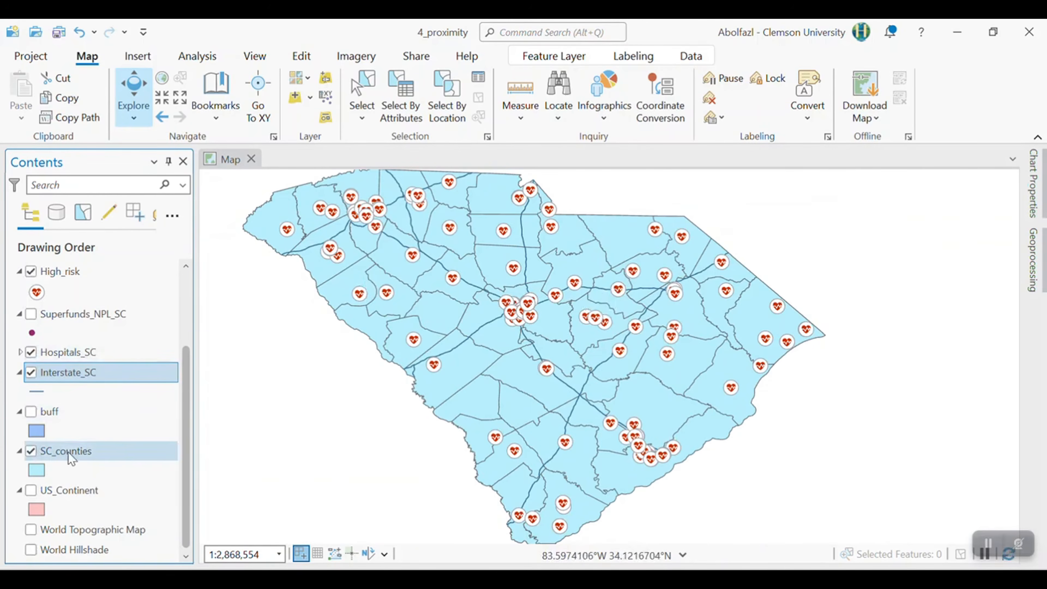
- Set the fill of the SC_counties polygons to no color, leaving only the county outlines
left_click(35, 473)
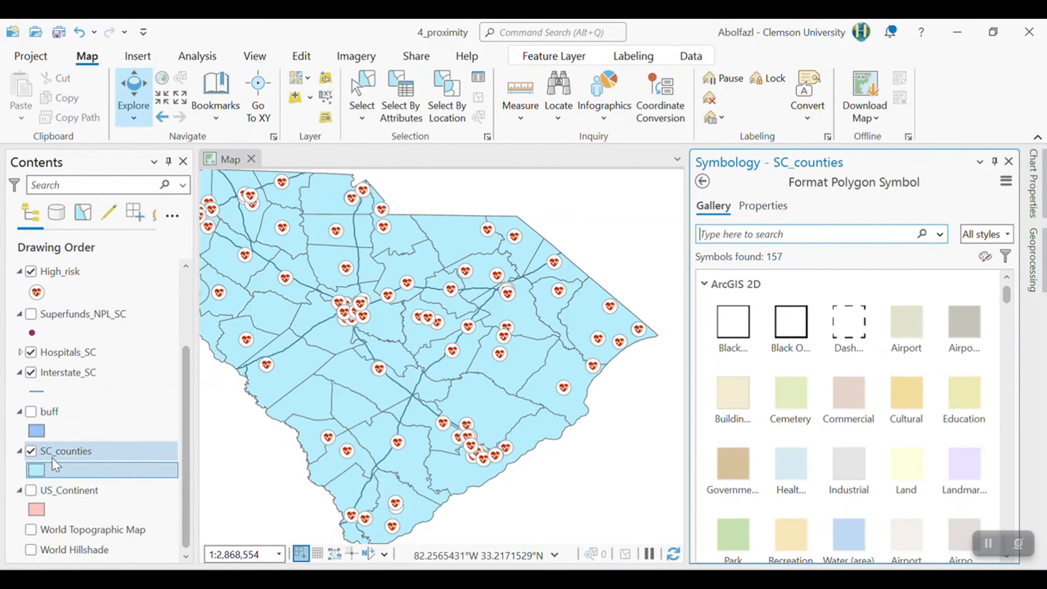
right_click(41, 472)
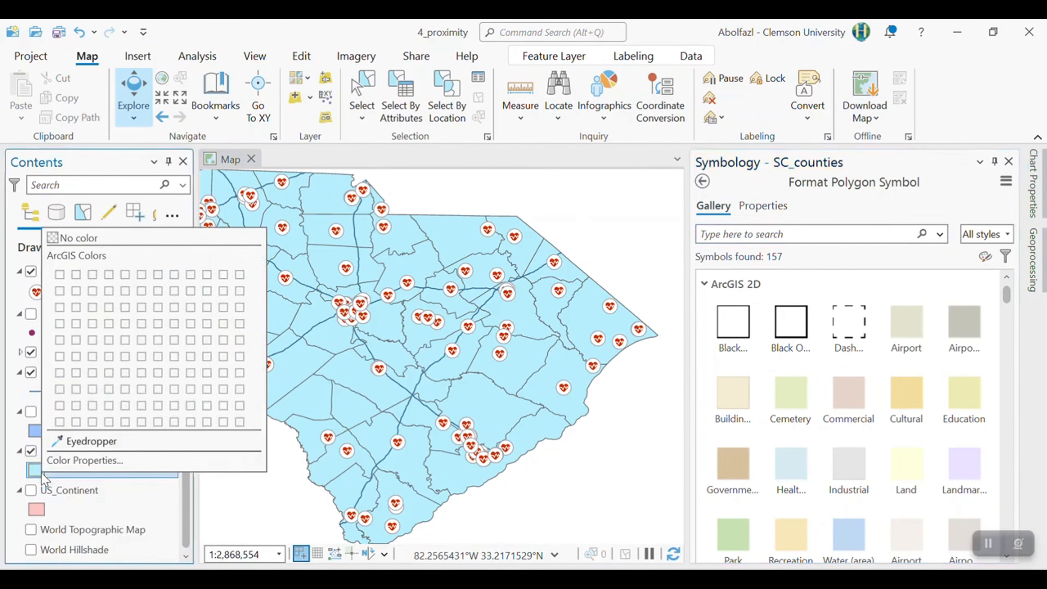
left_click(75, 238)
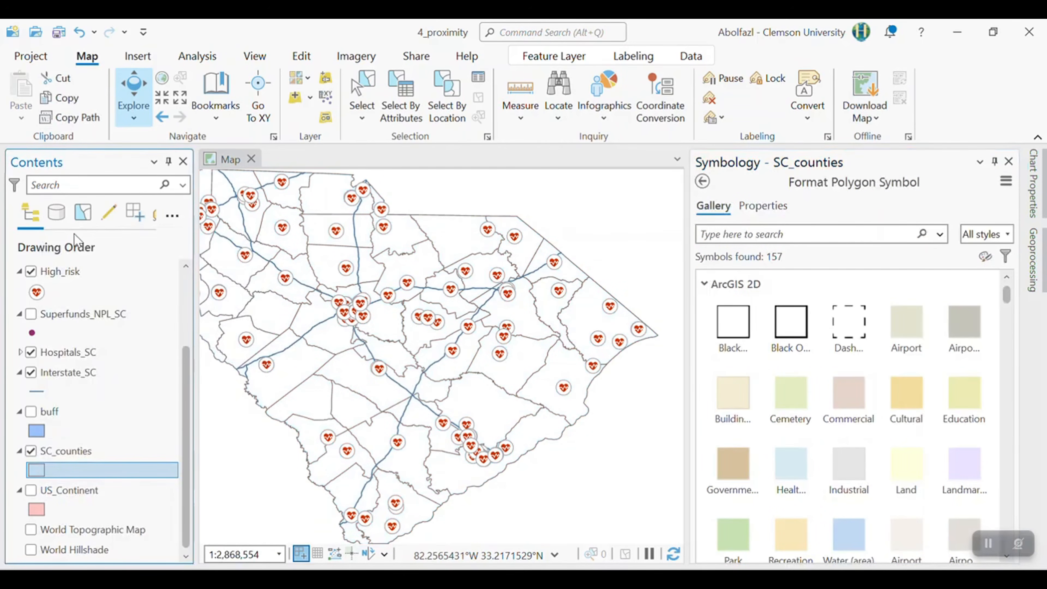
left_click_drag(465, 369, 571, 394)
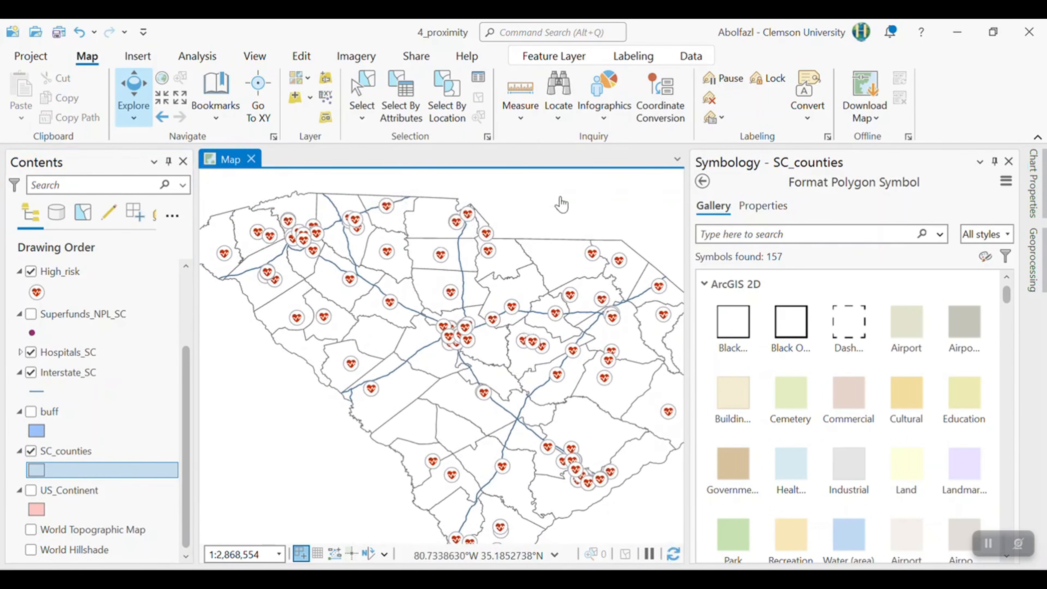
- Give the SC_counties polygons a darker, near-black outline with a width of 1 pt and apply the change
left_click(765, 208)
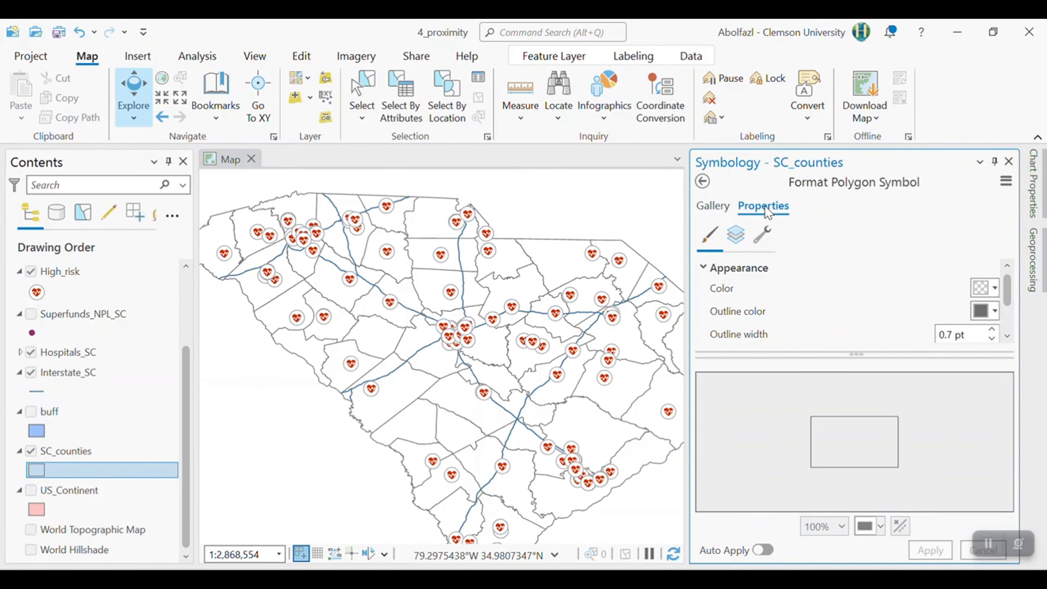
left_click(995, 311)
left_click(840, 500)
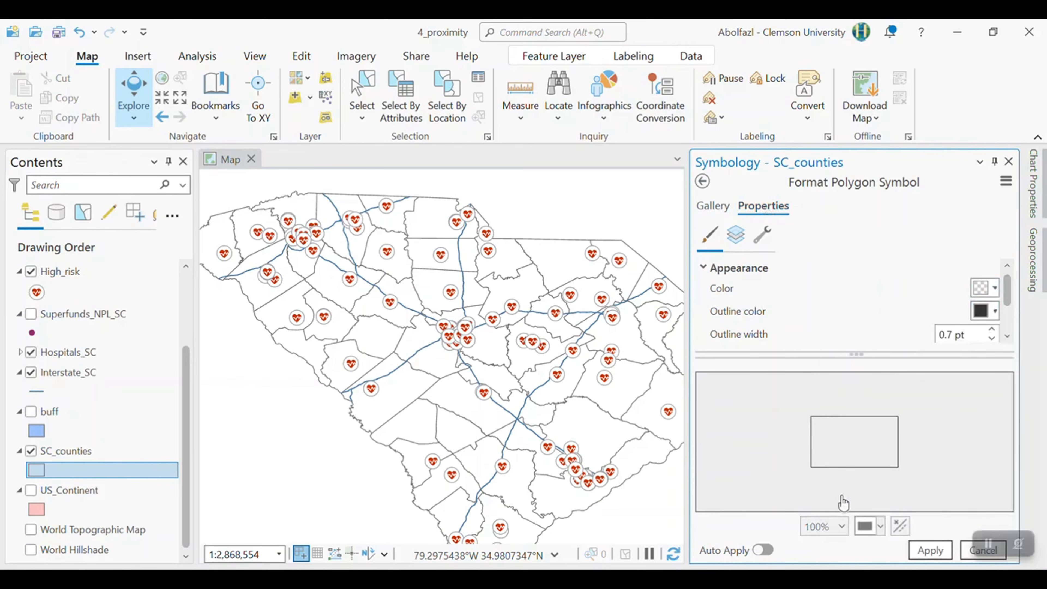
scroll(1008, 334, "down", 3)
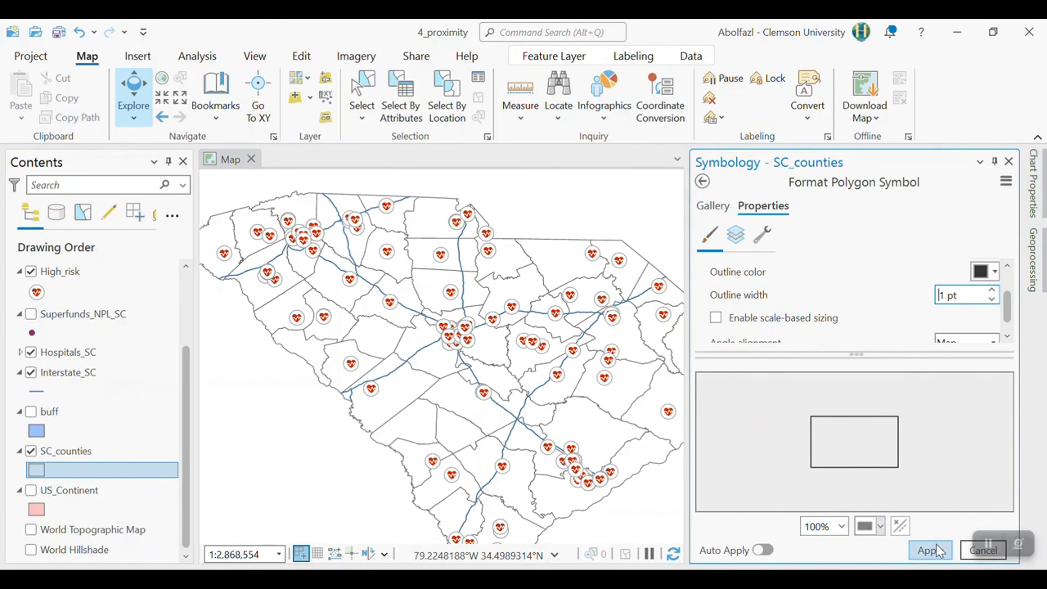
left_click(930, 550)
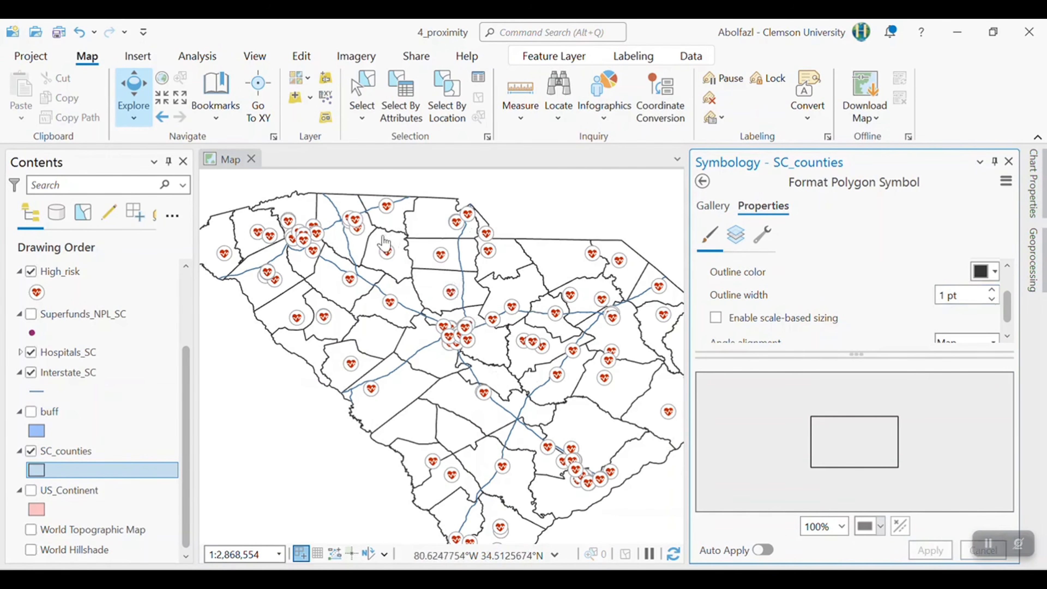
left_click(995, 271)
left_click(997, 275)
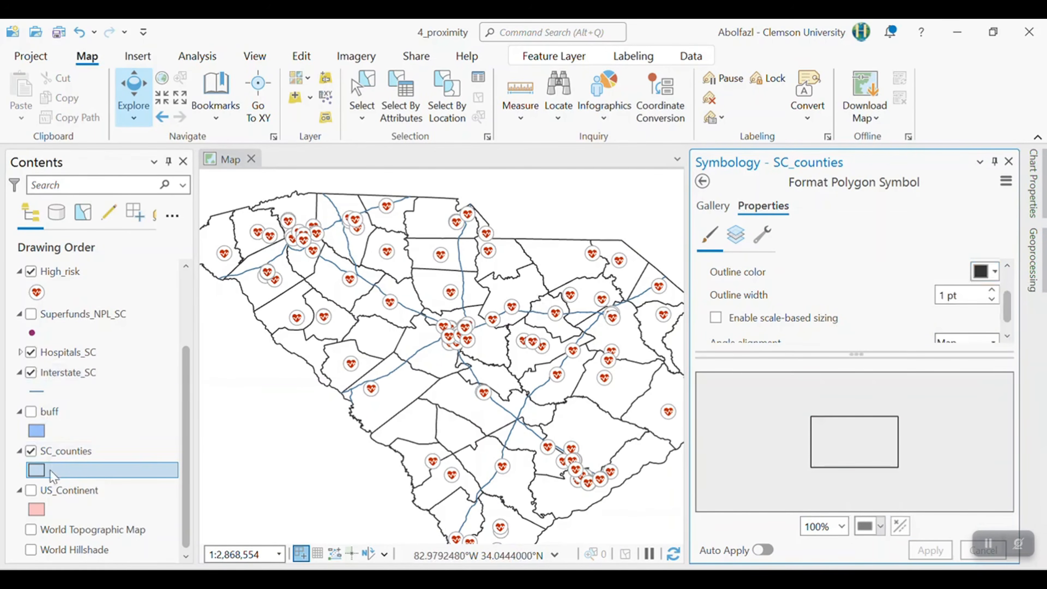
- Fill the SC_counties polygons with light gray
right_click(41, 471)
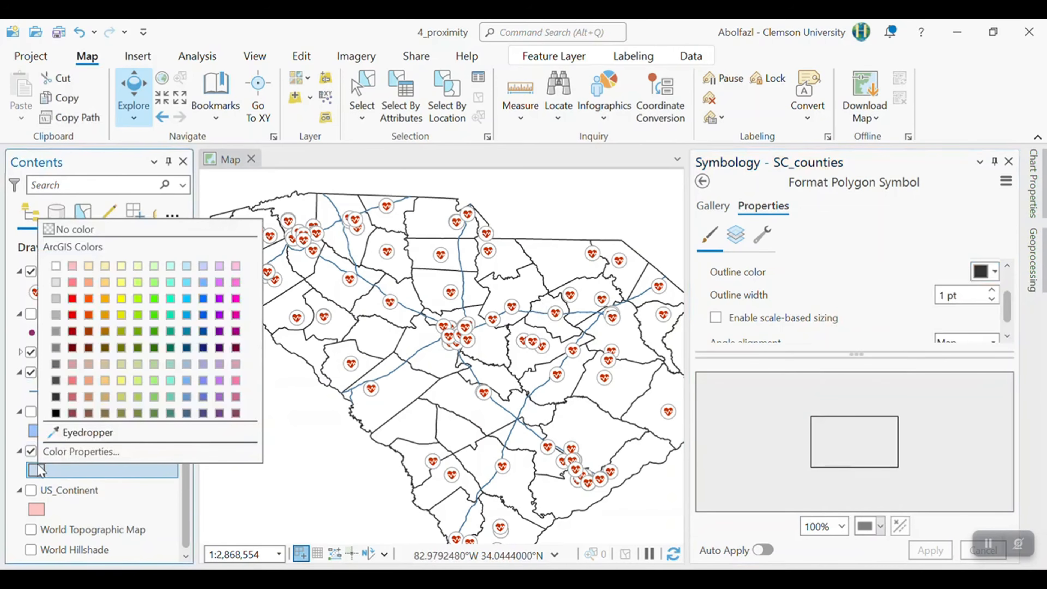
left_click(55, 283)
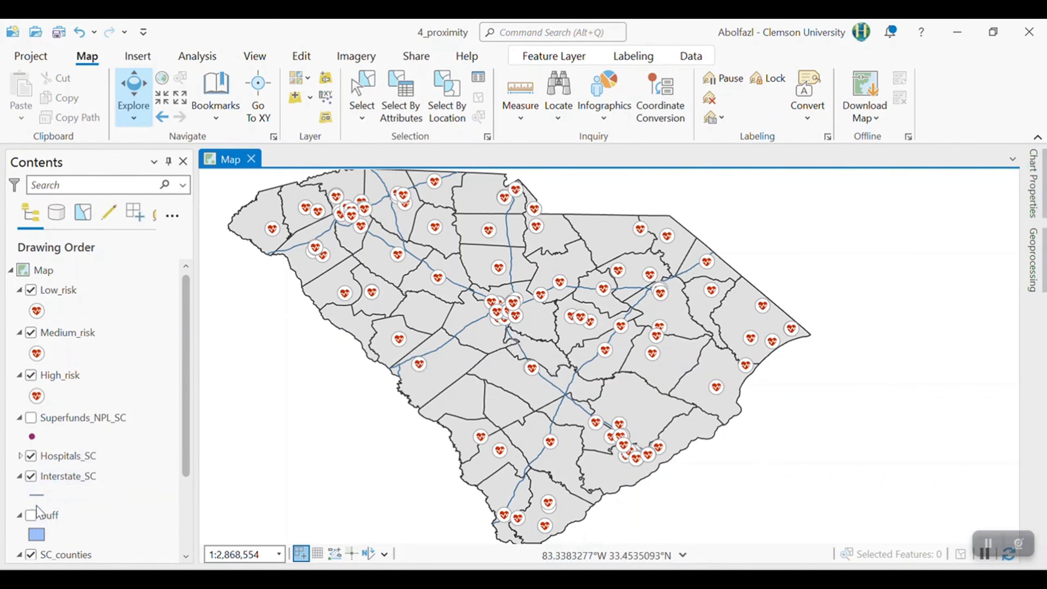
- Apply the ArcGIS 2D Highway line symbol to the Interstate_SC layer
left_click(40, 497)
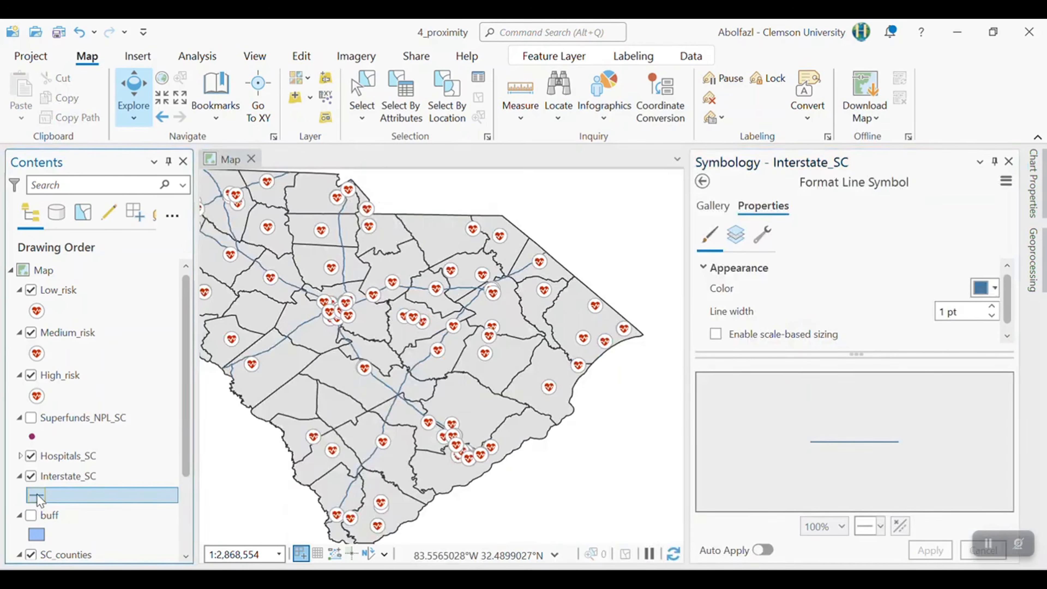
left_click(714, 207)
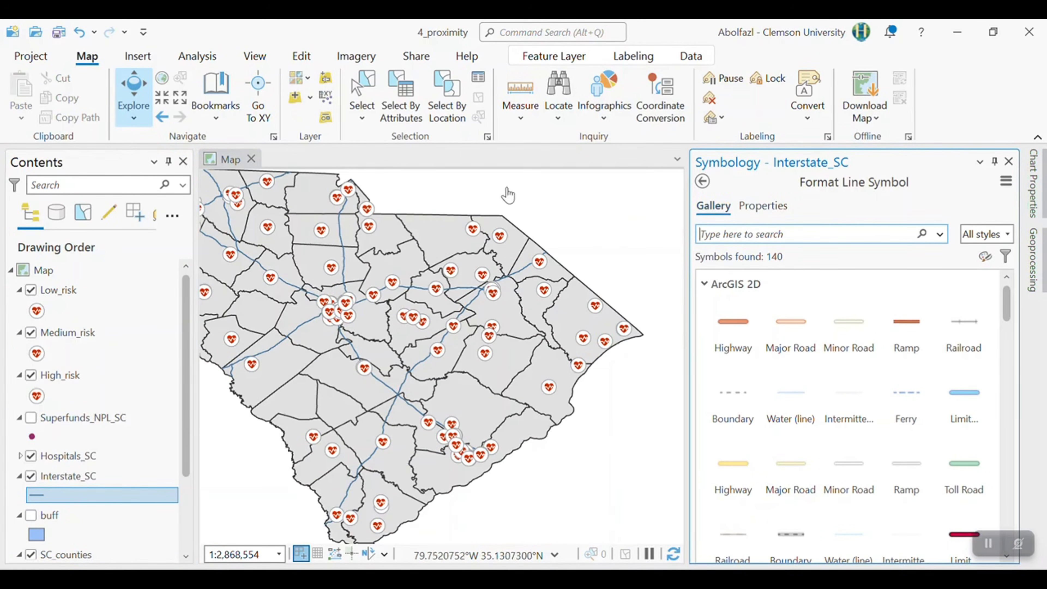
left_click(733, 330)
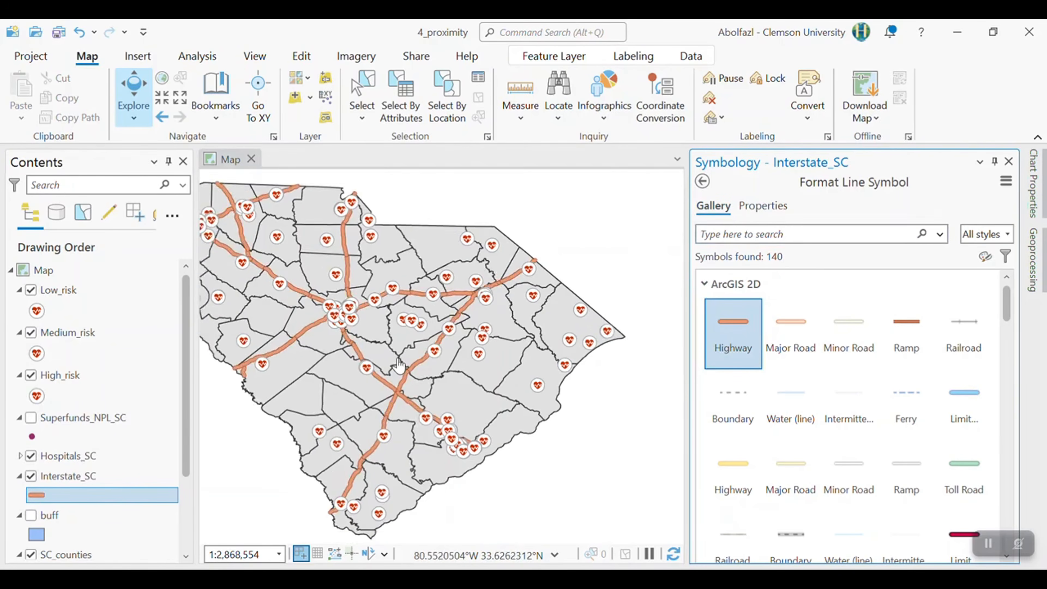
scroll(398, 365, "down", 2)
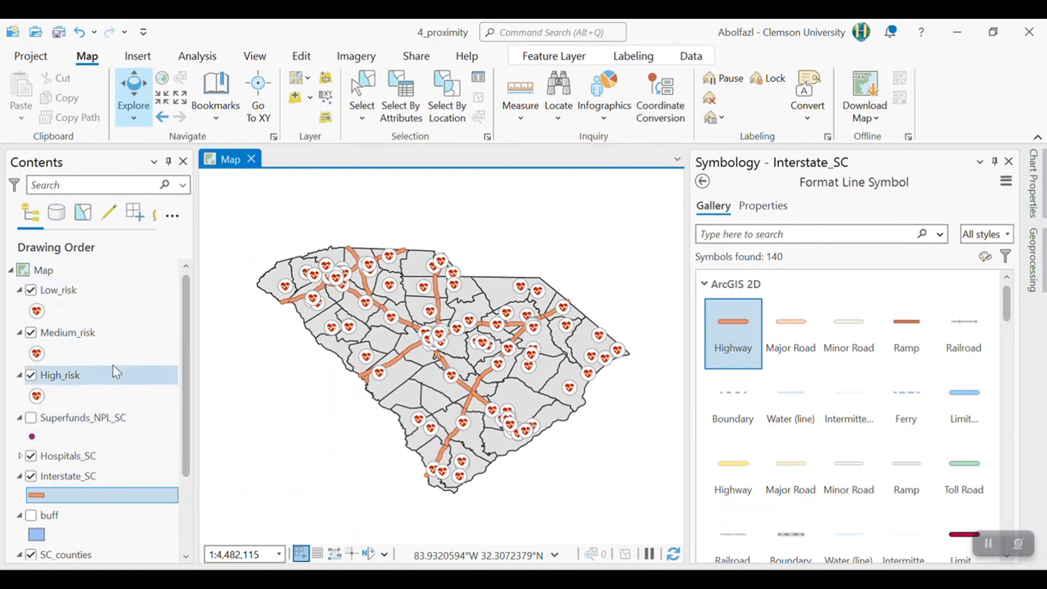
- Symbolize the High_risk layer with Circle 1 and move it to the top of the drawing order
left_click(59, 379)
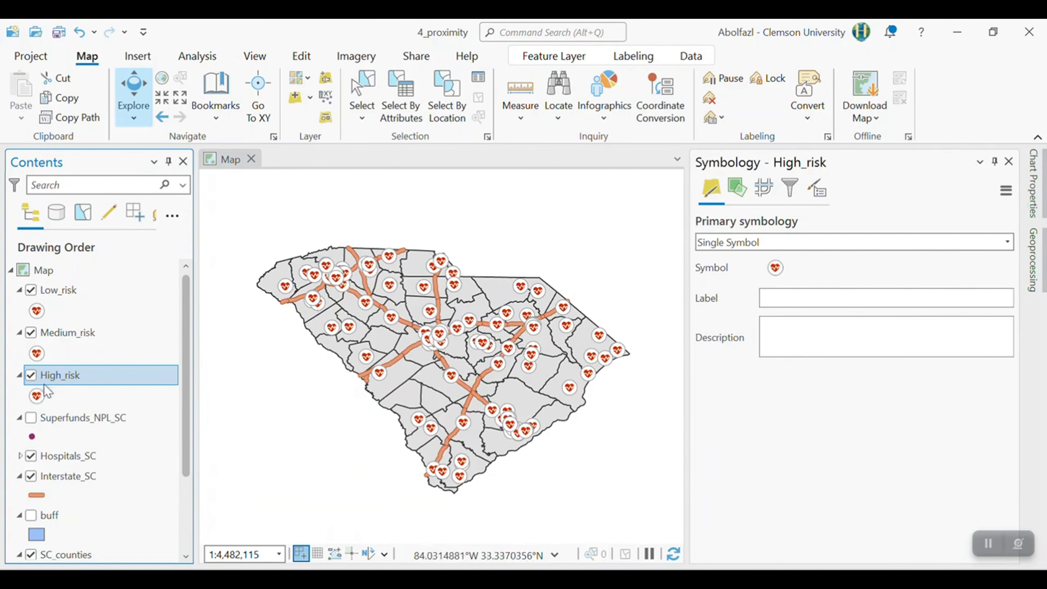
left_click(38, 396)
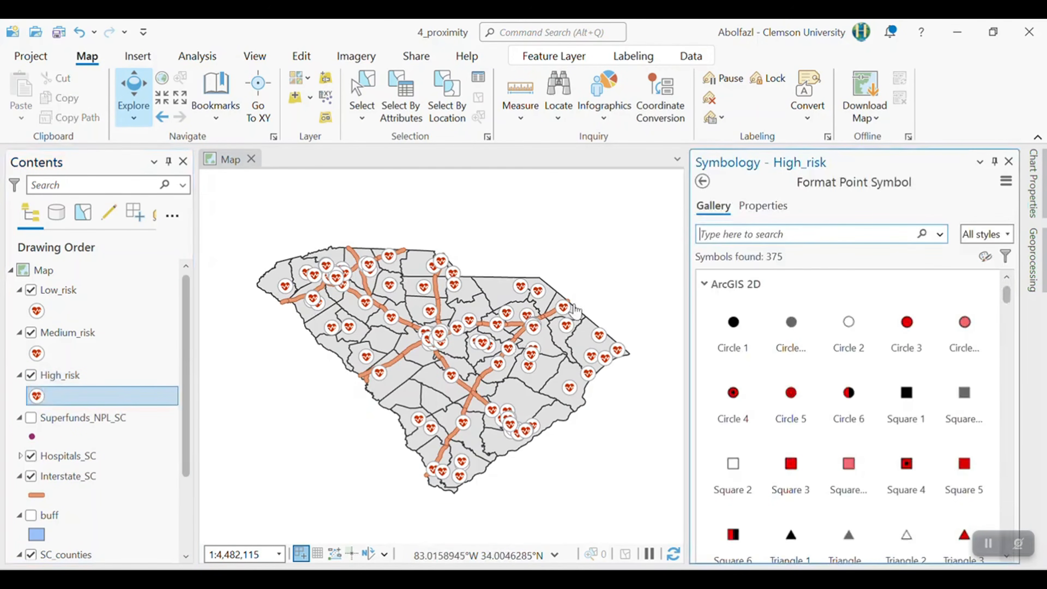
left_click(740, 340)
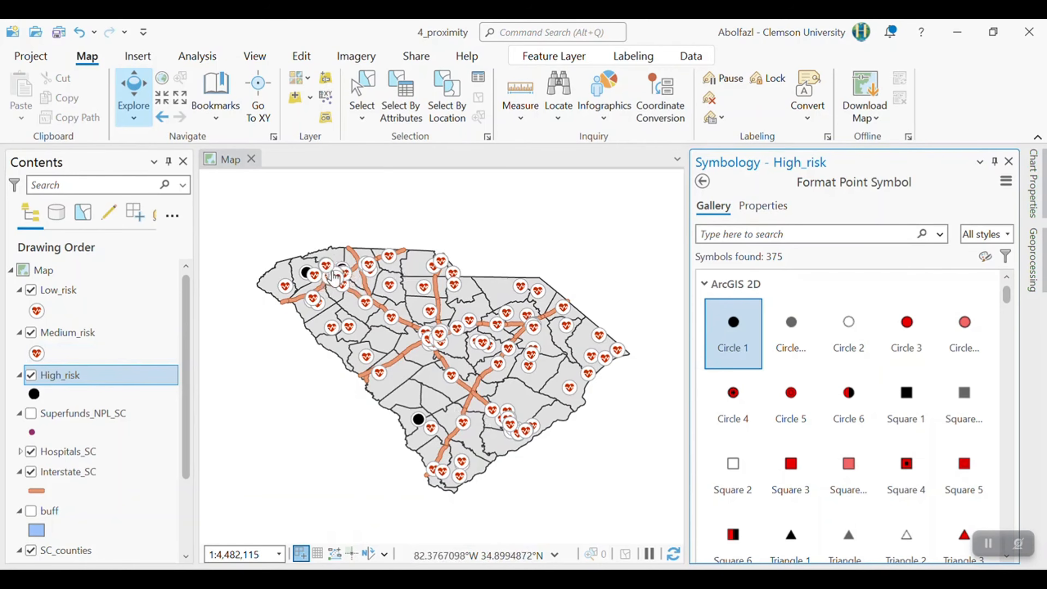
left_click_drag(99, 374, 82, 286)
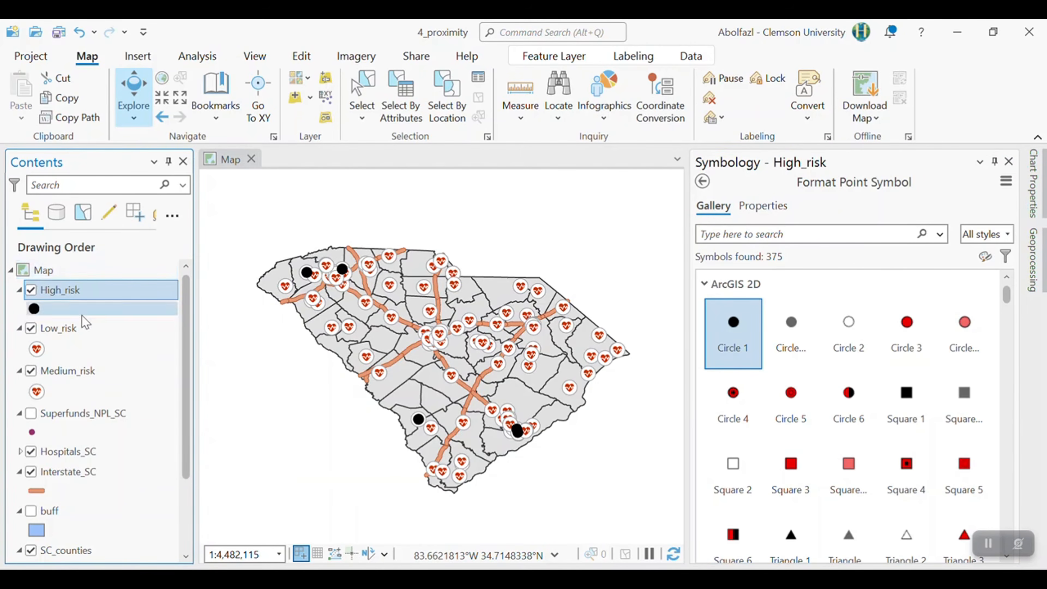
- Add VeryHigh_risk.shp from the 4_Proxmity folder in GIS_labs to the map
scroll(101, 474, "down", 2)
scroll(105, 472, "up", 2)
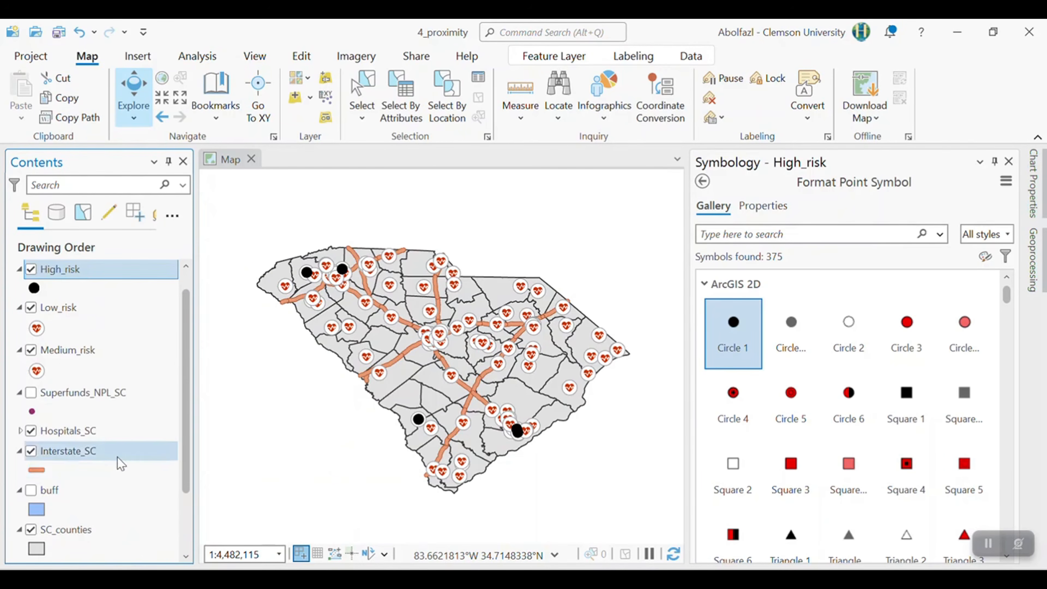
scroll(101, 441, "up", 1)
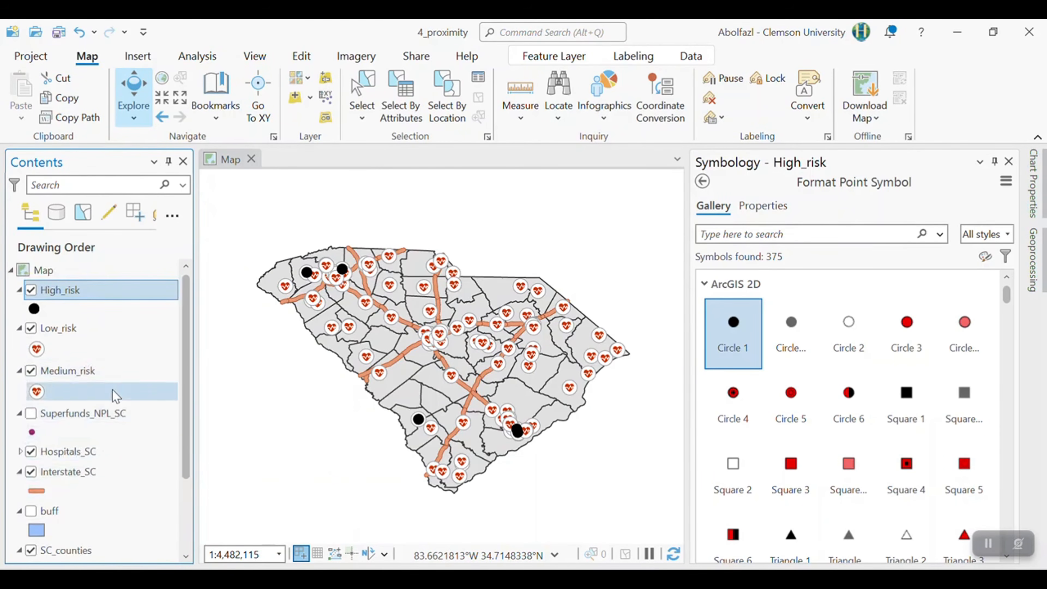
left_click(301, 105)
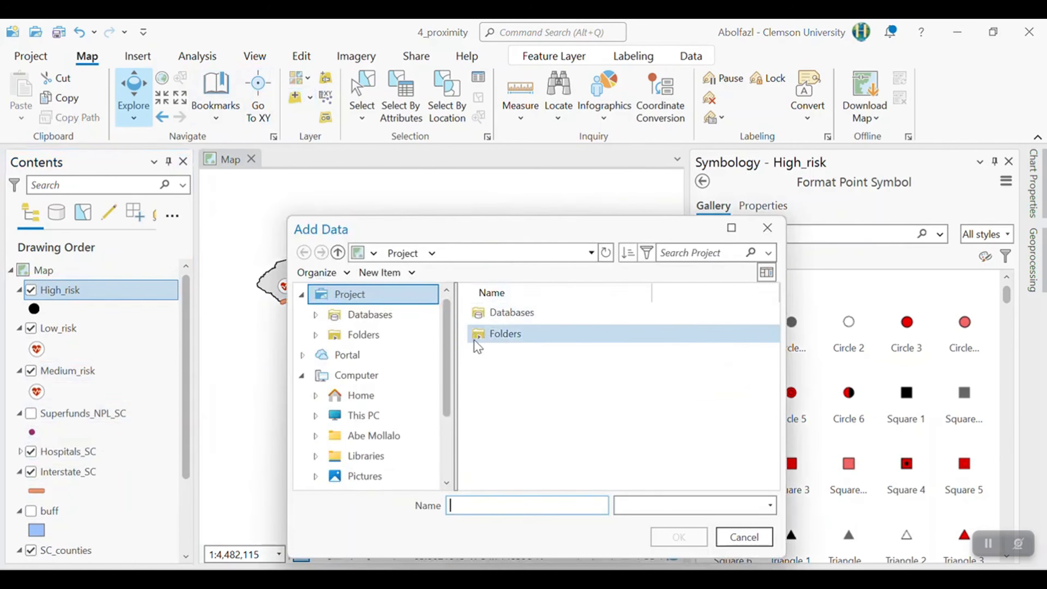
scroll(396, 431, "down", 1)
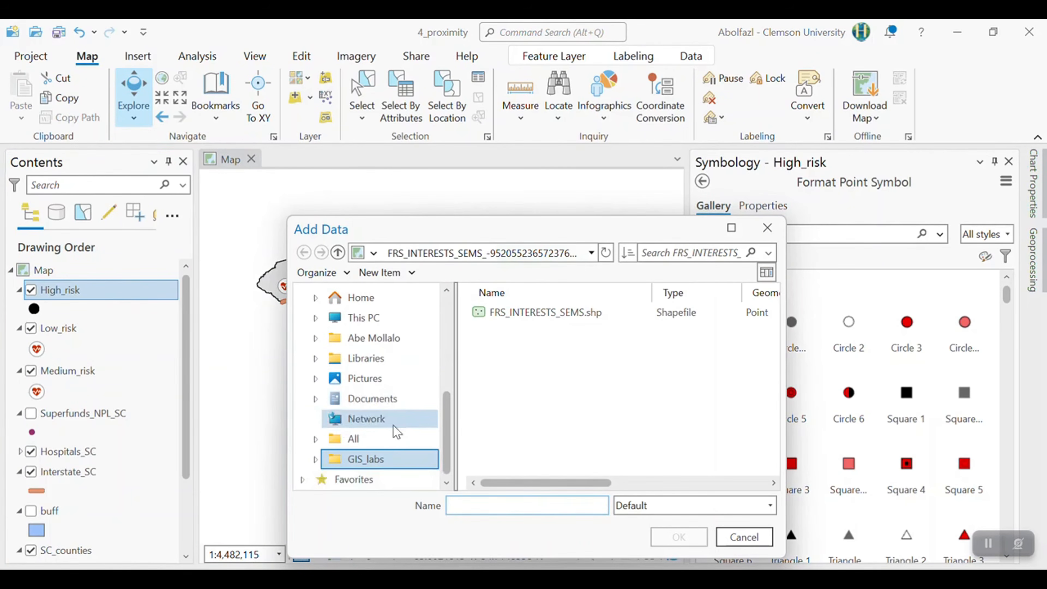
left_click(374, 454)
left_click(519, 379)
double_click(519, 379)
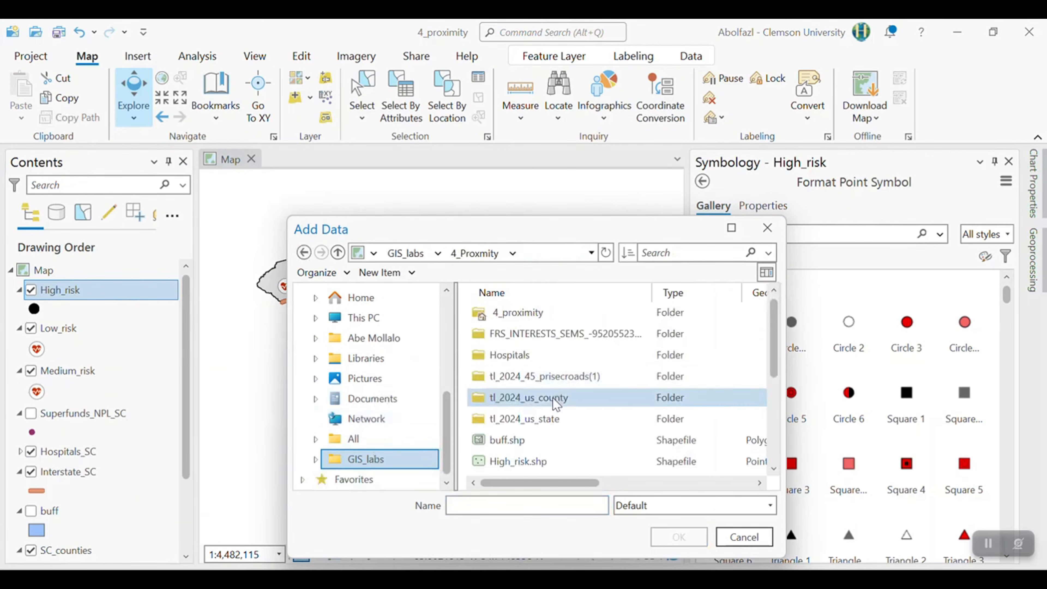
scroll(552, 393, "down", 3)
left_click(555, 464)
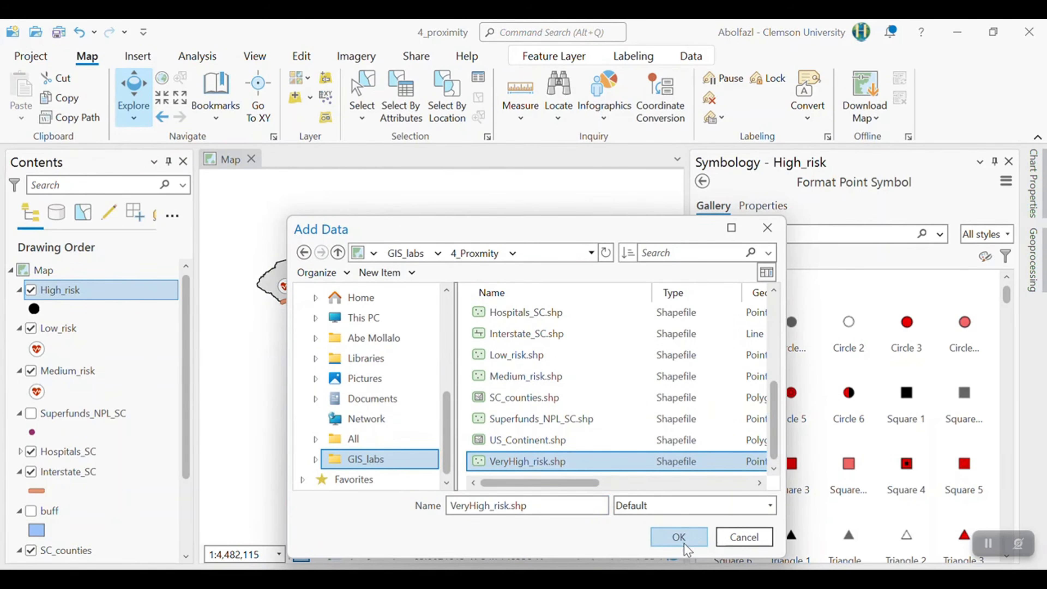
left_click(679, 537)
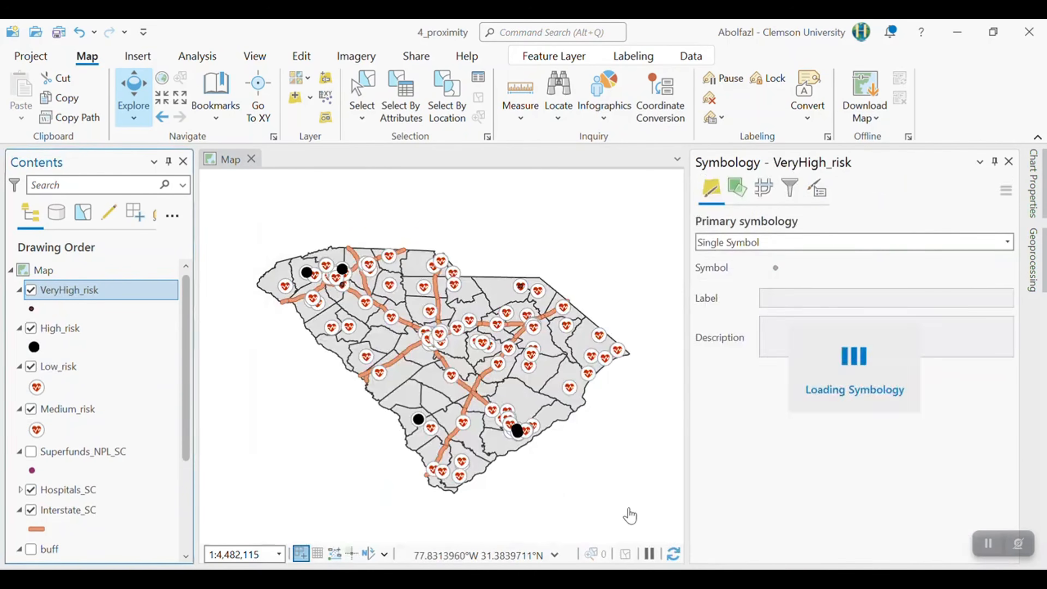
- Symbolize the VeryHigh_risk layer with Circle 1 and the High_risk layer with the red Circle 3
left_click(32, 308)
left_click(733, 326)
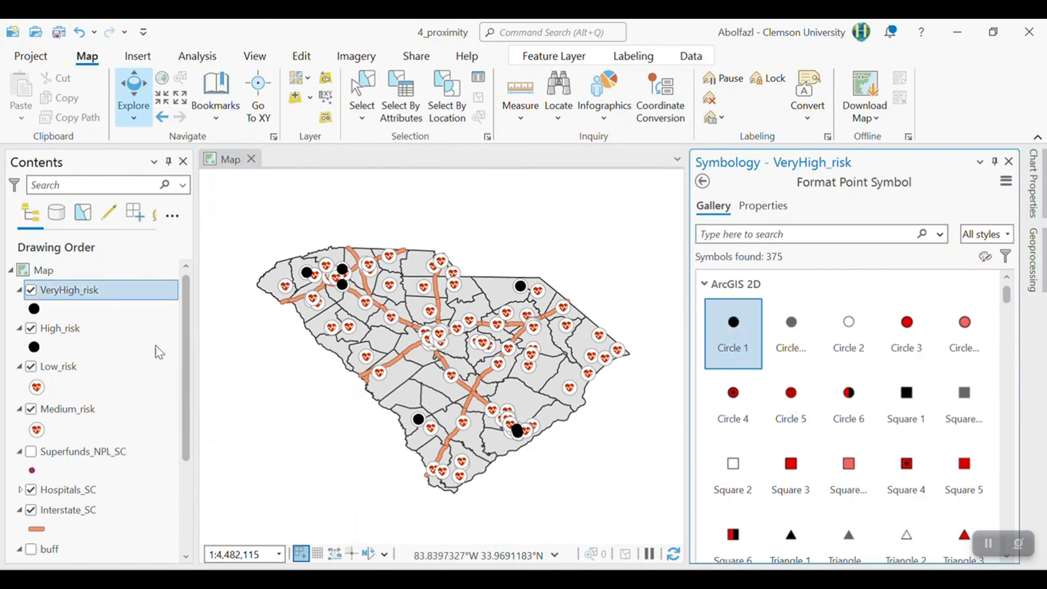
left_click(35, 348)
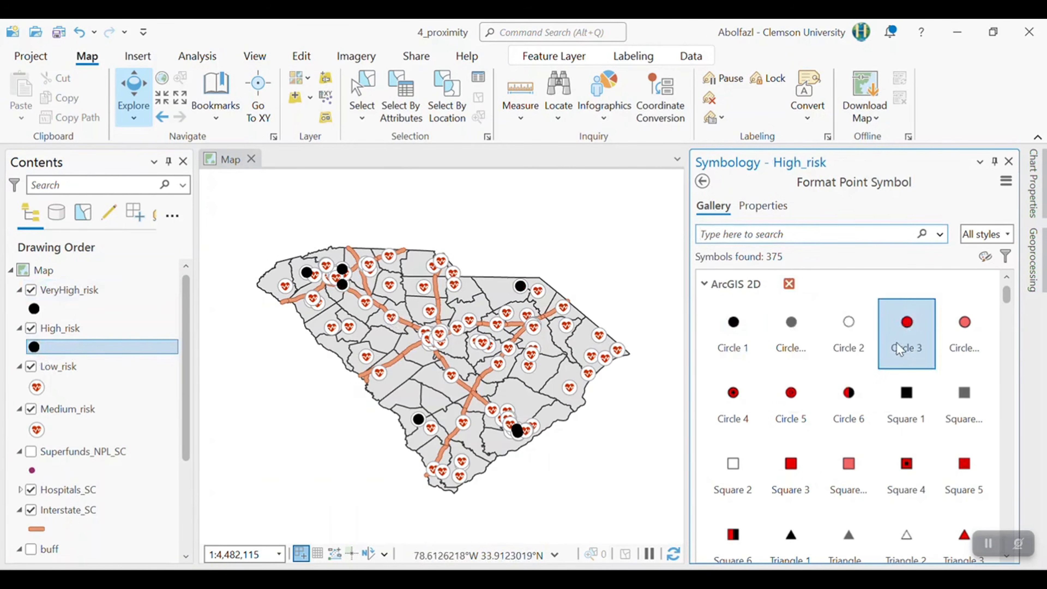
left_click(905, 345)
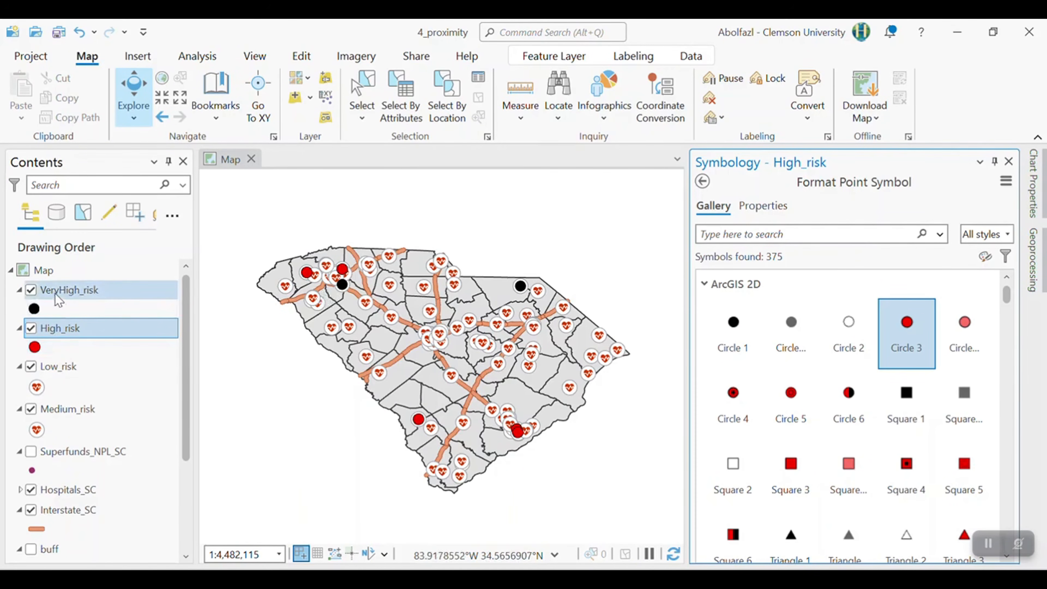
- Check the records in the VeryHigh_risk attribute table and close it
left_click(100, 289)
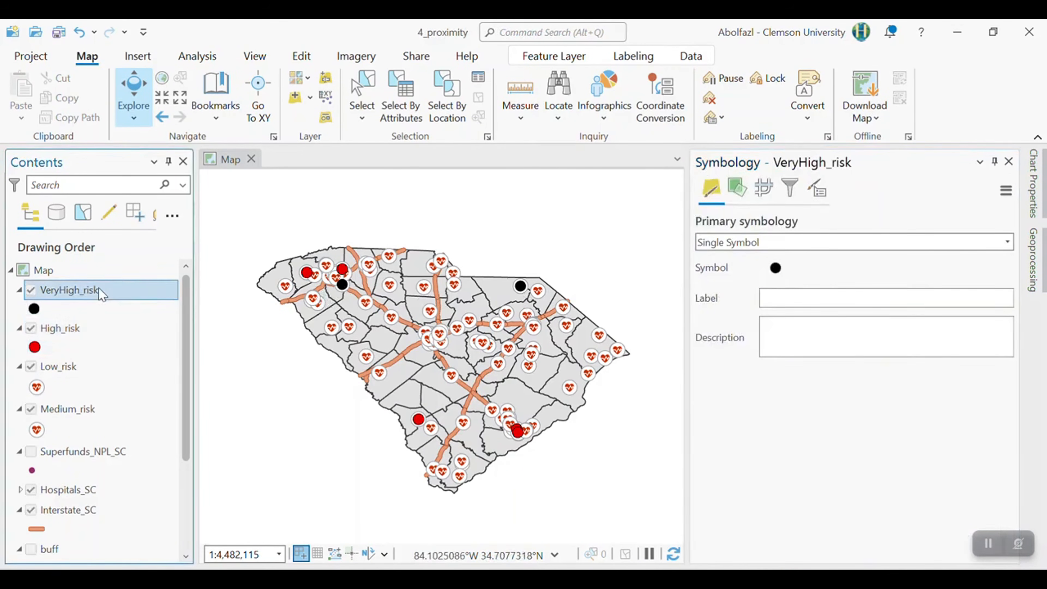
right_click(100, 289)
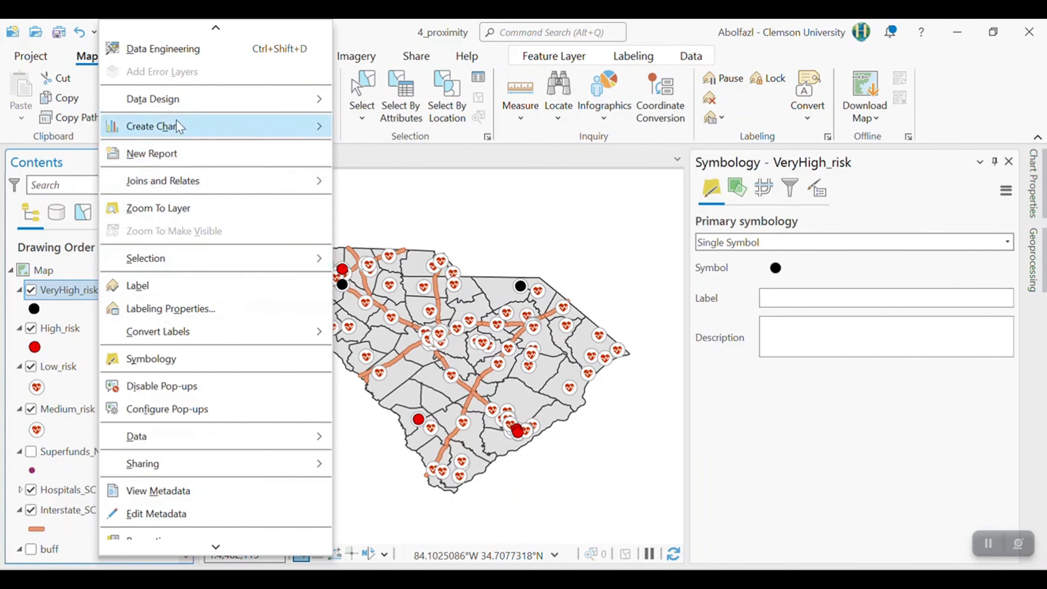
scroll(177, 126, "up", 3)
left_click(178, 128)
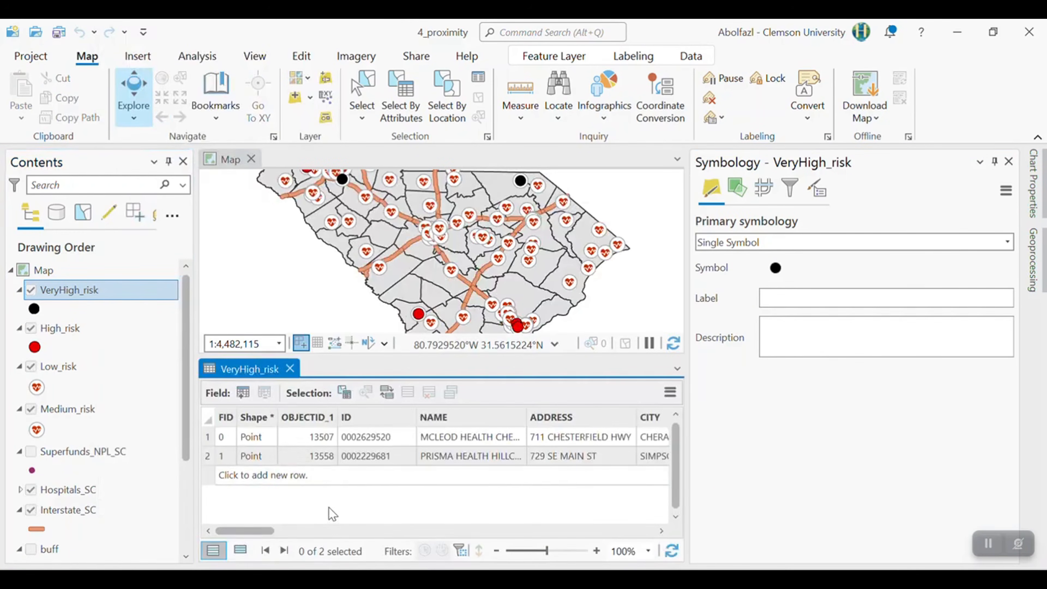
left_click(289, 368)
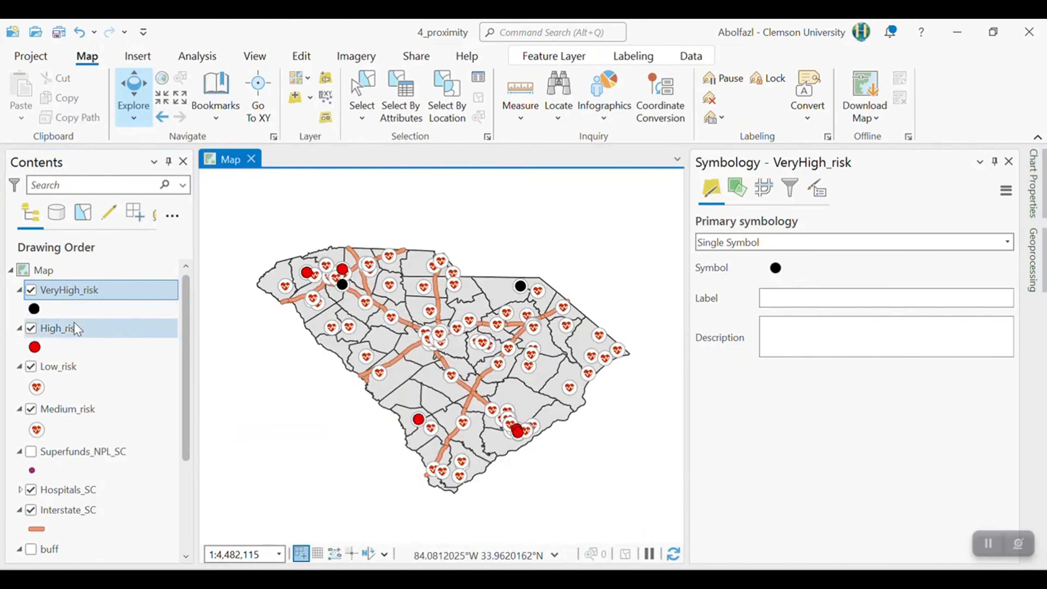
- Move the Medium_risk layer directly below High_risk and symbolize it with Circle 3 in yellow
mouse_move(70, 408)
left_mouse_down()
mouse_move(66, 363)
mouse_move(72, 371)
left_mouse_up()
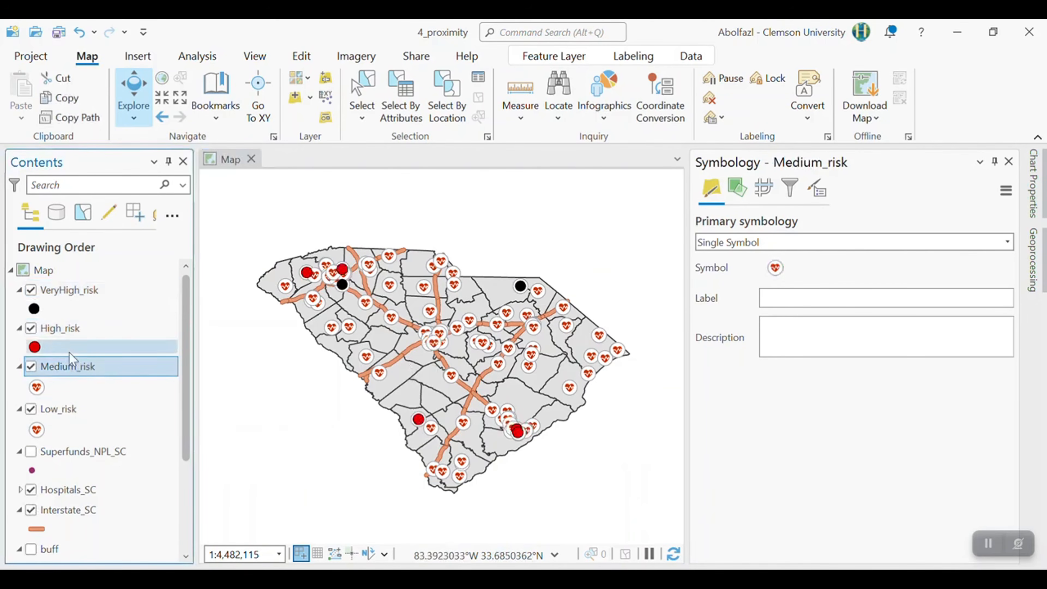
left_click(36, 387)
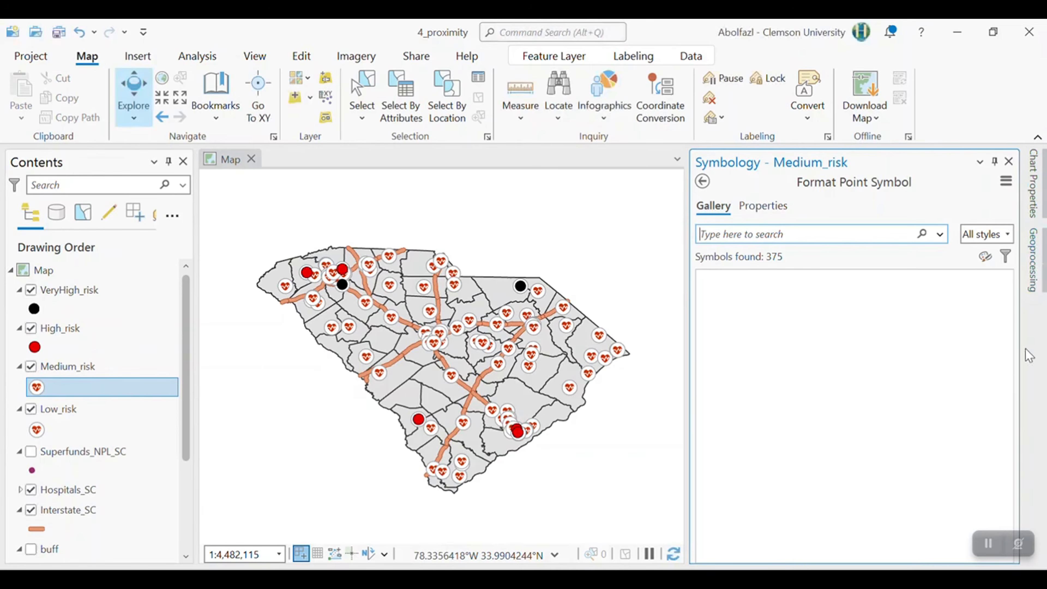
left_click(907, 334)
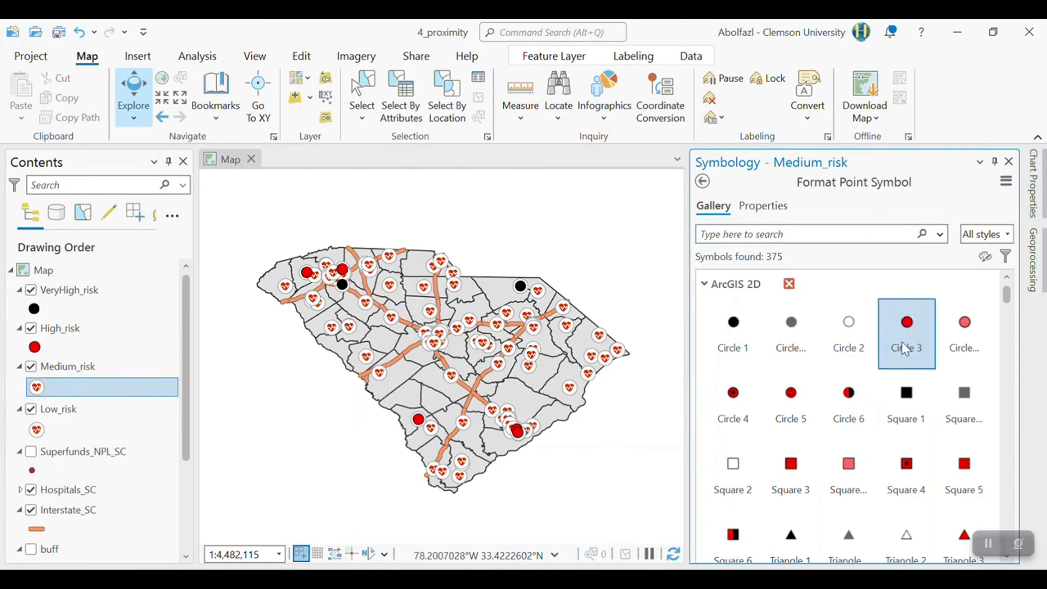
right_click(37, 388)
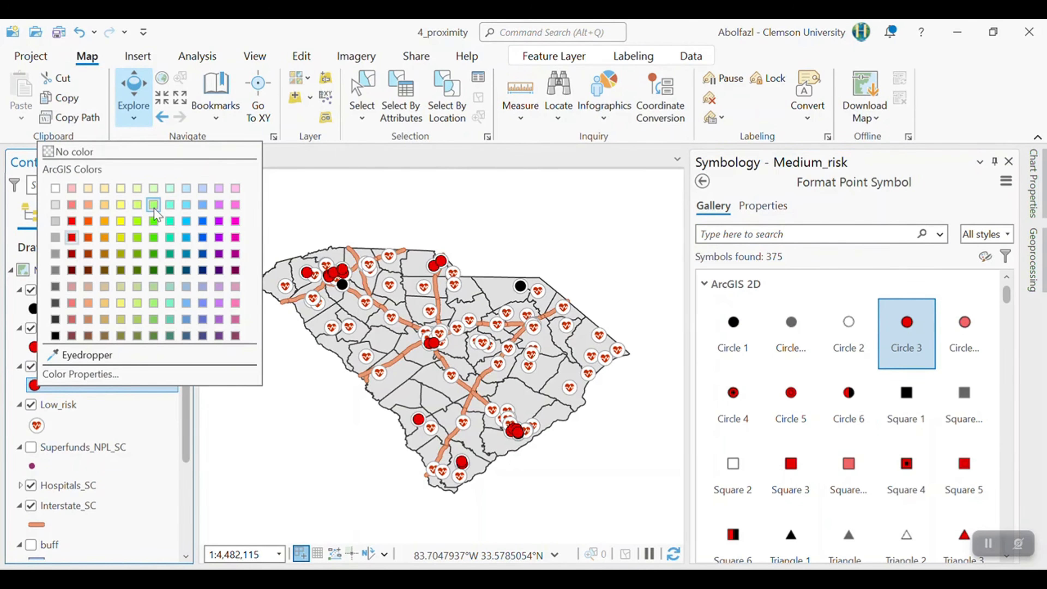
left_click(118, 223)
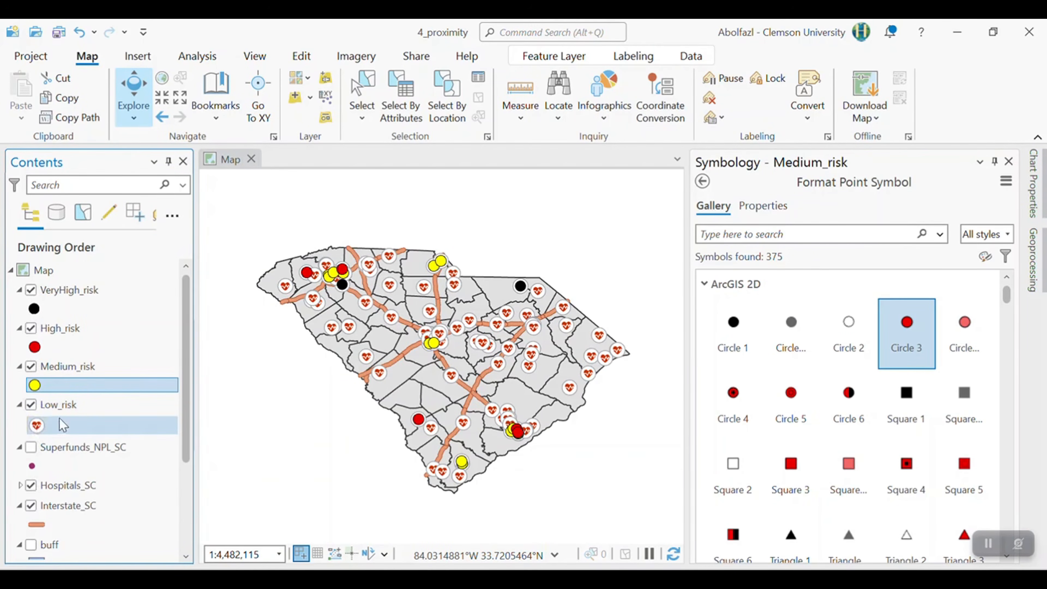
- Symbolize the Low_risk layer with Circle 1 and color it bright green
left_click(39, 429)
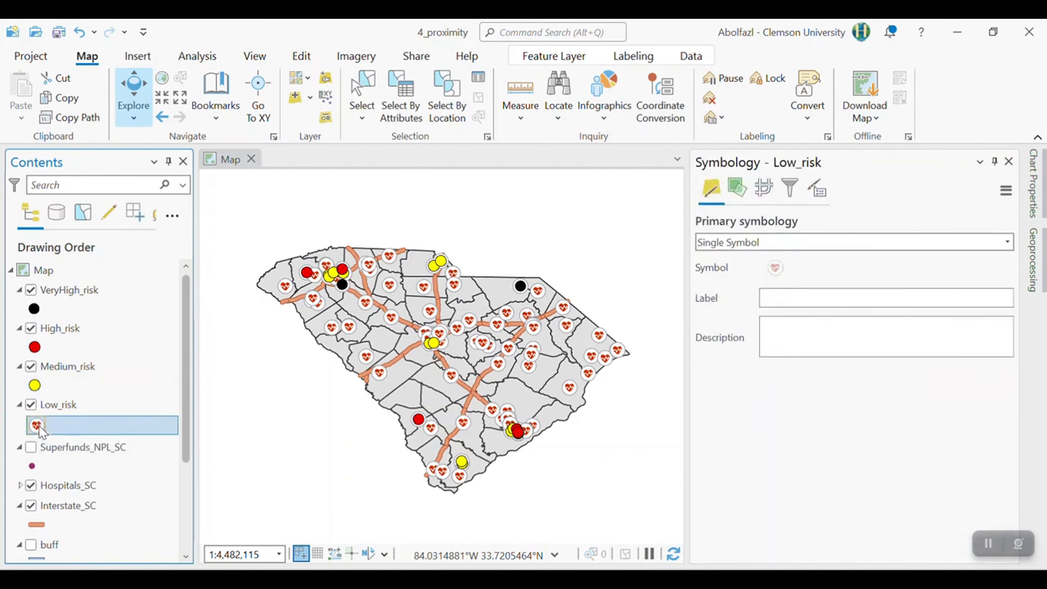
left_click(791, 326)
left_click(732, 329)
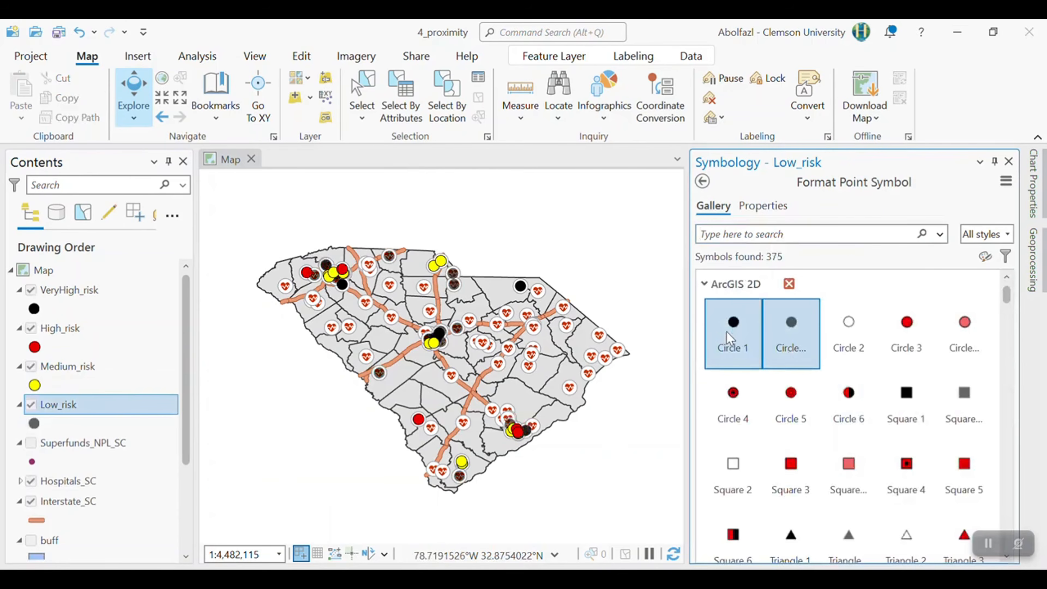
right_click(41, 426)
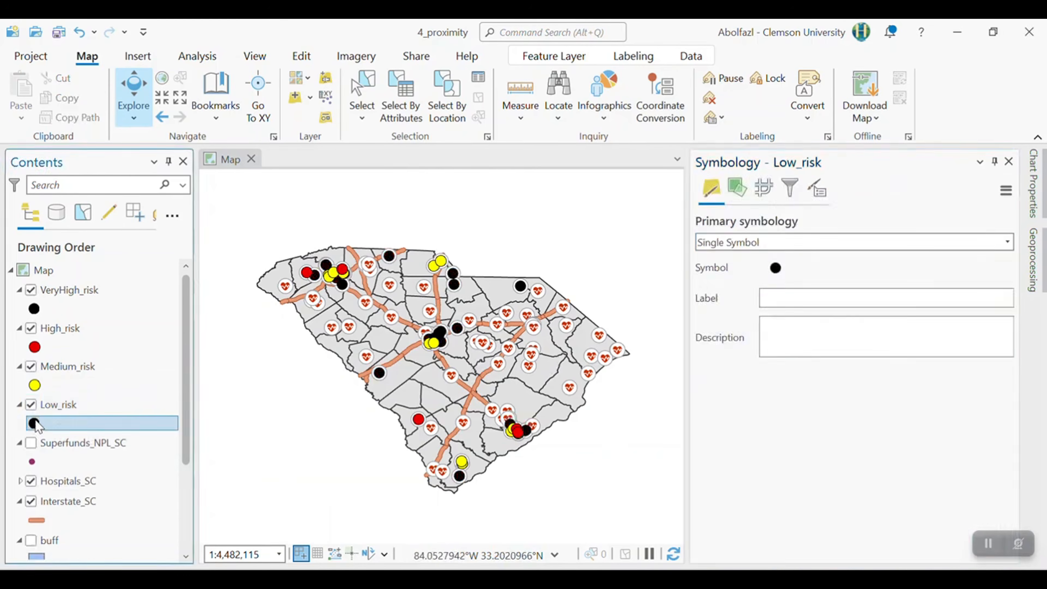
left_click(153, 258)
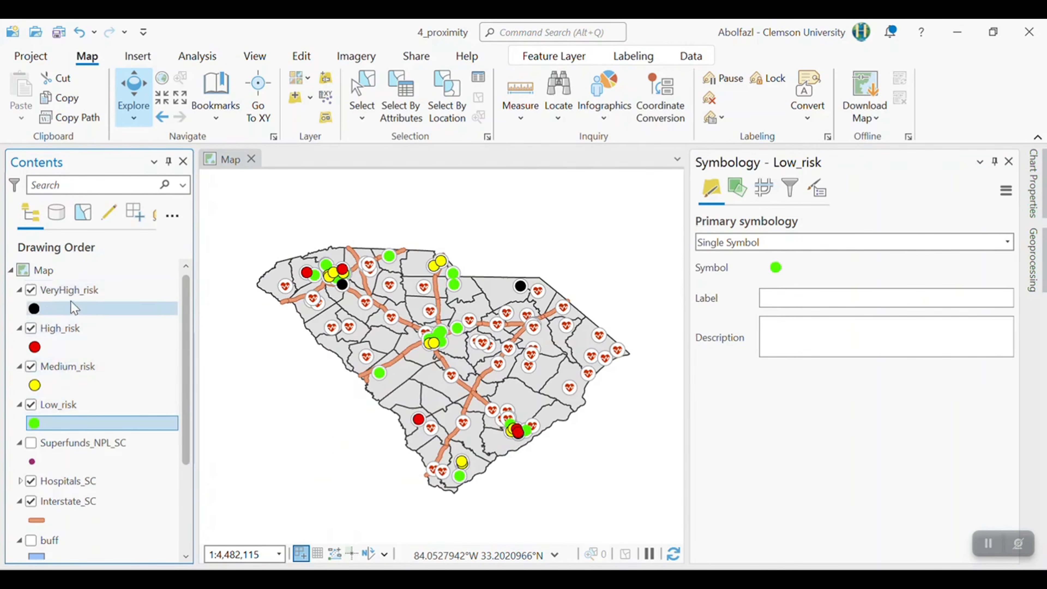
- Rename the VeryHigh_risk layer as Very High
left_click(81, 295)
left_click(82, 295)
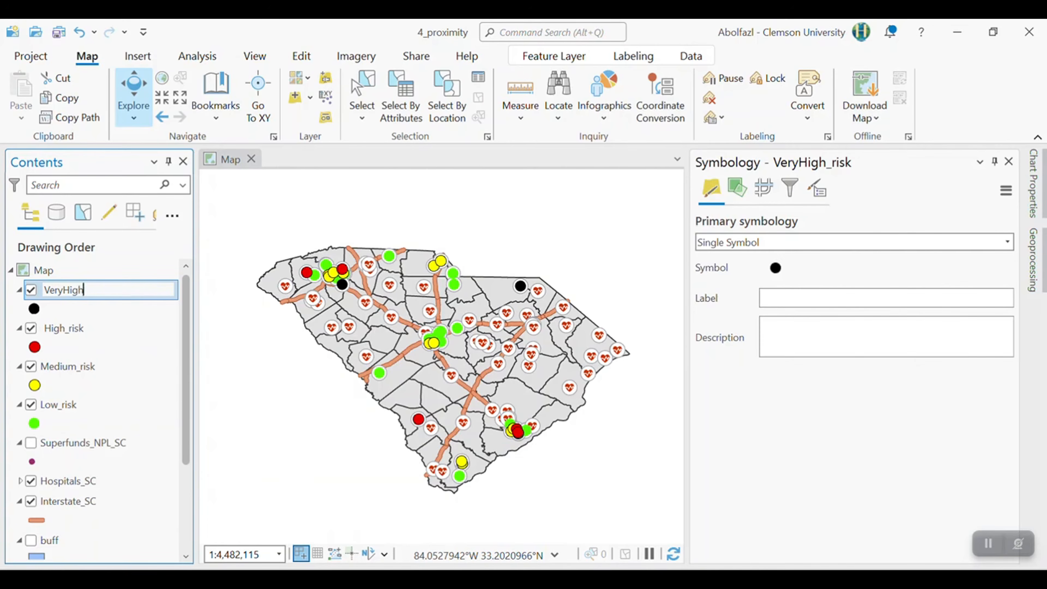
key("Return")
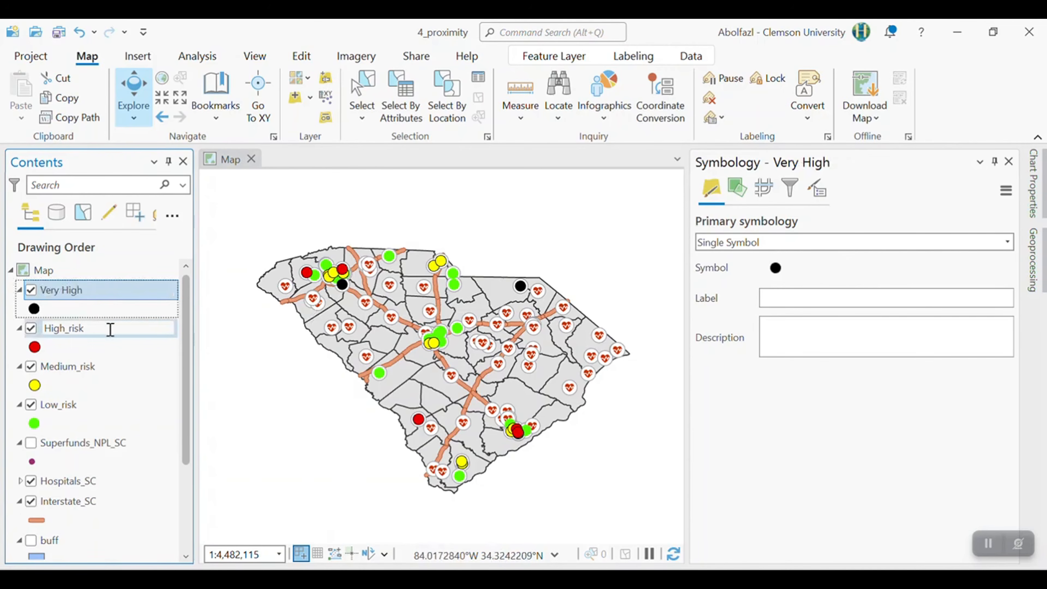
- Rename the High_risk layer as High
left_click(86, 329)
double_click(80, 329)
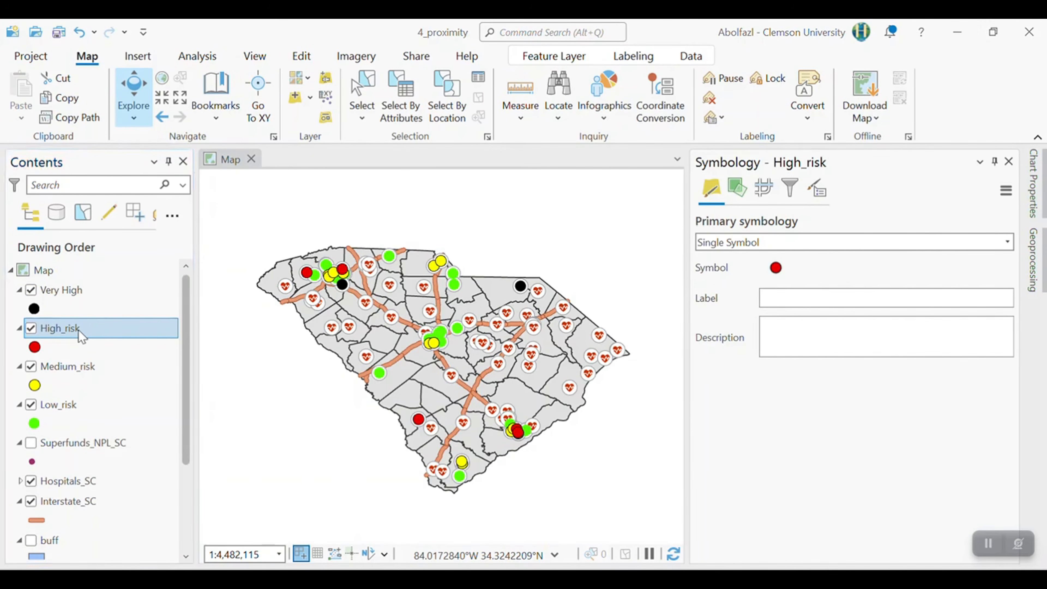
left_click(481, 211)
key("BackSpace")
key("BackSpace")
key("BackSpace")
key("BackSpace")
key("BackSpace")
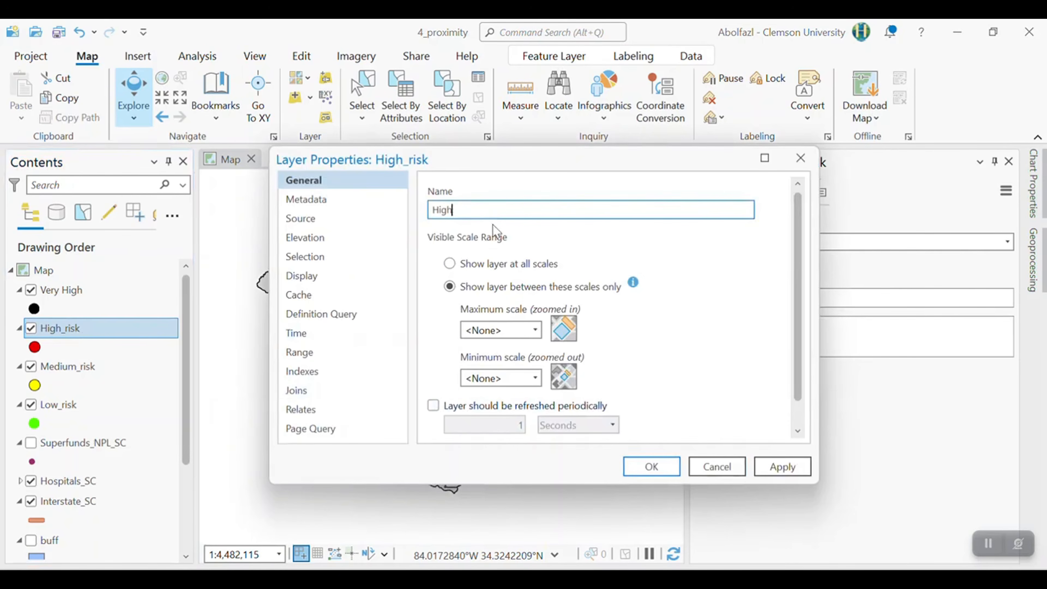
key("Return")
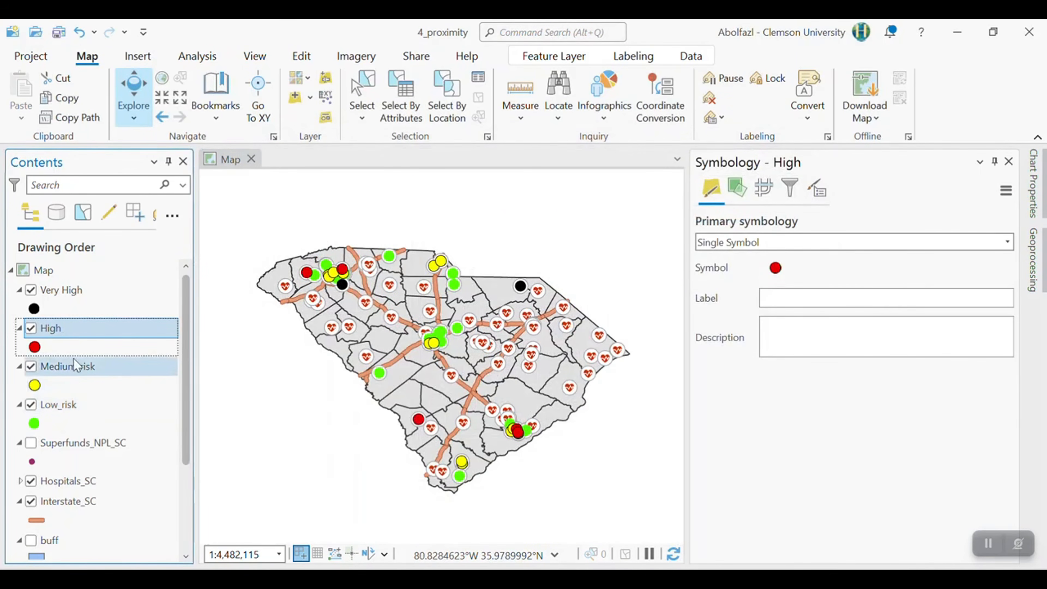
- Rename the Medium_risk layer as Medium
left_click(90, 369)
left_click(105, 373)
left_click(103, 369)
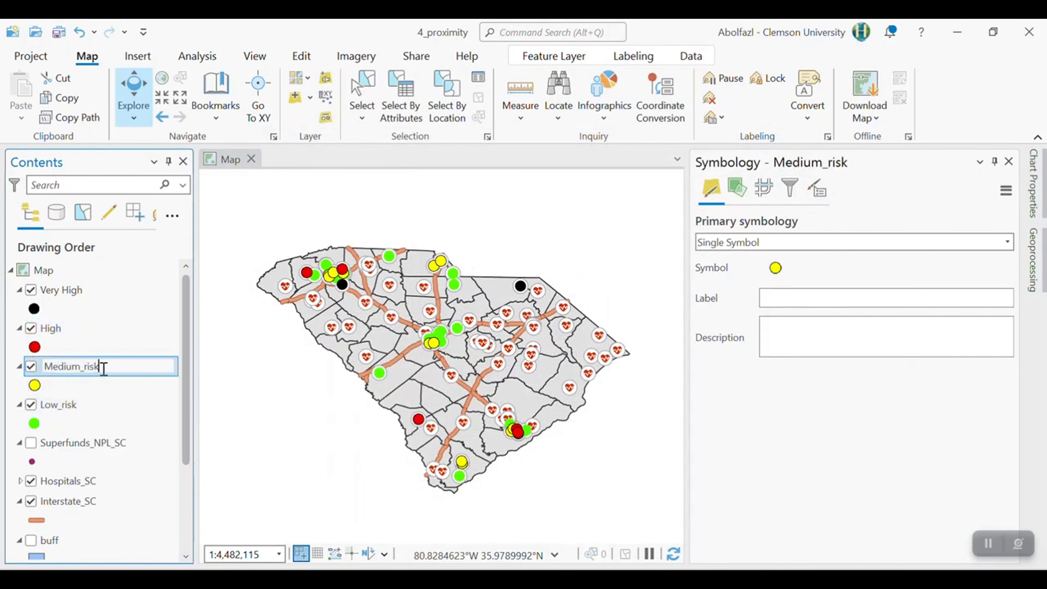
key("Return")
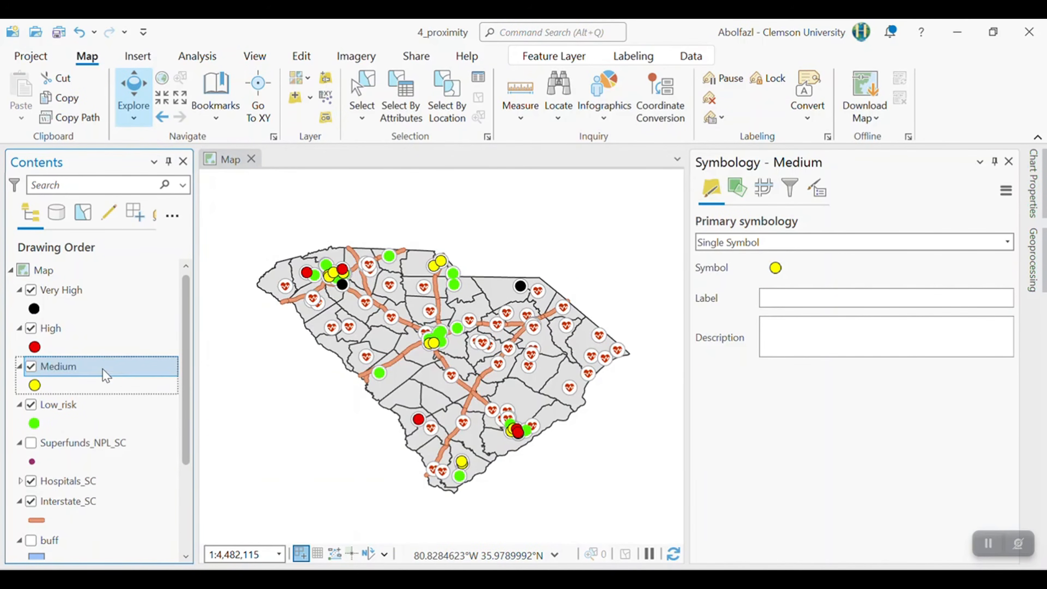
- Rename the Low_risk layer as Low
left_click(88, 408)
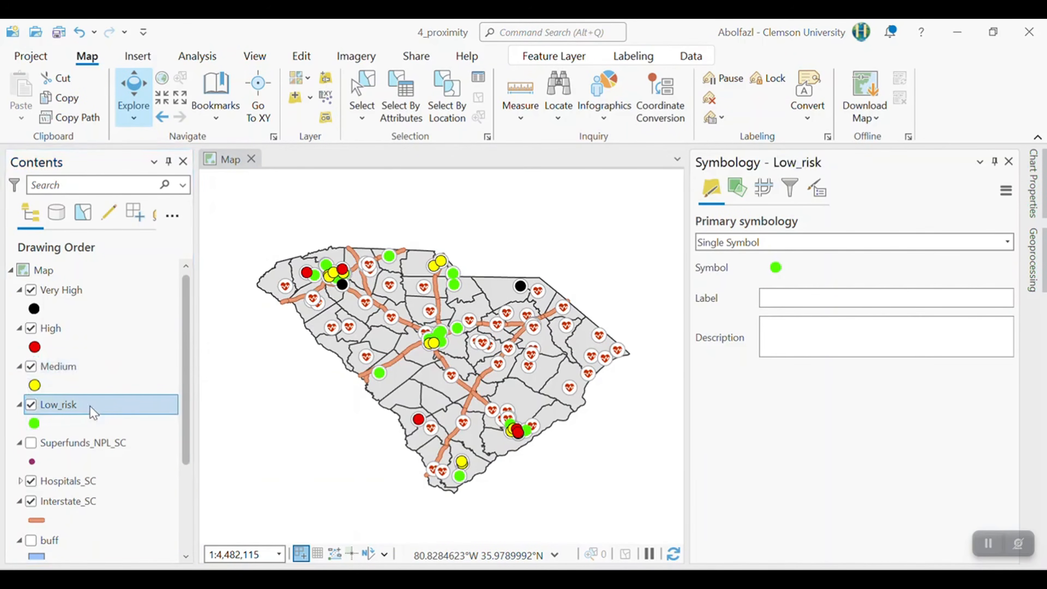
double_click(90, 411)
left_click(483, 208)
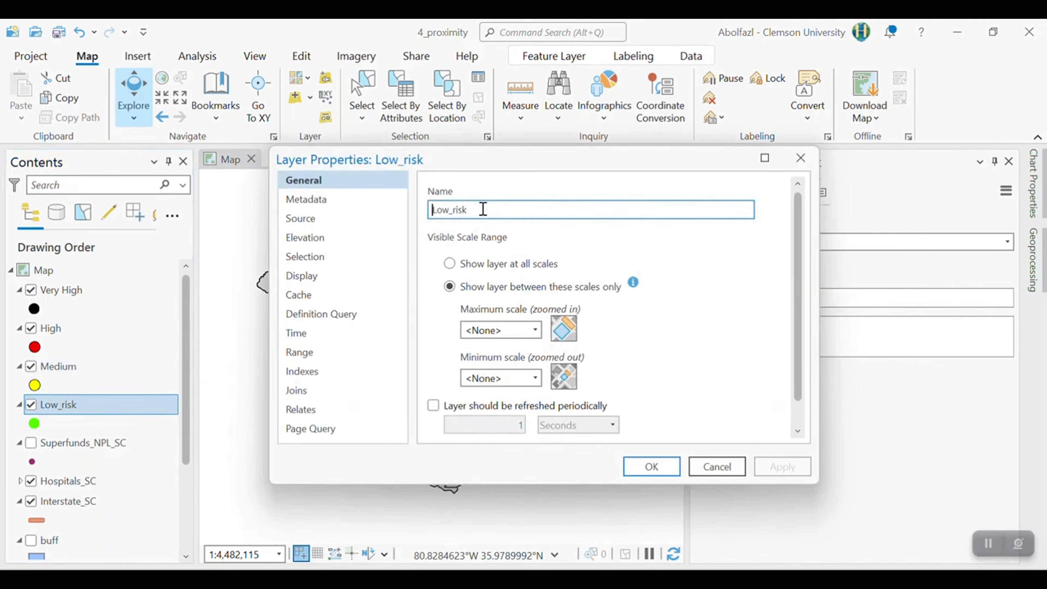
key("BackSpace")
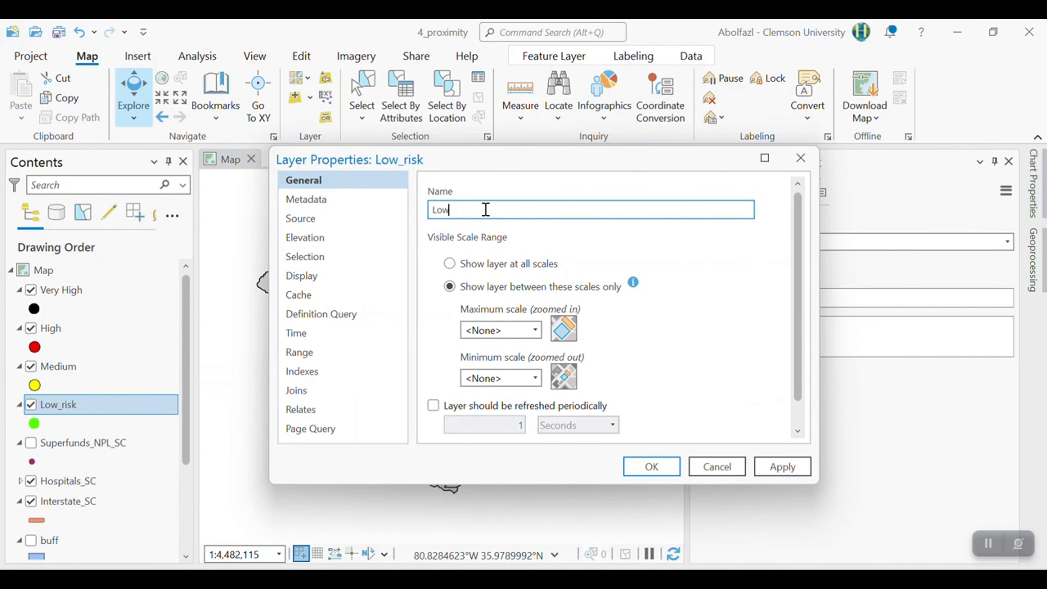
key("Return")
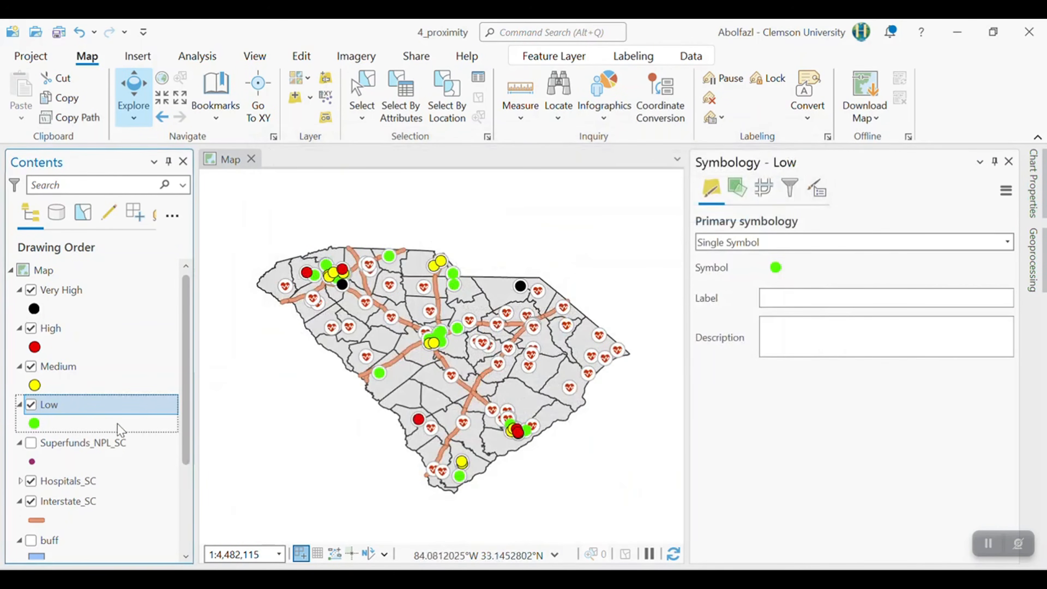
- Move the Hospitals_SC layer directly below Low, expand it to show its symbol, and rename it as No Risk
left_click_drag(95, 486, 78, 434)
left_click(21, 443)
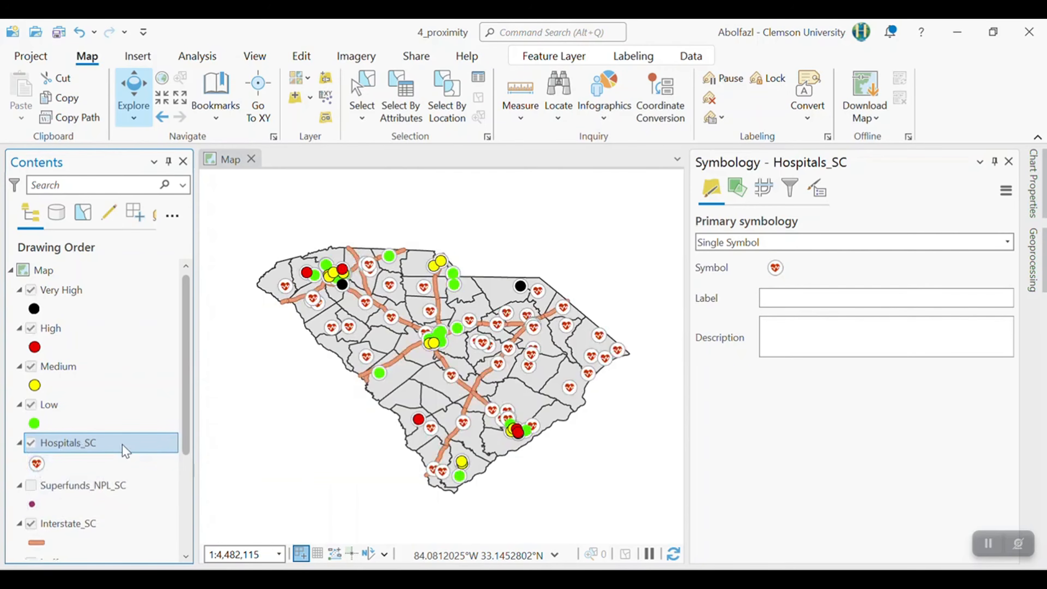
left_click(57, 453)
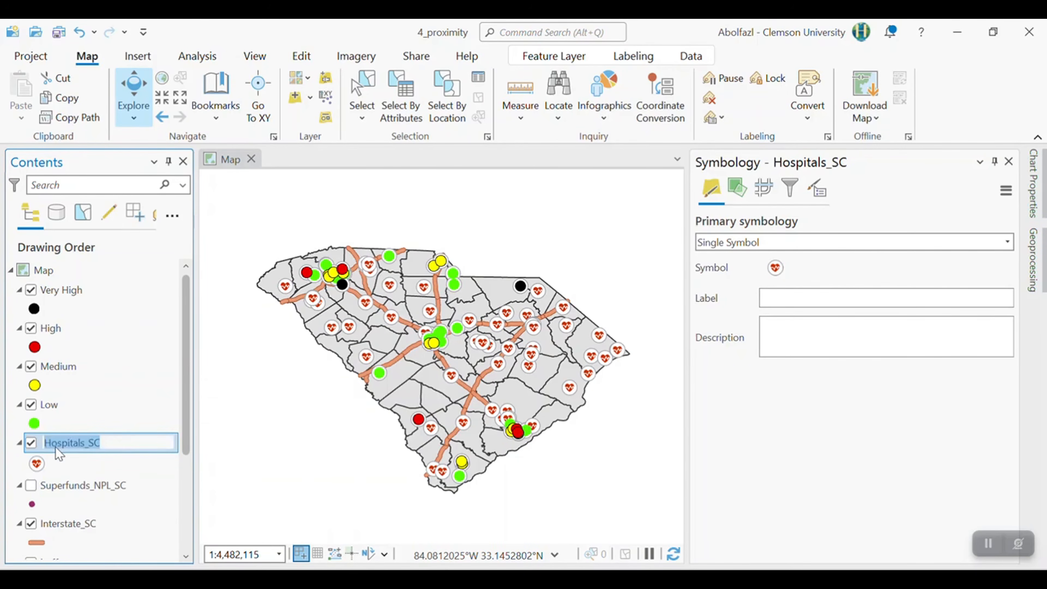
type("No")
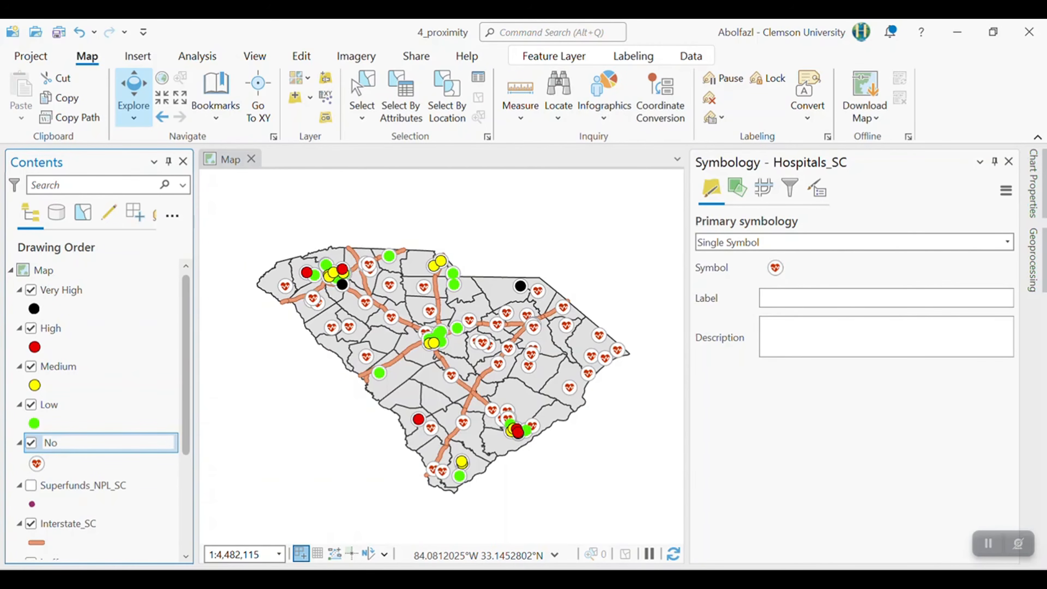
type(" Risk")
key("Return")
scroll(121, 498, "down", 1)
scroll(145, 449, "up", 1)
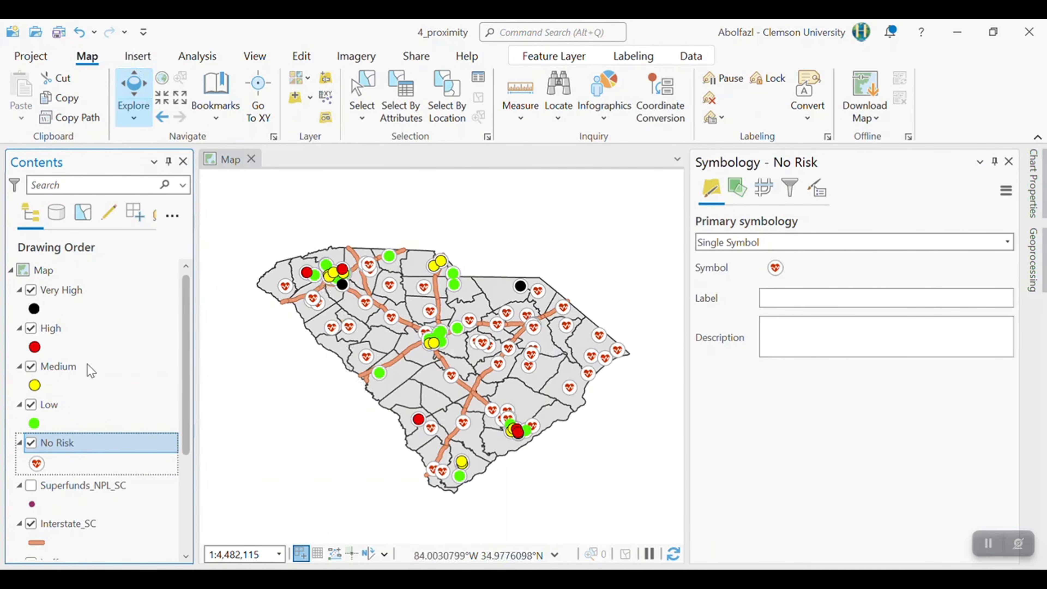
- Create a new ANSI portrait Letter layout (8.5" x 11") and add a map frame of the current map view covering most of the page
left_click(141, 58)
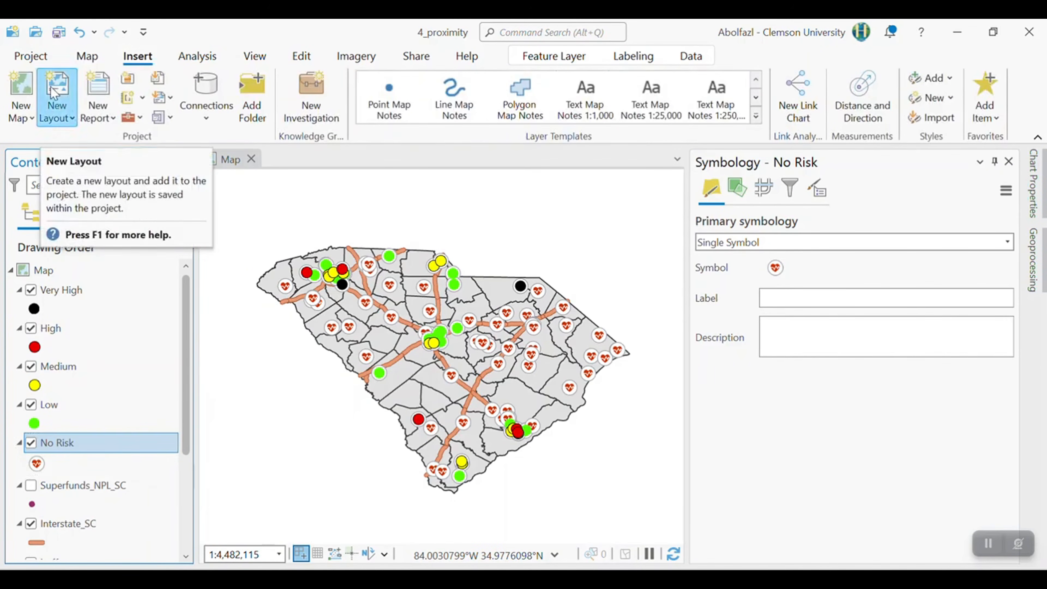
left_click(71, 97)
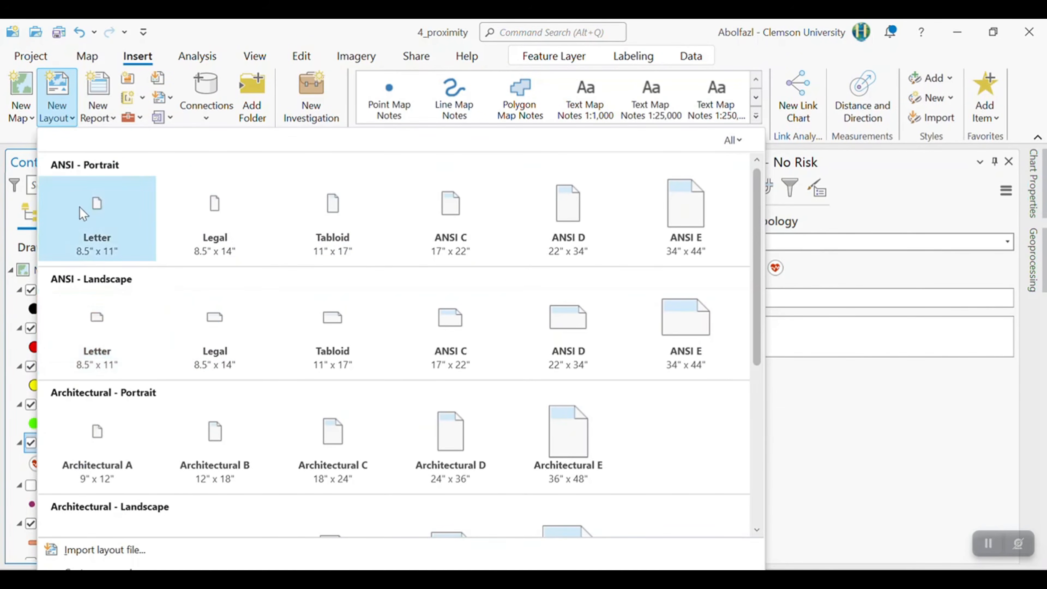
left_click(119, 211)
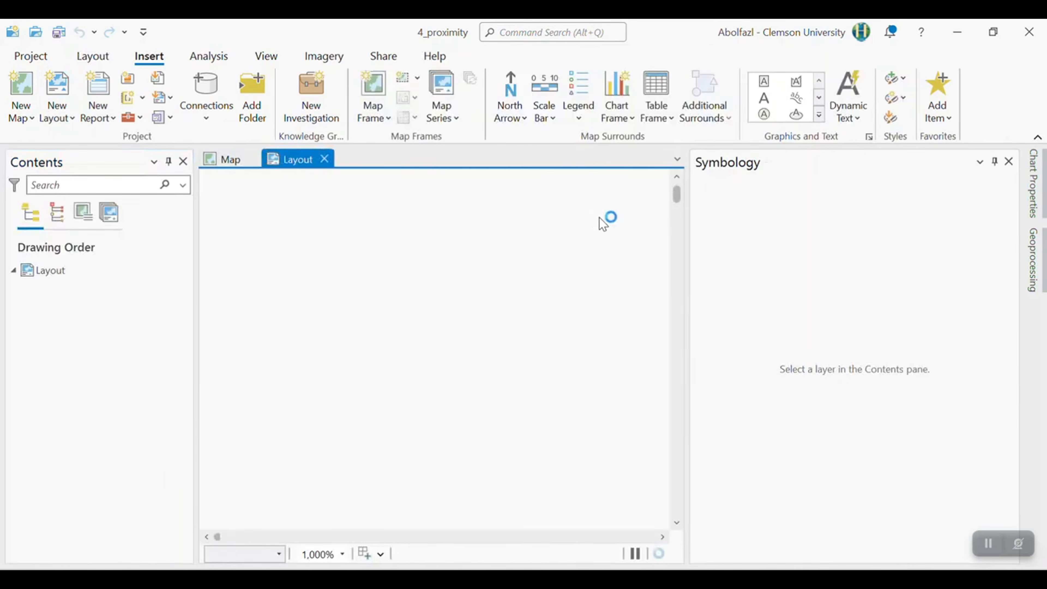
left_click(371, 105)
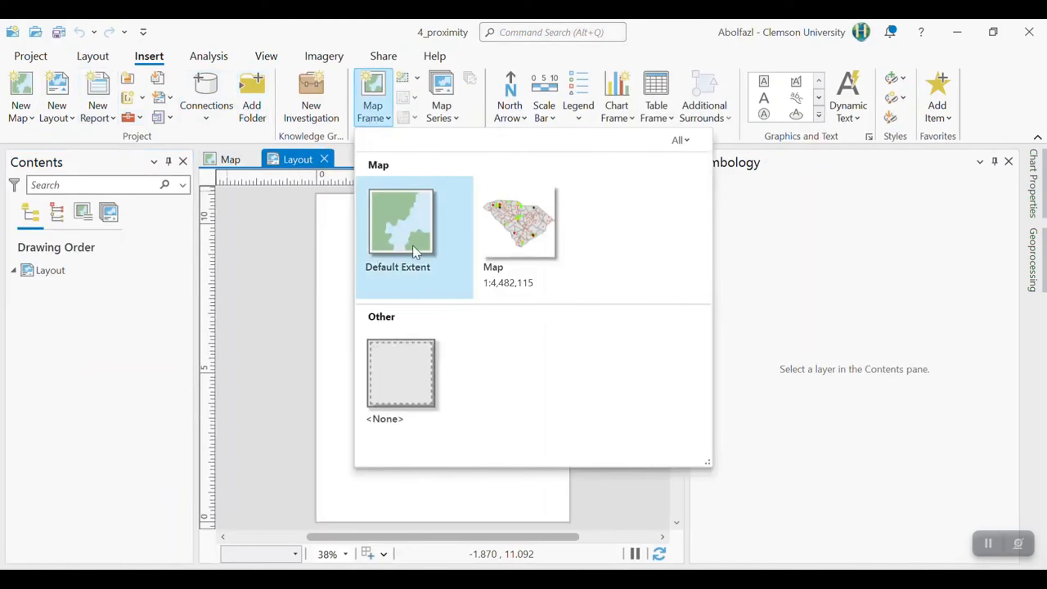
left_click(527, 230)
left_click_drag(560, 222, 330, 478)
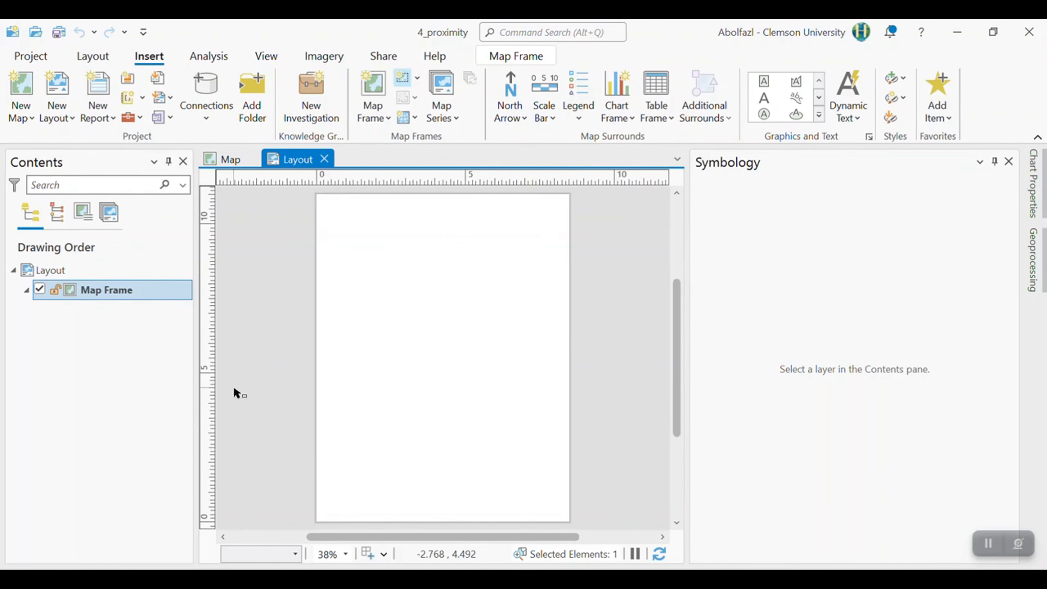
- Activate the map frame, enlarge South Carolina to fill its width at 1:2,868,554, and close the activation
right_click(479, 350)
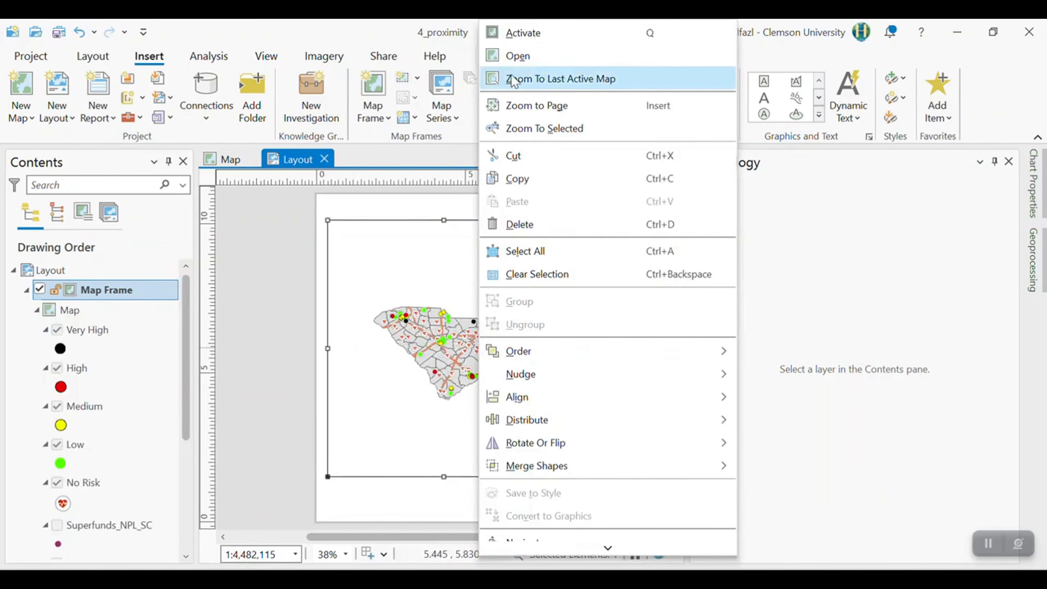
left_click(522, 33)
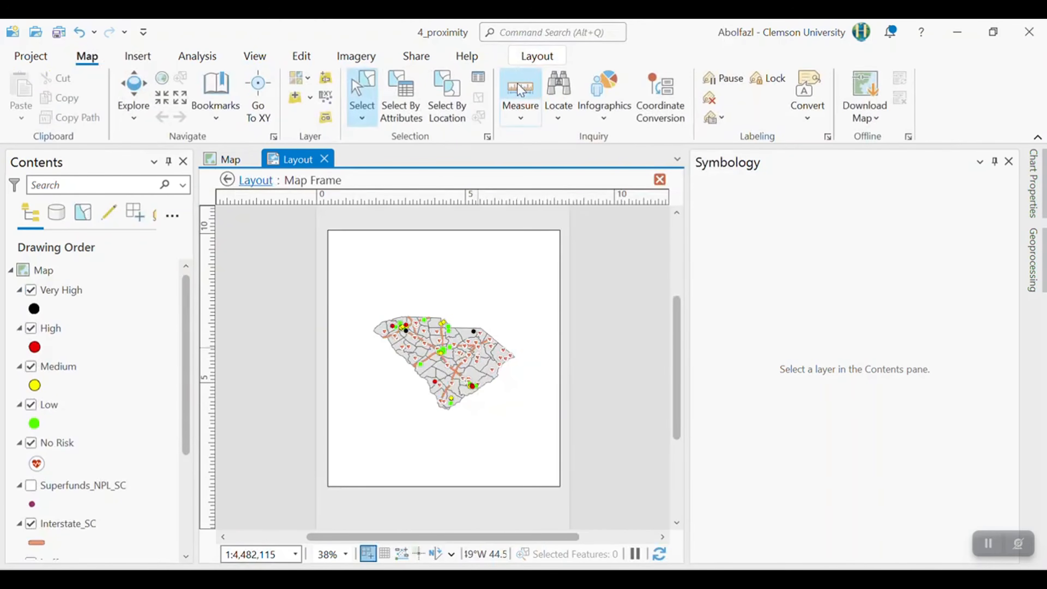
scroll(521, 89, "up", 2)
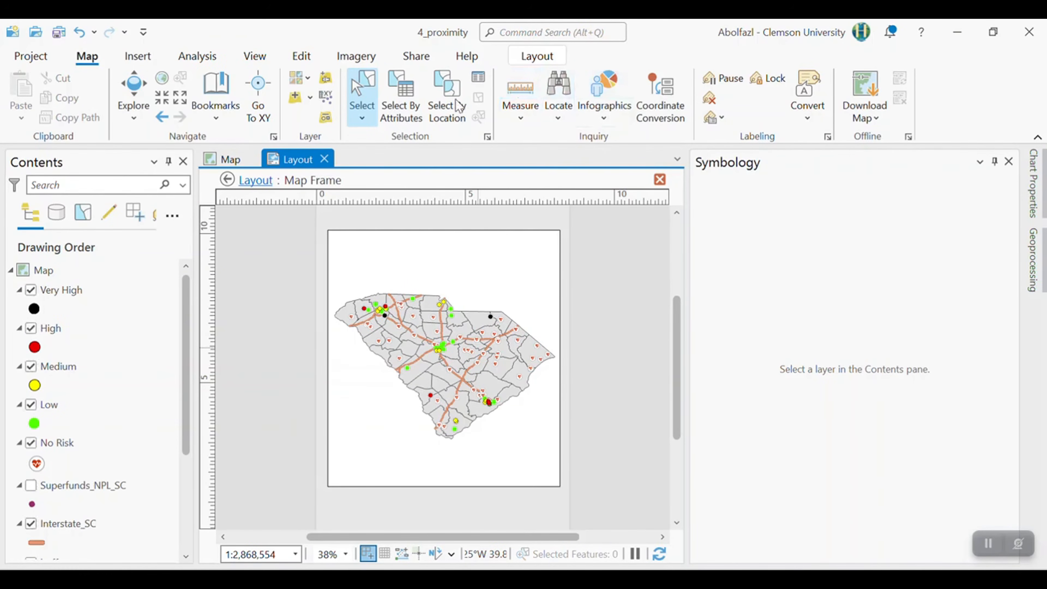
left_click(659, 180)
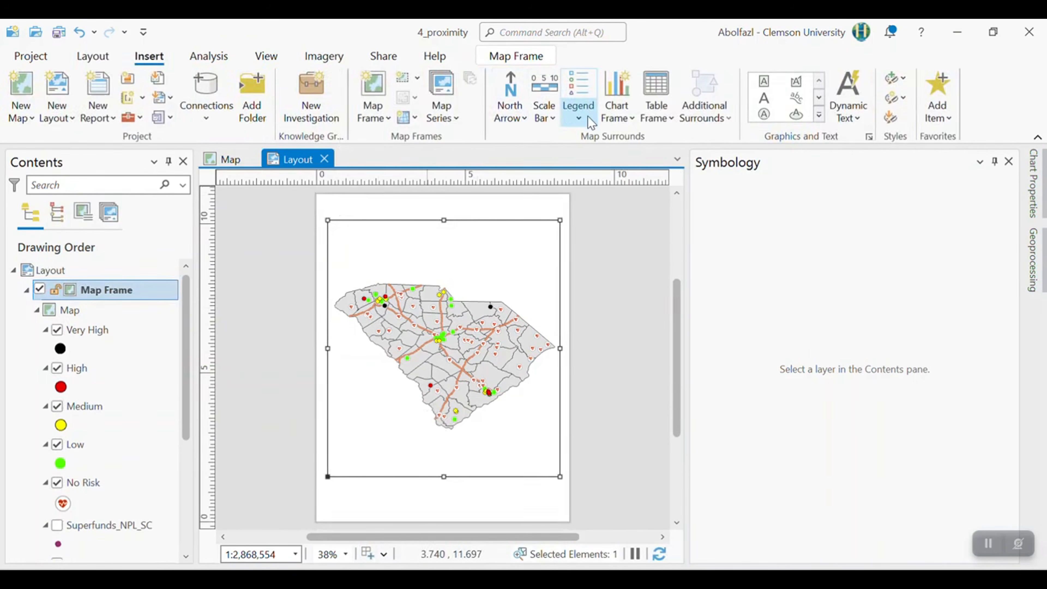
- Insert a Legend 1 style legend in the lower-left part of the map frame
left_click(579, 118)
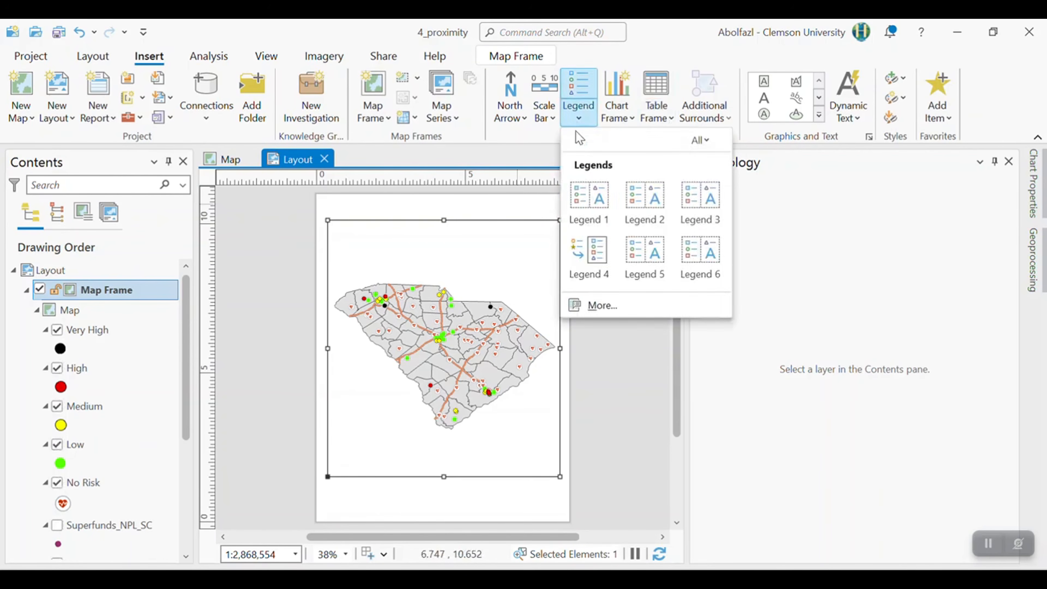
left_click(589, 199)
left_click_drag(336, 362, 404, 476)
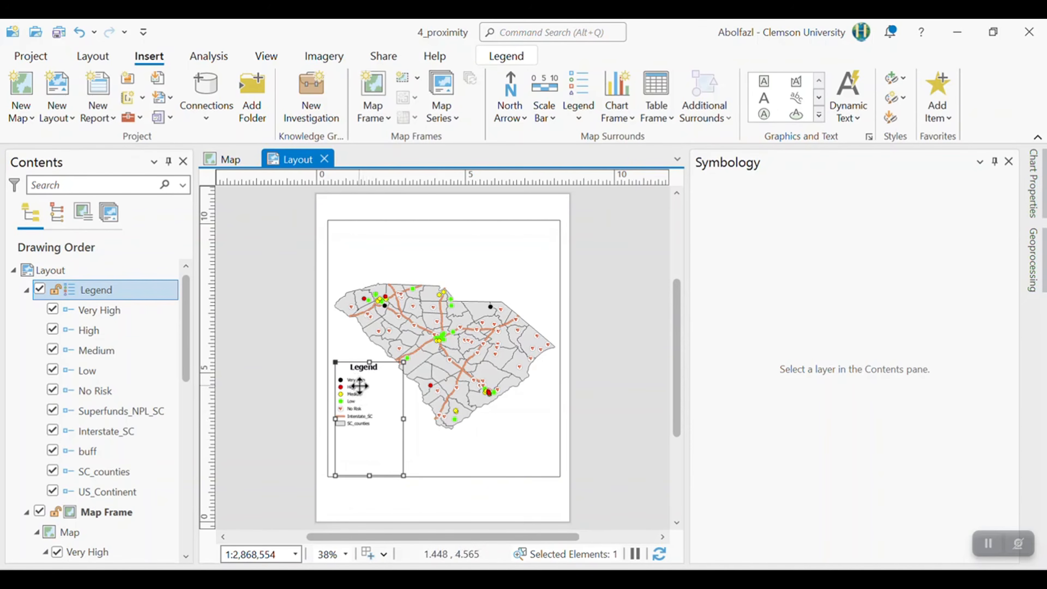
- Open the legend's element properties and set its name to Risk
double_click(359, 385)
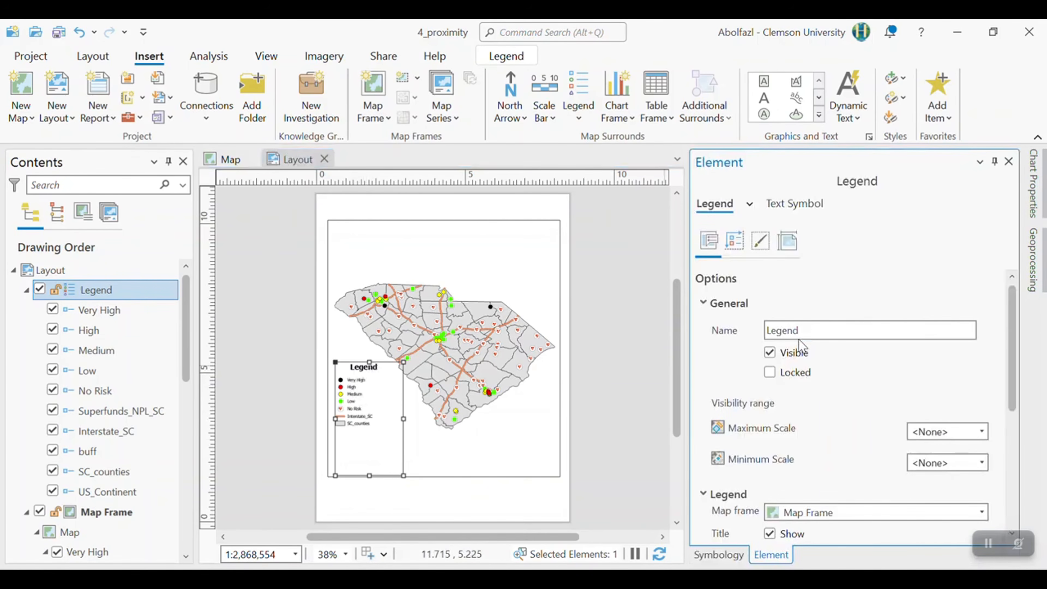
double_click(810, 329)
type("R")
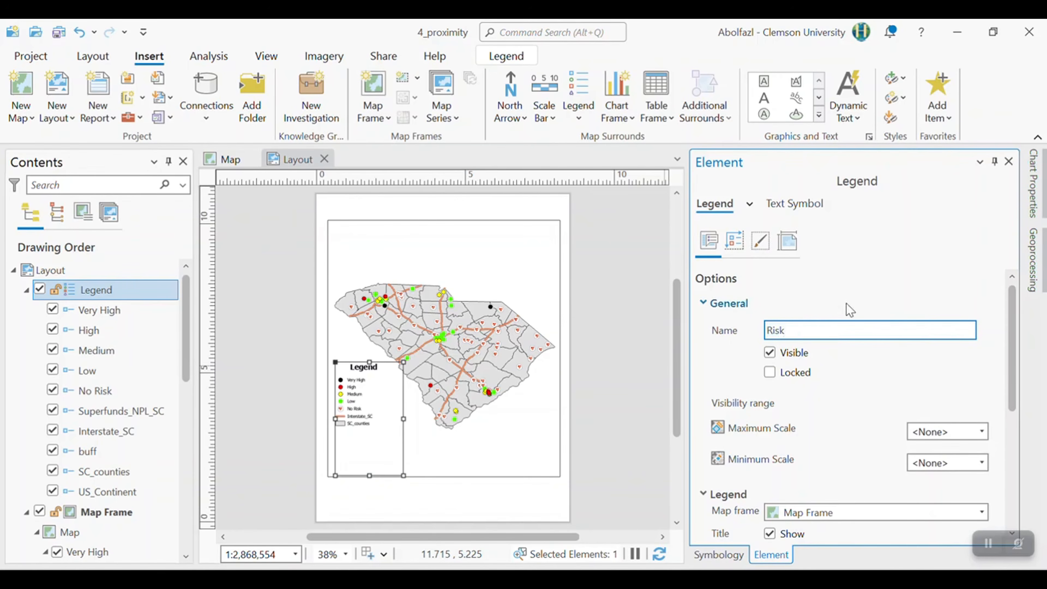
type("isk")
left_click(727, 369)
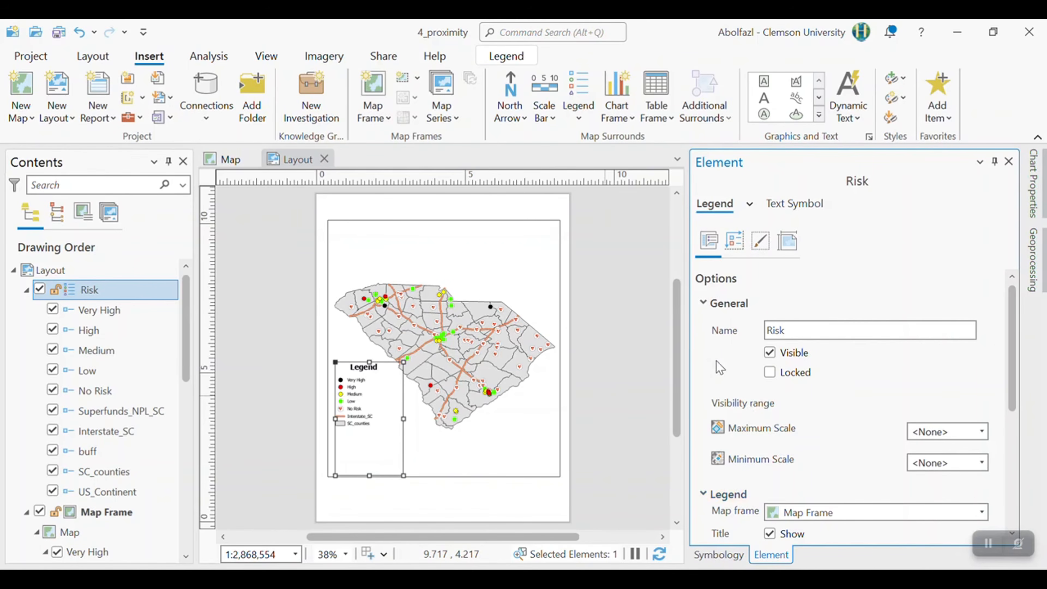
- Change the legend title text to Risk and turn off the title's display
scroll(745, 406, "down", 4)
double_click(795, 398)
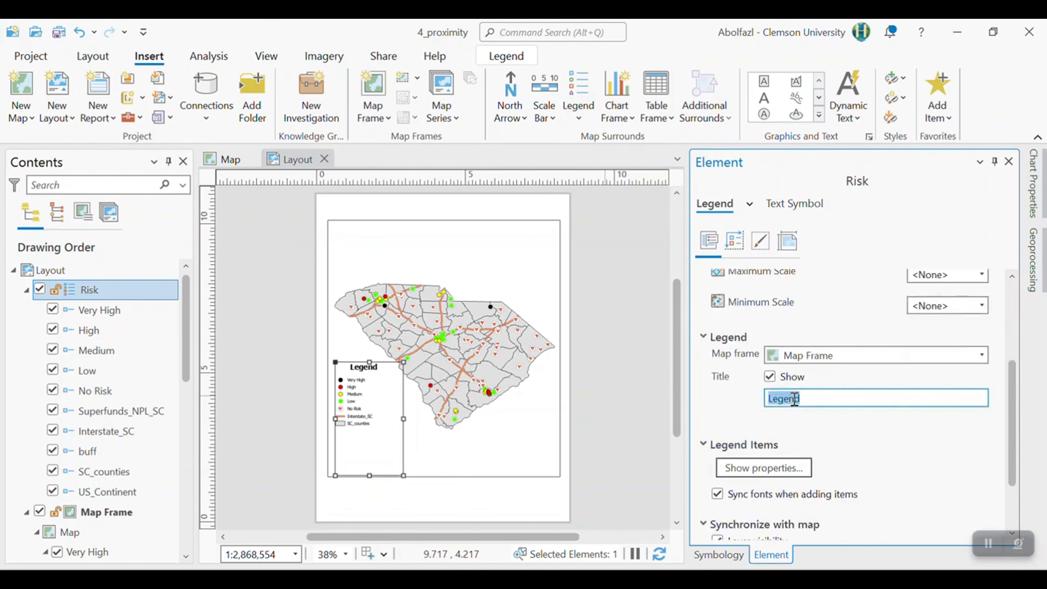
type("Risk")
left_click(720, 420)
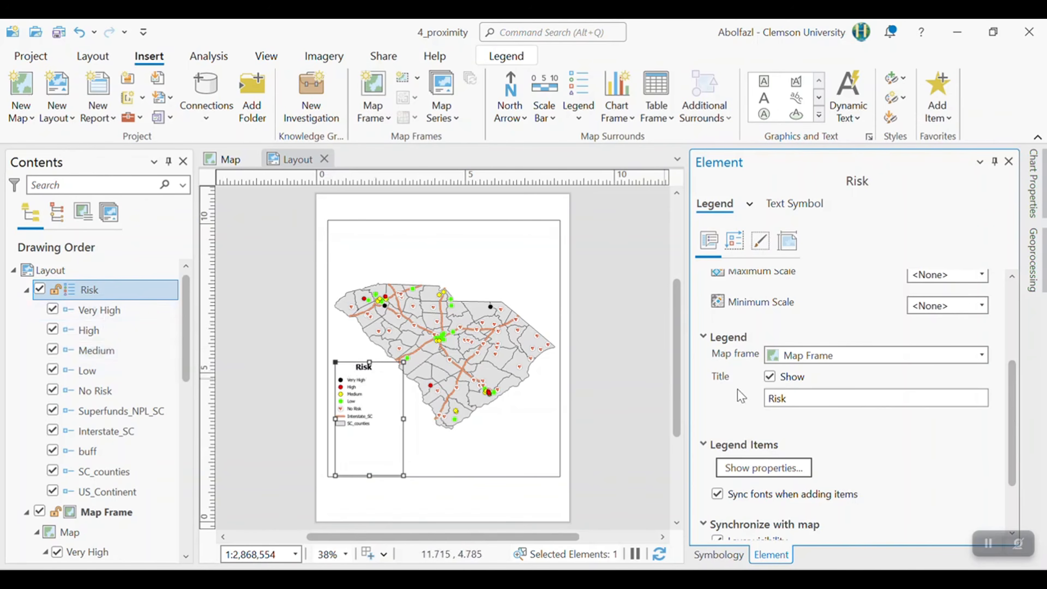
left_click(770, 376)
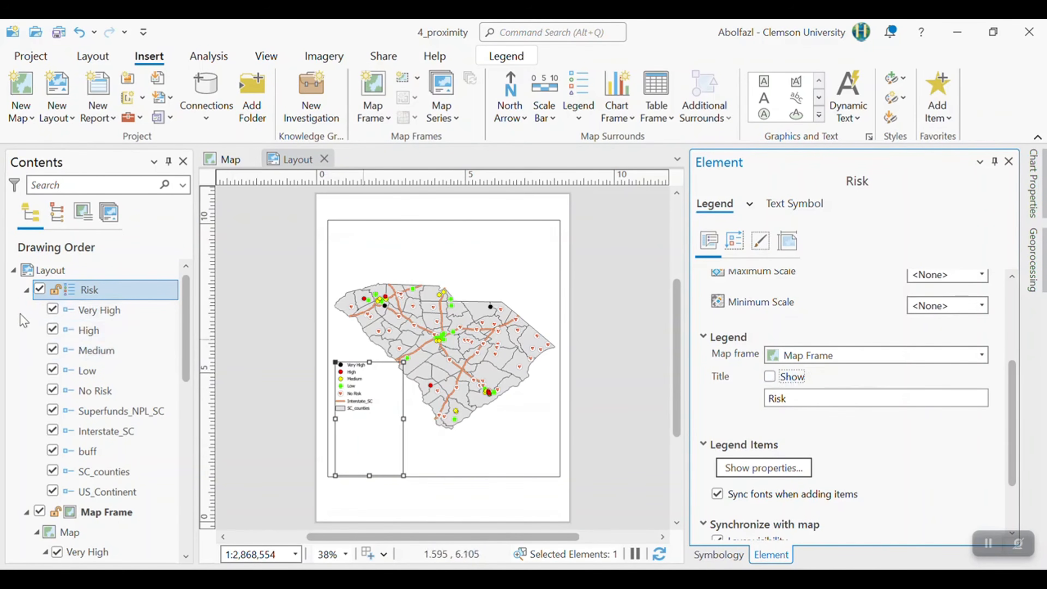
- Return to the map and rename the Very High and High layers as Very High Risk and High Risk
left_click(229, 159)
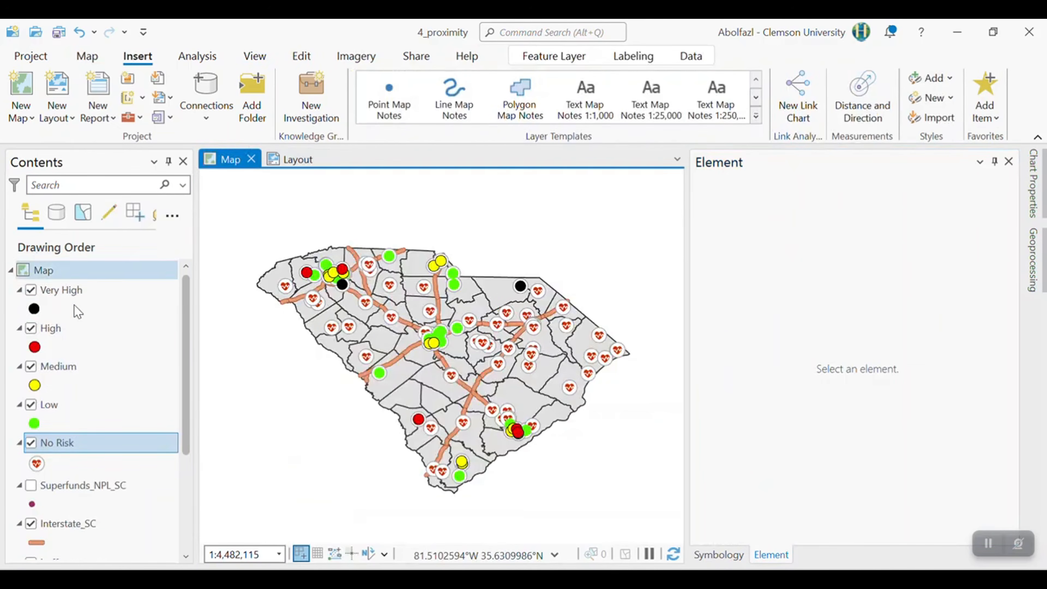
left_click(72, 290)
left_click(87, 290)
left_click(102, 292)
type("Risk")
left_click(90, 332)
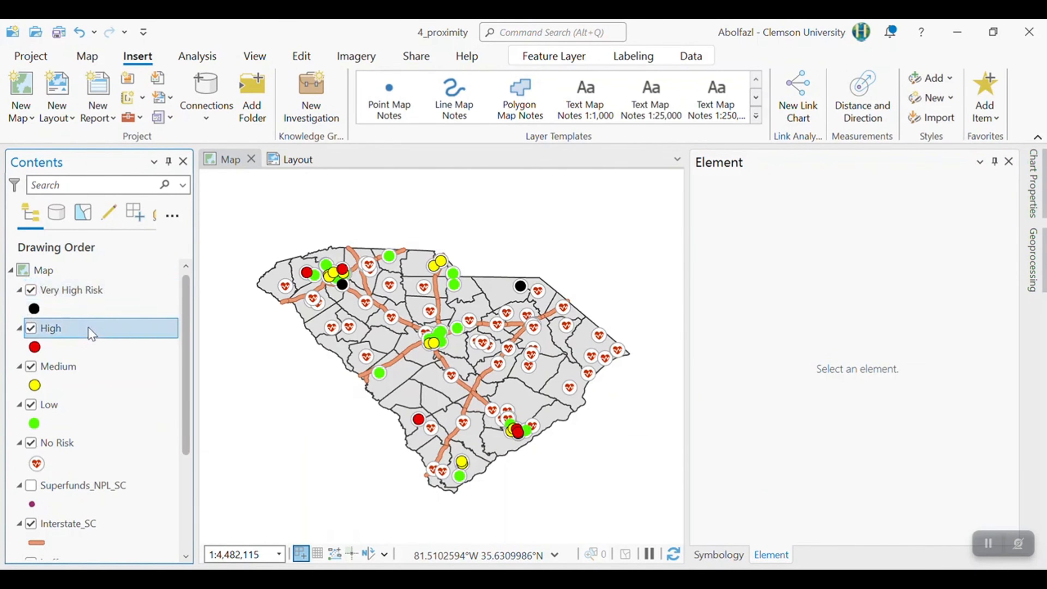
left_click(75, 330)
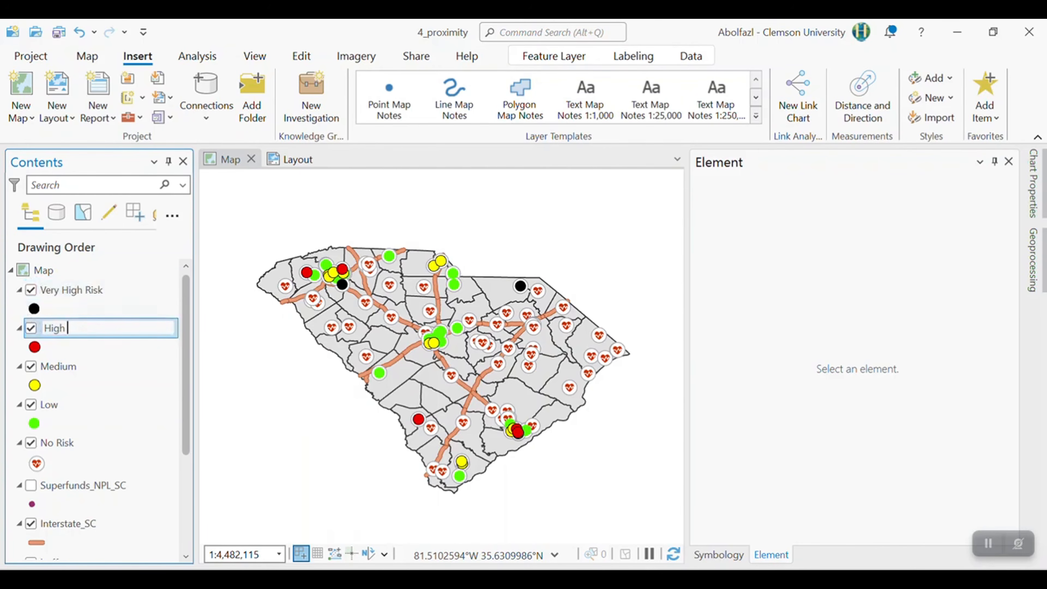
type("Risk")
- Rename the Medium and Low layers as Medium Risk and Low Risk
left_click(82, 371)
left_click(82, 369)
type("Risk")
left_click(71, 408)
left_click(64, 408)
type("Risk")
key("Return")
- Go back to the layout and move the legend slightly down, away from the state outline
left_click(293, 161)
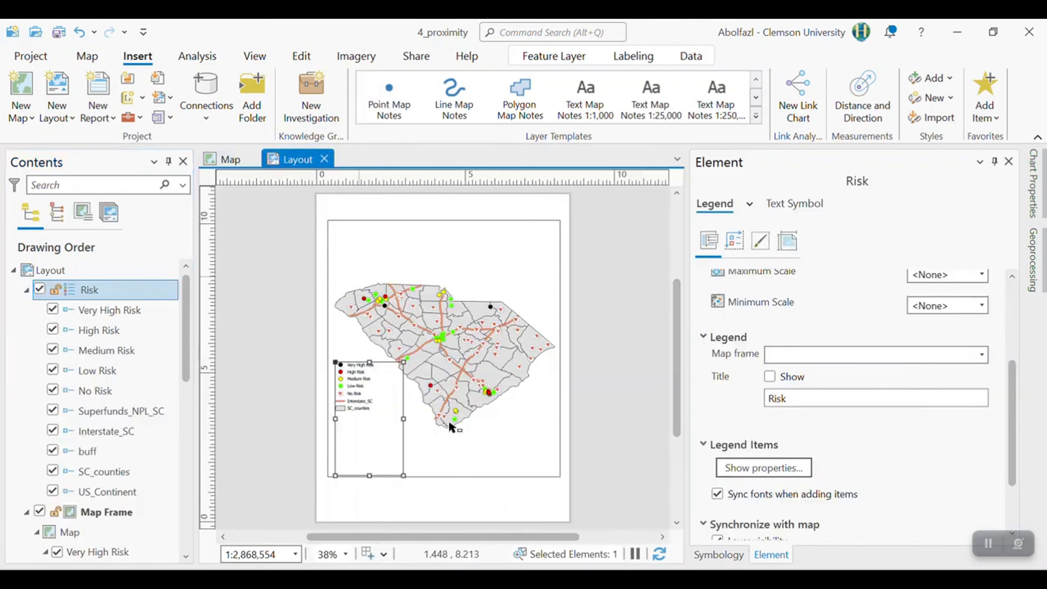
mouse_move(358, 395)
left_mouse_down()
mouse_move(360, 385)
mouse_move(365, 404)
left_mouse_up()
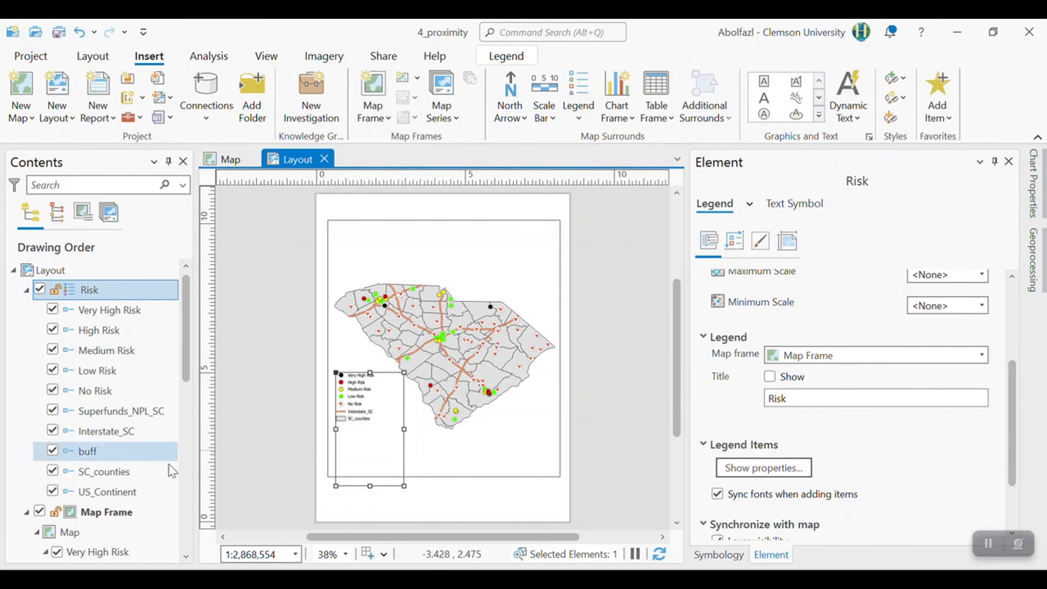
- Remove SC_counties from the legend and move the legend to the blank area southeast of the state outline
left_click(53, 471)
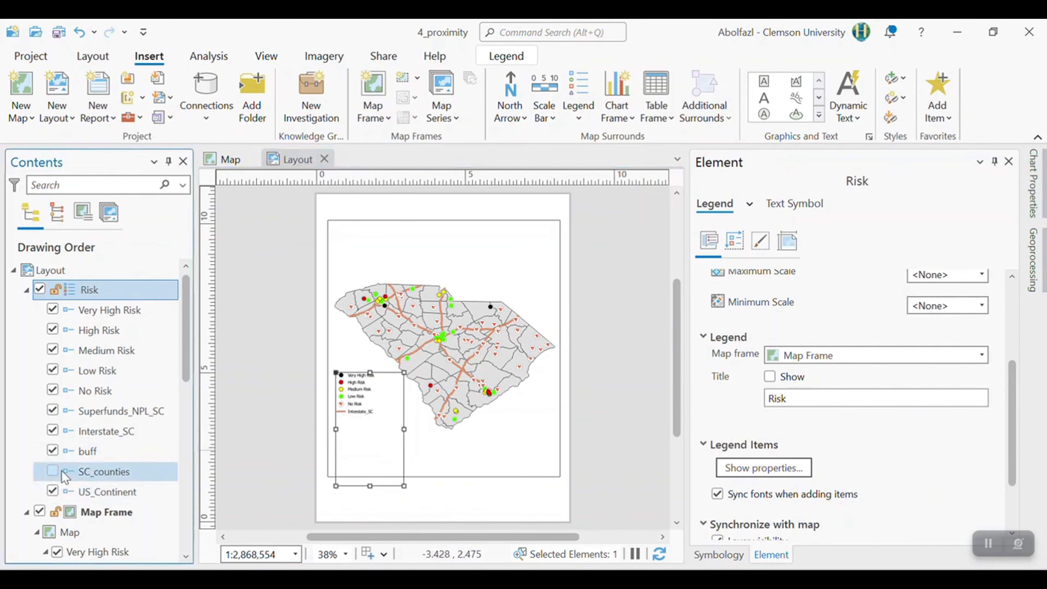
left_click(355, 431)
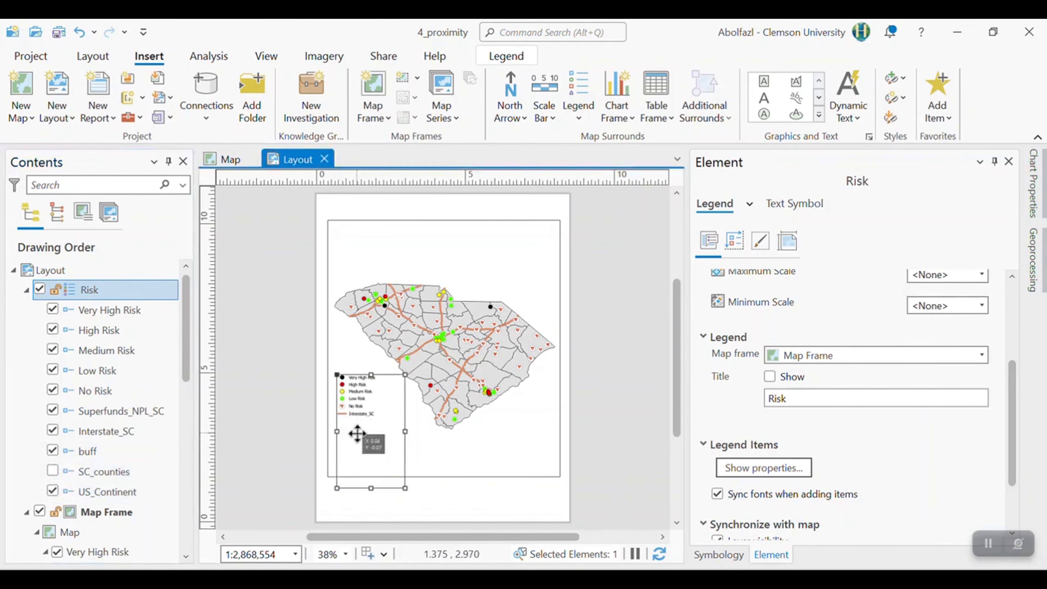
left_click(264, 375)
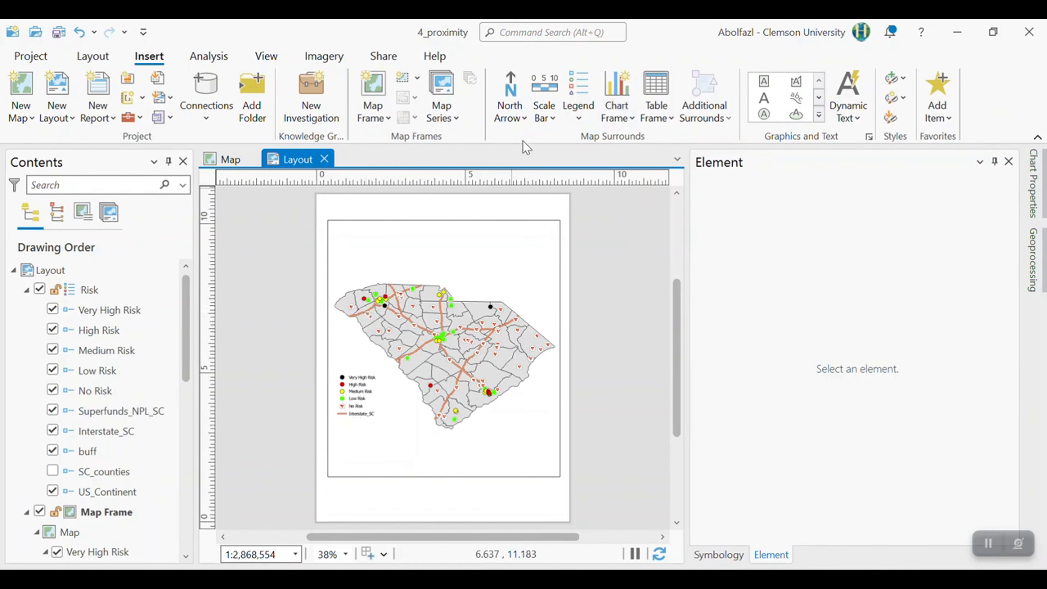
left_click_drag(351, 393, 530, 419)
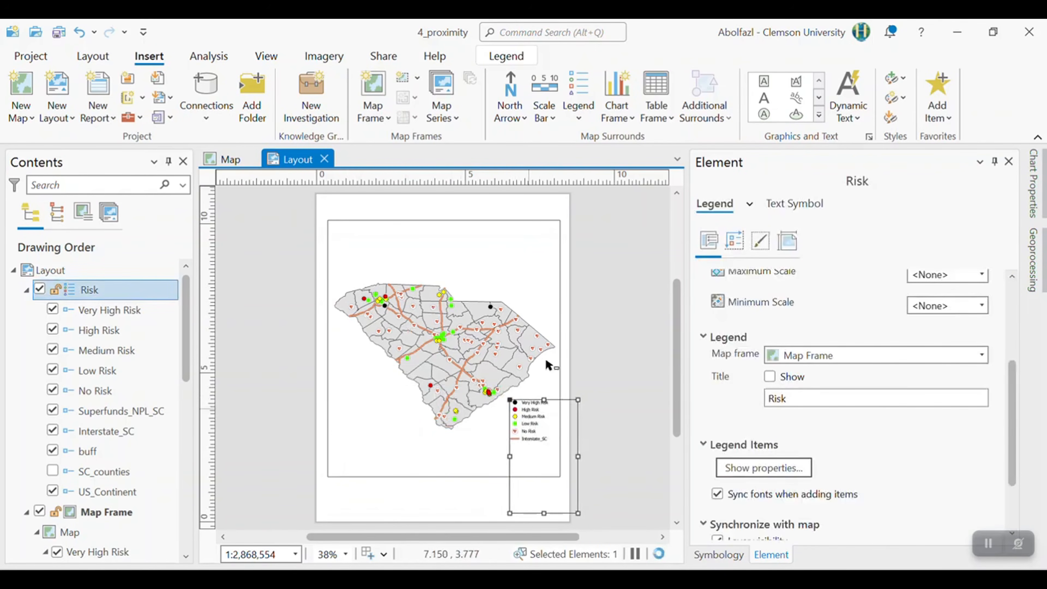
left_click(593, 338)
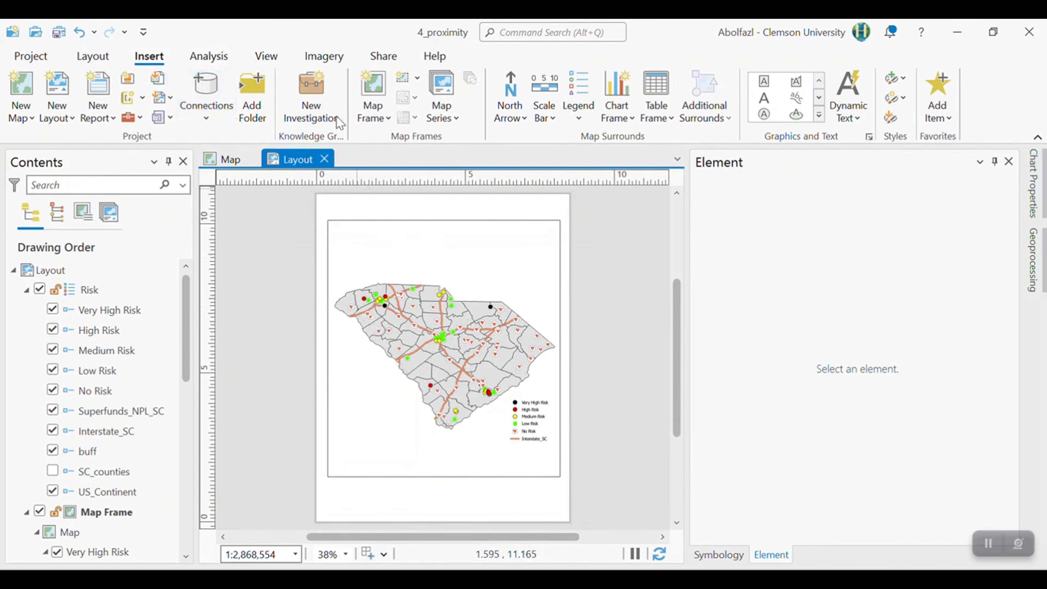
- Duplicate the project's existing map from the catalog and rename the copy Superfunds
left_click(266, 56)
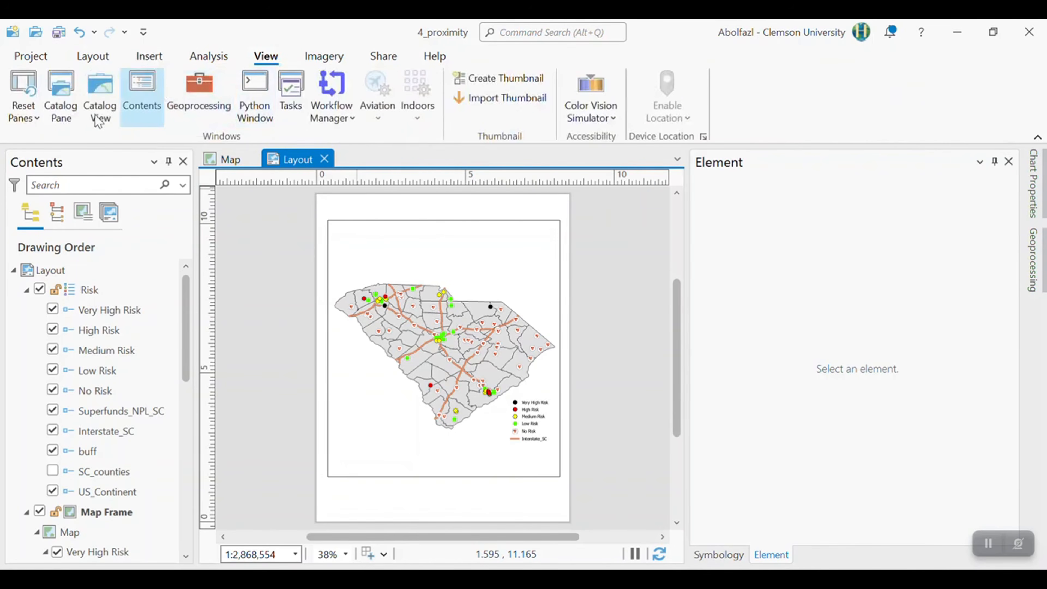
left_click(60, 102)
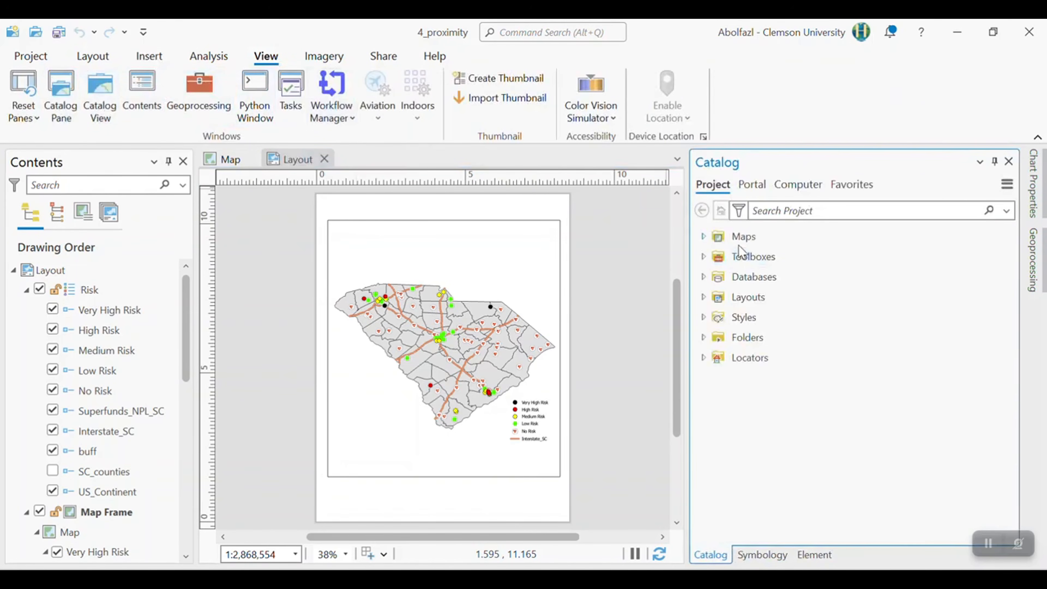
double_click(736, 236)
right_click(741, 263)
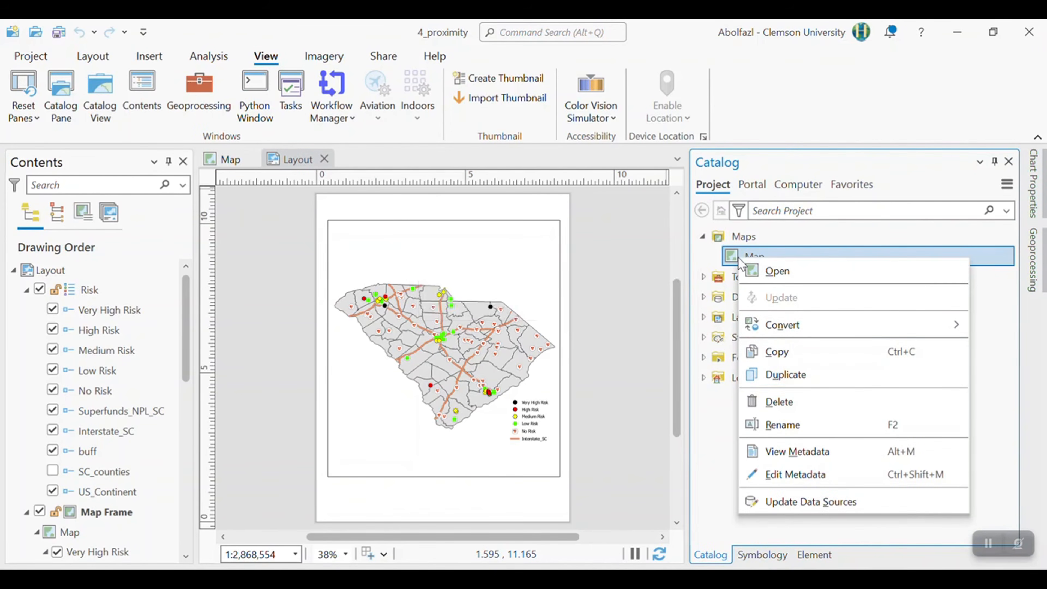
left_click(787, 371)
left_click(770, 277)
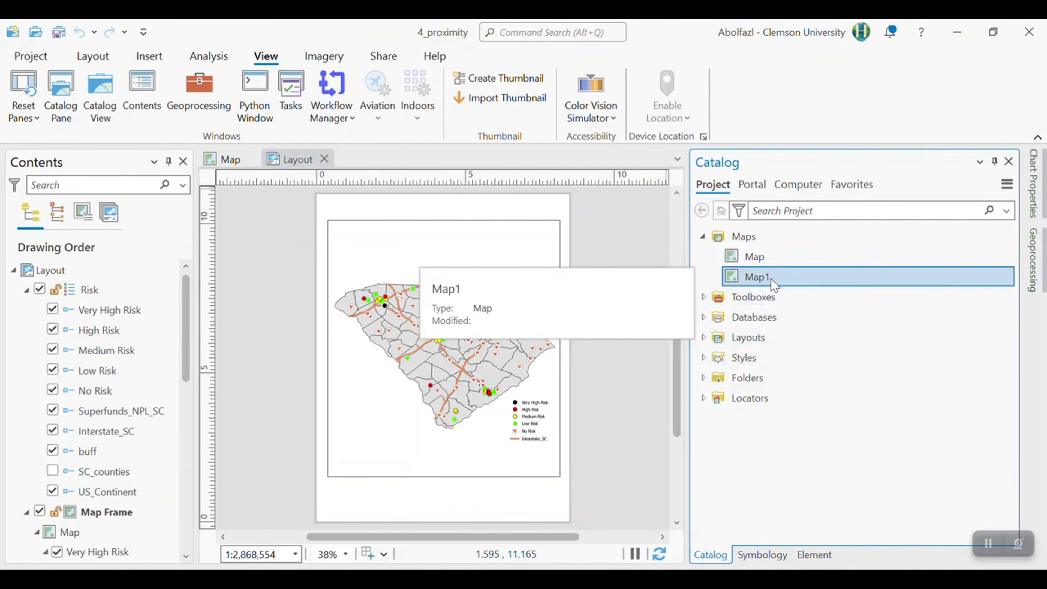
left_click(771, 282)
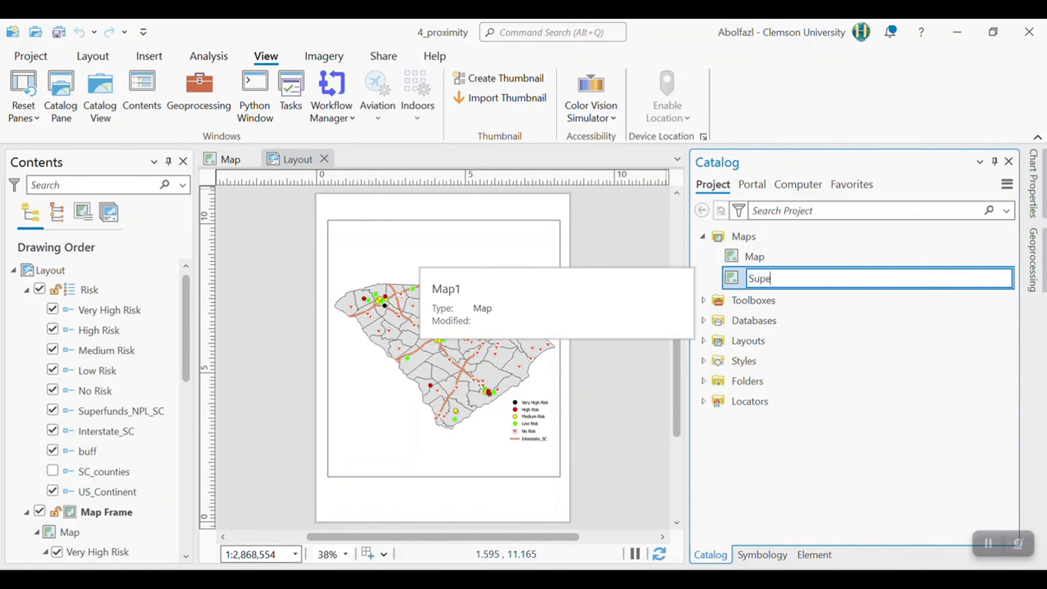
key("Return")
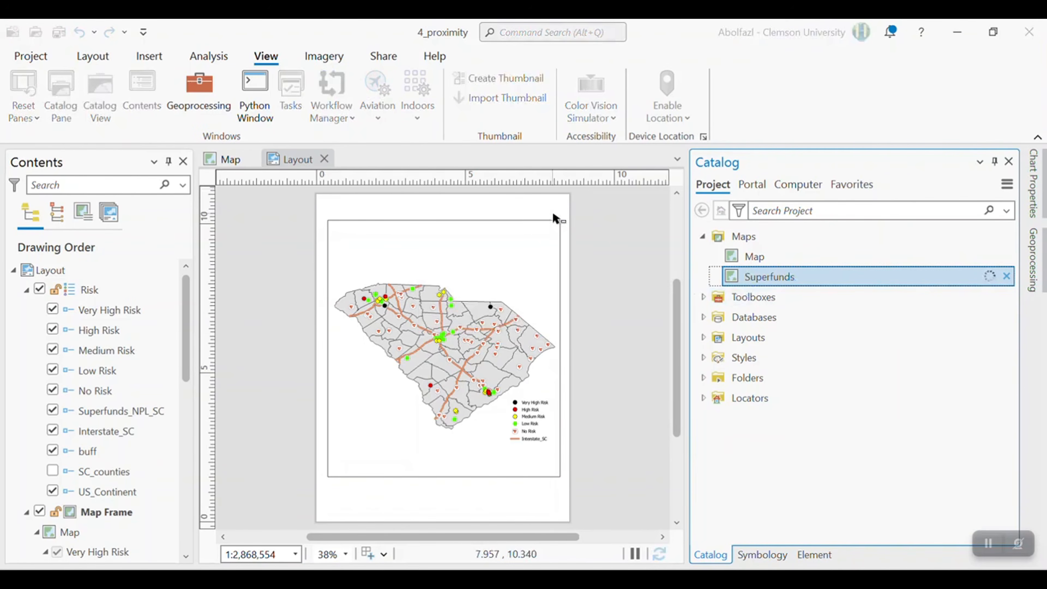
- Open the Superfunds map and turn off all five risk layers and Interstate_SC
double_click(727, 281)
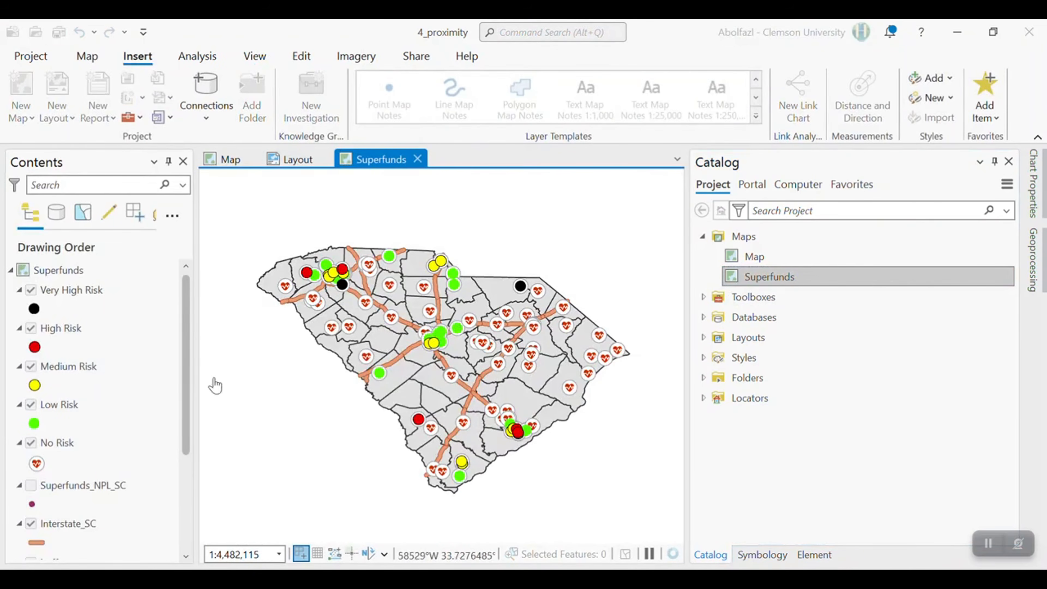
left_click(31, 290)
left_click(31, 366)
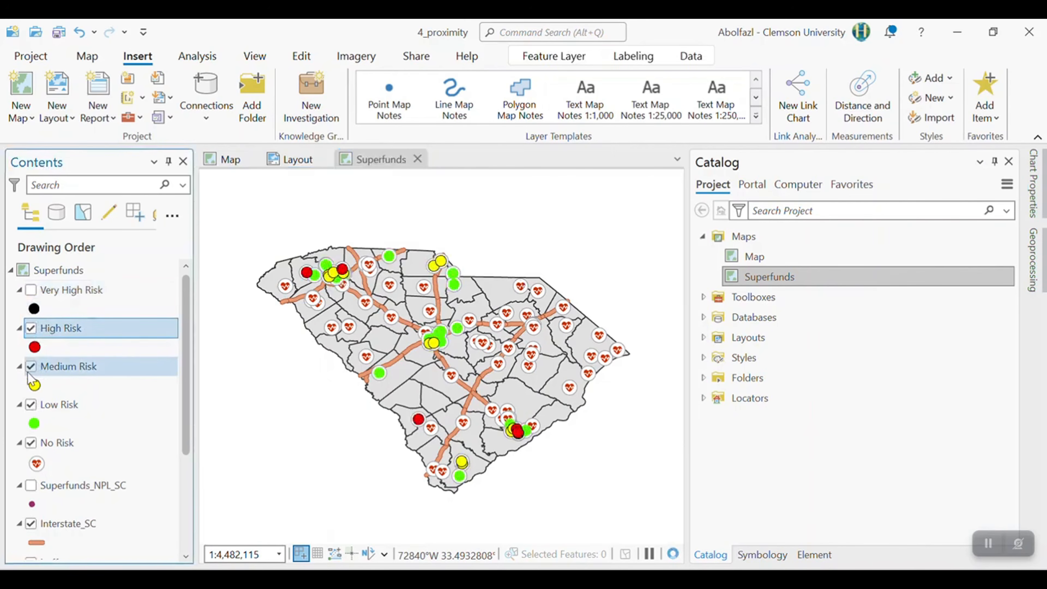
left_click(31, 404)
left_click(32, 443)
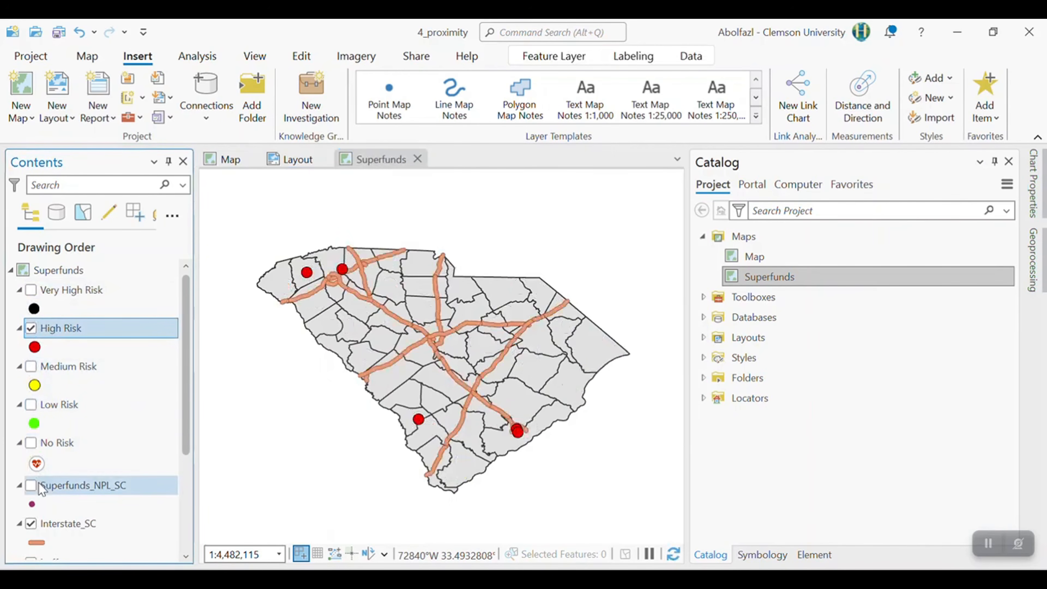
left_click(30, 523)
scroll(45, 473, "down", 2)
scroll(41, 371, "up", 2)
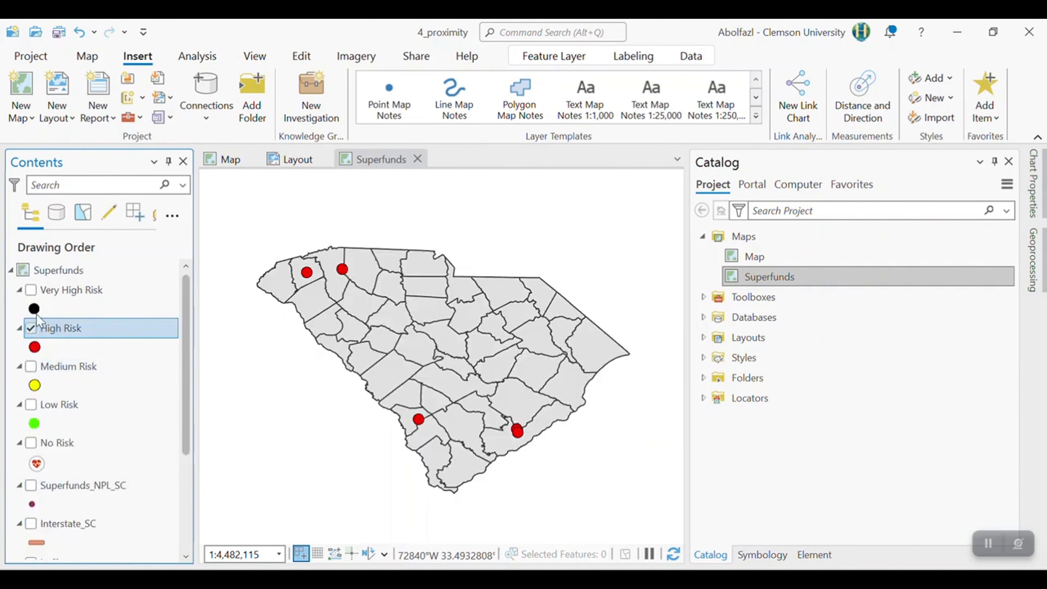
left_click(31, 329)
- Turn on the Superfunds_NPL_SC layer and set its point symbol size to 9 pt
scroll(49, 449, "down", 1)
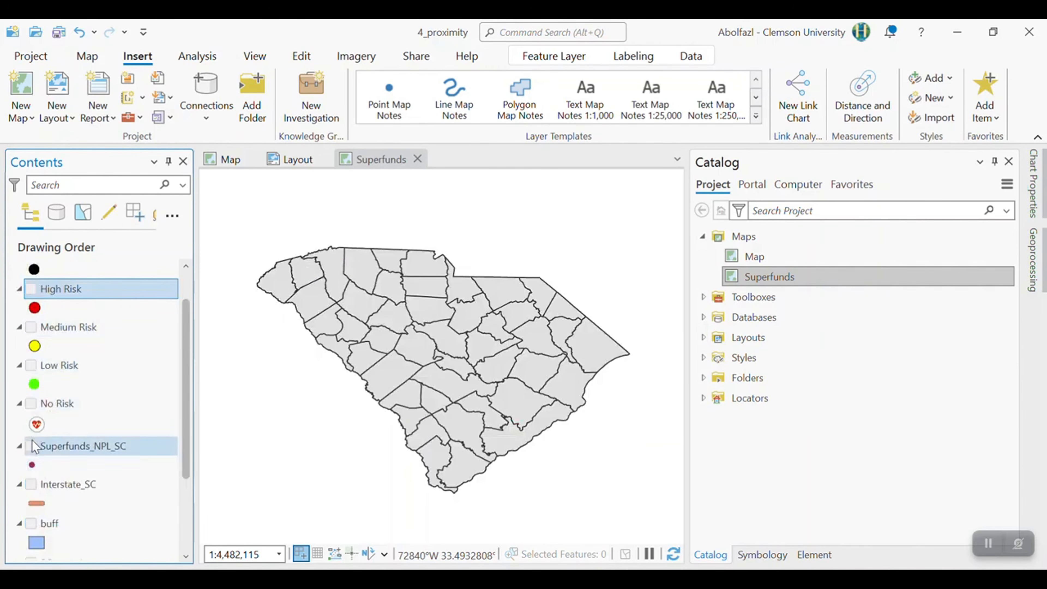
left_click(31, 446)
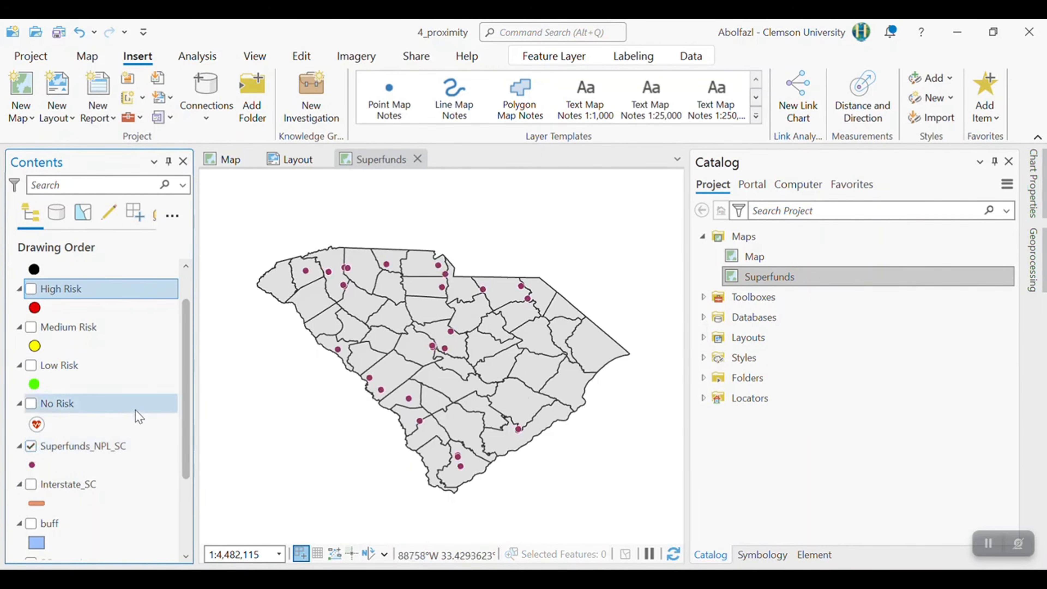
left_click(33, 467)
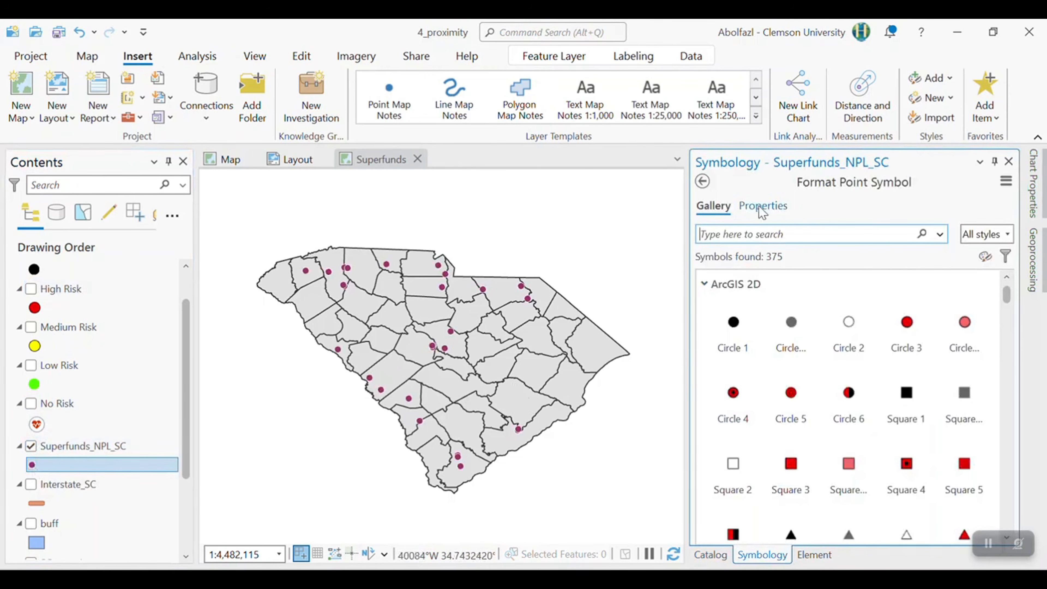
left_click(762, 206)
scroll(1008, 326, "down", 2)
scroll(1009, 326, "down", 2)
left_click(992, 296)
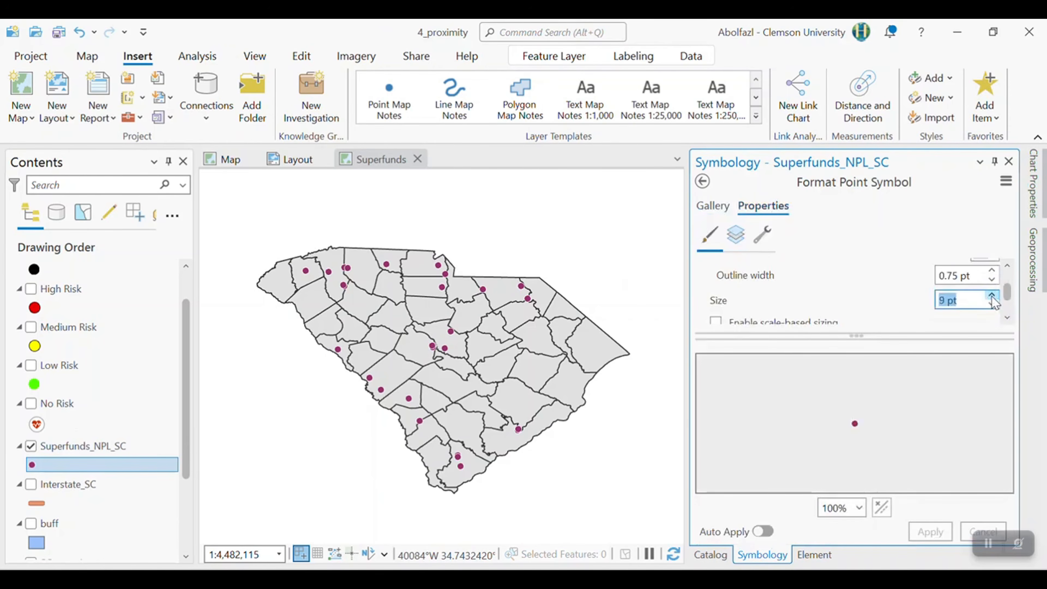
left_click(930, 531)
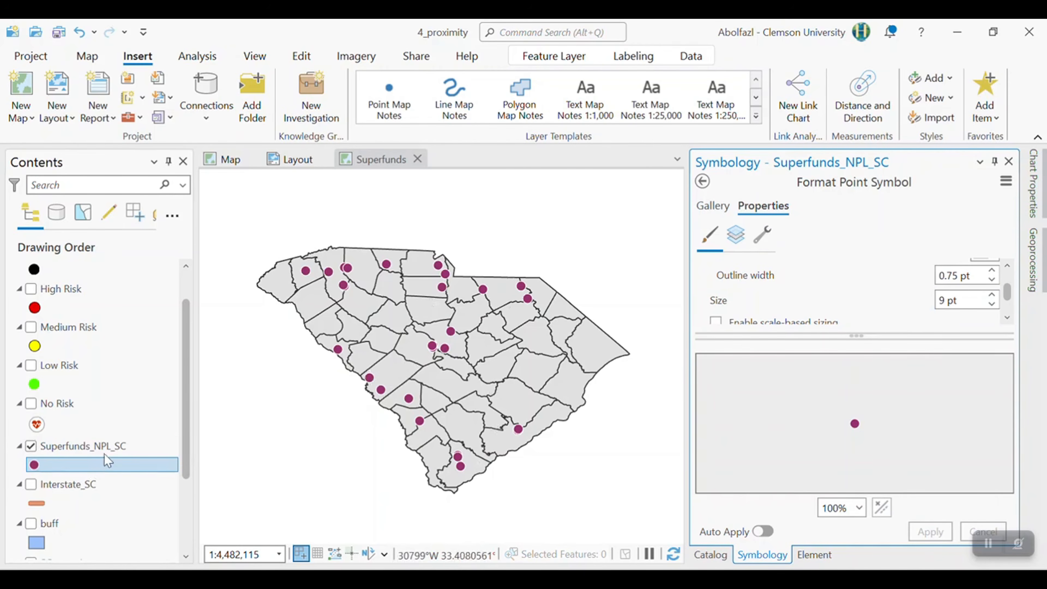
left_click(113, 450)
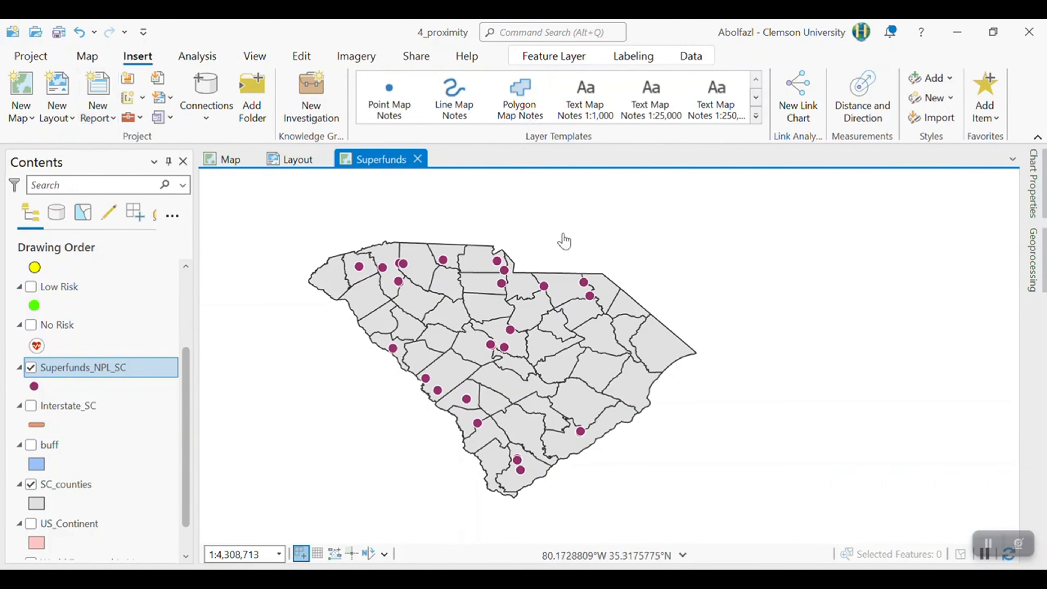
- Return to the layout and add a map frame of the Superfunds map in the empty area southwest of the state
left_click(287, 161)
left_click(256, 55)
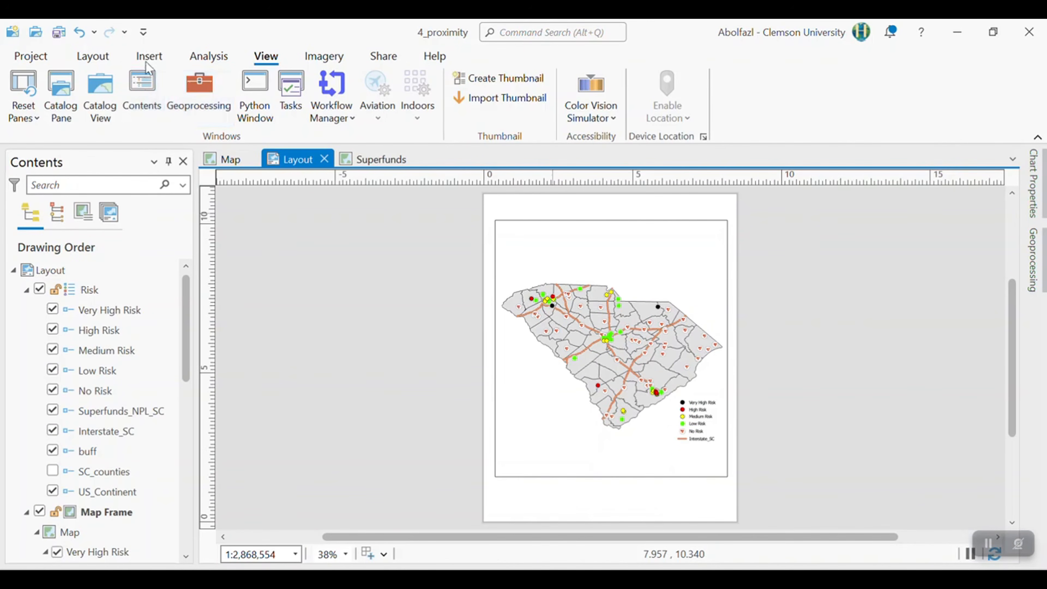
left_click(148, 58)
left_click(383, 123)
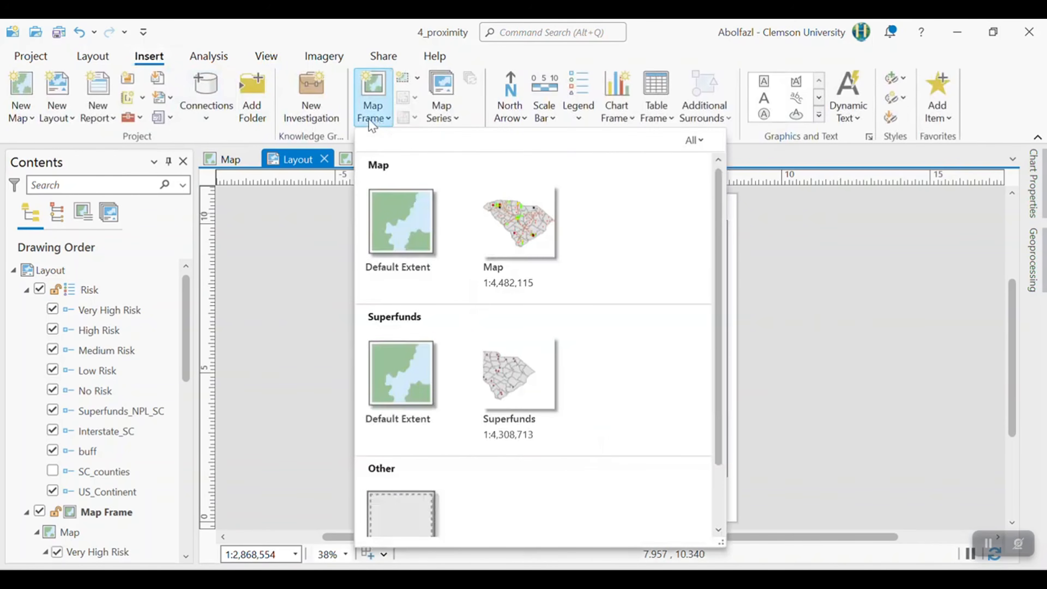
left_click(516, 377)
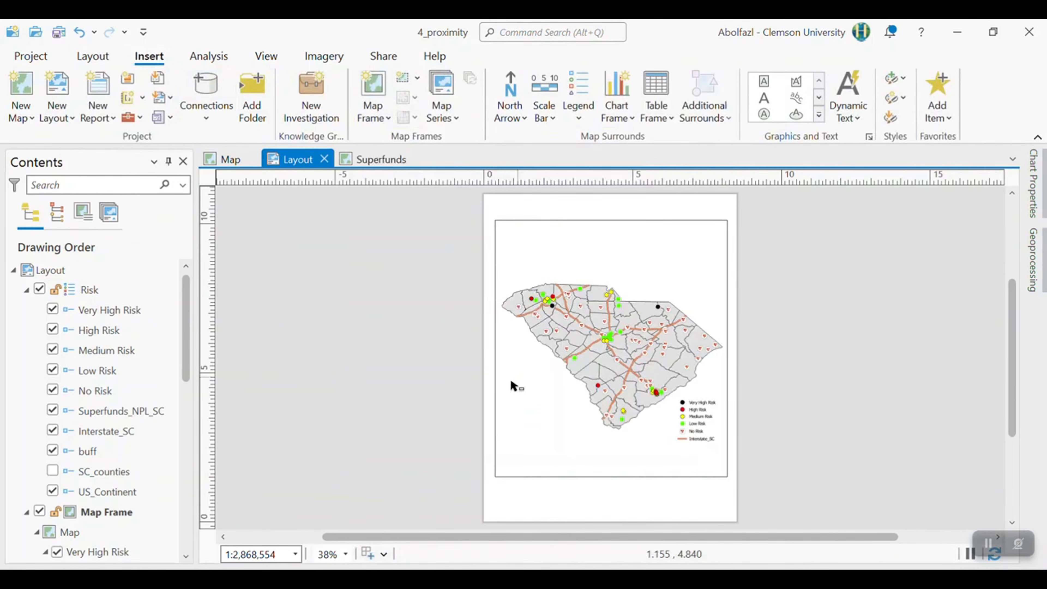
left_click_drag(563, 384, 490, 481)
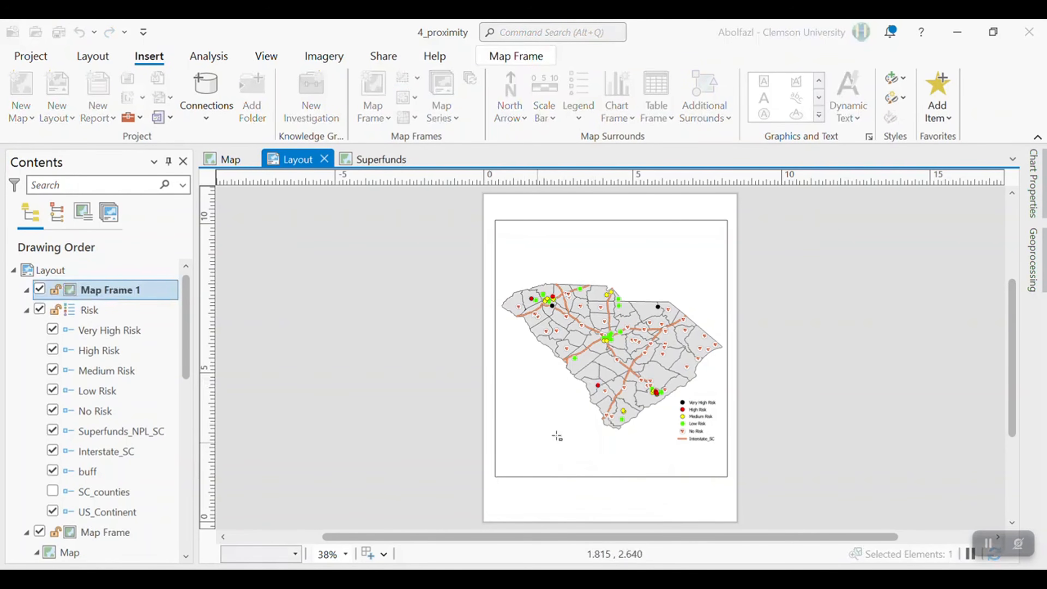
left_click_drag(546, 421, 563, 420)
scroll(113, 451, "down", 2)
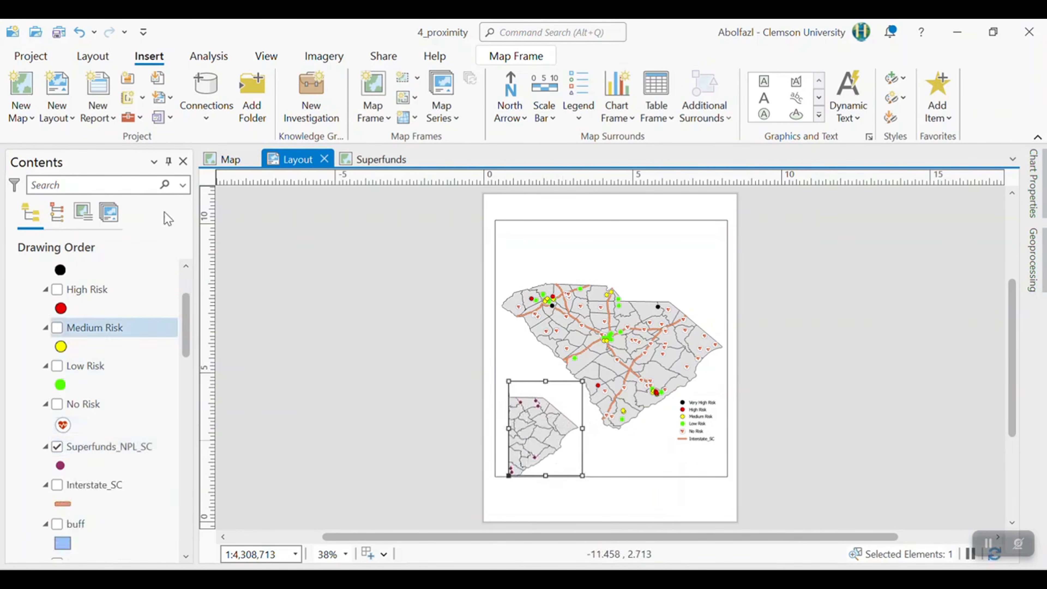
- Go back to the Superfunds map and set the SC_counties fill to no color
left_click(363, 162)
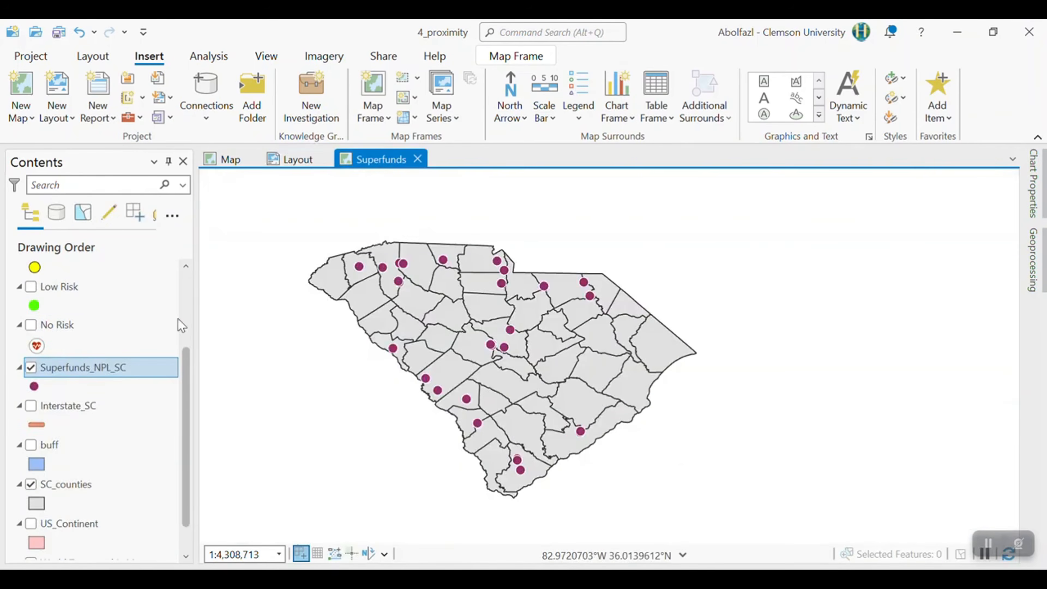
right_click(41, 503)
left_click(53, 269)
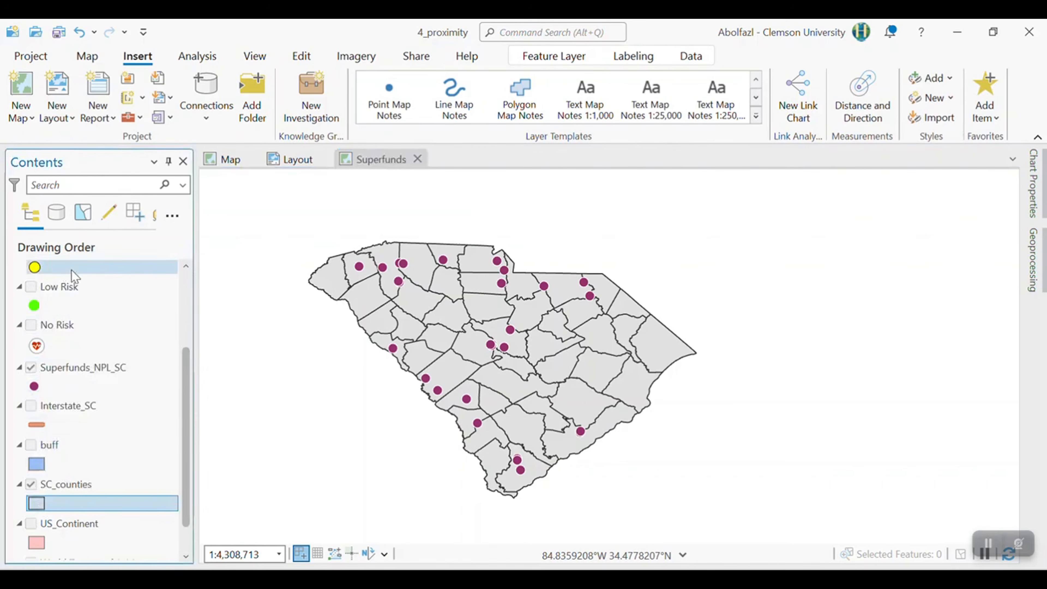
- In the layout, activate the Superfunds inset frame, zoom its map out to 1:10,519,318 to fit the whole state, and close activation
left_click(318, 158)
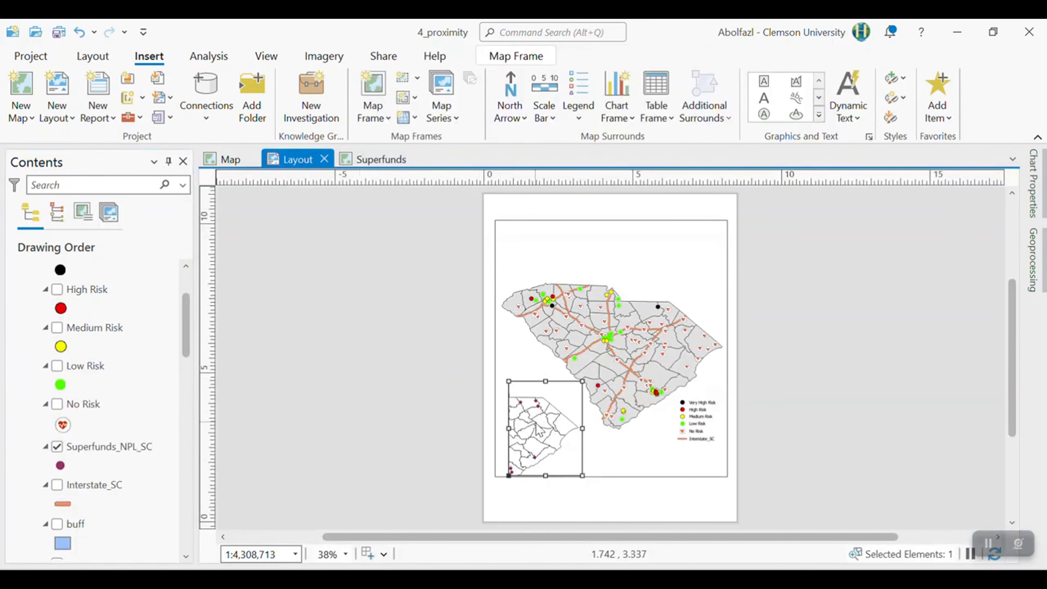
right_click(535, 425)
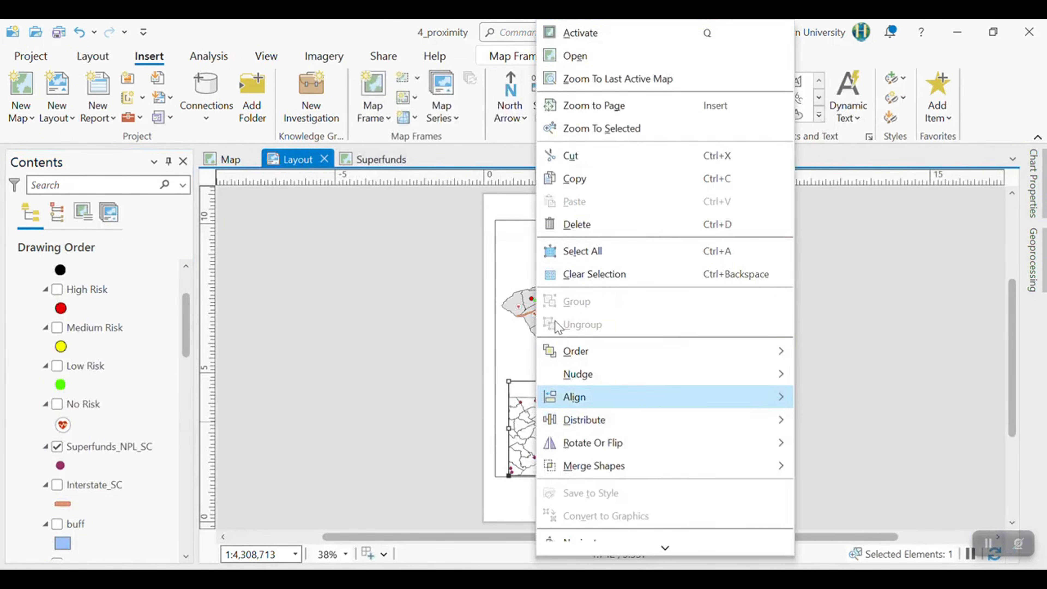
left_click(595, 41)
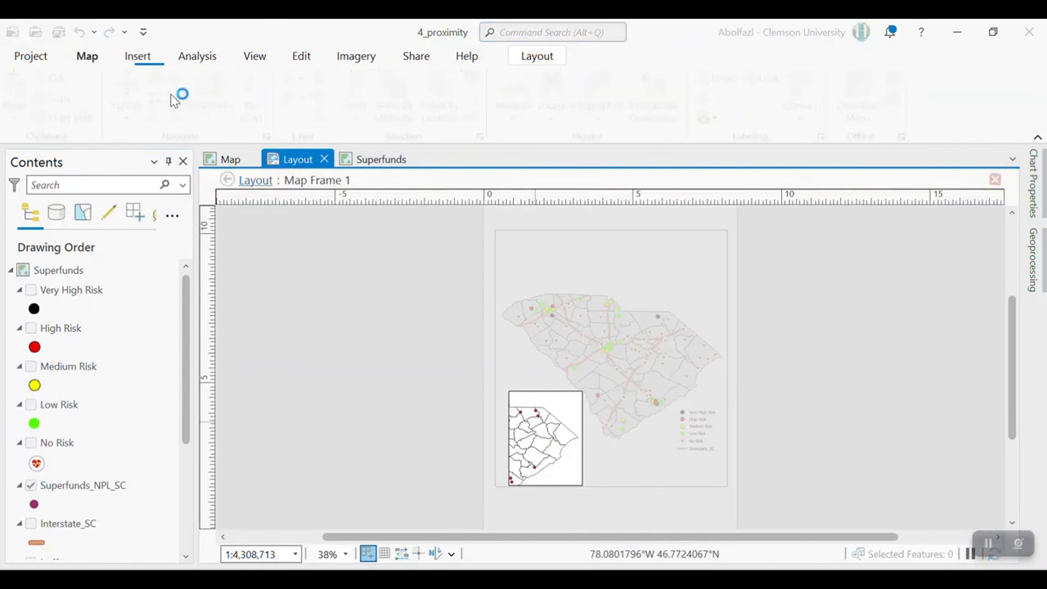
scroll(571, 435, "down", 2)
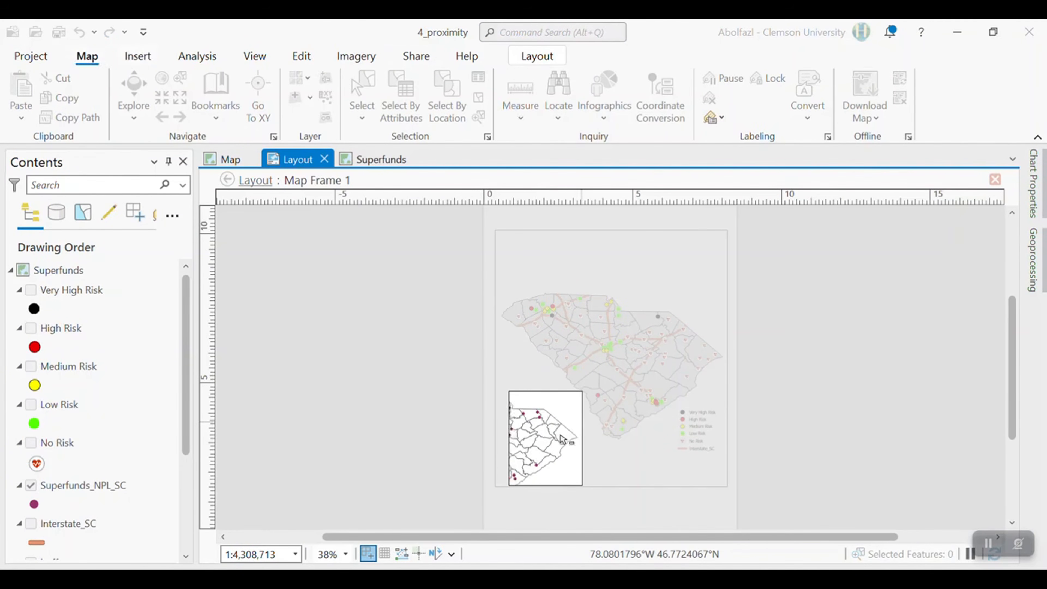
scroll(556, 443, "down", 2)
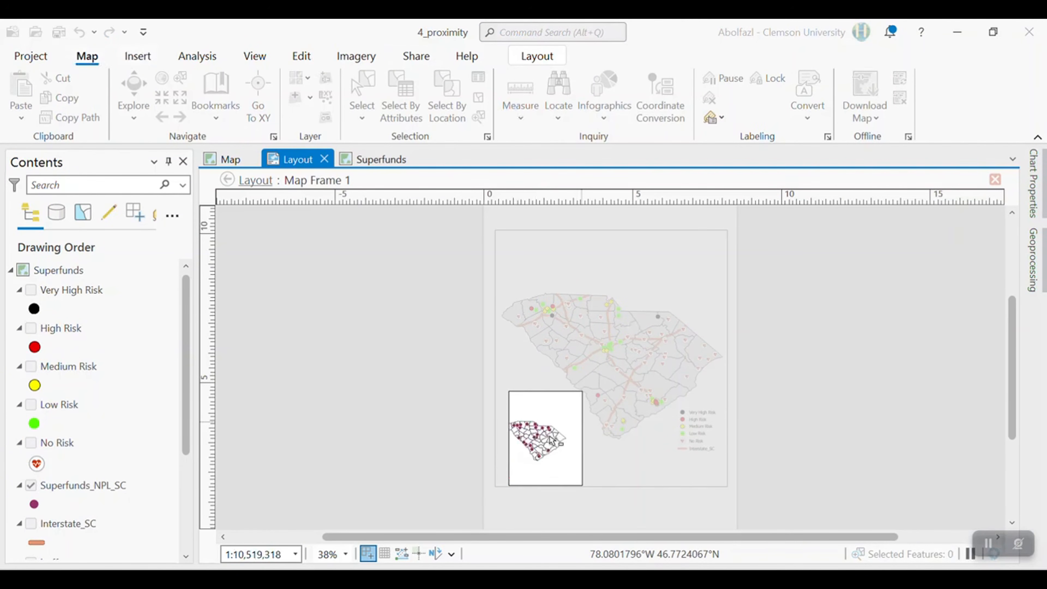
scroll(563, 433, "up", 1)
scroll(564, 435, "down", 1)
scroll(564, 435, "up", 1)
scroll(564, 436, "down", 1)
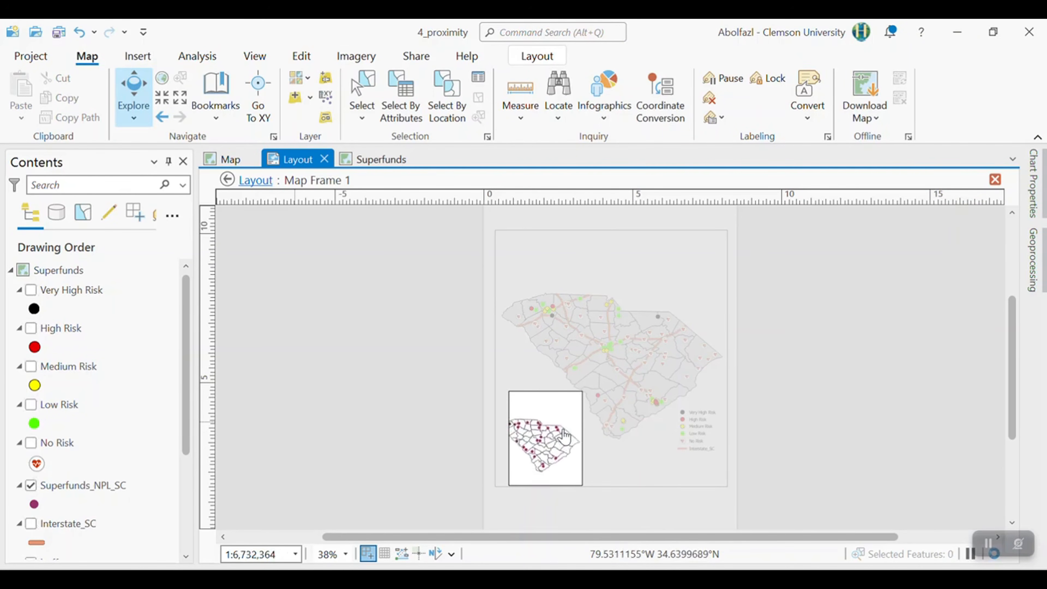
left_click(995, 179)
- Reduce the height of the Superfunds inset frame and reposition it near the main frame's lower-left corner
left_click_drag(553, 376, 556, 412)
left_click_drag(556, 418, 536, 397)
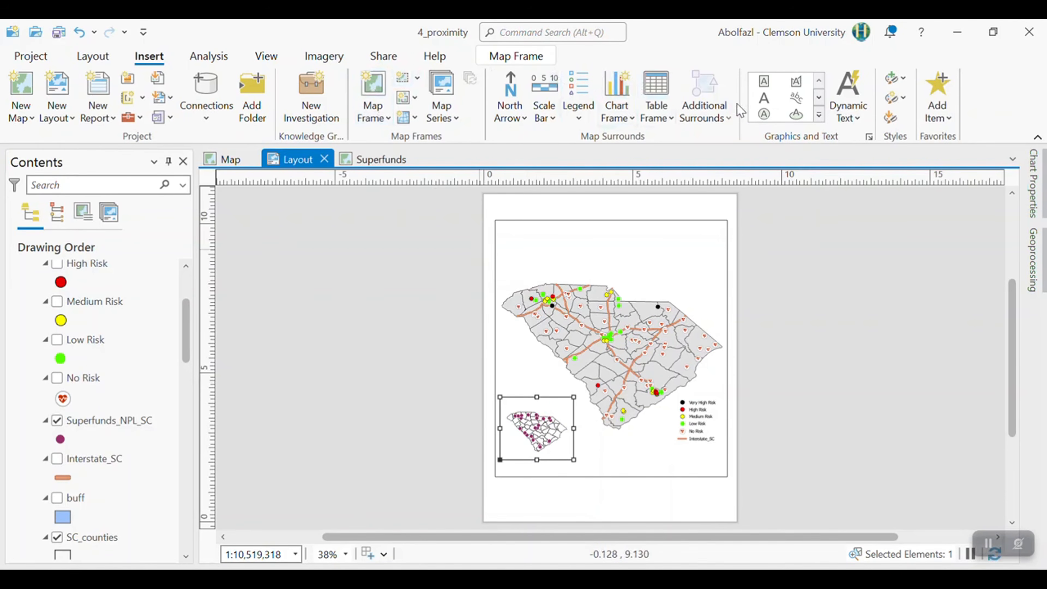
- Add a text label over the Superfunds inset reading "Superfunds NPL, SC"
left_click(763, 100)
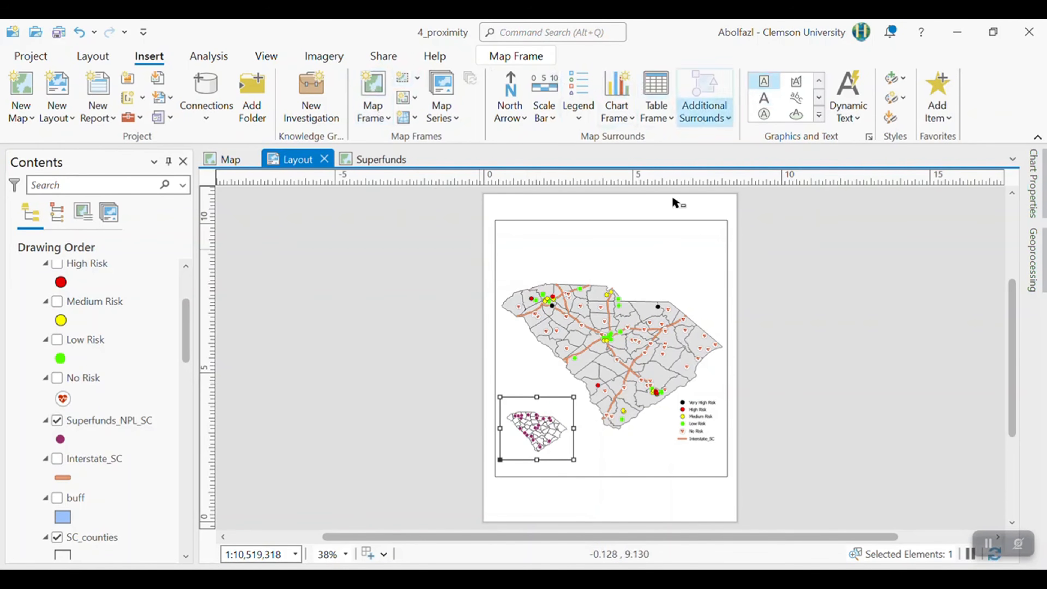
left_click(520, 408)
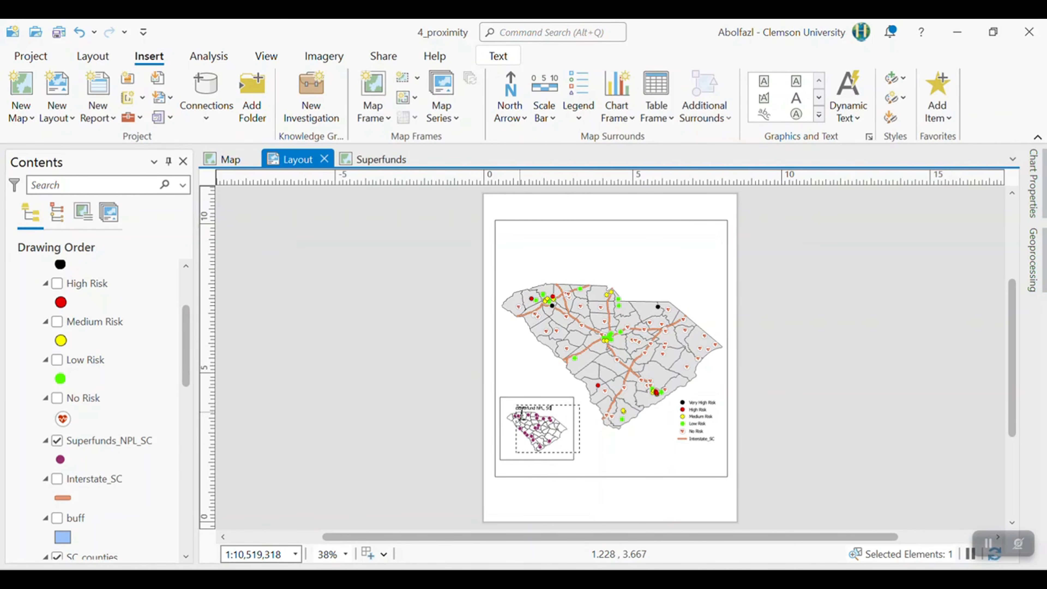
double_click(543, 434)
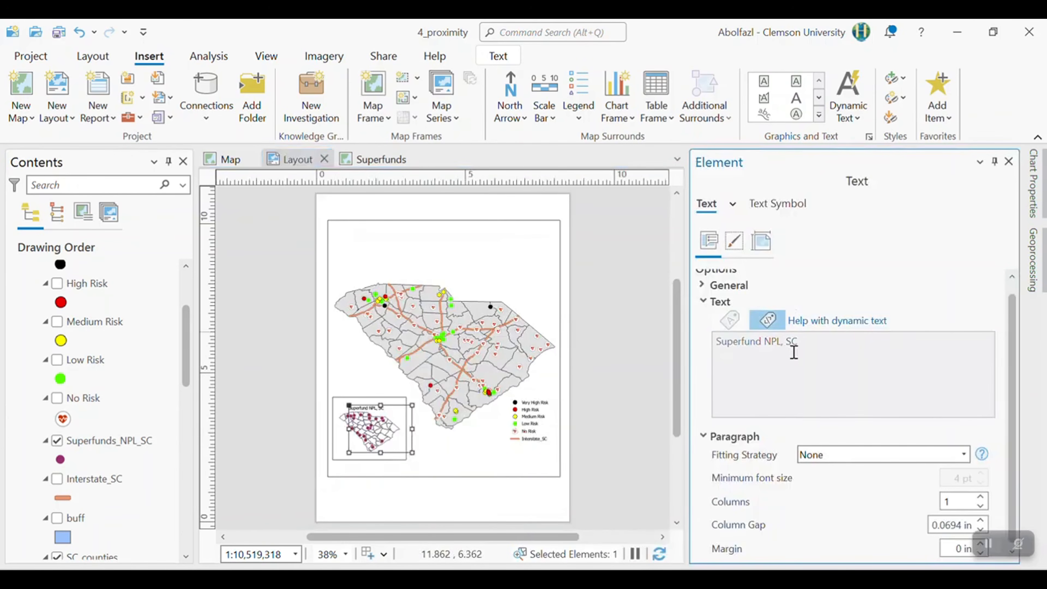
left_click(791, 341)
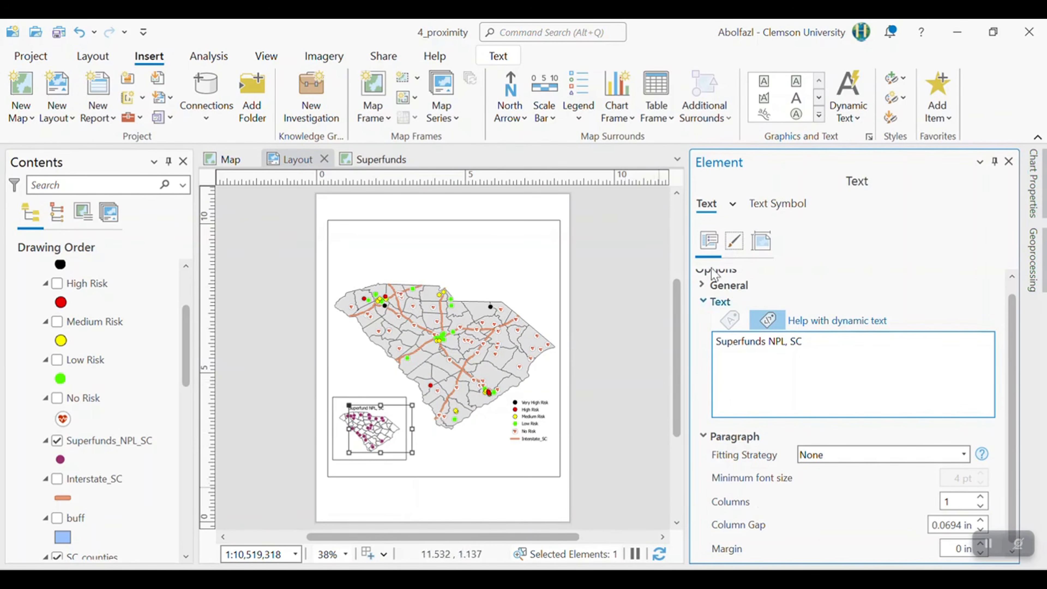
left_click(643, 338)
- Center the "Superfunds NPL, SC" label along the upper edge of the inset frame, above the small state map
left_click(371, 406)
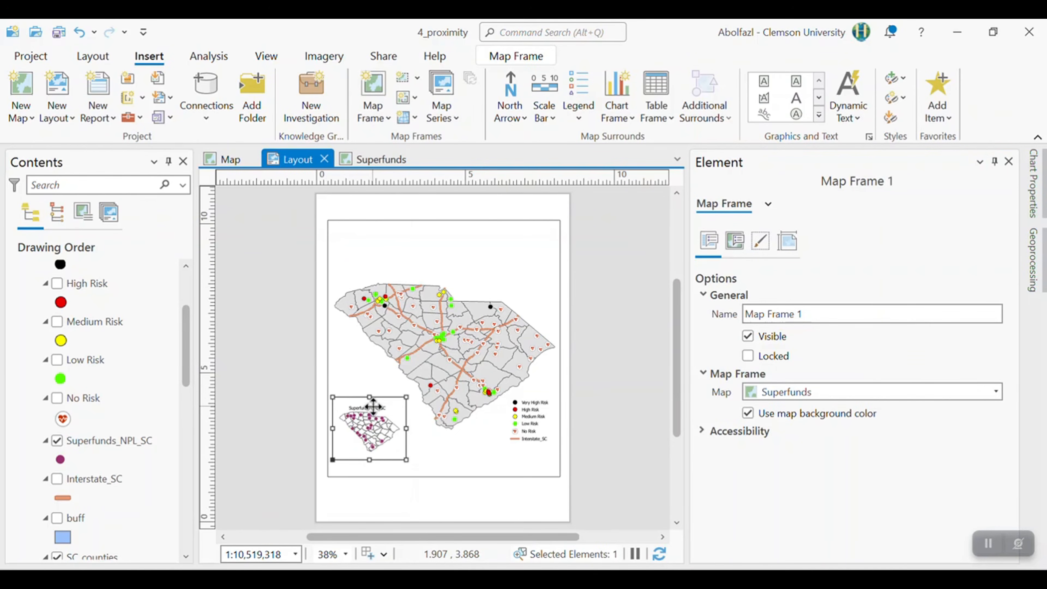
left_click(373, 411)
left_click_drag(380, 423, 384, 420)
- Draw a text box in the empty area above the state and enter the title "Hospitals in Proximity to NPL Superfunds in SC"
left_click(357, 362)
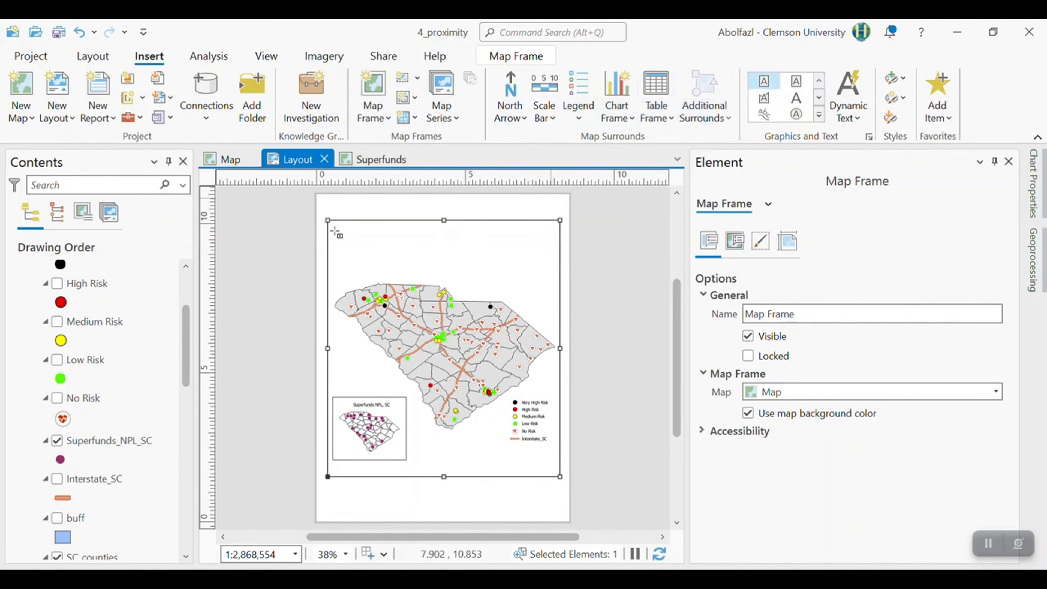
left_click_drag(375, 235, 440, 283)
key("ctrl+v")
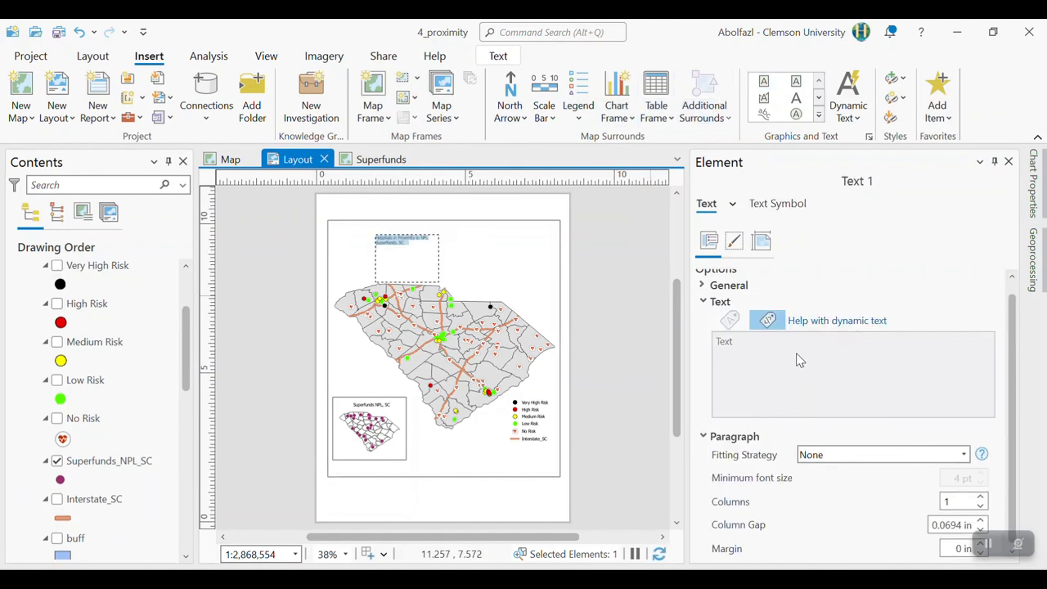
left_click(750, 354)
left_click(822, 346)
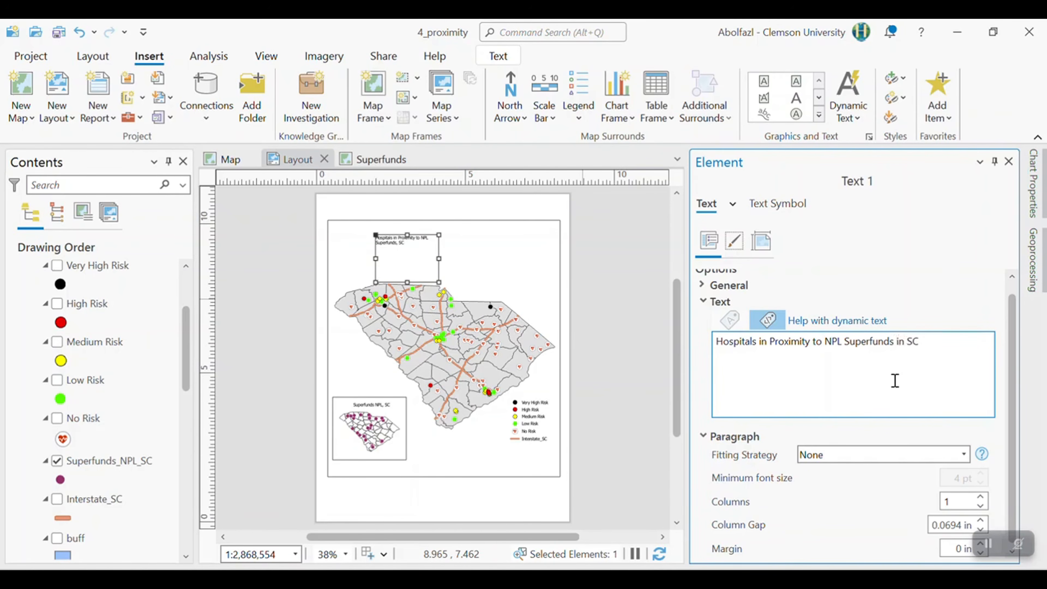
double_click(871, 342)
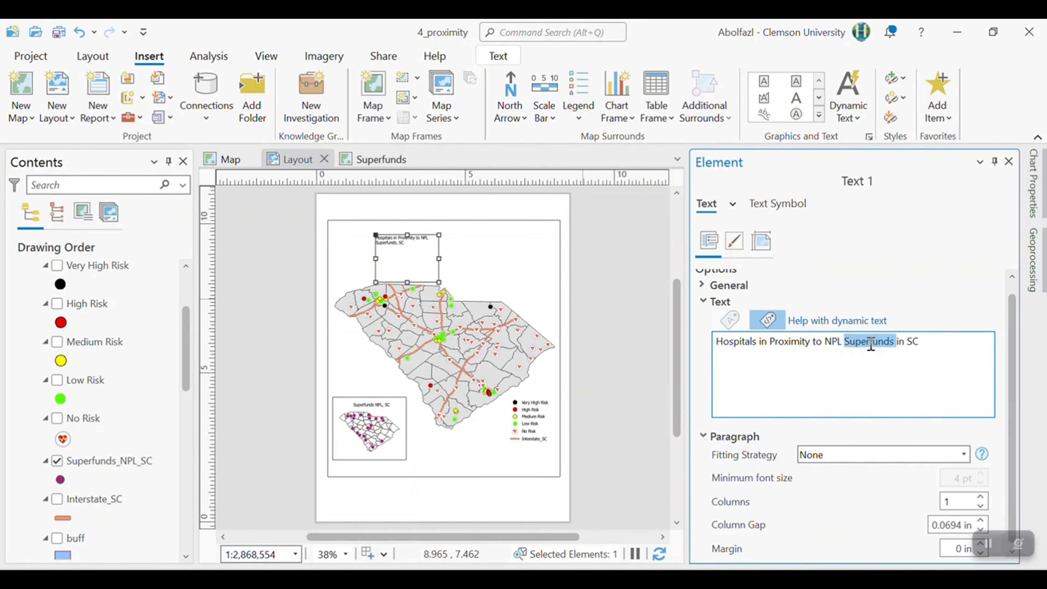
- Set the title's text symbol size to 22 pt and apply it
left_click(777, 203)
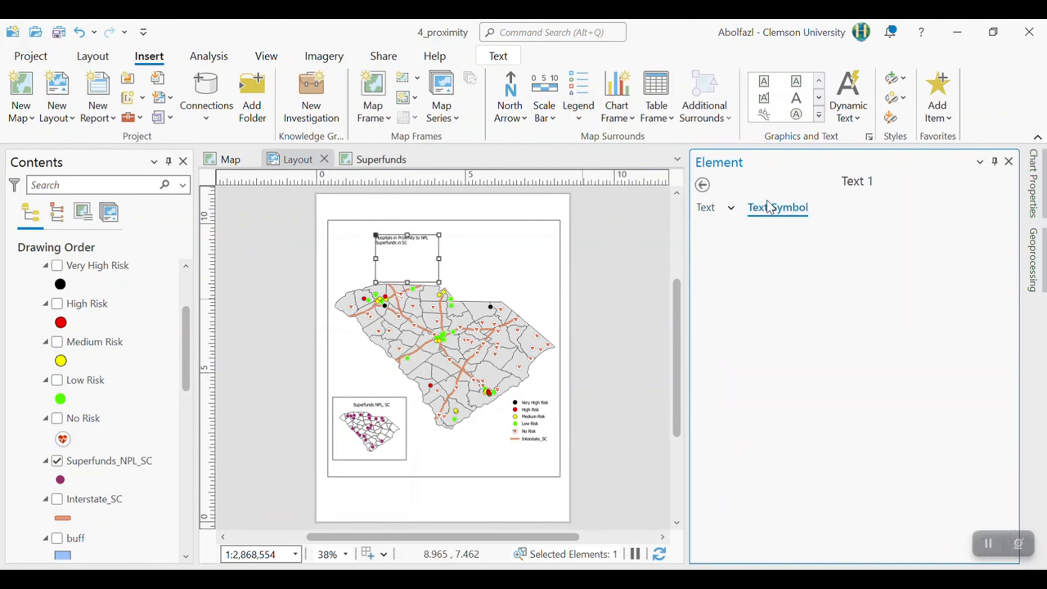
left_click(1007, 329)
left_click(1007, 329)
left_click(1007, 329)
left_click(992, 288)
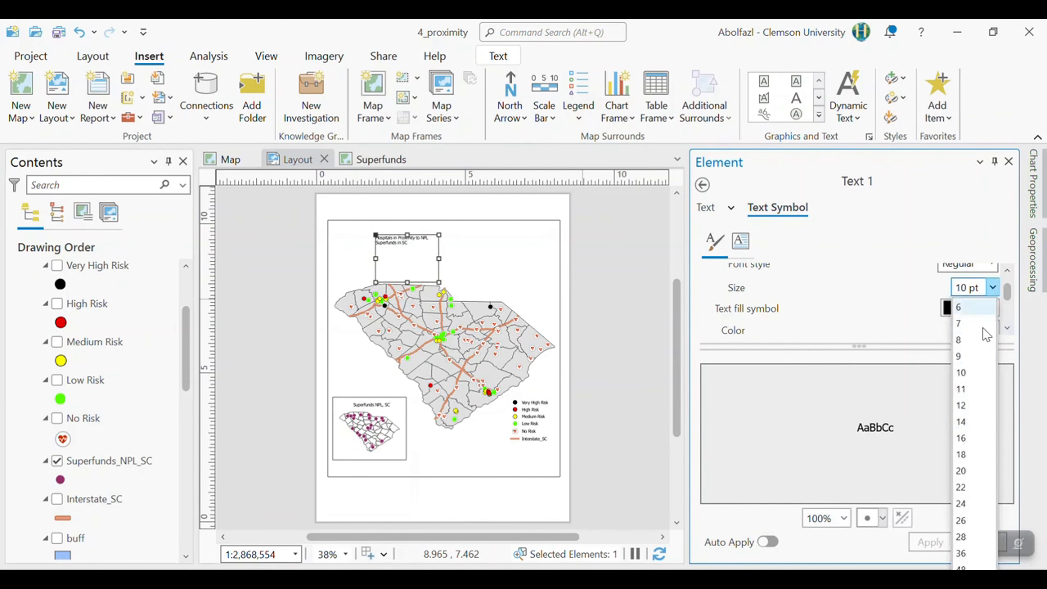
left_click(977, 487)
left_click(930, 542)
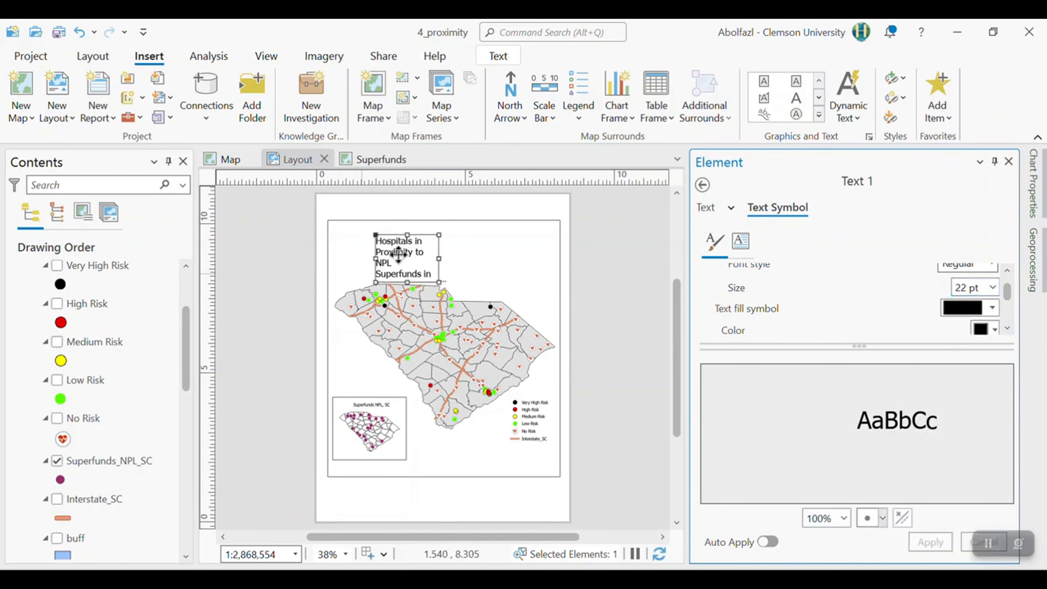
- Widen the title's text box until the title fits on one line, and center it above the state
left_click_drag(465, 259, 549, 271)
left_click_drag(392, 254, 334, 260)
left_click_drag(407, 266, 428, 271)
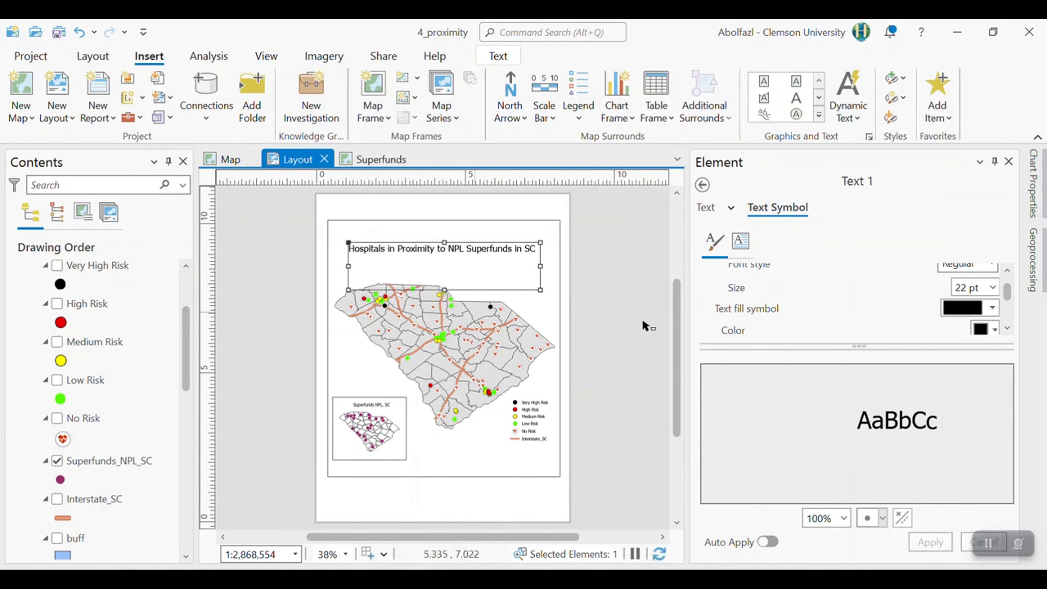
left_click(625, 319)
- Nudge the legend slightly toward the main frame's lower-right corner and rename the Superfunds map's Interstate_SC layer to "Interstate Hwy"
left_click_drag(532, 427, 536, 430)
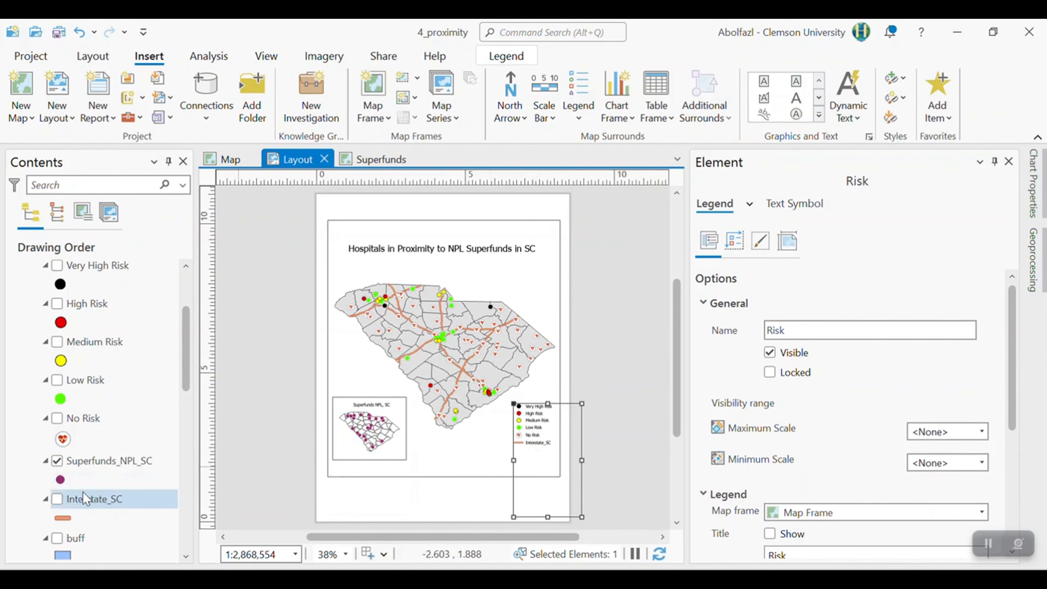
left_click(109, 500)
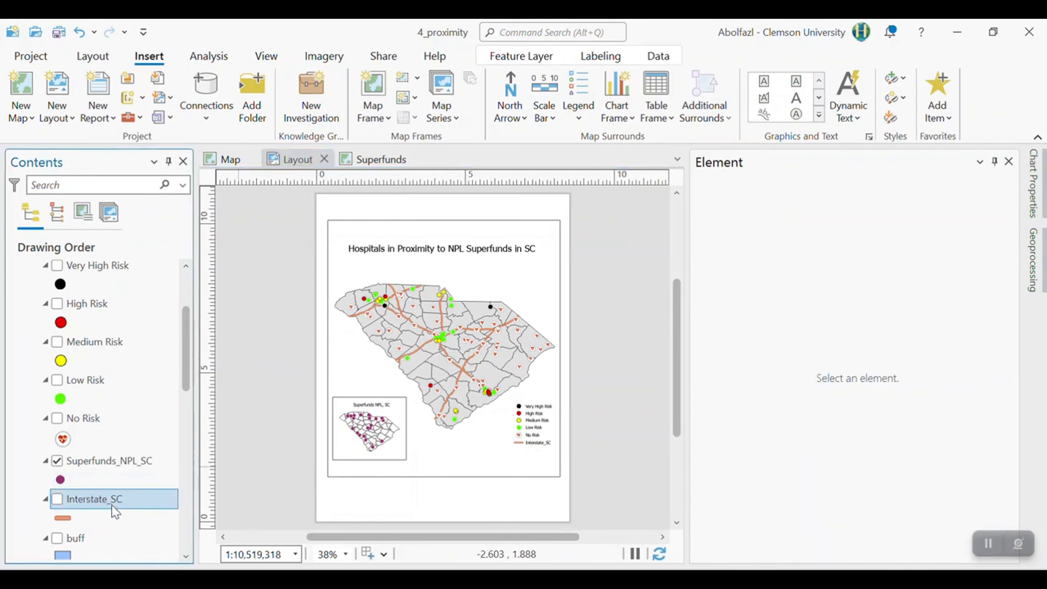
left_click(111, 503)
left_click(113, 501)
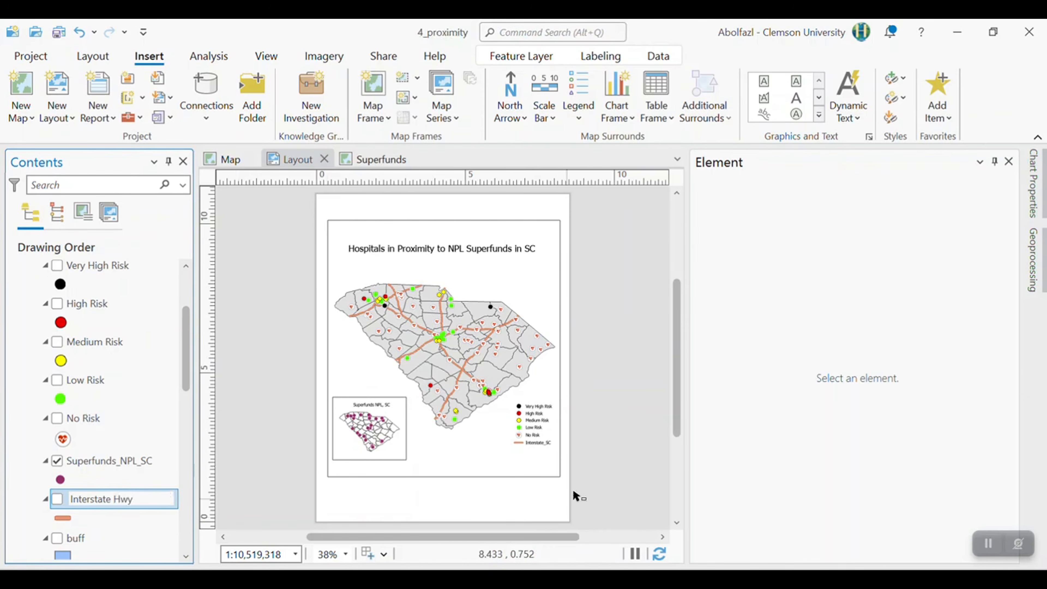
left_click(582, 482)
left_click(615, 355)
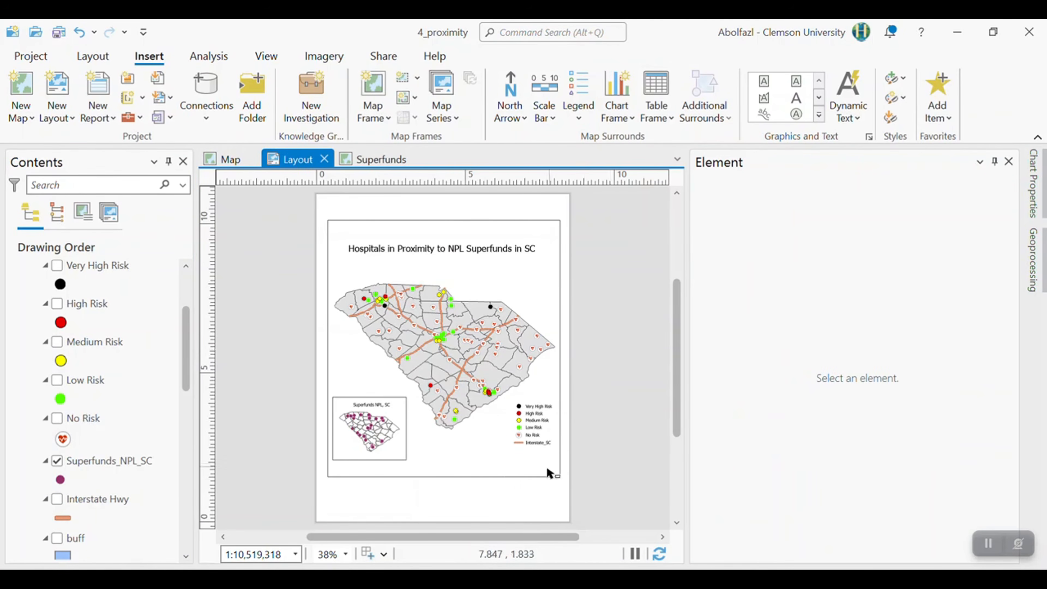
left_click(130, 495)
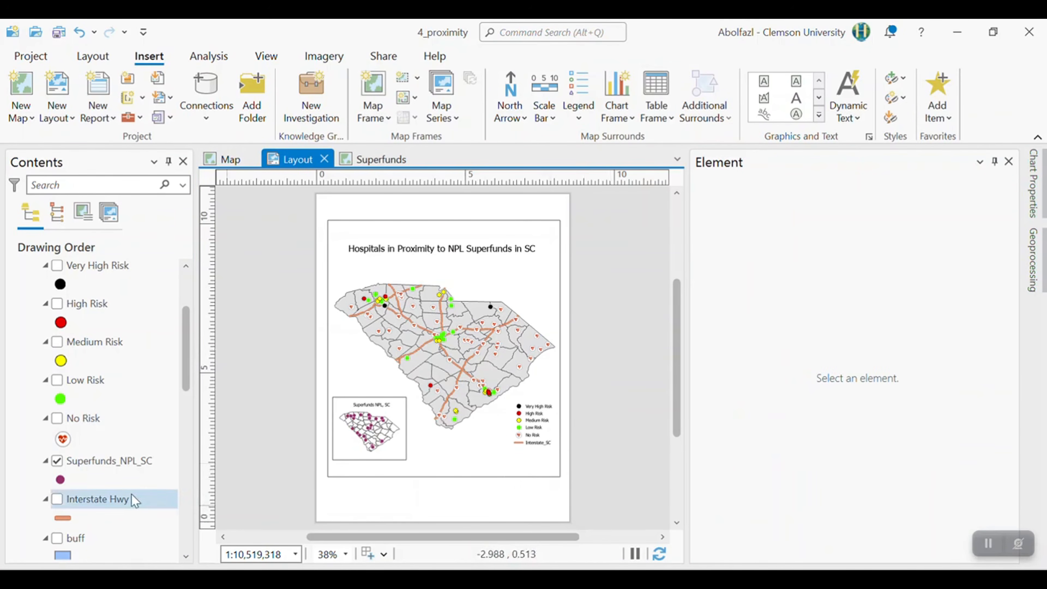
left_click(502, 445)
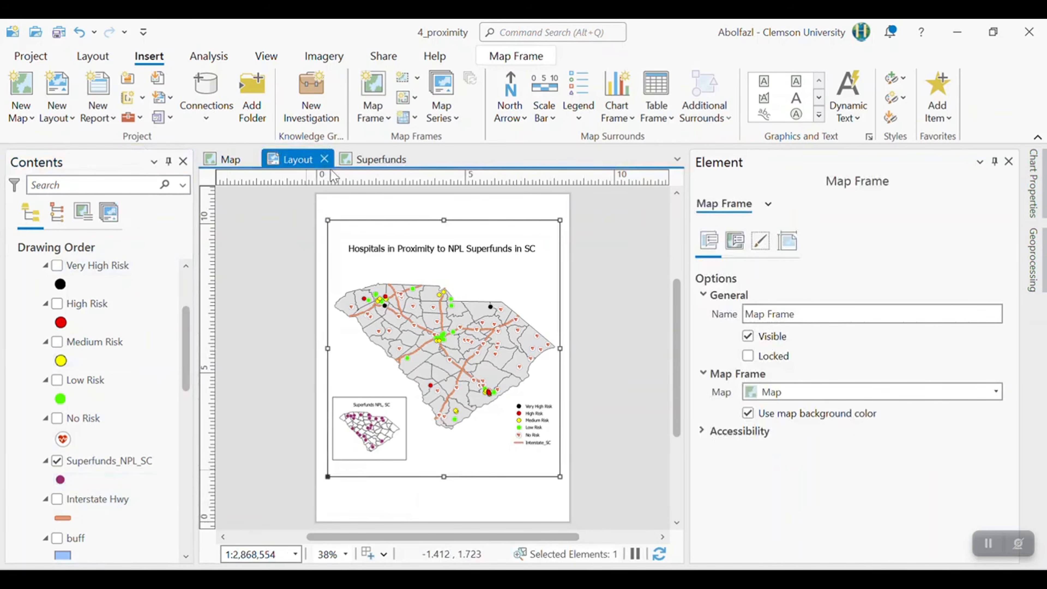
- Rename the Interstate_SC layer in the main map to "Interstate Hwy" and return to the layout
left_click(231, 161)
scroll(78, 504, "down", 1)
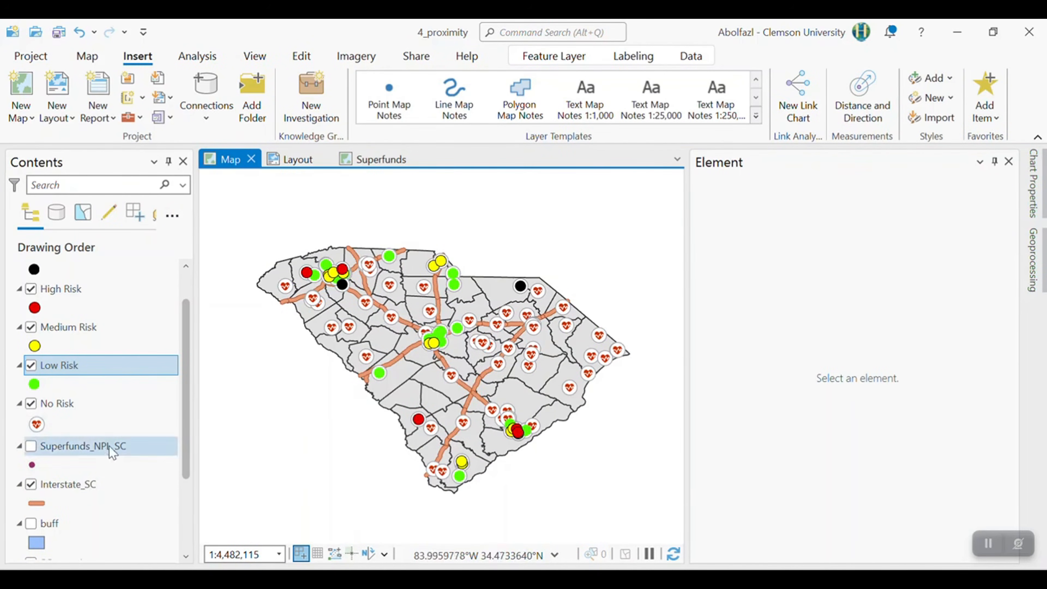
left_click(78, 486)
left_click(297, 159)
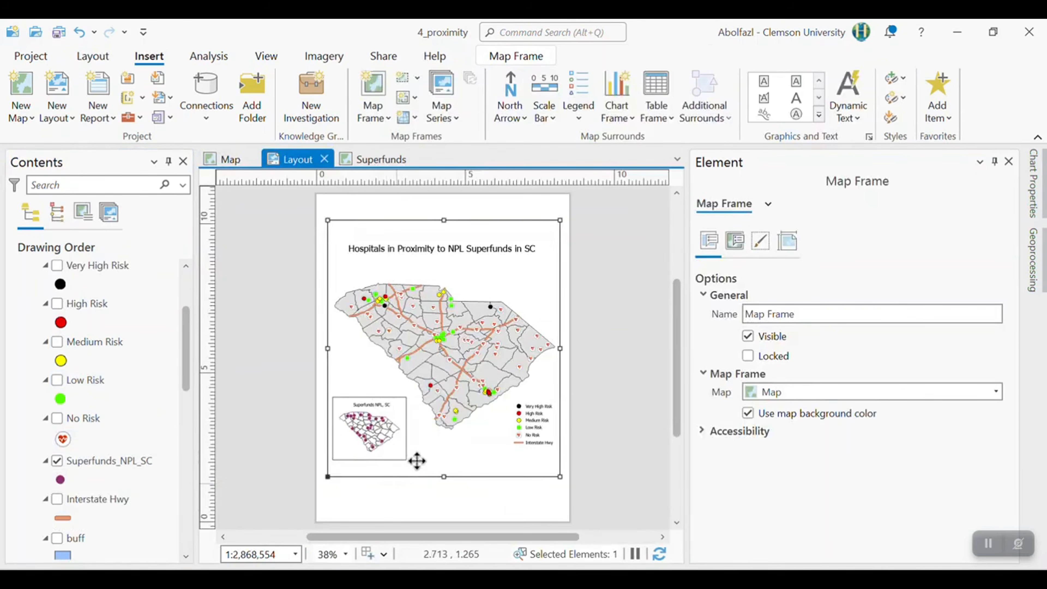